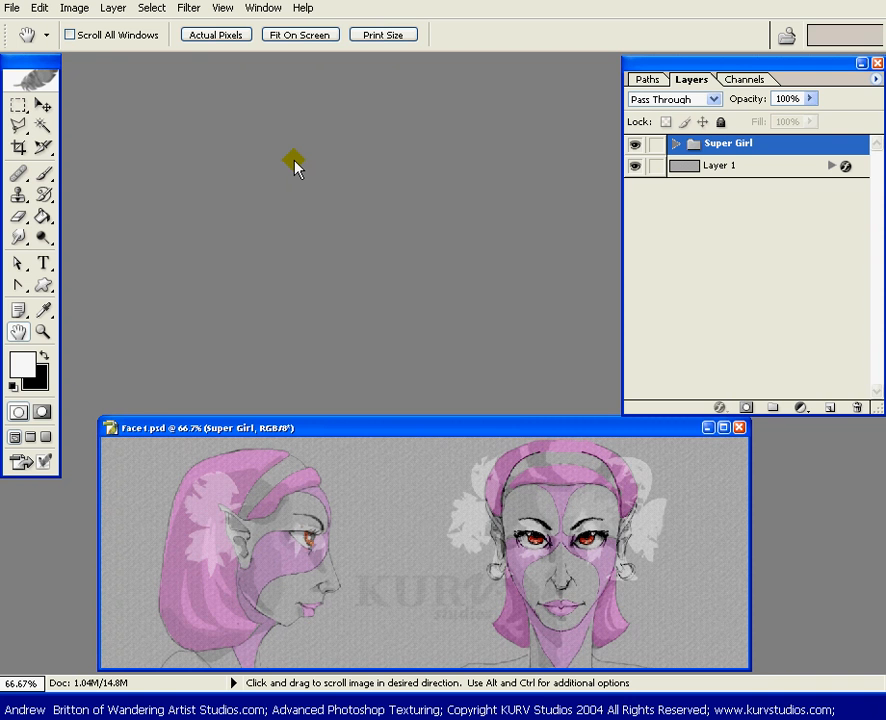
# - Enable Zoom Resizes Windows in the General preferences and apply the change
pyautogui.click(40, 9)
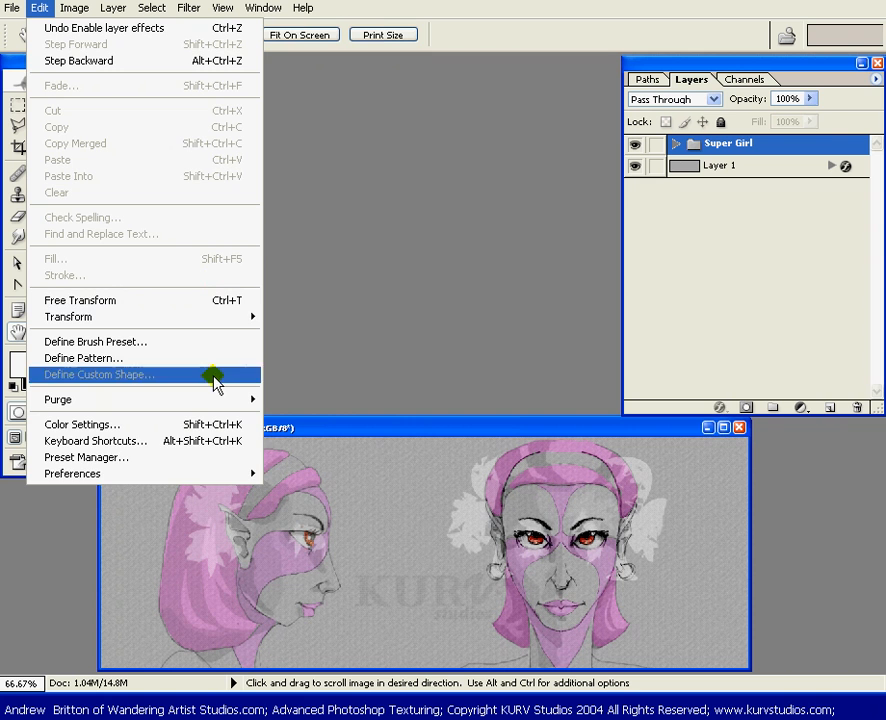
pyautogui.moveTo(219, 477)
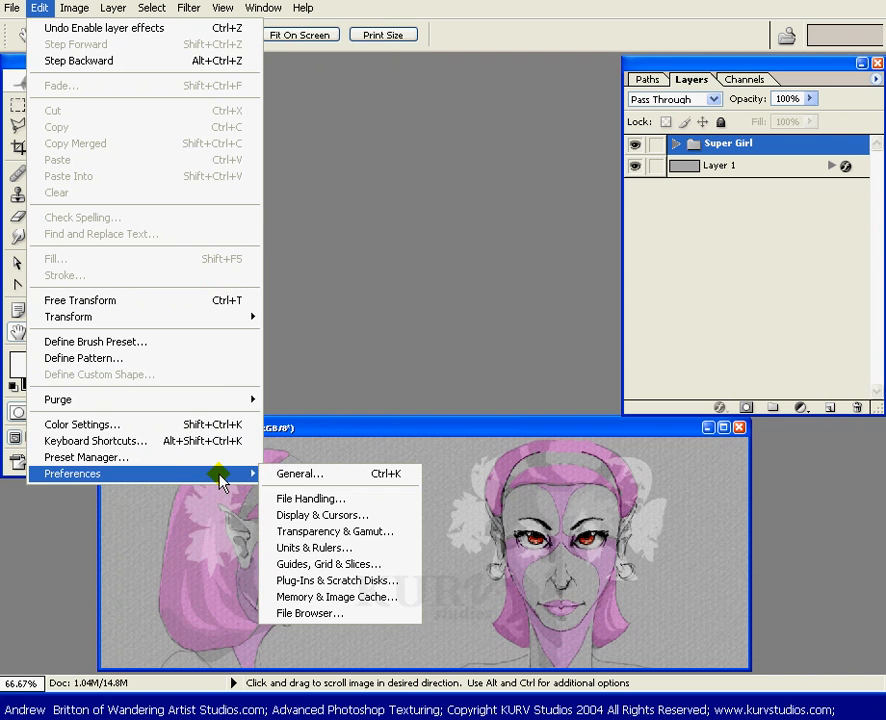
pyautogui.click(282, 473)
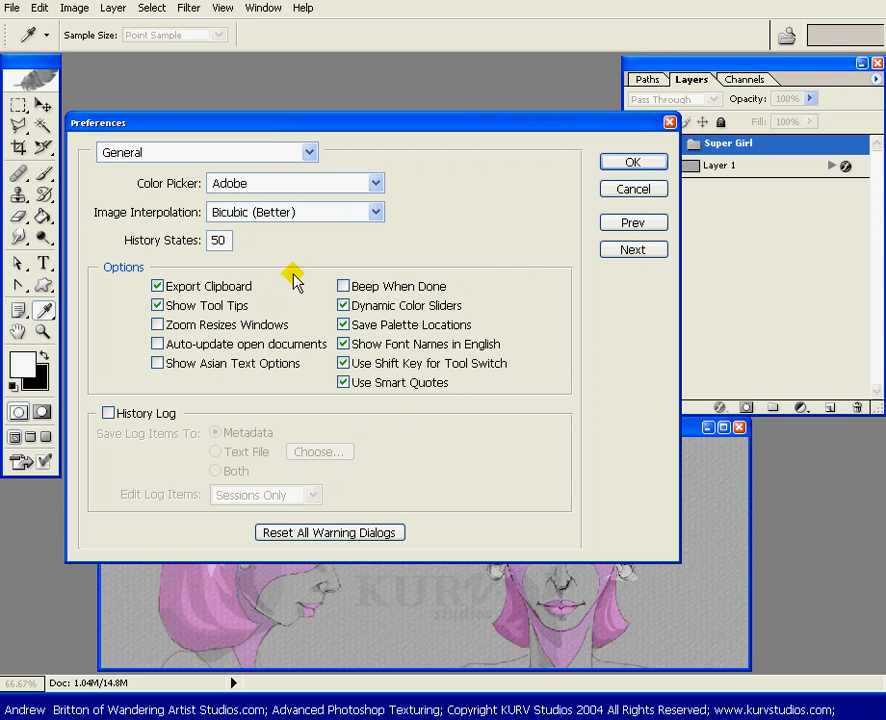
pyautogui.click(157, 325)
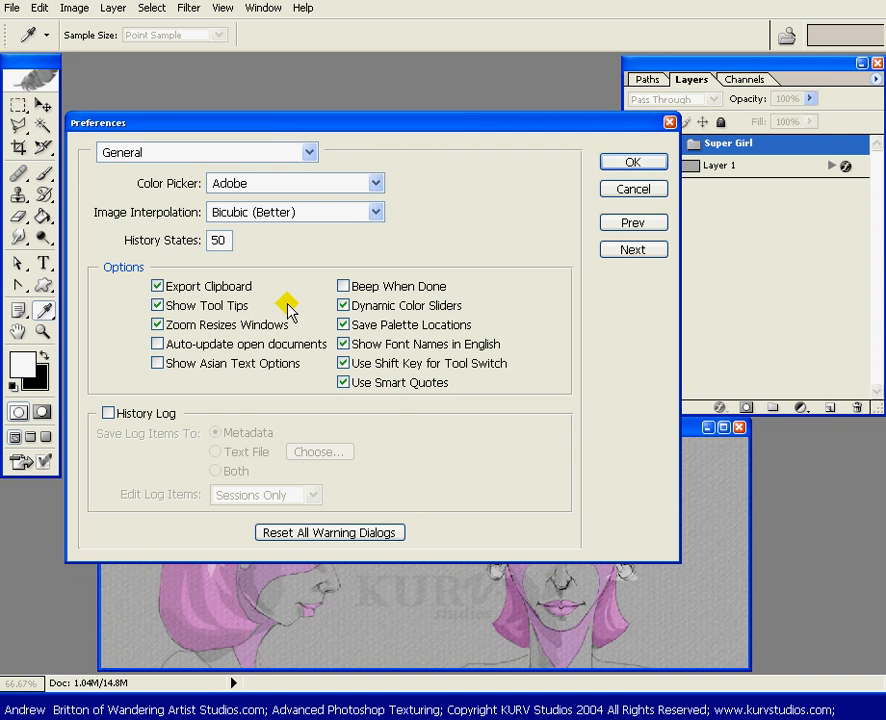
pyautogui.click(620, 166)
pyautogui.press('h')
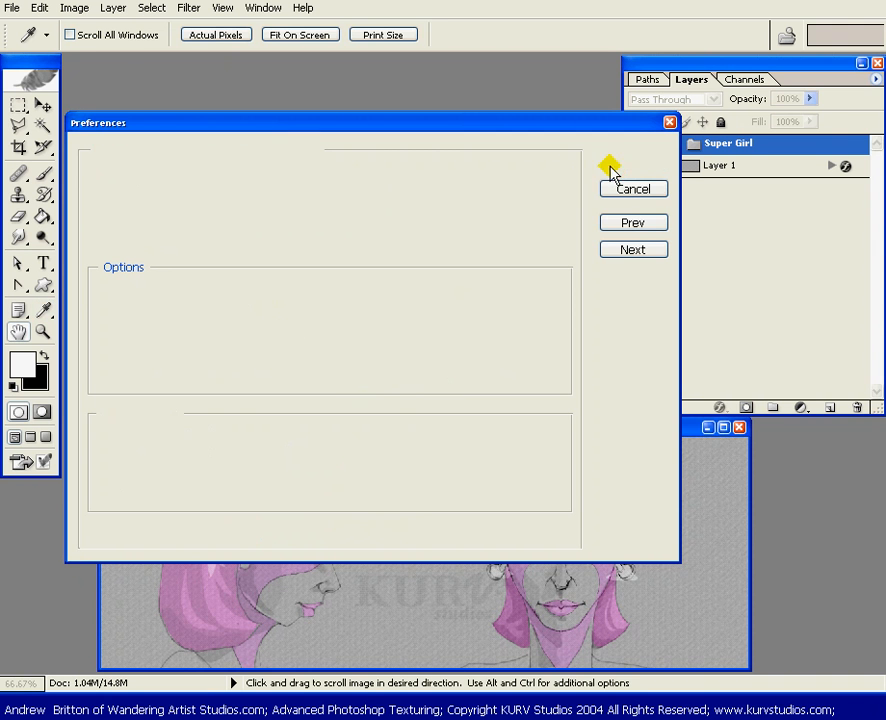
# - Zoom the Face1.psd image out to 33.3% and back in to 100%, repositioning its window and shrinking the Layers palette to reveal it
pyautogui.moveTo(571, 428); pyautogui.dragTo(475, 265)
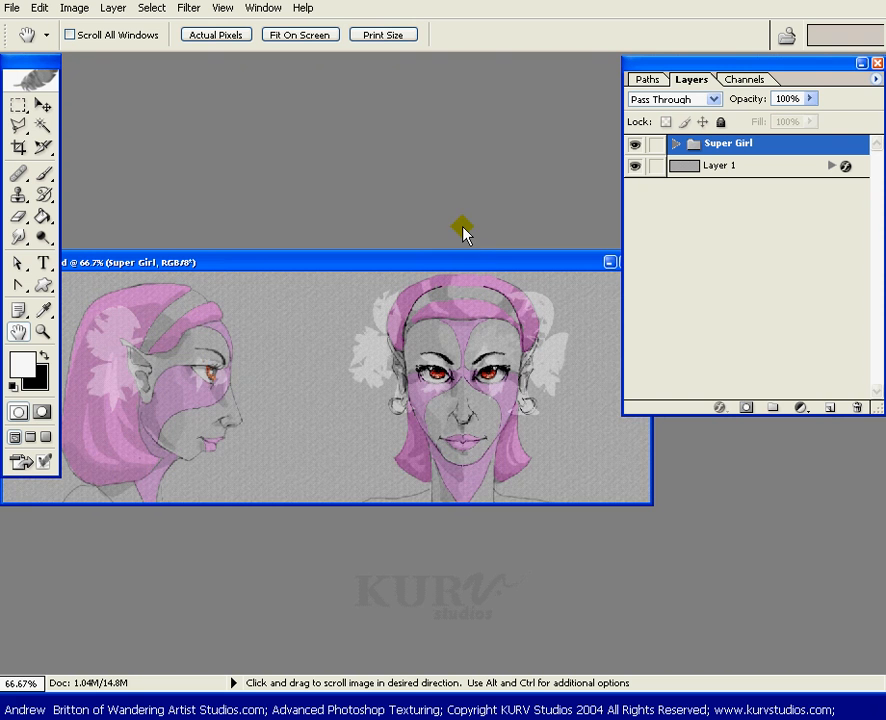
pyautogui.hotkey('ctrl', '-')
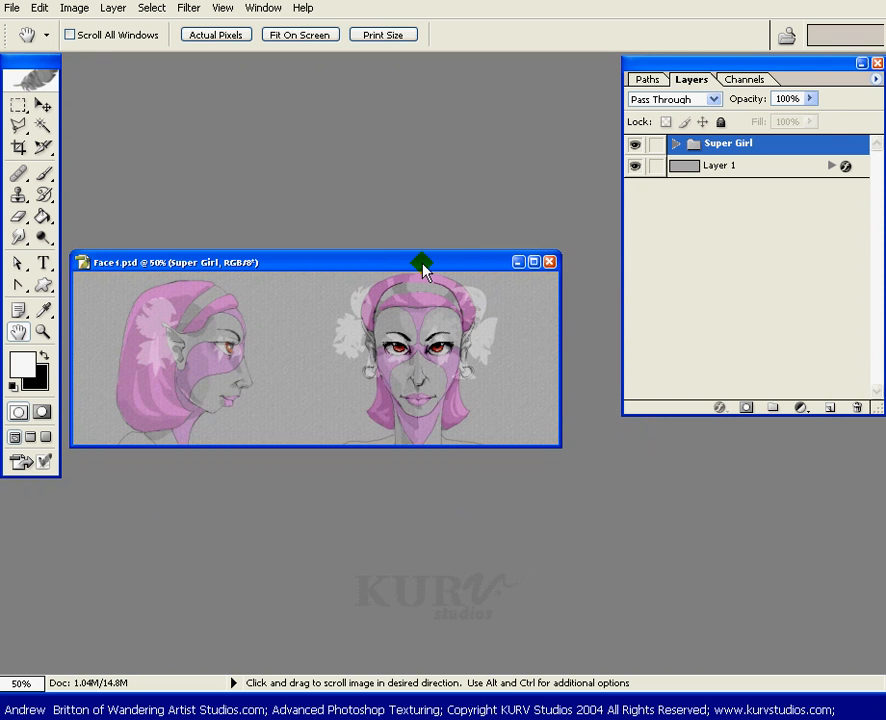
pyautogui.hotkey('ctrl', '-')
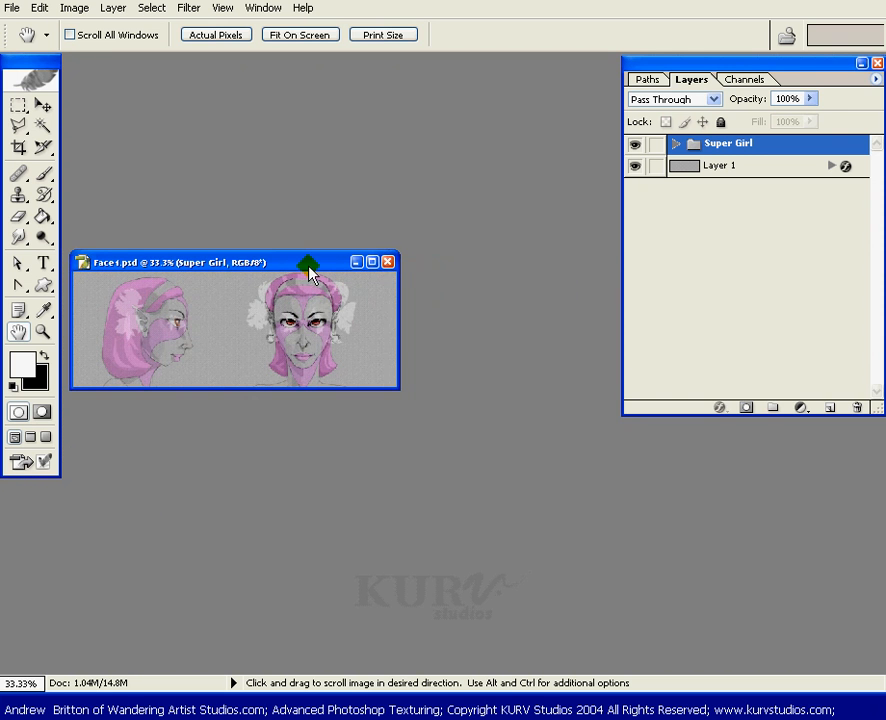
pyautogui.moveTo(310, 275); pyautogui.dragTo(402, 284)
pyautogui.hotkey('ctrl', '+')
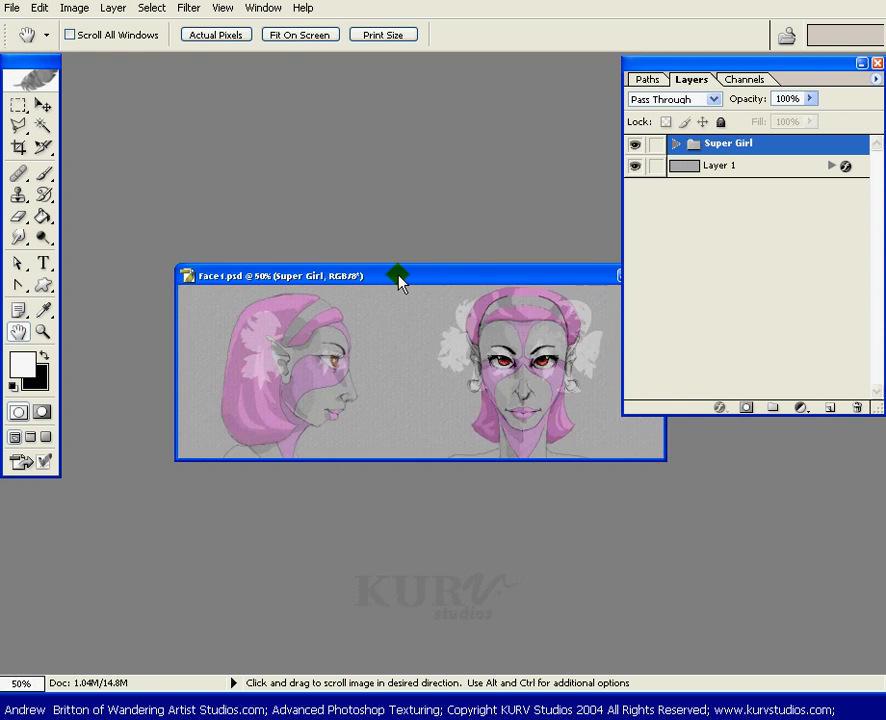
pyautogui.hotkey('ctrl', '+')
pyautogui.hotkey('ctrl', '+')
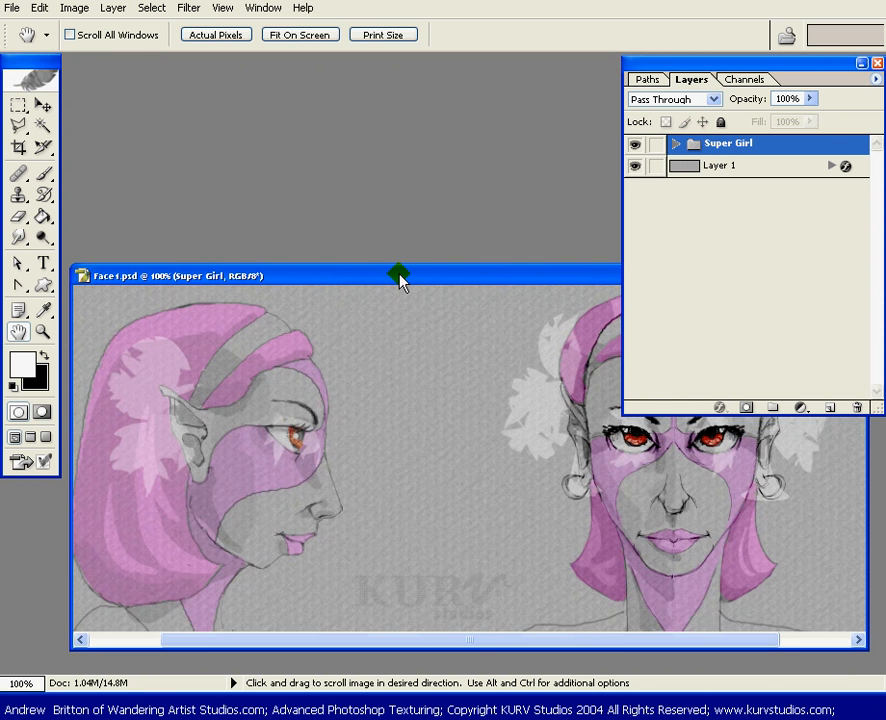
pyautogui.moveTo(398, 280); pyautogui.dragTo(398, 305)
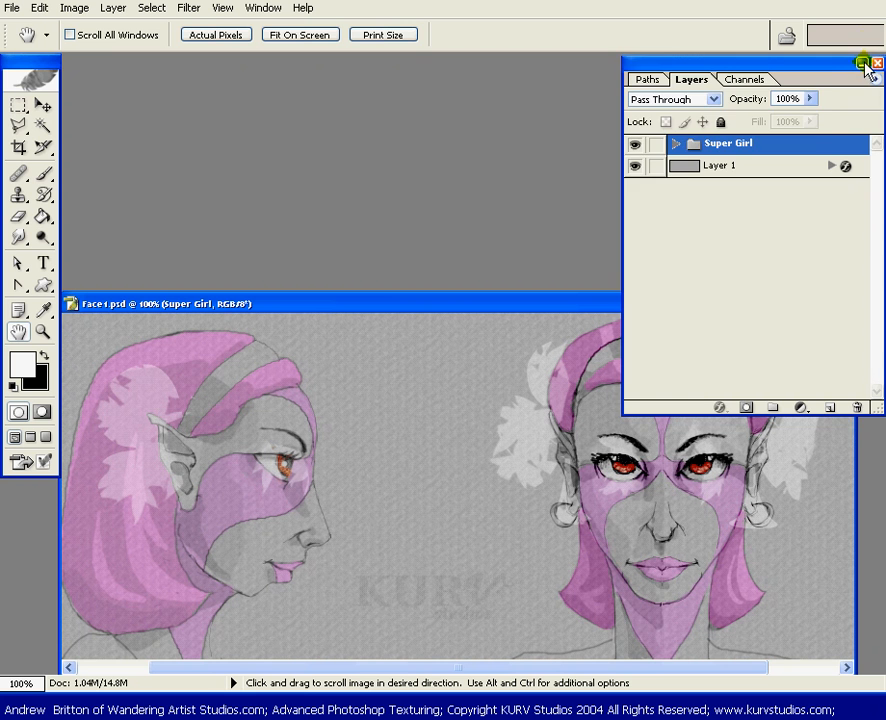
pyautogui.click(863, 64)
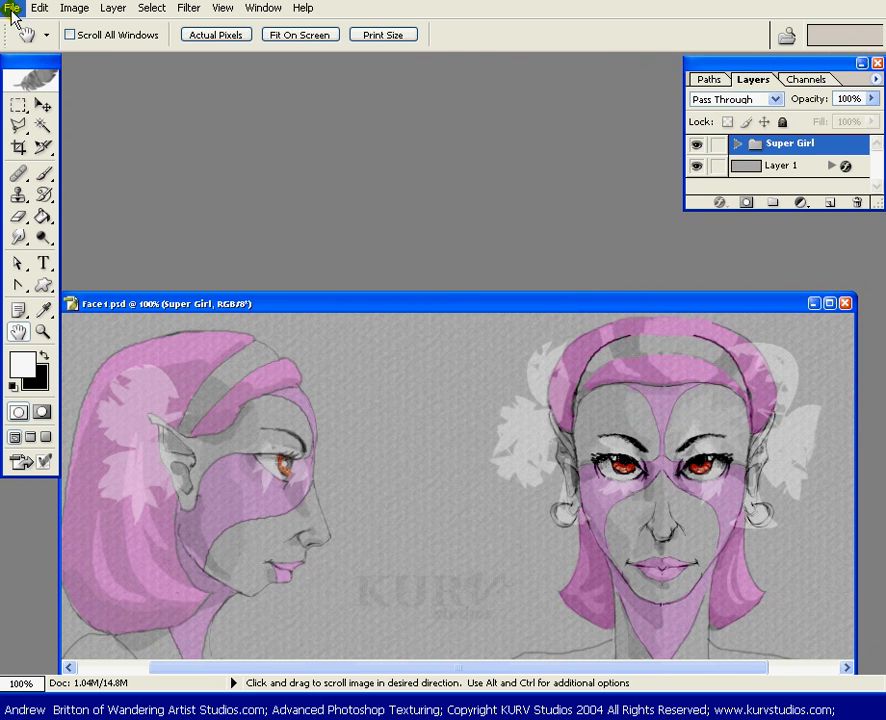
# - Set the recent file list to contain 20 files in the File Handling preferences
pyautogui.click(39, 7)
pyautogui.moveTo(233, 473)
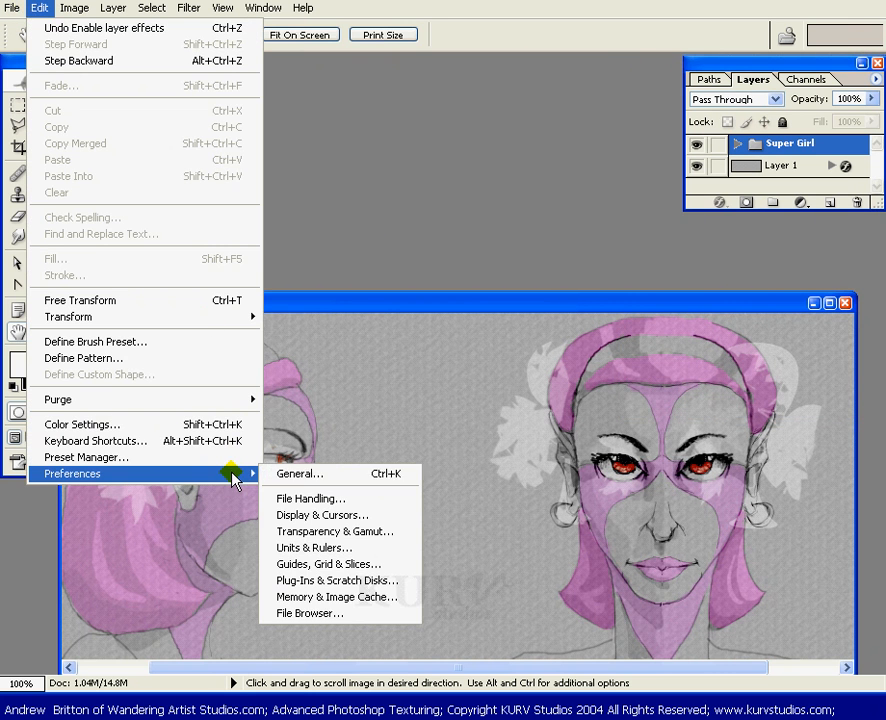
pyautogui.click(296, 477)
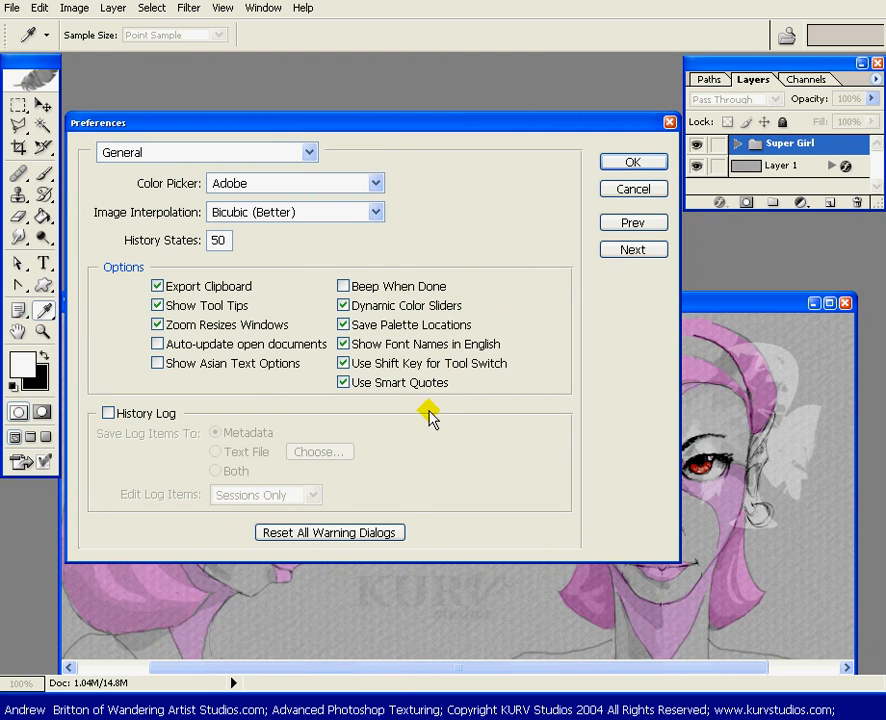
pyautogui.click(633, 250)
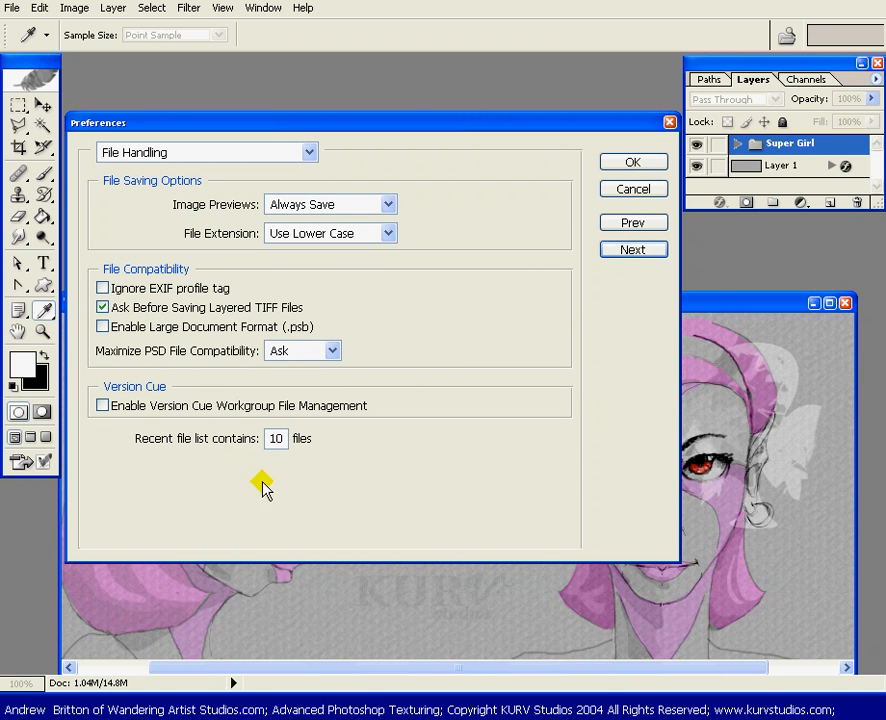
pyautogui.moveTo(281, 438); pyautogui.dragTo(268, 438)
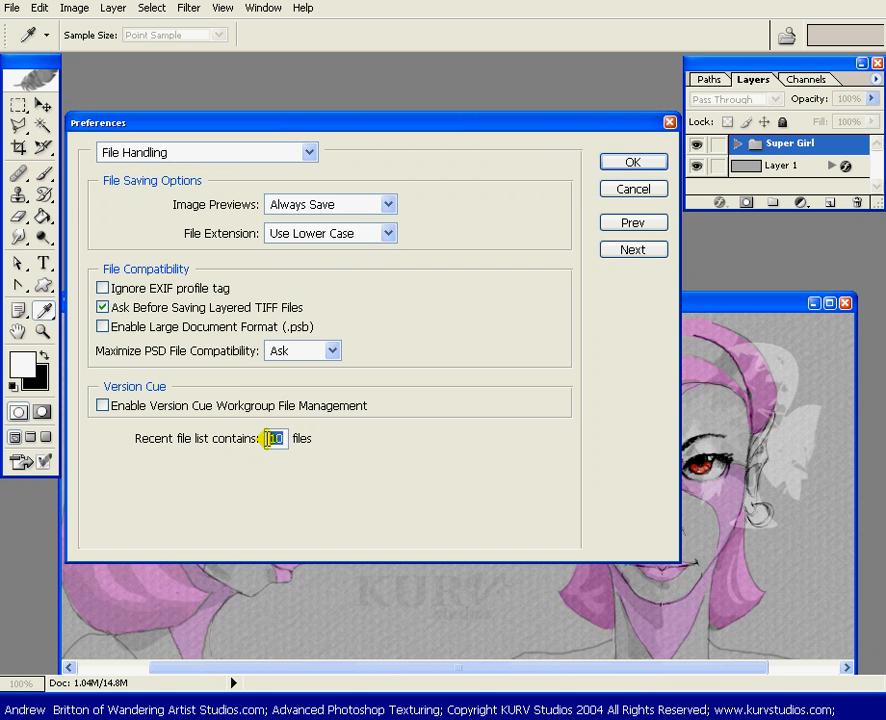
pyautogui.write('20')
pyautogui.press('Return')
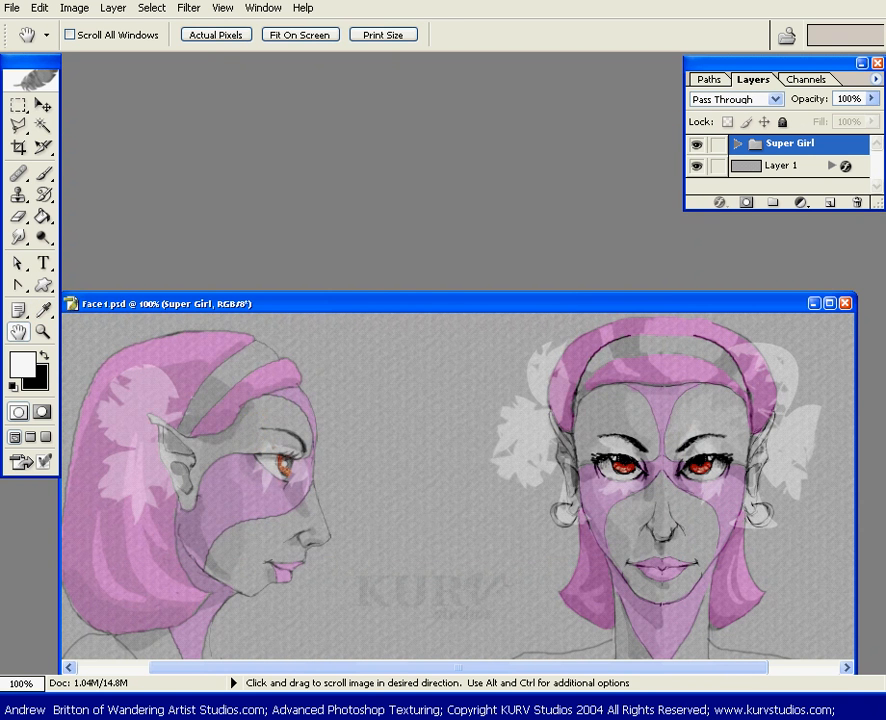
# - Review the File Handling and the Display & Cursors preferences, leaving them without applying any change
pyautogui.click(11, 8)
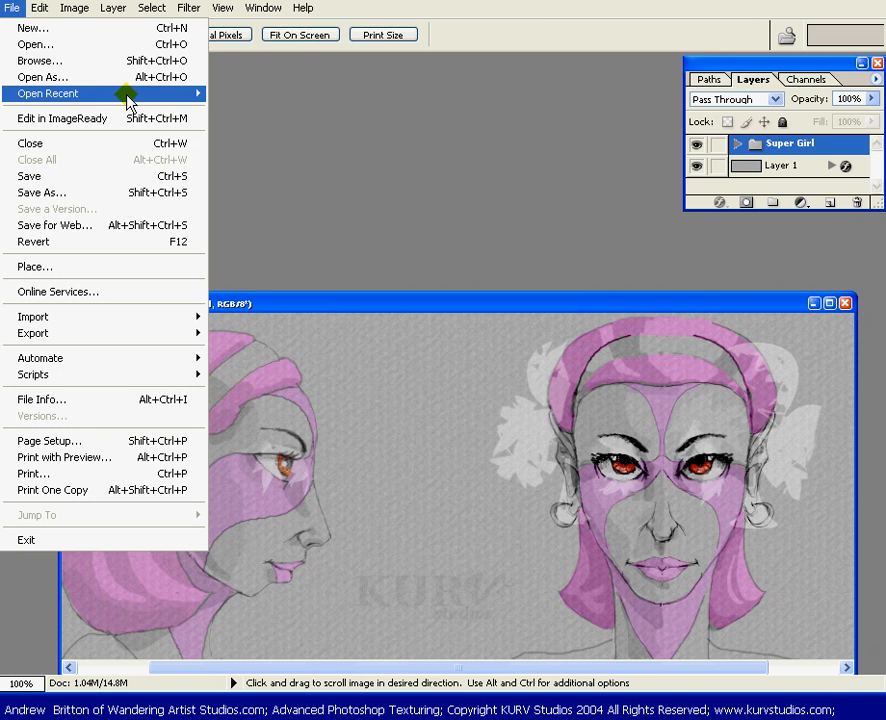
pyautogui.moveTo(126, 95)
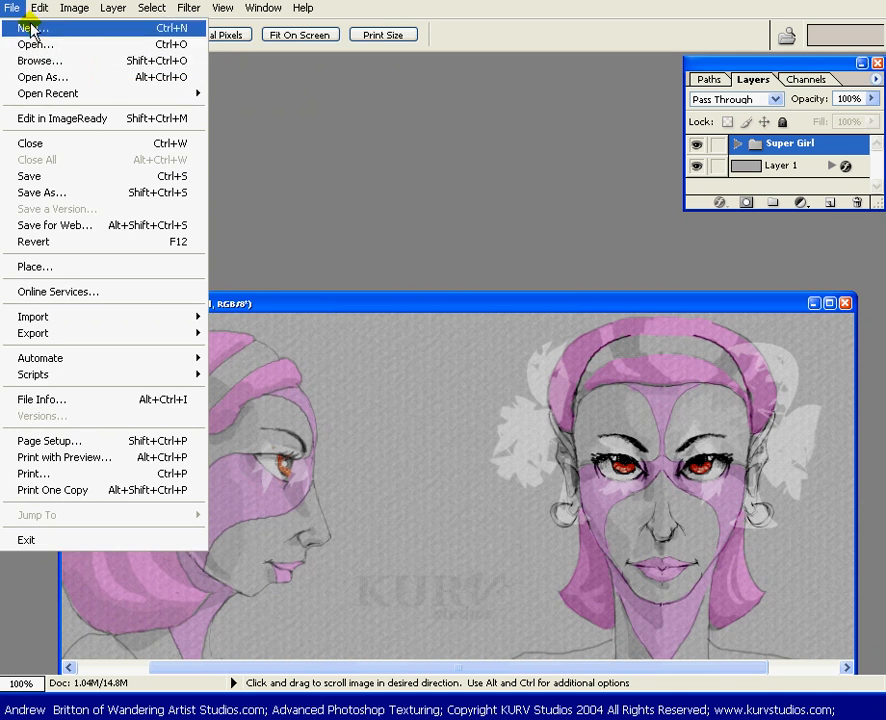
pyautogui.moveTo(36, 12)
pyautogui.moveTo(195, 478)
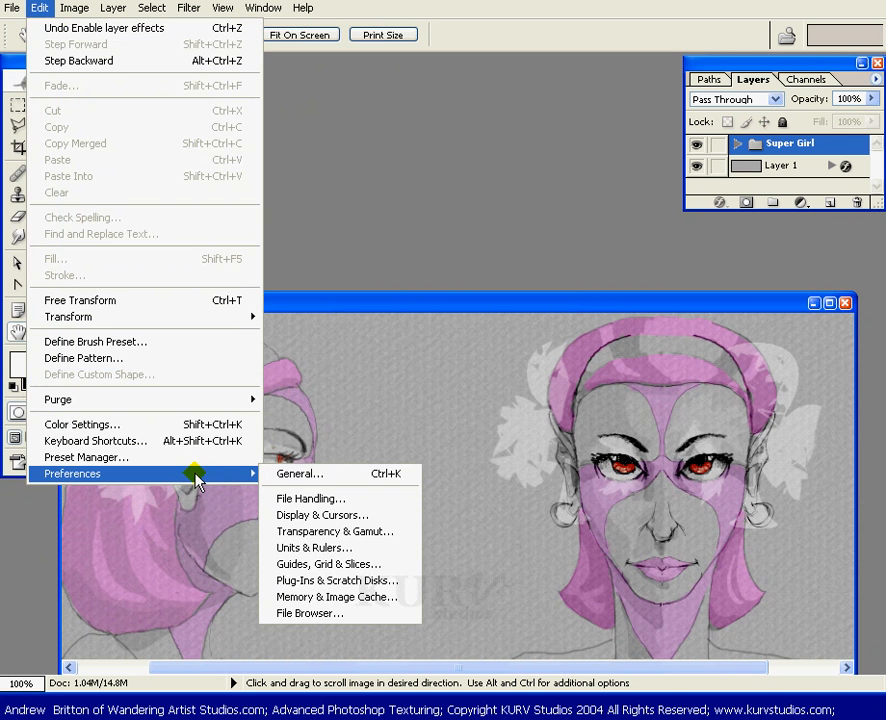
pyautogui.click(313, 499)
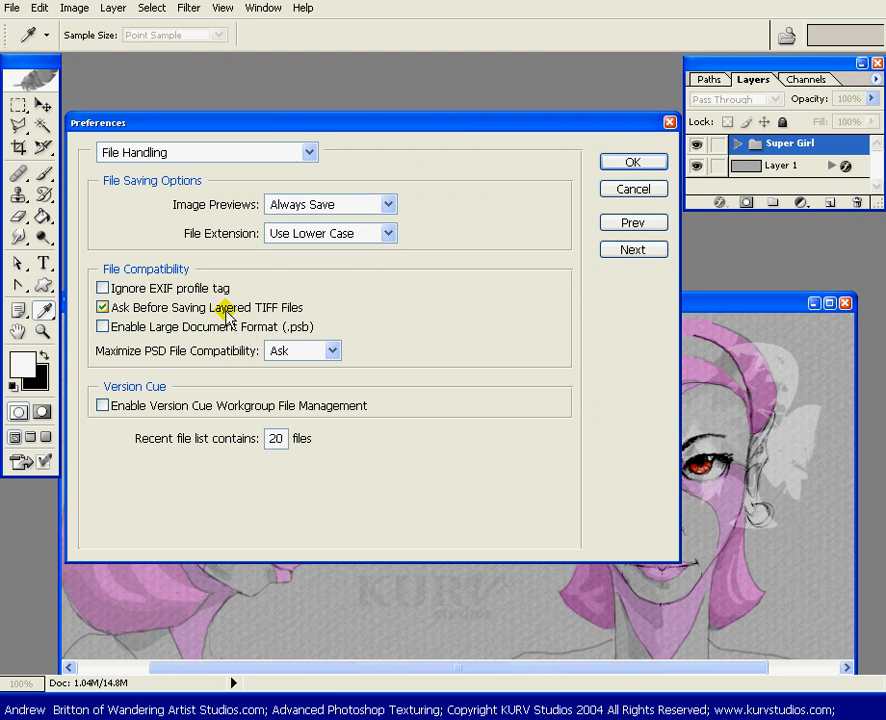
pyautogui.moveTo(297, 311)
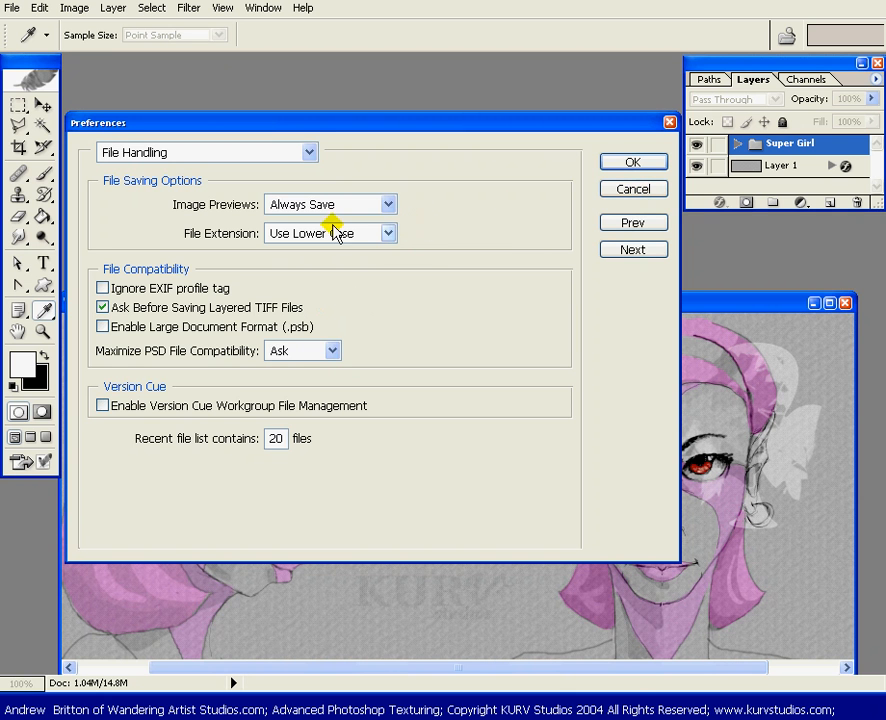
pyautogui.click(638, 250)
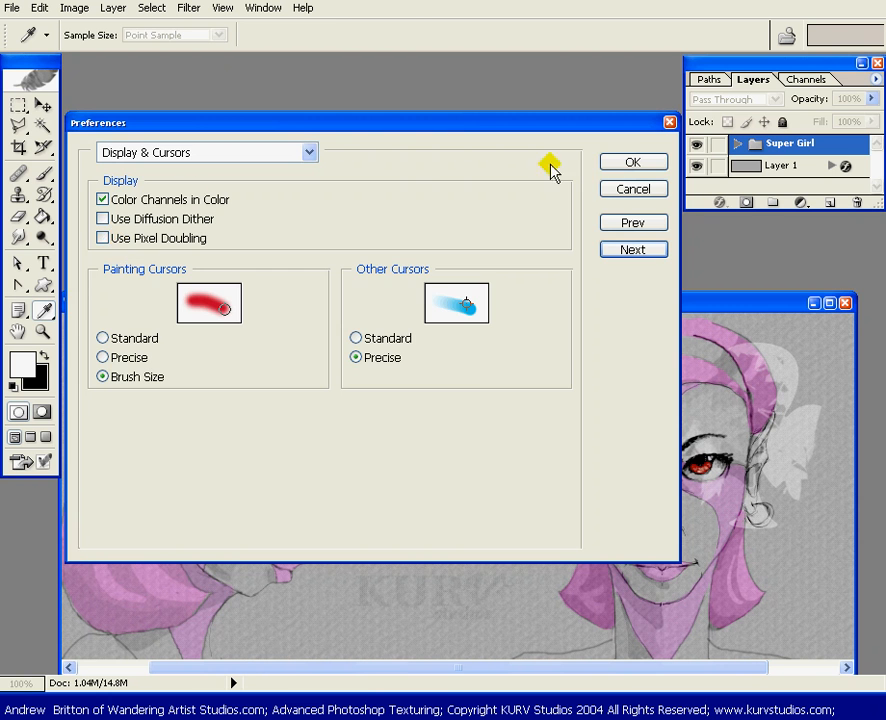
pyautogui.click(625, 189)
pyautogui.press('h')
# - Show the image's colour channels and move and enlarge the Channels palette over the canvas
pyautogui.click(818, 80)
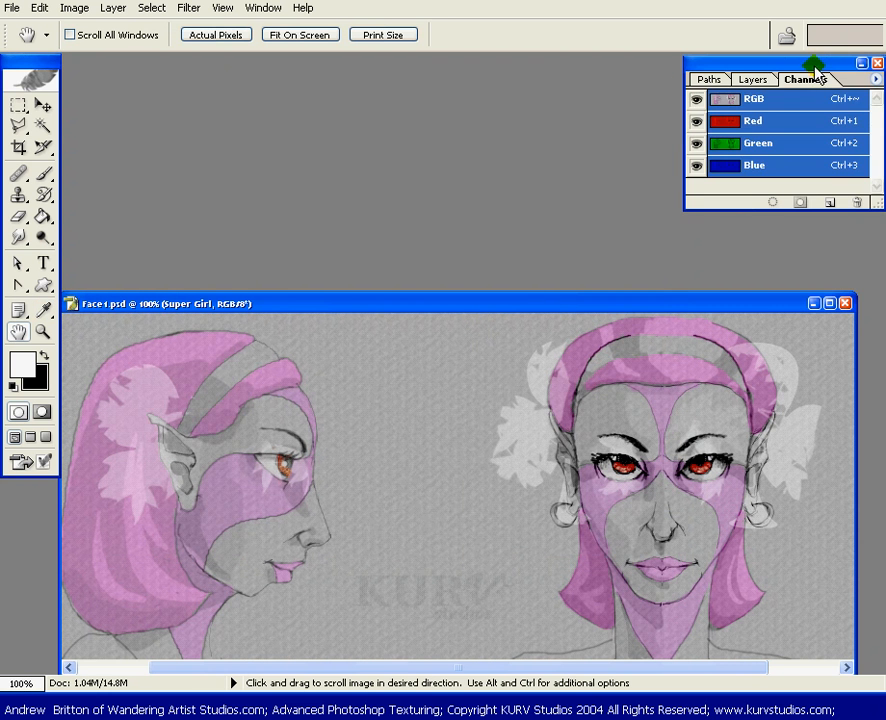
pyautogui.moveTo(849, 83); pyautogui.dragTo(628, 114)
pyautogui.moveTo(652, 234); pyautogui.dragTo(875, 572)
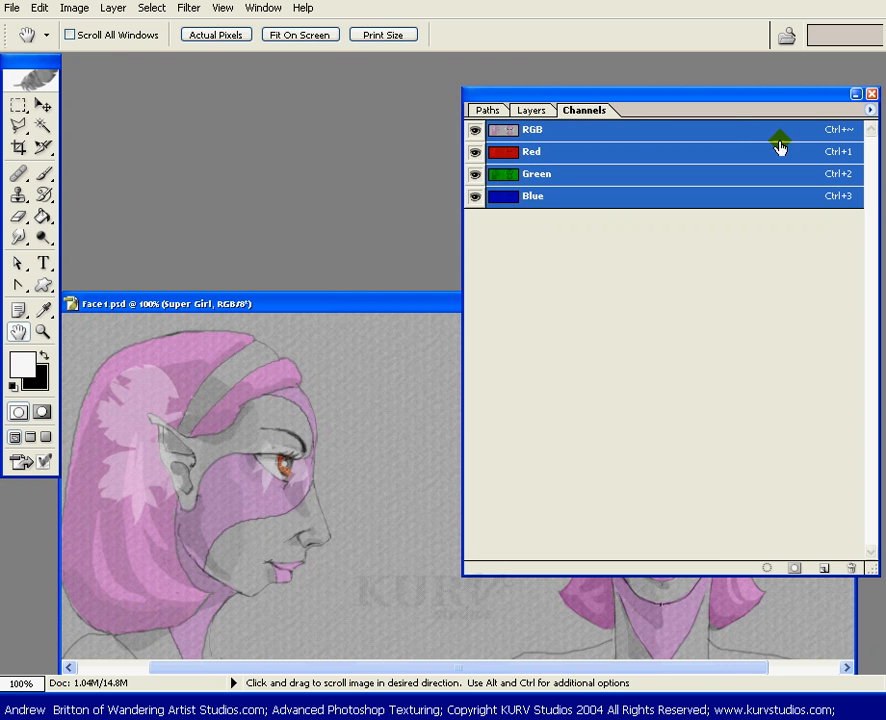
# - Turn off Color Channels in Color in the Display & Cursors preferences and apply the change
pyautogui.click(74, 9)
pyautogui.moveTo(52, 14)
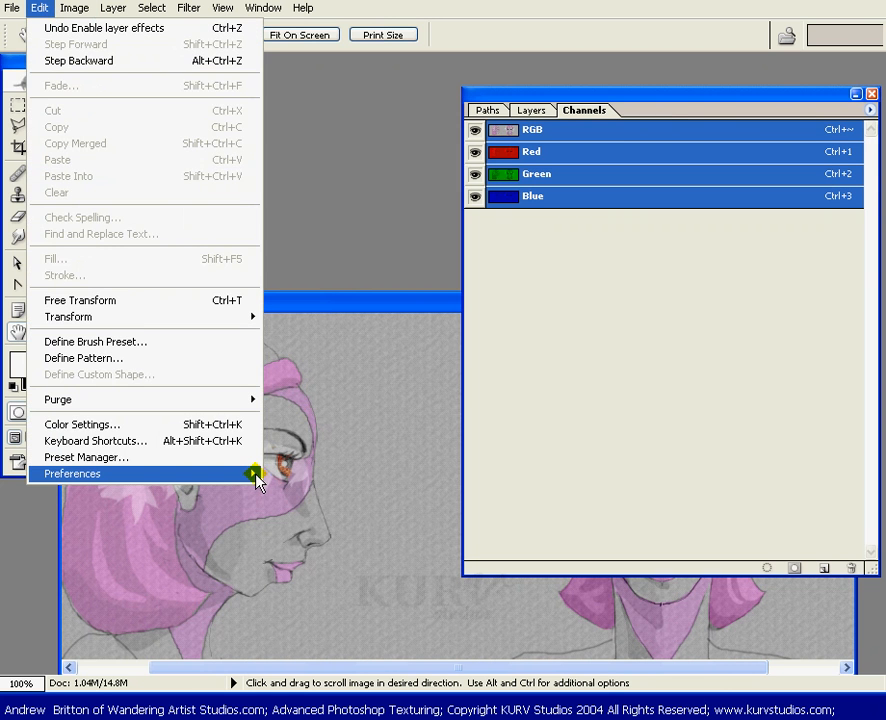
pyautogui.moveTo(257, 482)
pyautogui.click(320, 518)
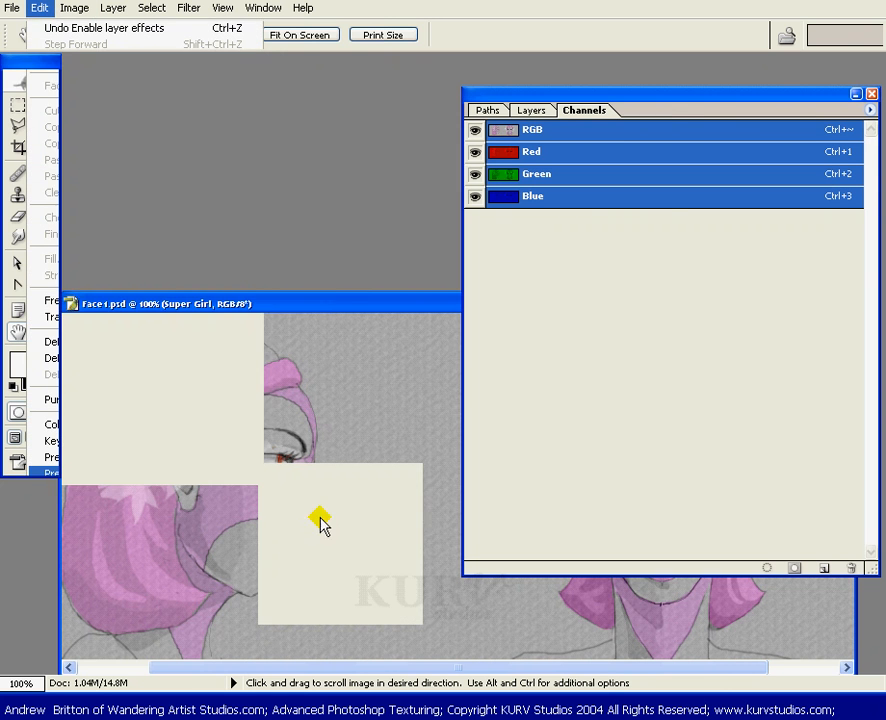
pyautogui.click(142, 199)
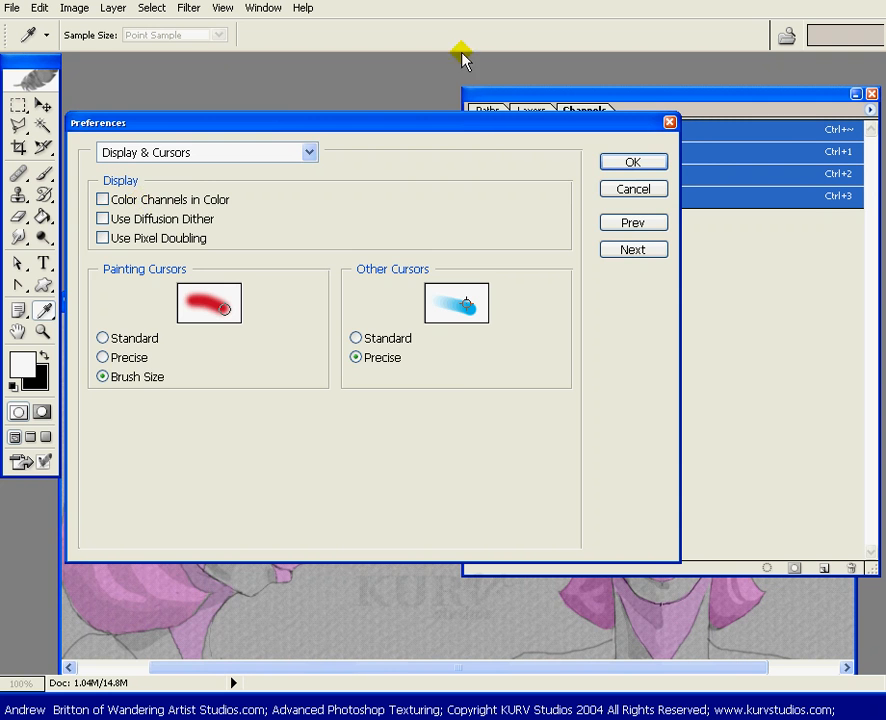
pyautogui.moveTo(470, 128); pyautogui.dragTo(452, 231)
pyautogui.click(620, 265)
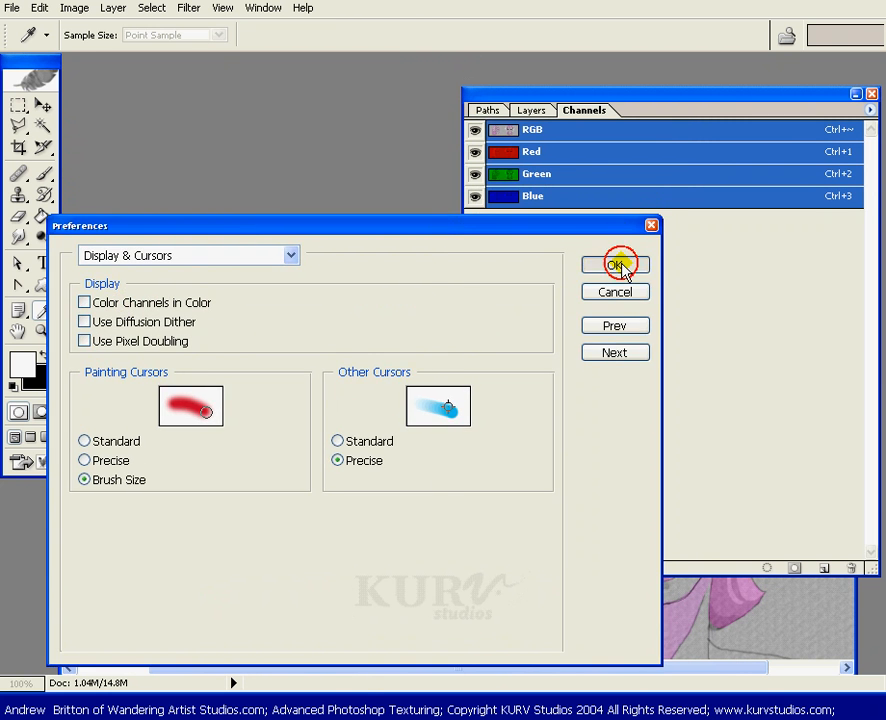
pyautogui.press('h')
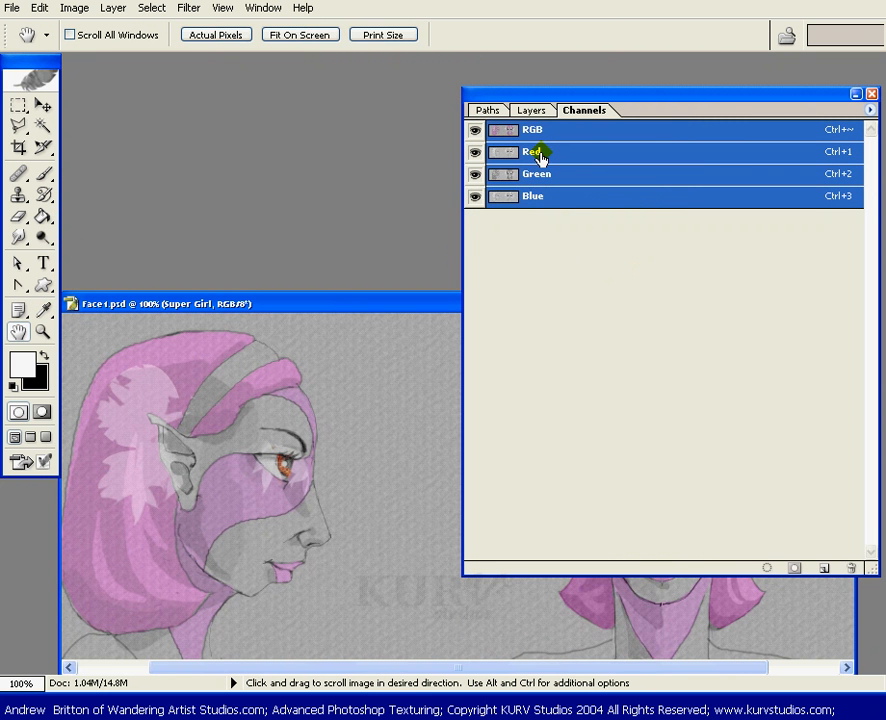
# - Move the Channels palette off the image and compare the Red, Green and Blue channels one at a time
pyautogui.click(537, 154)
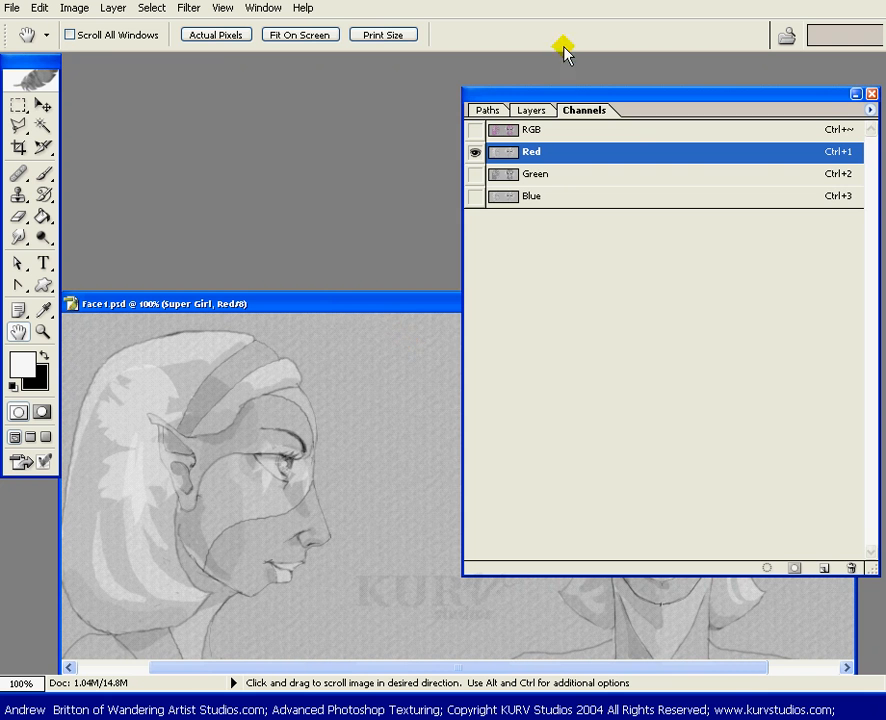
pyautogui.moveTo(570, 95); pyautogui.dragTo(885, 83)
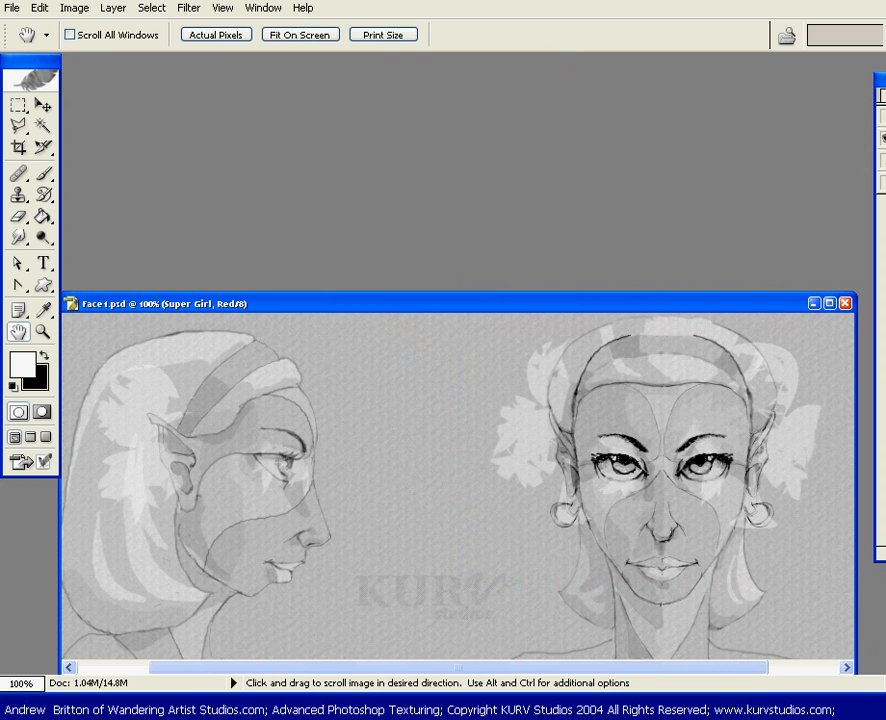
pyautogui.hotkey('ctrl', '2')
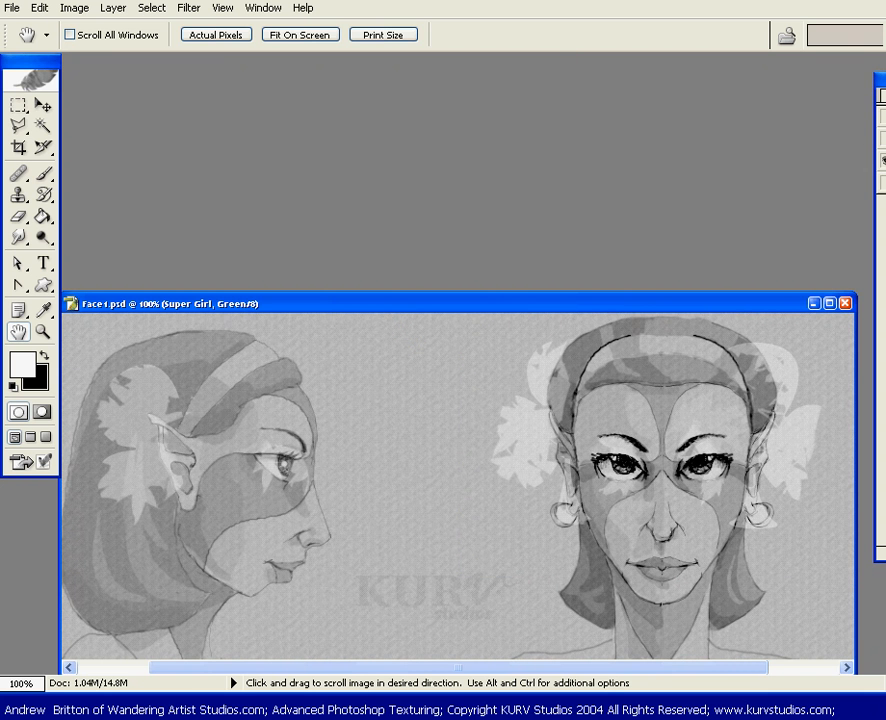
pyautogui.hotkey('ctrl', '3')
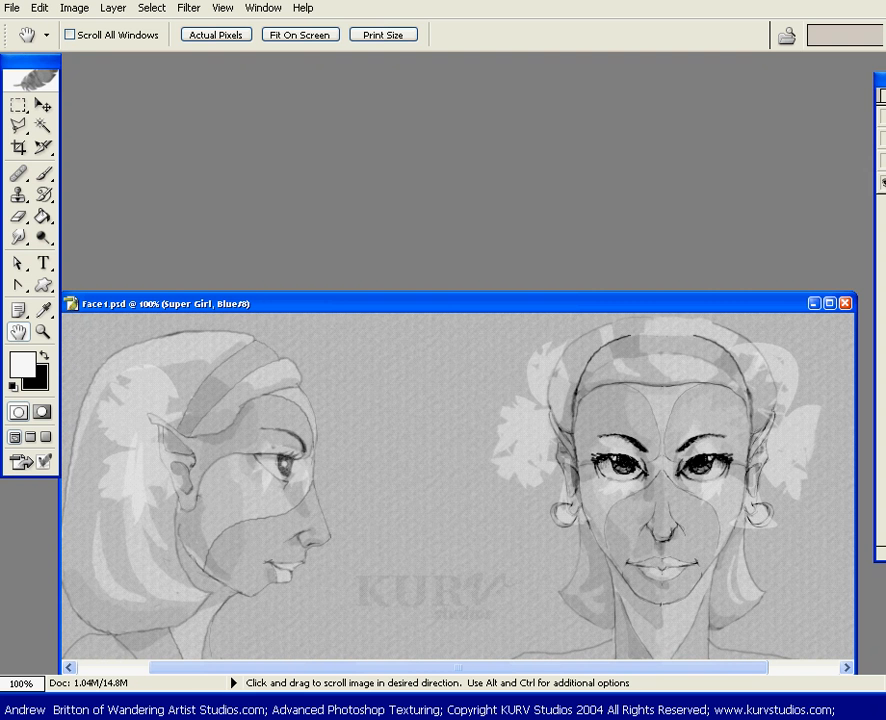
pyautogui.hotkey('ctrl', '2')
pyautogui.hotkey('ctrl', '1')
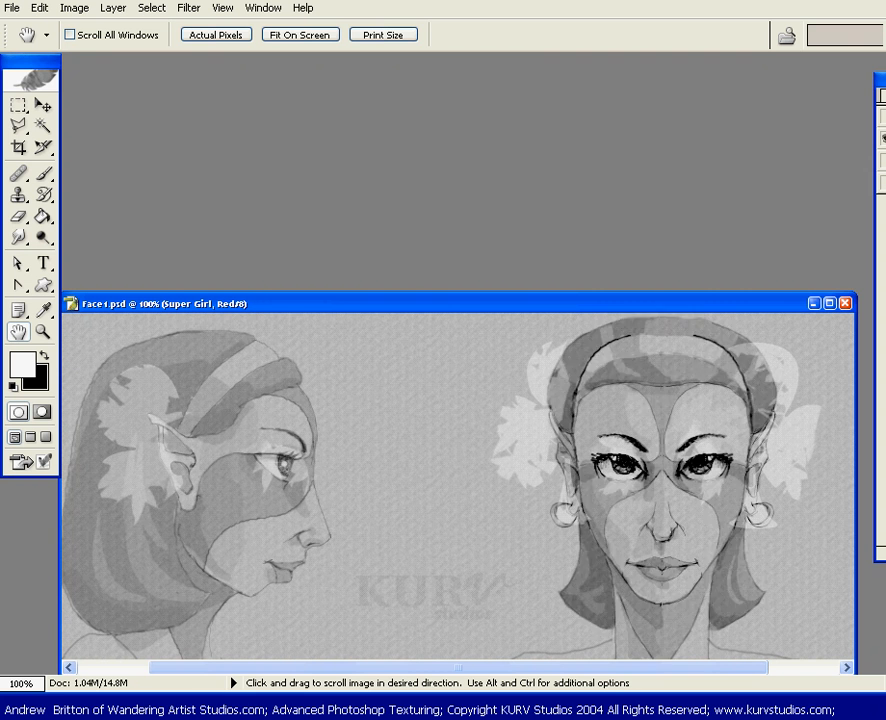
# - Bring the Channels palette back over the canvas and show the RGB composite of all channels
pyautogui.moveTo(880, 78); pyautogui.dragTo(559, 145)
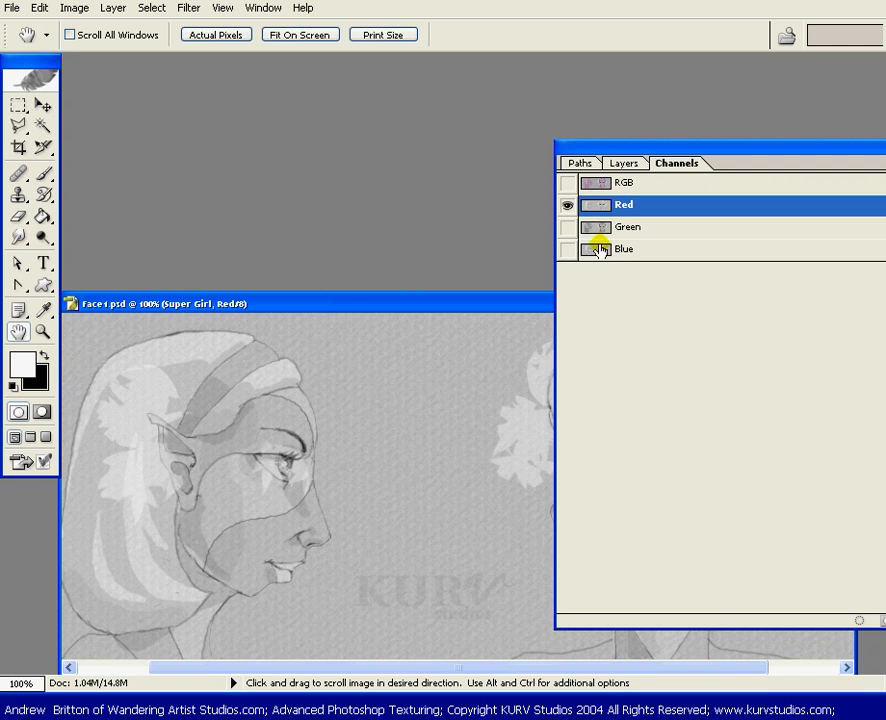
pyautogui.click(638, 183)
pyautogui.moveTo(650, 144); pyautogui.dragTo(652, 92)
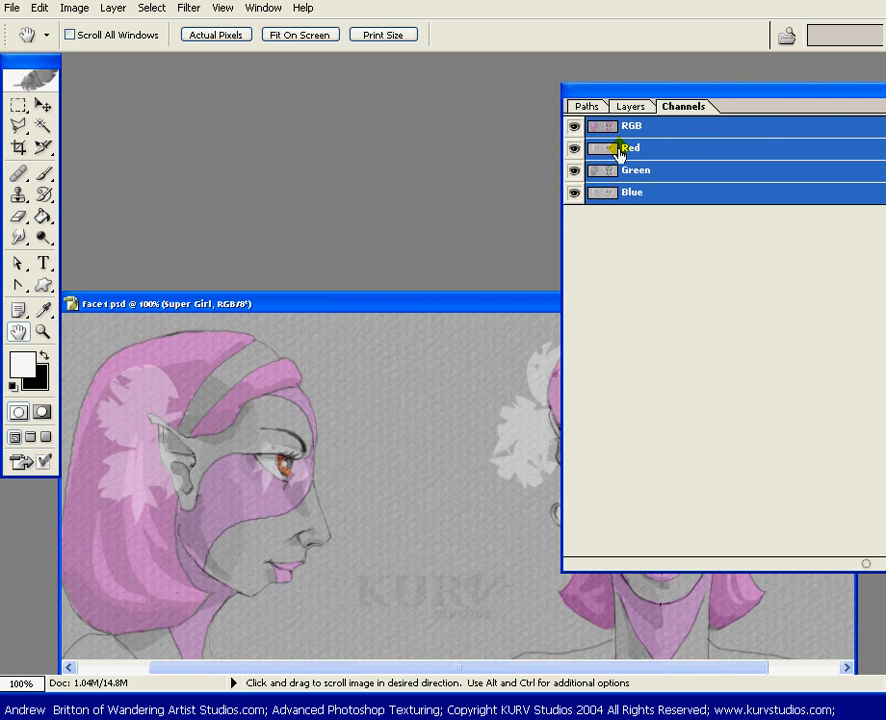
# - Compare the painting and other cursor options in the Display & Cursors preferences, ending with Brush Size and Precise respectively
pyautogui.click(40, 9)
pyautogui.moveTo(247, 471)
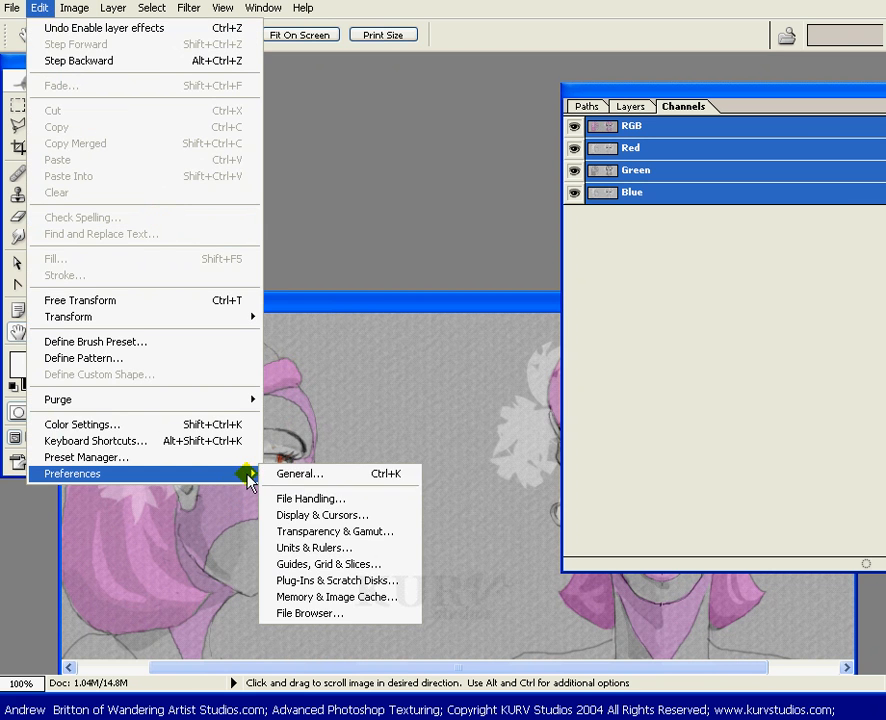
pyautogui.click(338, 516)
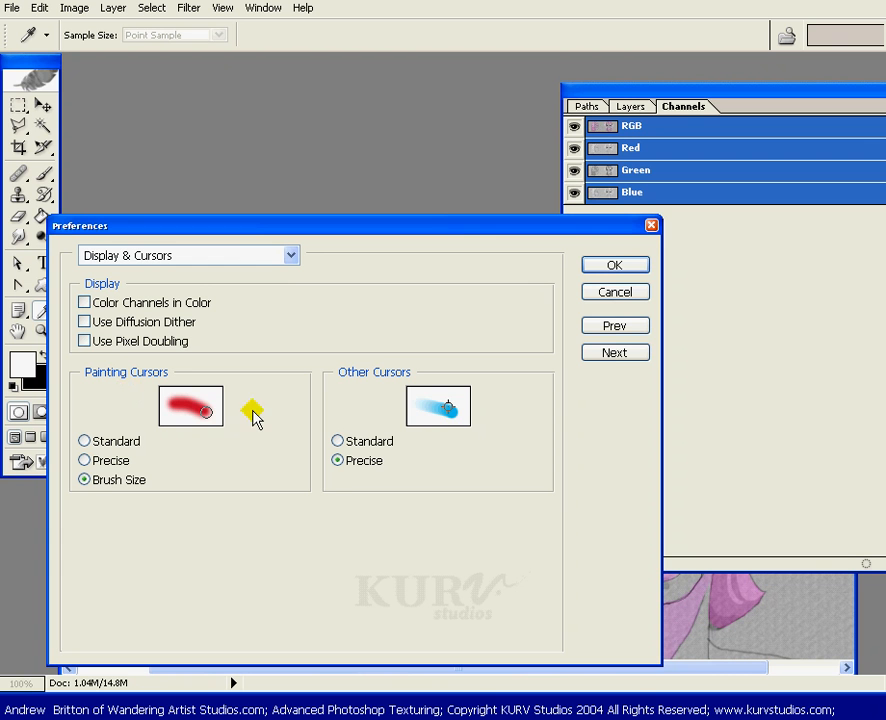
pyautogui.click(105, 441)
pyautogui.click(104, 462)
pyautogui.click(119, 482)
pyautogui.click(366, 444)
pyautogui.click(366, 442)
pyautogui.click(370, 464)
# - Try a bright red as the second transparency grid color in the Transparency & Gamut preferences, then restore its original gray
pyautogui.click(635, 355)
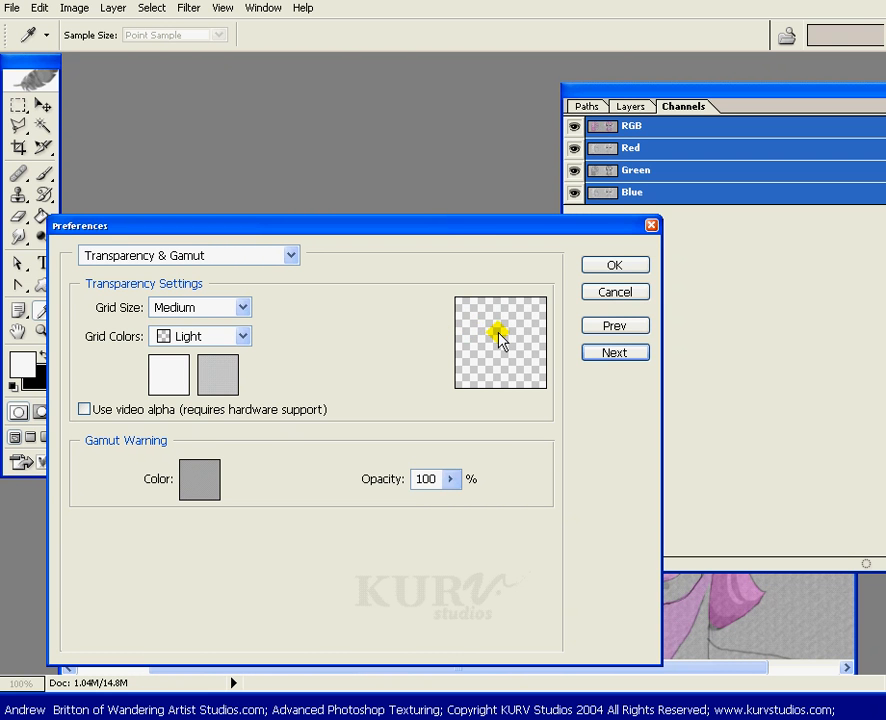
pyautogui.click(218, 374)
pyautogui.click(591, 436)
pyautogui.click(668, 387)
pyautogui.moveTo(700, 352); pyautogui.dragTo(505, 516)
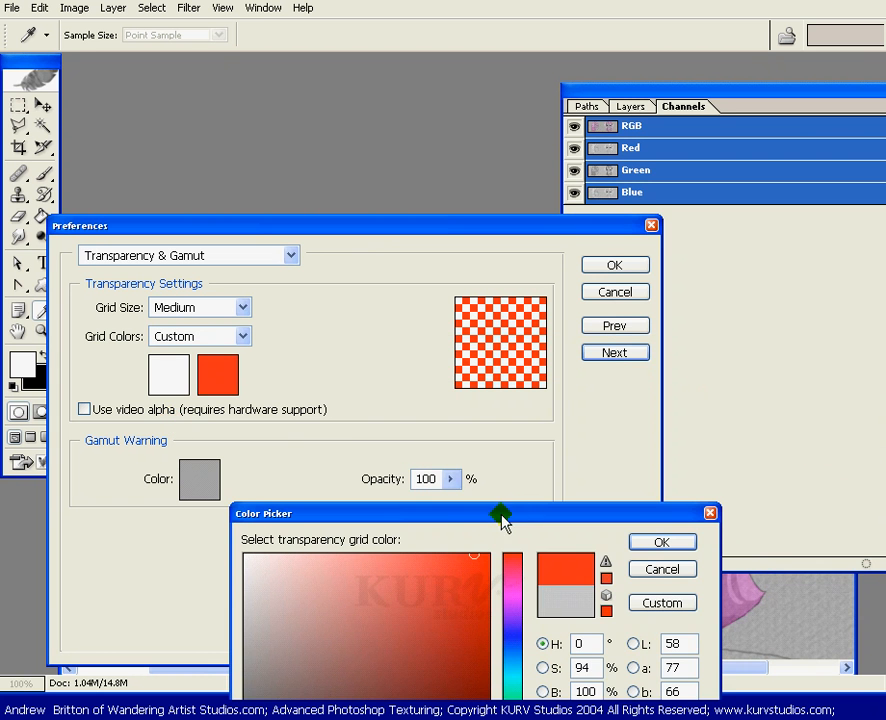
pyautogui.moveTo(315, 602)
pyautogui.mouseDown()
pyautogui.moveTo(366, 650)
pyautogui.moveTo(421, 647)
pyautogui.mouseUp()
pyautogui.click(578, 596)
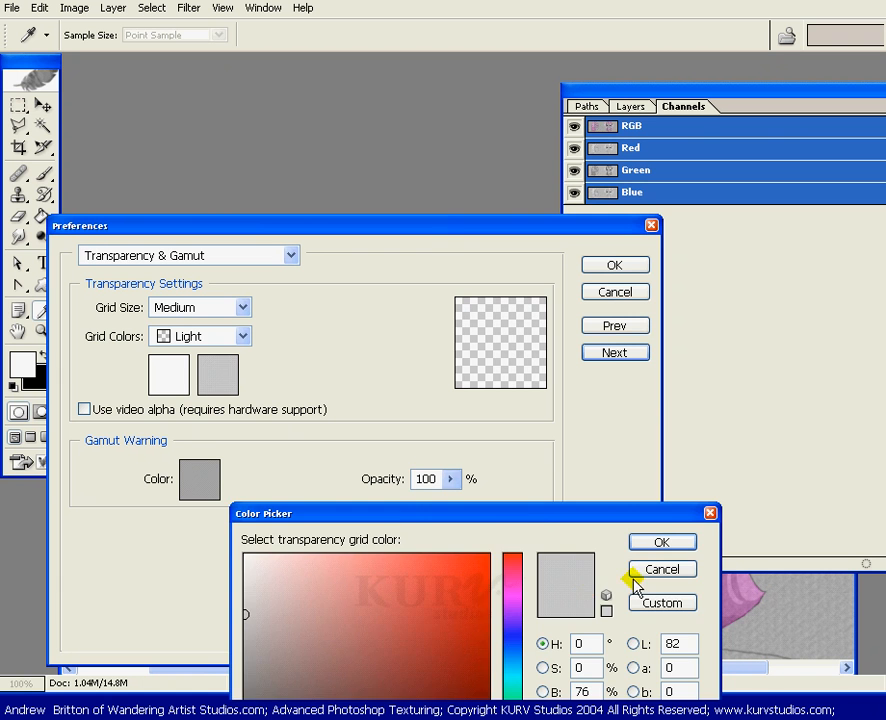
pyautogui.click(660, 542)
# - Set the first transparency grid color to red with hue 0°, saturation 99% and brightness 75%
pyautogui.click(166, 375)
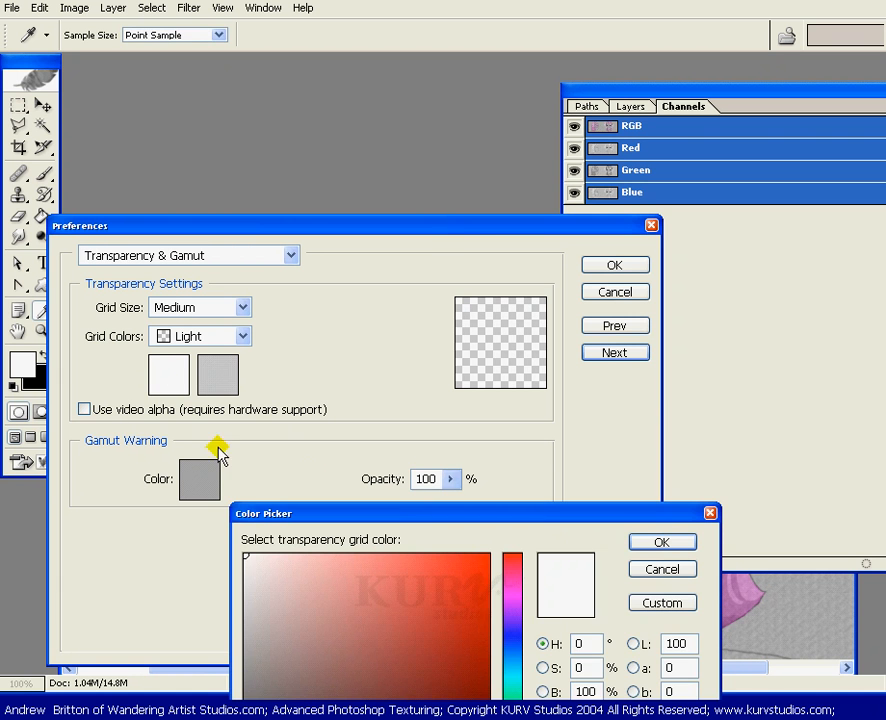
pyautogui.moveTo(418, 678); pyautogui.dragTo(487, 616)
pyautogui.click(655, 538)
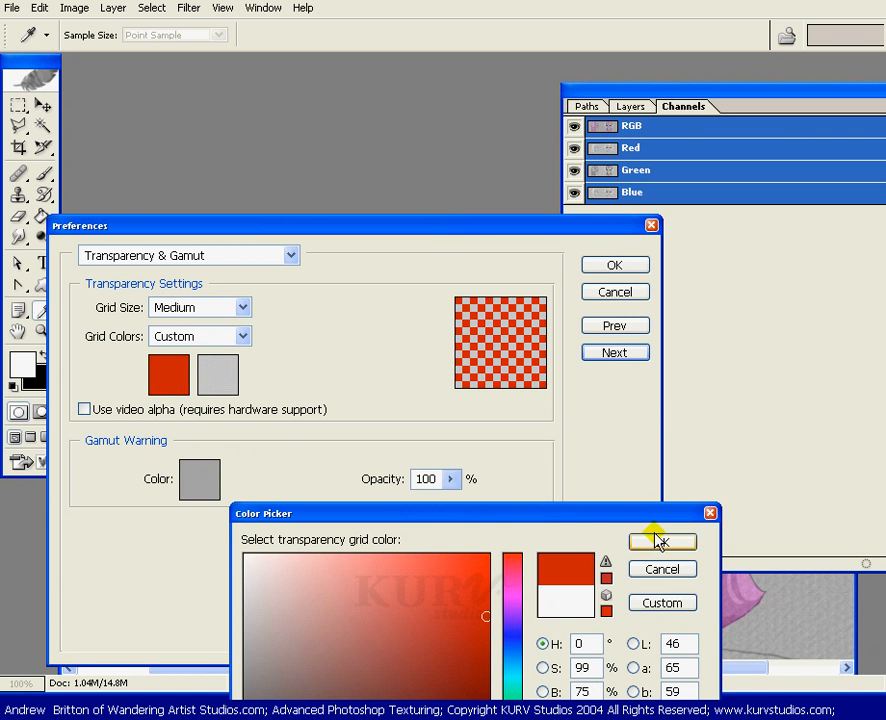
# - Try a dark green as the second transparency grid color and return it to its original gray
pyautogui.click(212, 380)
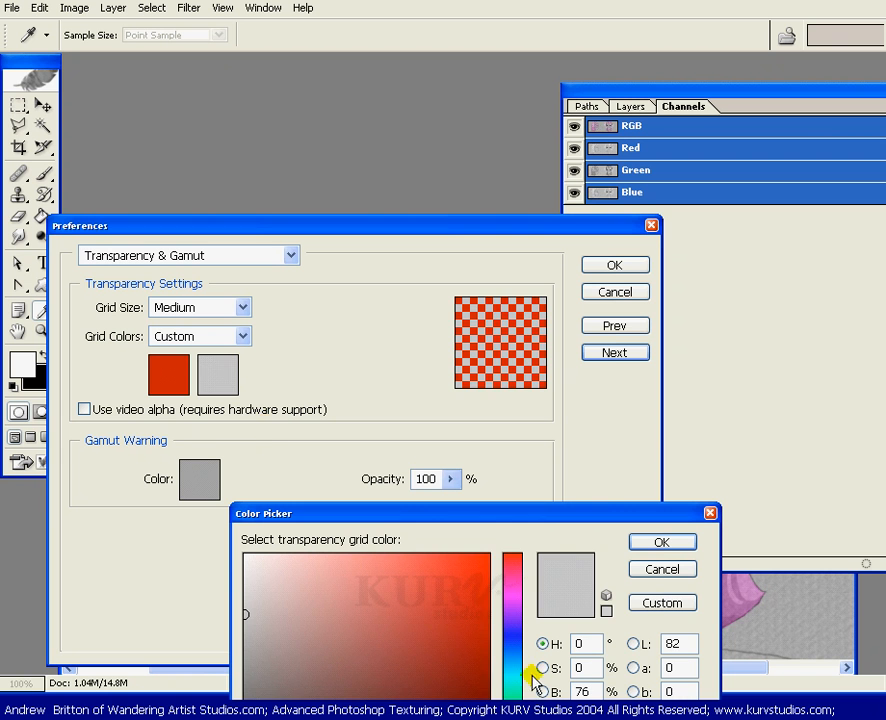
pyautogui.click(533, 680)
pyautogui.moveTo(455, 653); pyautogui.dragTo(468, 665)
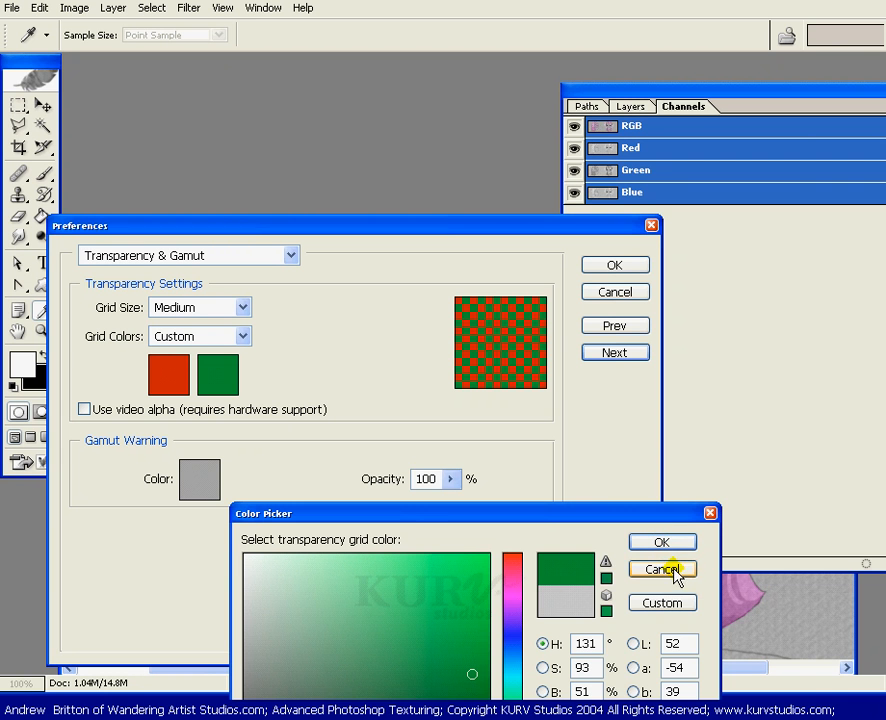
pyautogui.click(575, 603)
pyautogui.click(661, 542)
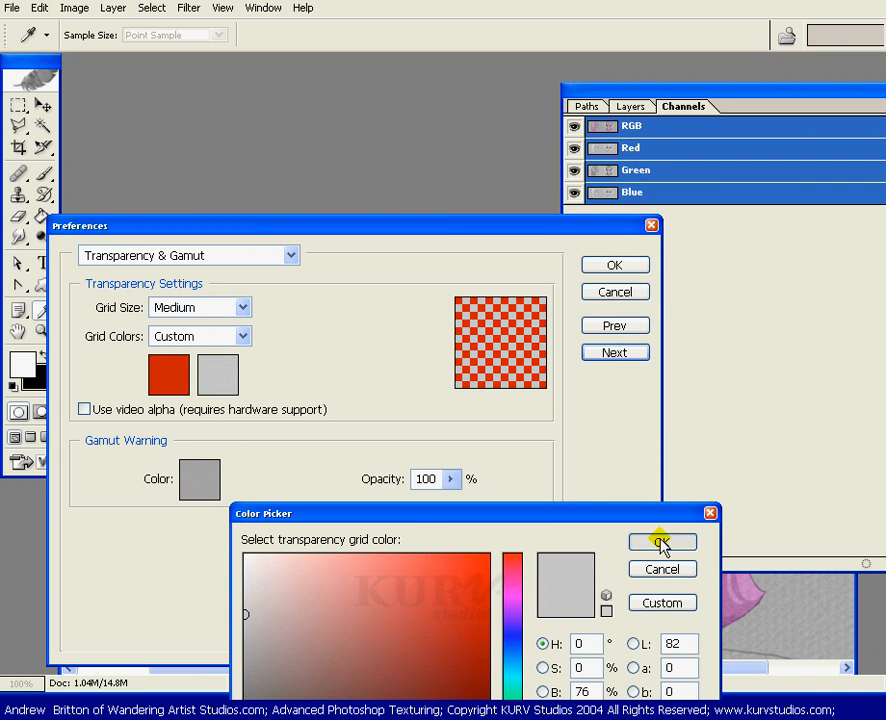
# - Preview the Light, Medium, Dark and Blue presets for the transparency grid colors and finish on Light
pyautogui.click(242, 336)
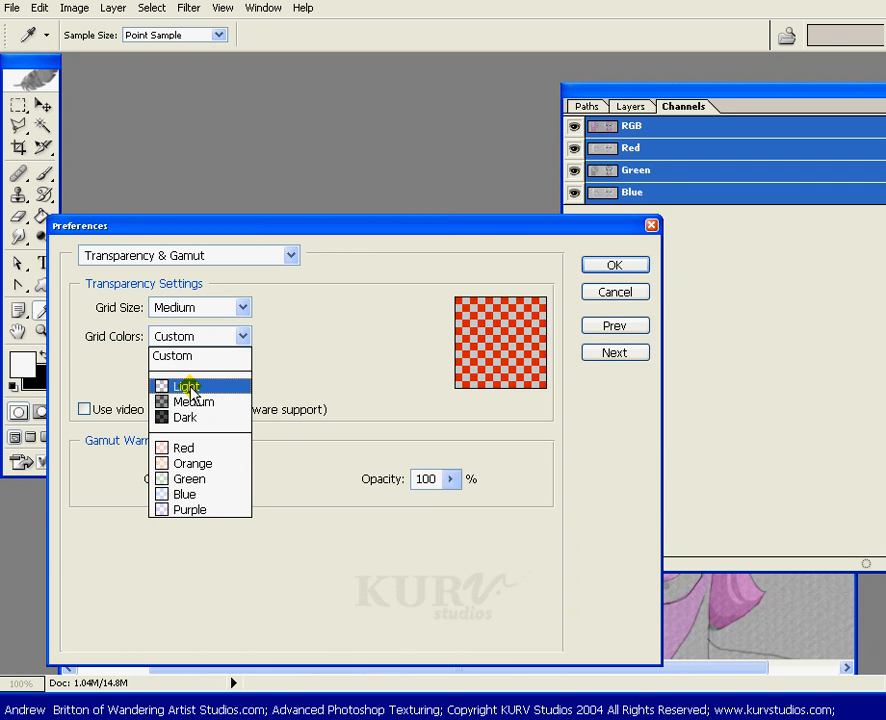
pyautogui.click(190, 389)
pyautogui.click(238, 337)
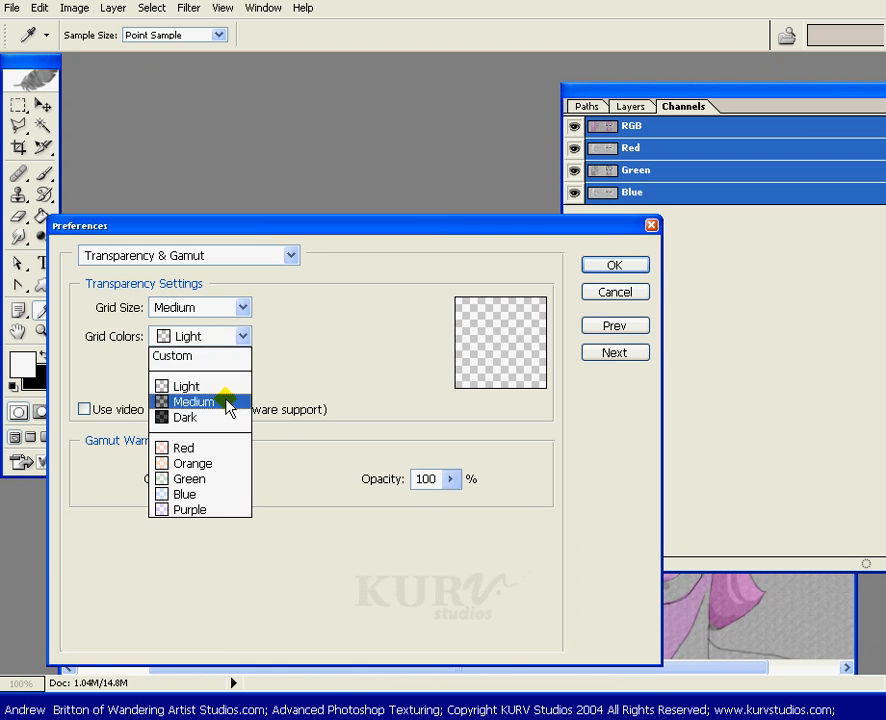
pyautogui.click(228, 402)
pyautogui.click(243, 337)
pyautogui.click(218, 418)
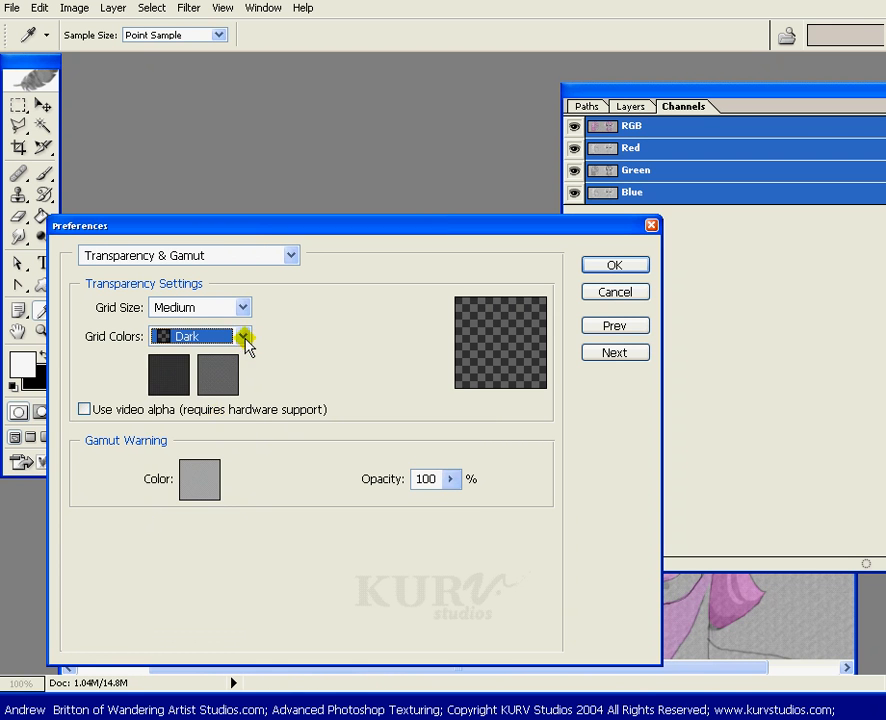
pyautogui.click(243, 337)
pyautogui.click(205, 494)
pyautogui.click(243, 337)
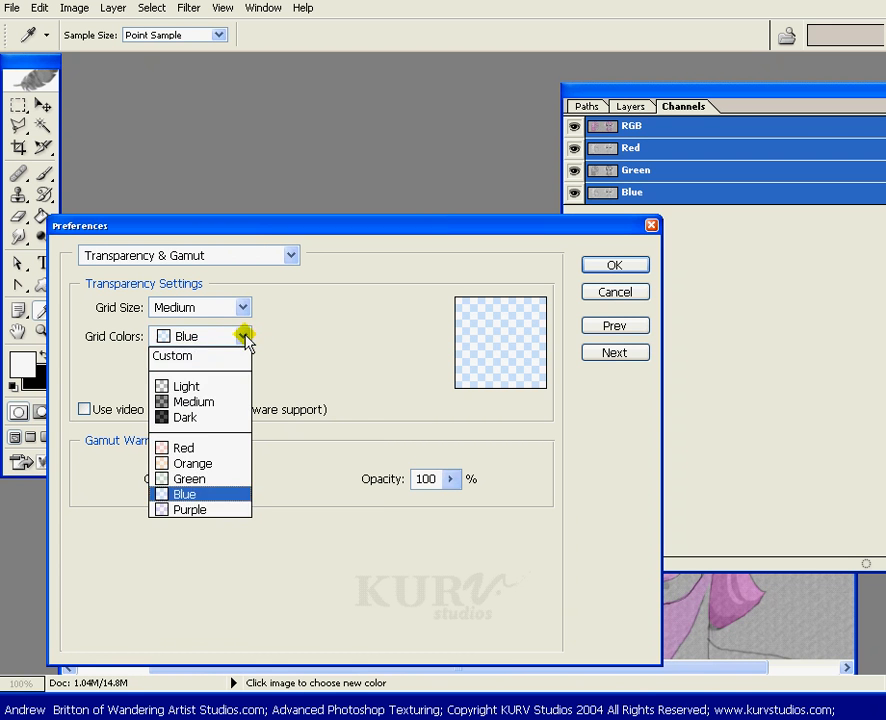
pyautogui.click(208, 387)
# - Try the Small and Large transparency grid sizes and return the grid size to Medium
pyautogui.click(243, 307)
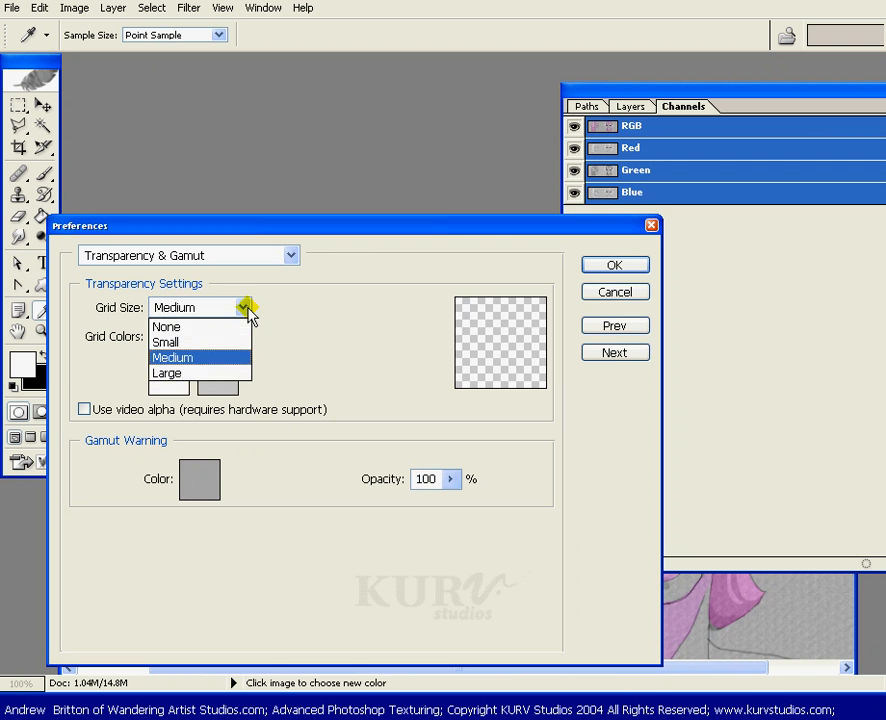
pyautogui.click(221, 341)
pyautogui.click(243, 307)
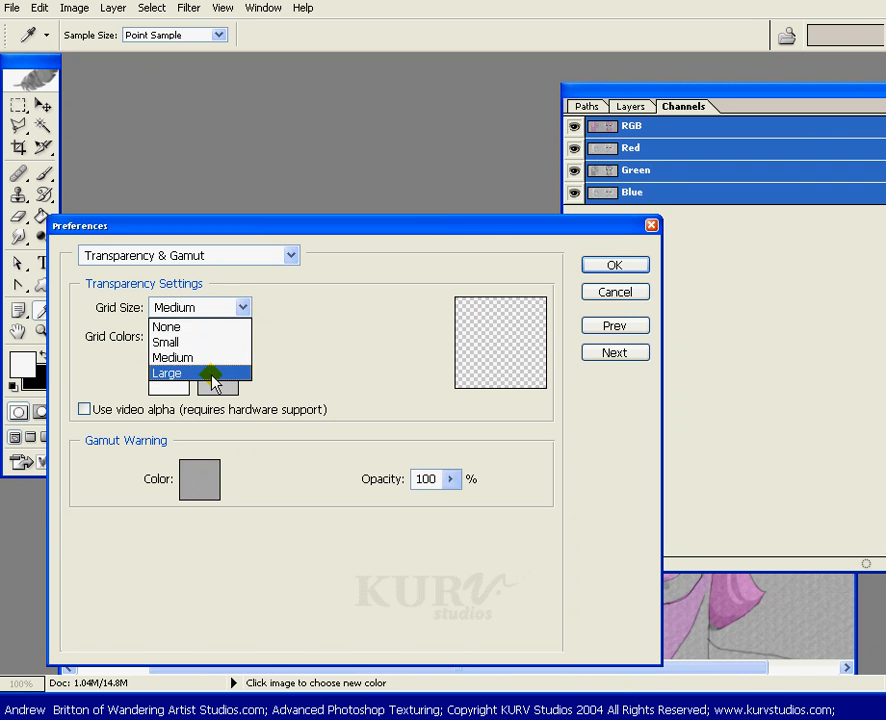
pyautogui.click(212, 378)
pyautogui.click(245, 310)
pyautogui.click(246, 364)
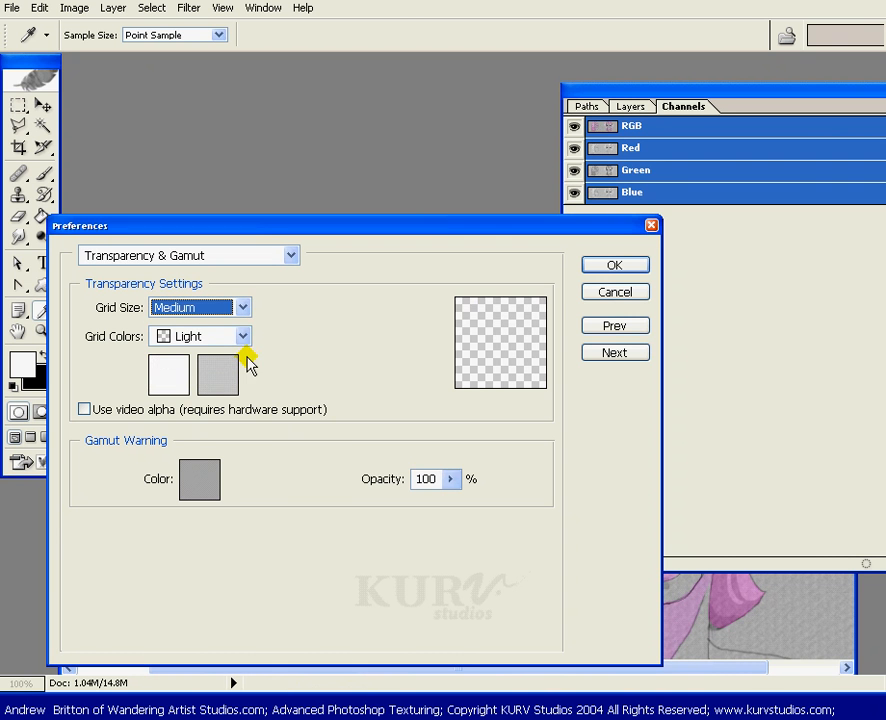
# - Review the available ruler units in the Units & Rulers preferences, keeping pixels
pyautogui.click(625, 356)
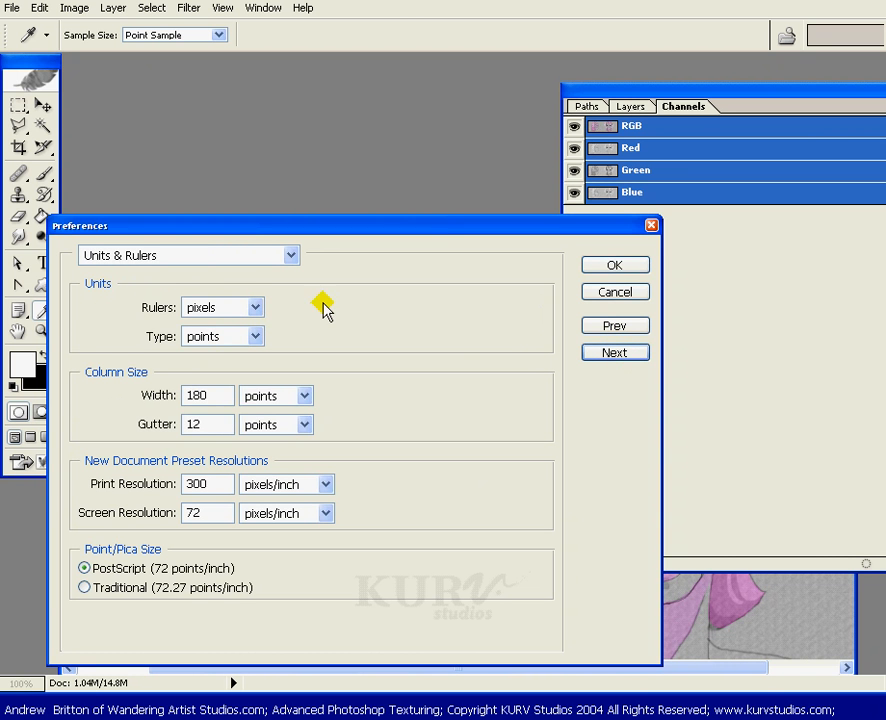
pyautogui.click(257, 310)
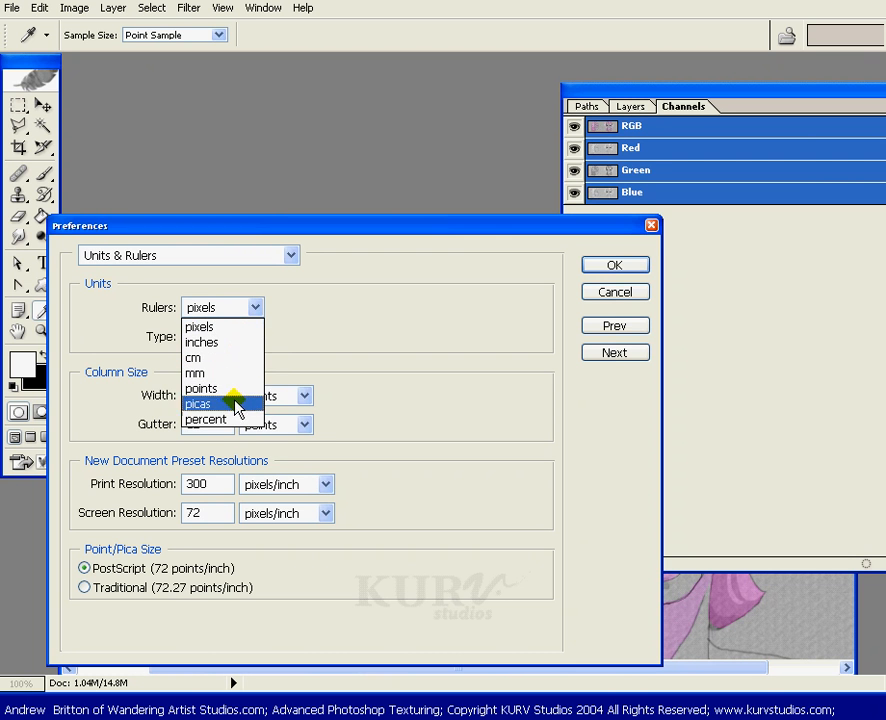
pyautogui.click(340, 302)
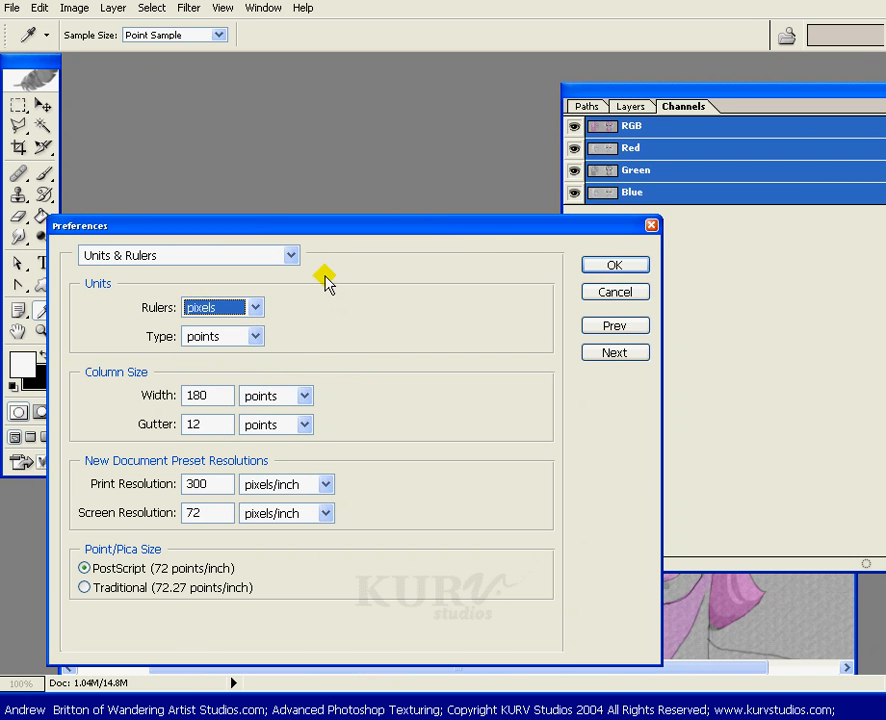
pyautogui.click(395, 332)
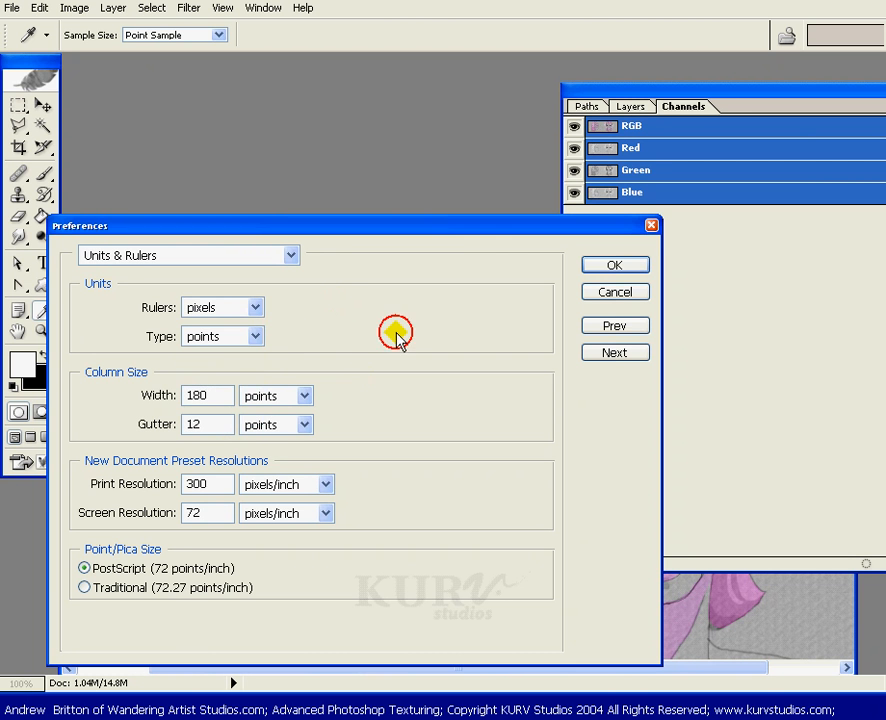
# - Review the guide and grid color choices in the Guides, Grid & Slices preferences without changing either color
pyautogui.click(625, 355)
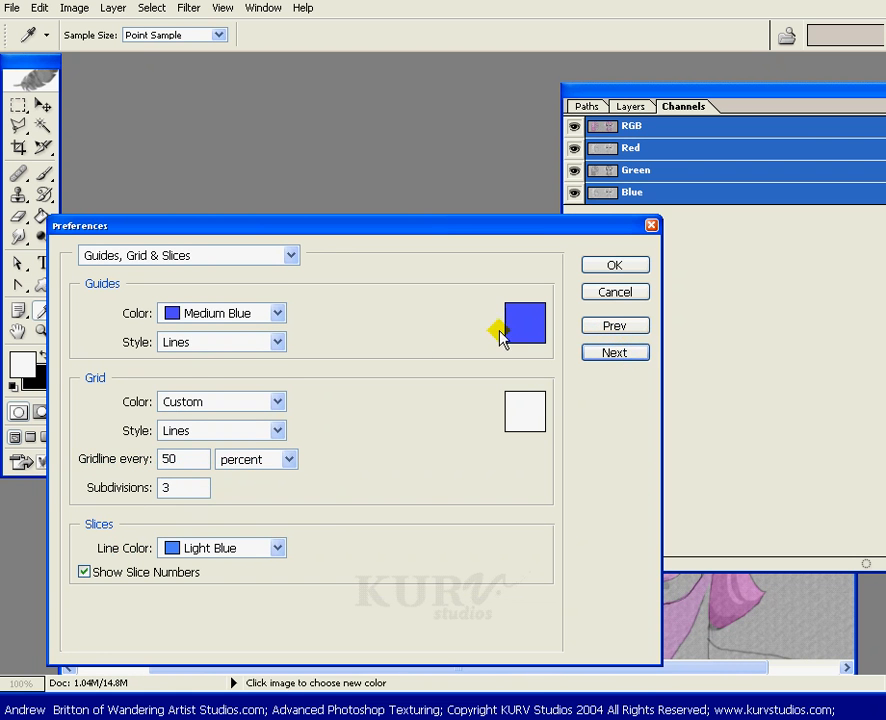
pyautogui.click(278, 314)
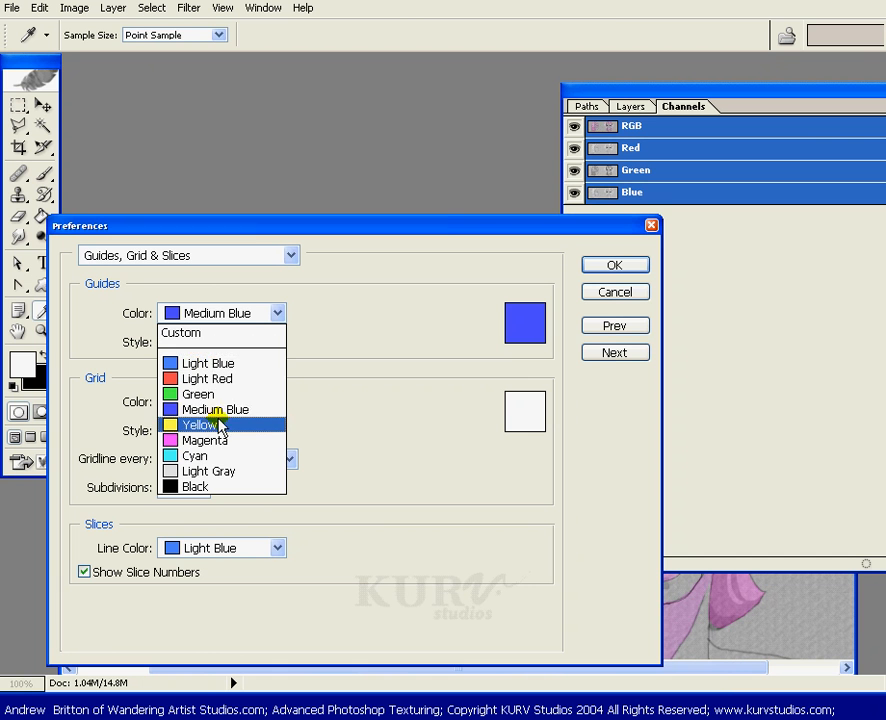
pyautogui.click(448, 282)
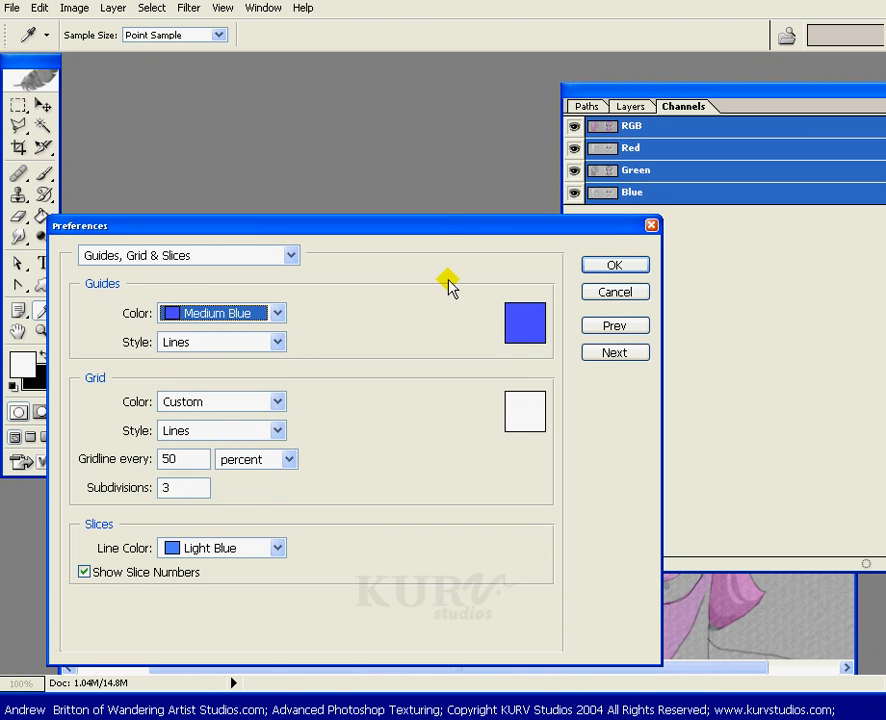
pyautogui.click(505, 318)
pyautogui.click(672, 578)
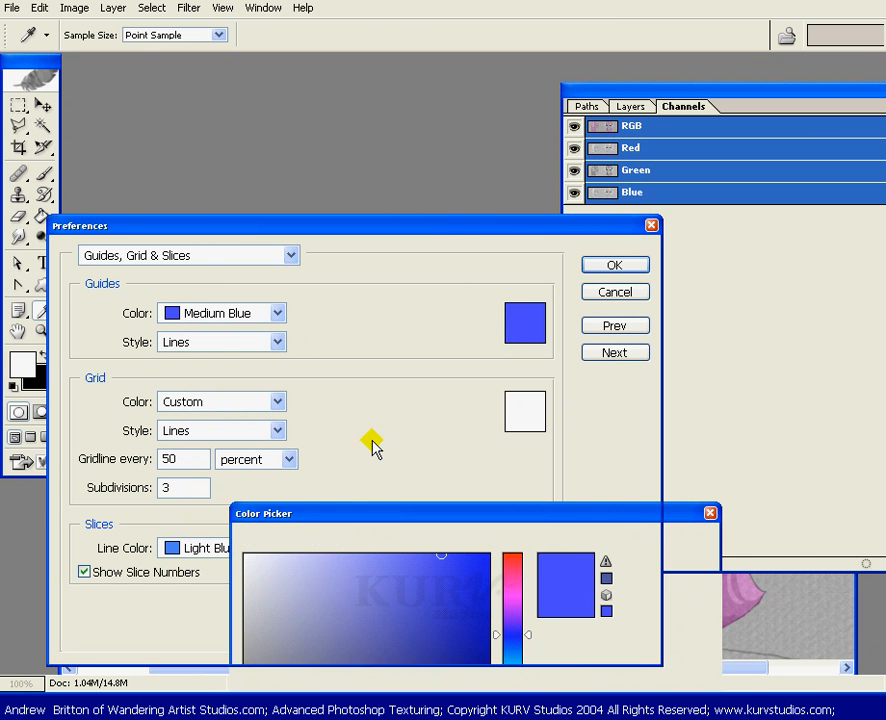
pyautogui.click(537, 412)
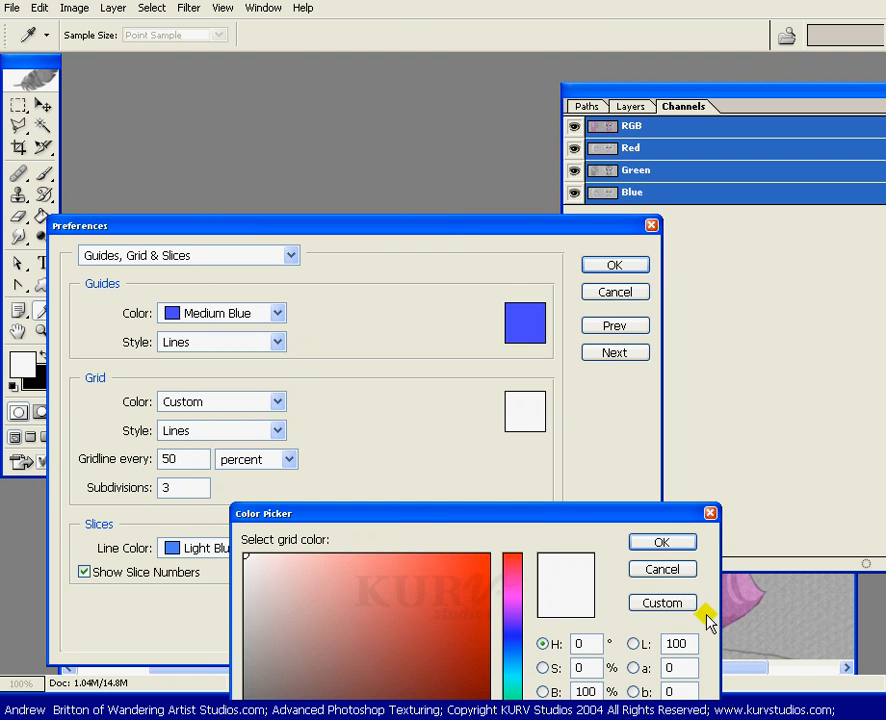
pyautogui.click(672, 575)
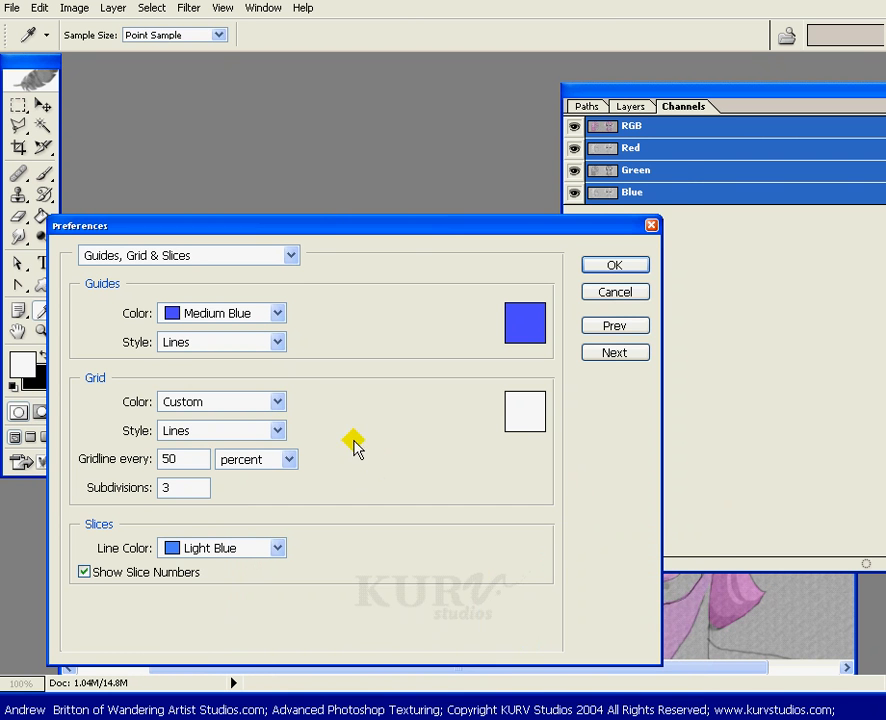
# - Set the grid to a gridline every 100 pixels and apply the preferences
pyautogui.moveTo(330, 230); pyautogui.dragTo(355, 173)
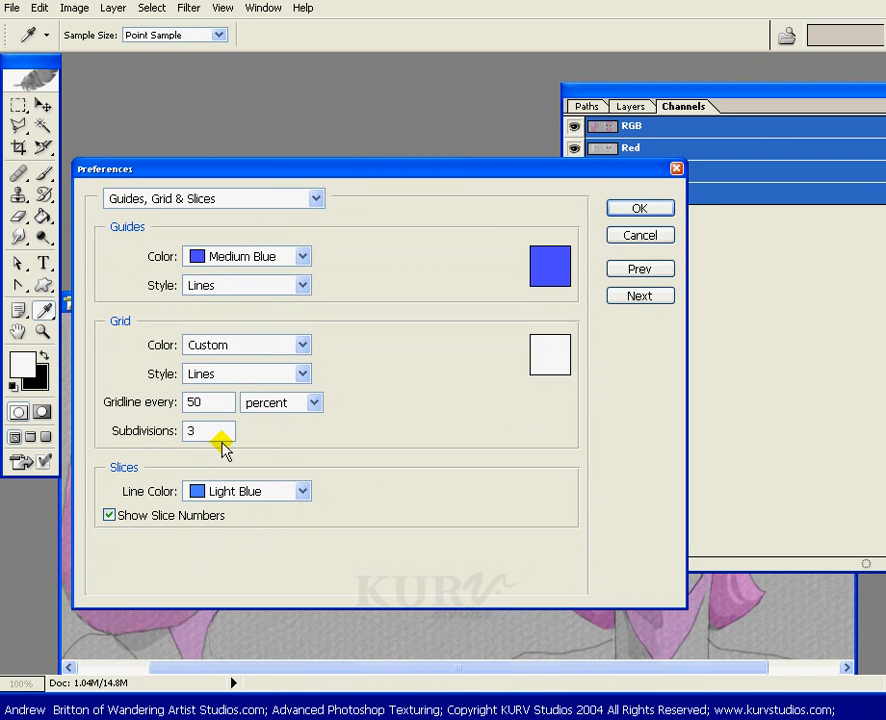
pyautogui.click(312, 402)
pyautogui.click(285, 422)
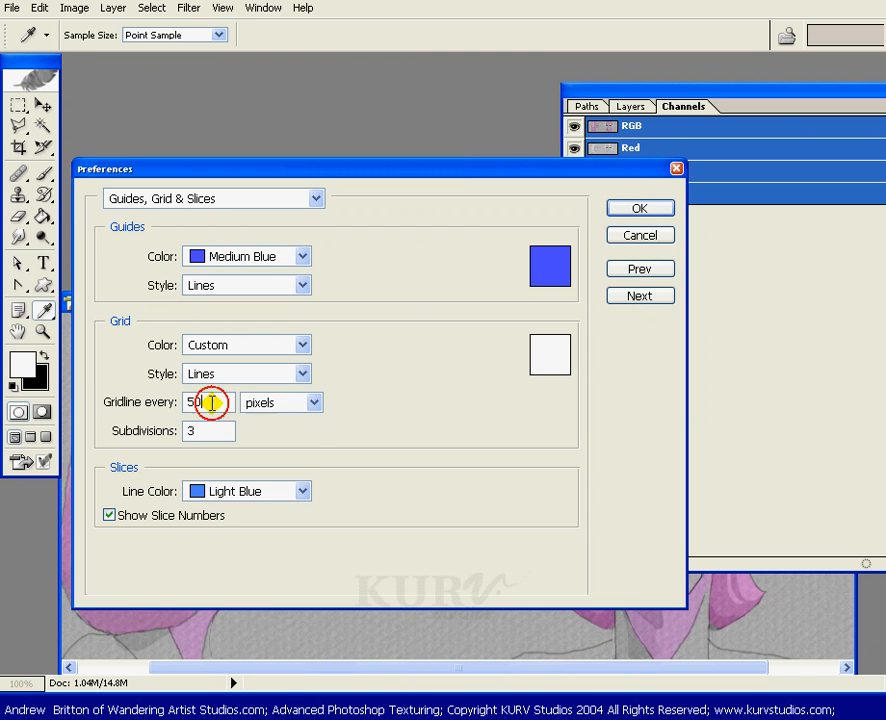
pyautogui.moveTo(216, 408); pyautogui.dragTo(174, 405)
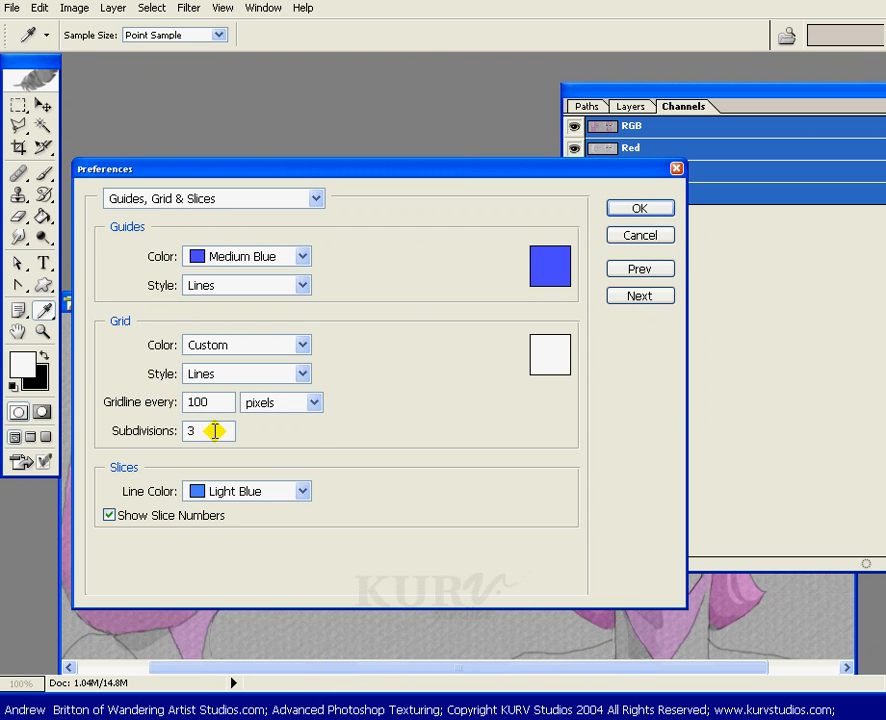
pyautogui.click(355, 396)
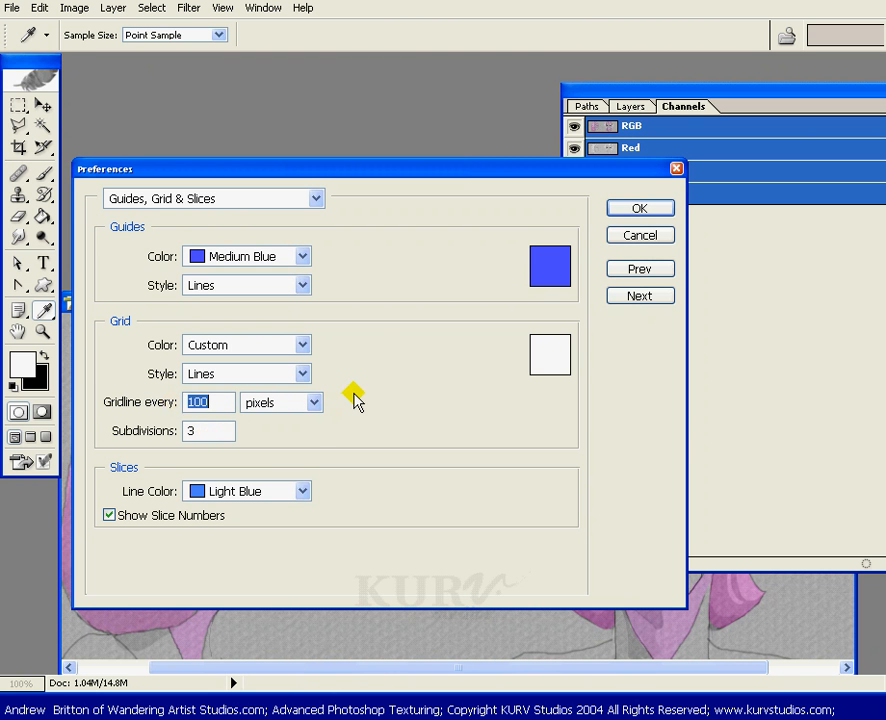
pyautogui.click(655, 210)
# - Reposition the Face1.psd window and hide the Channels palette while keeping the toolbox visible
pyautogui.press('h')
pyautogui.moveTo(449, 300); pyautogui.dragTo(410, 290)
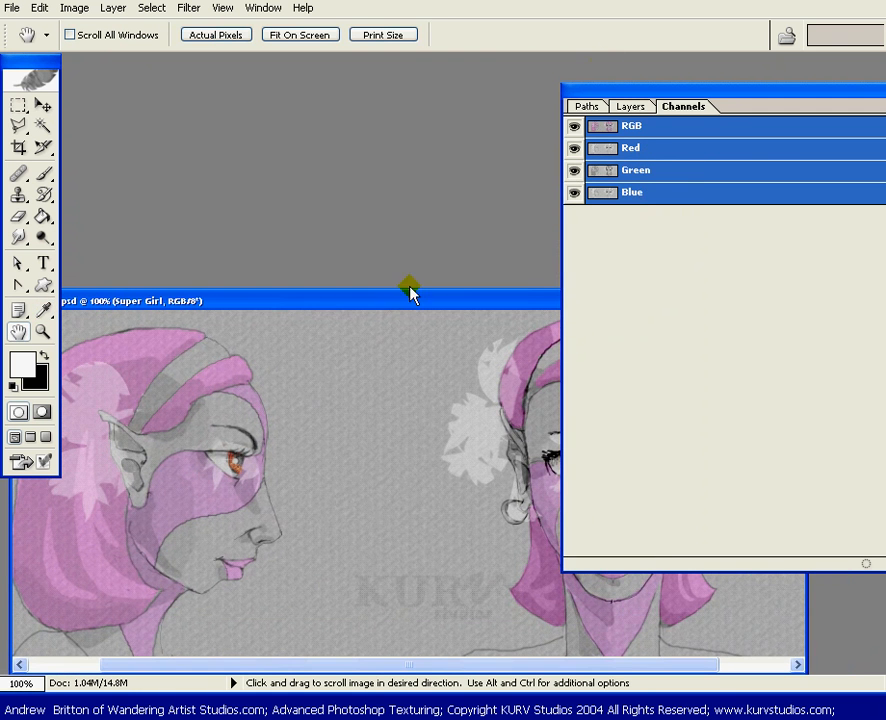
pyautogui.click(690, 87)
pyautogui.hotkey('shift', 'Tab')
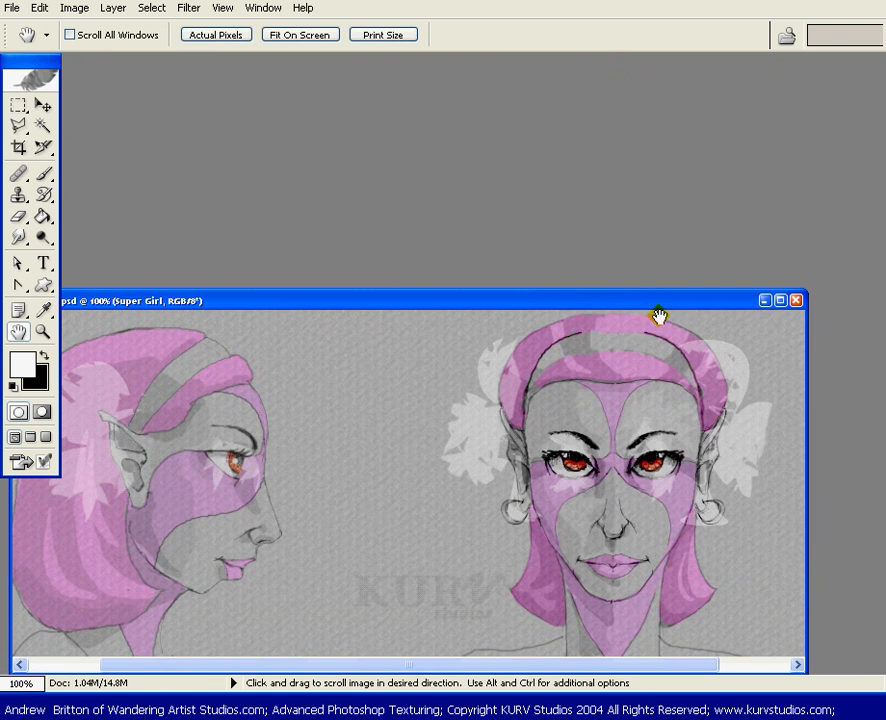
# - Reposition the Face1.psd window, show the grid and rulers over the image, and compare the gridlines with the ruler from its origin
pyautogui.click(630, 305)
pyautogui.moveTo(630, 304); pyautogui.dragTo(696, 215)
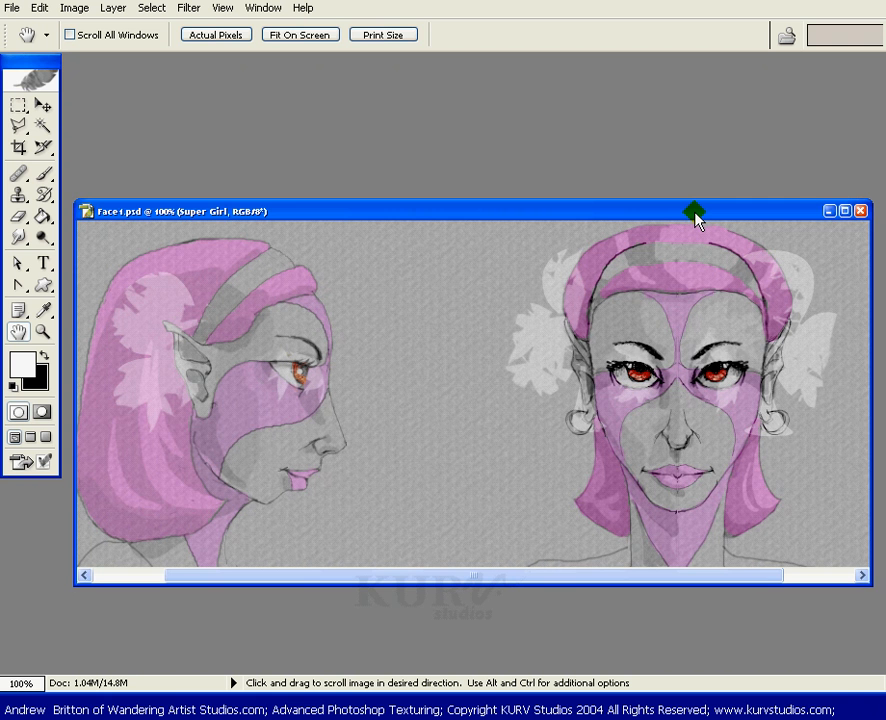
pyautogui.hotkey('ctrl', "'")
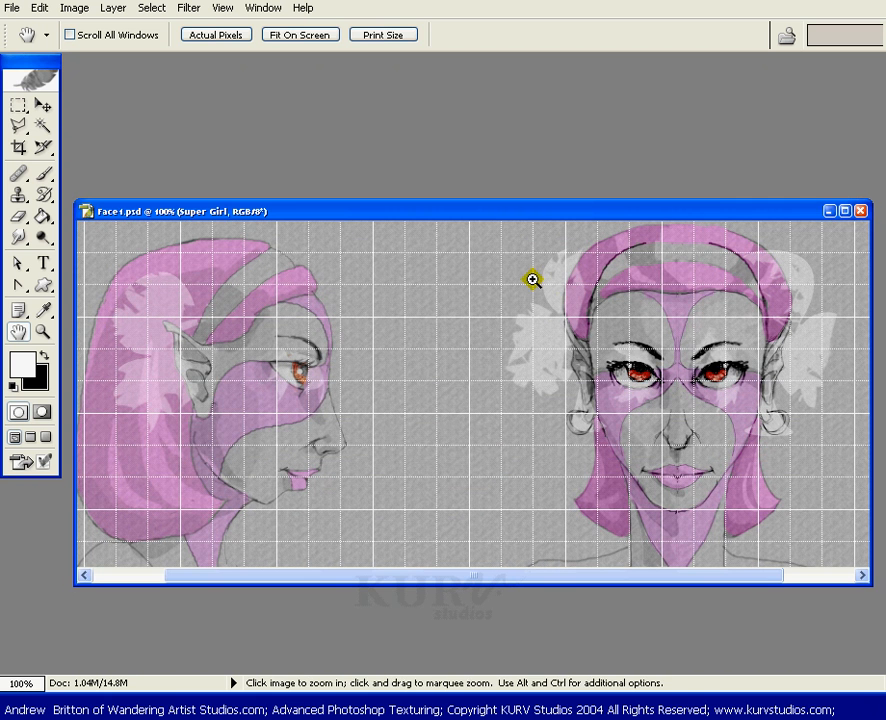
pyautogui.hotkey('ctrl', 'r')
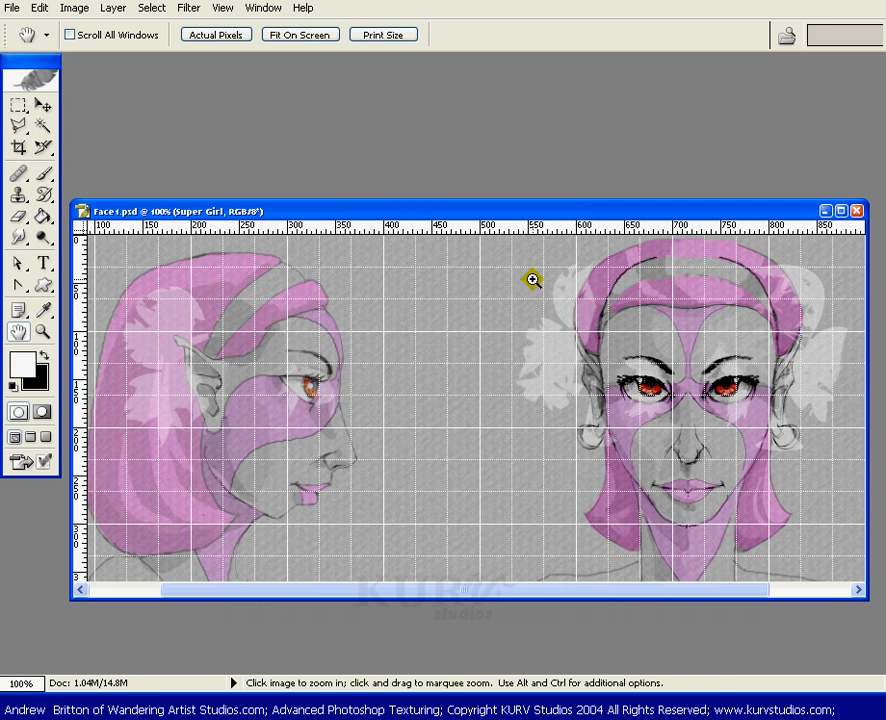
pyautogui.hotkey('ctrl', "'")
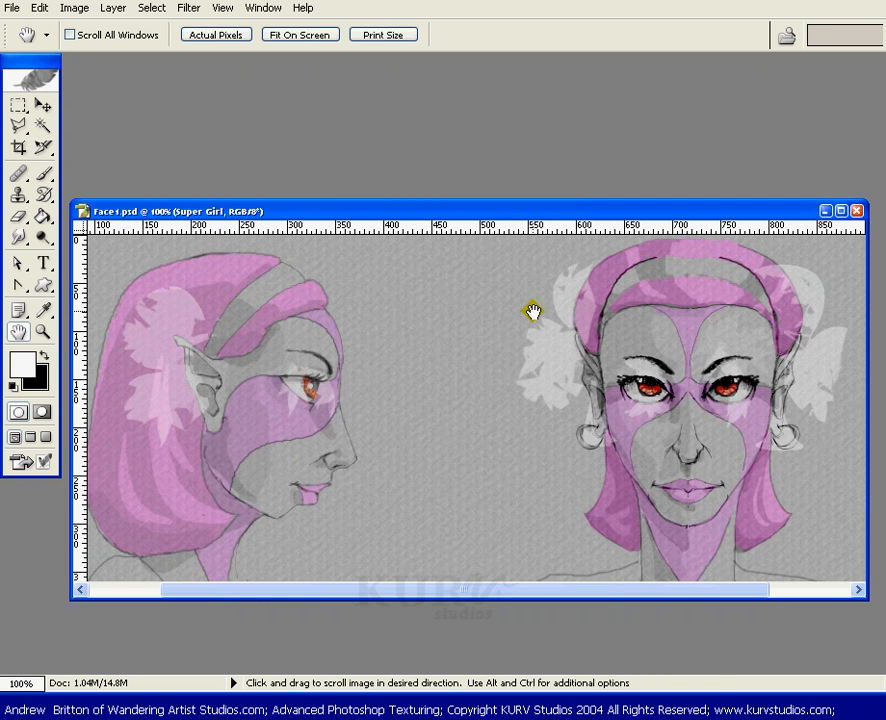
pyautogui.hotkey('ctrl', "'")
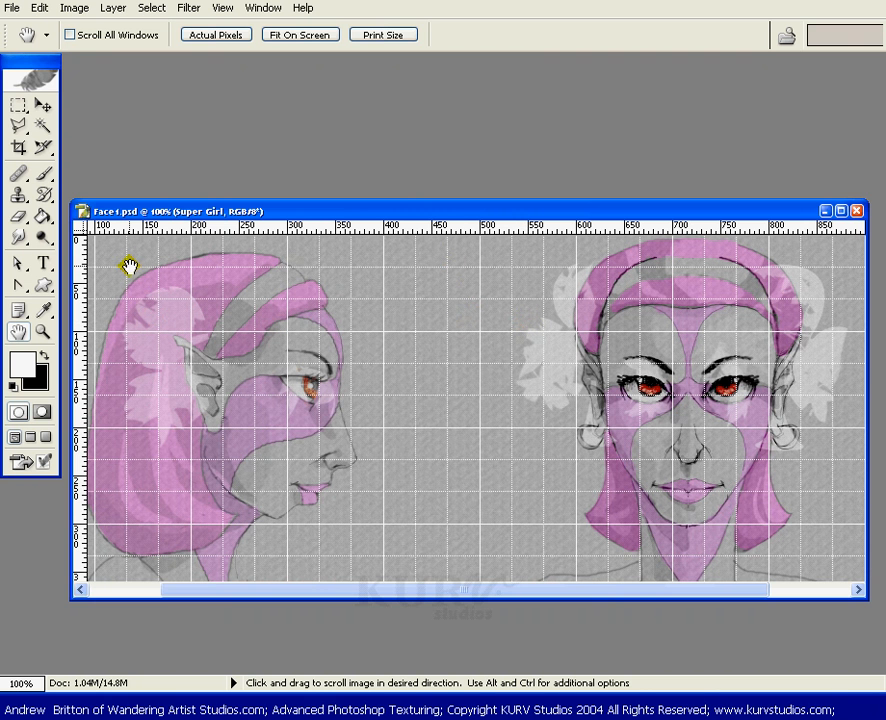
pyautogui.moveTo(358, 597); pyautogui.dragTo(287, 603)
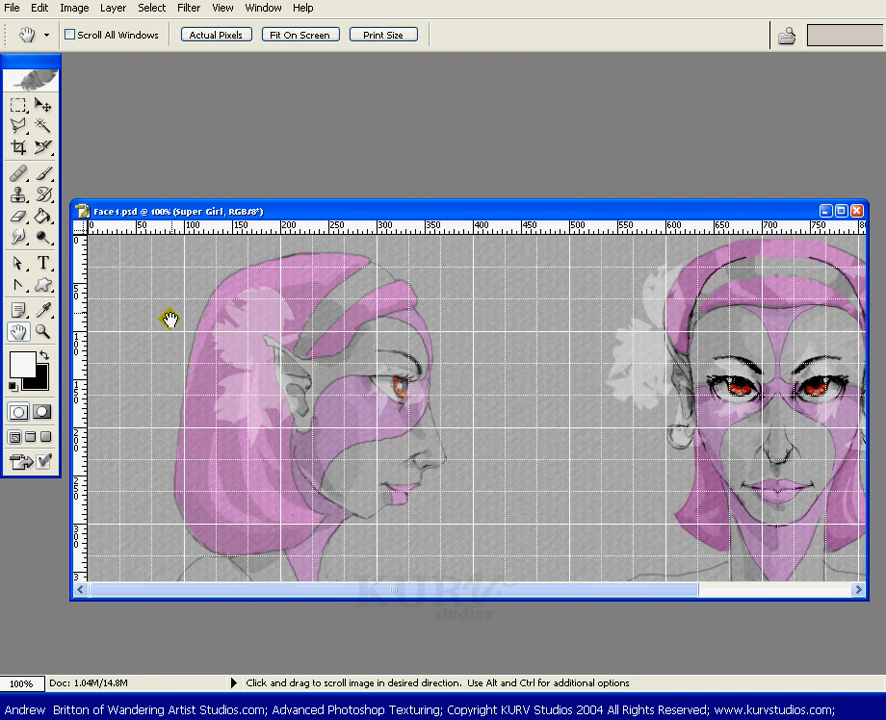
# - Set the grid to a gridline every 50 percent in the Guides, Grid & Slices preferences and apply the change
pyautogui.click(44, 10)
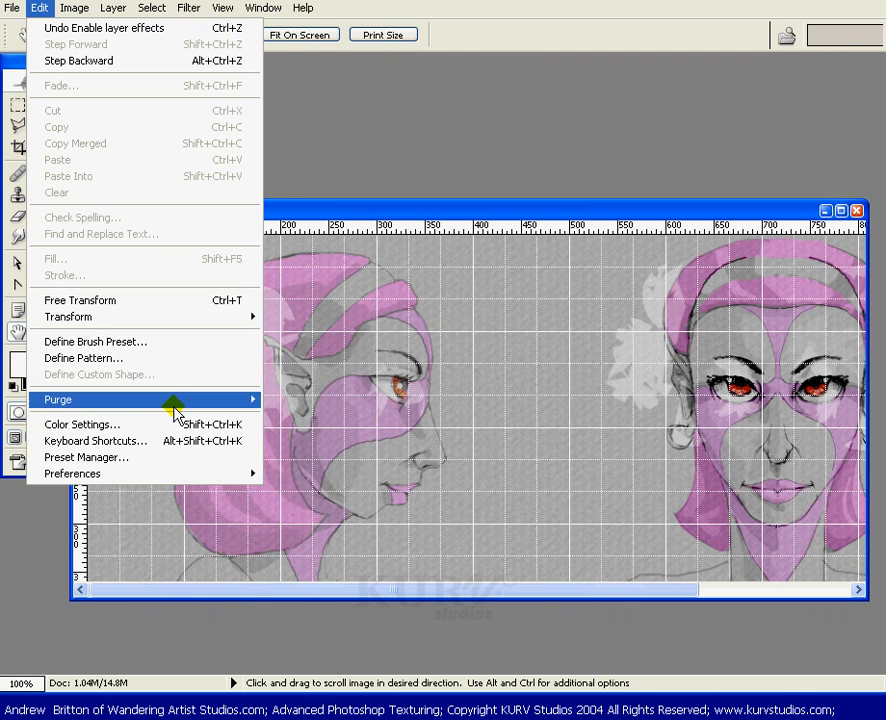
pyautogui.moveTo(215, 474)
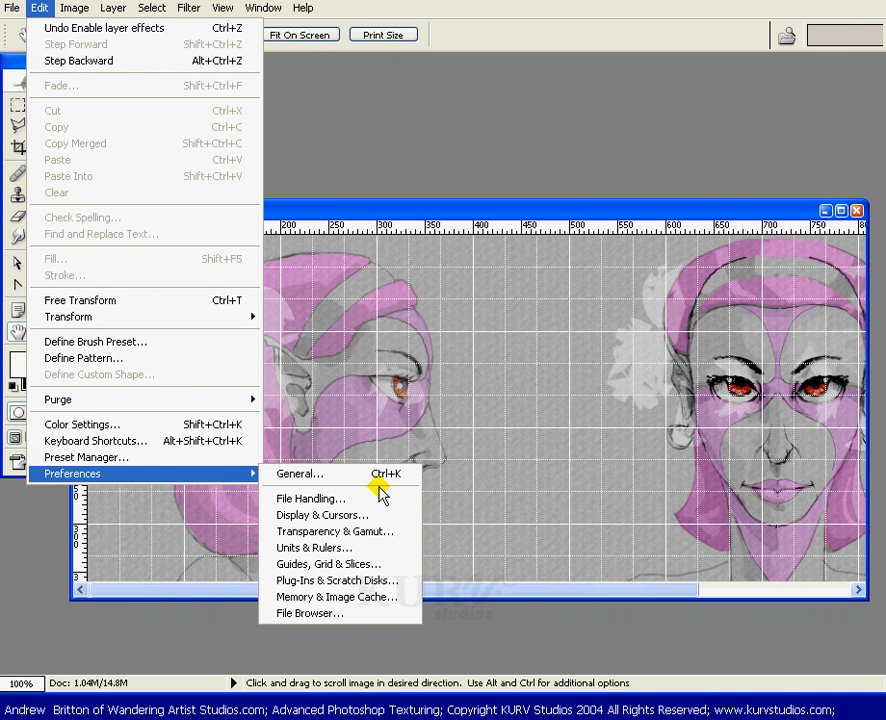
pyautogui.click(342, 565)
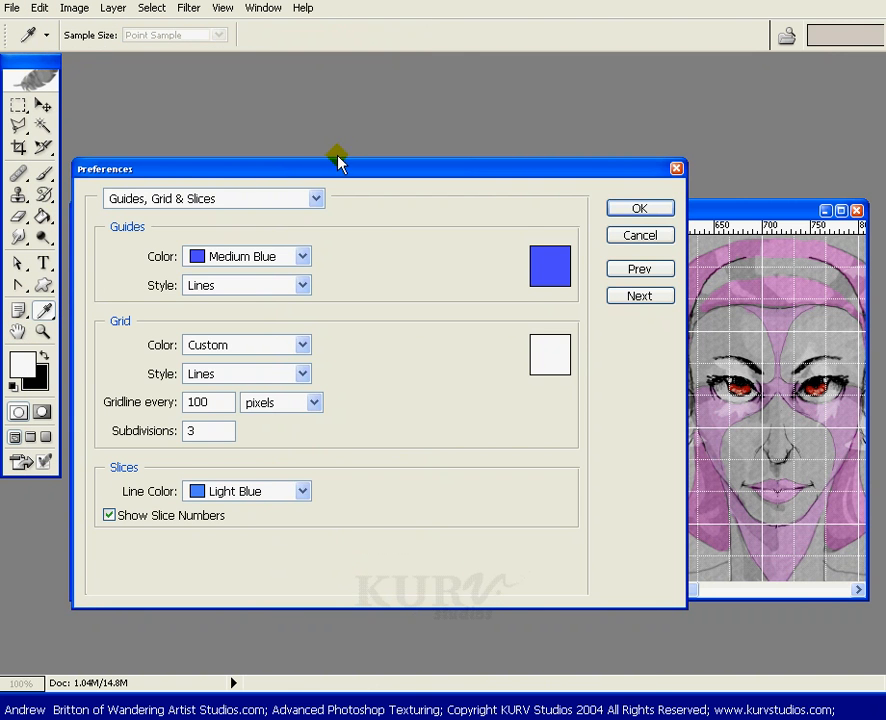
pyautogui.moveTo(337, 168); pyautogui.dragTo(558, 390)
pyautogui.click(537, 624)
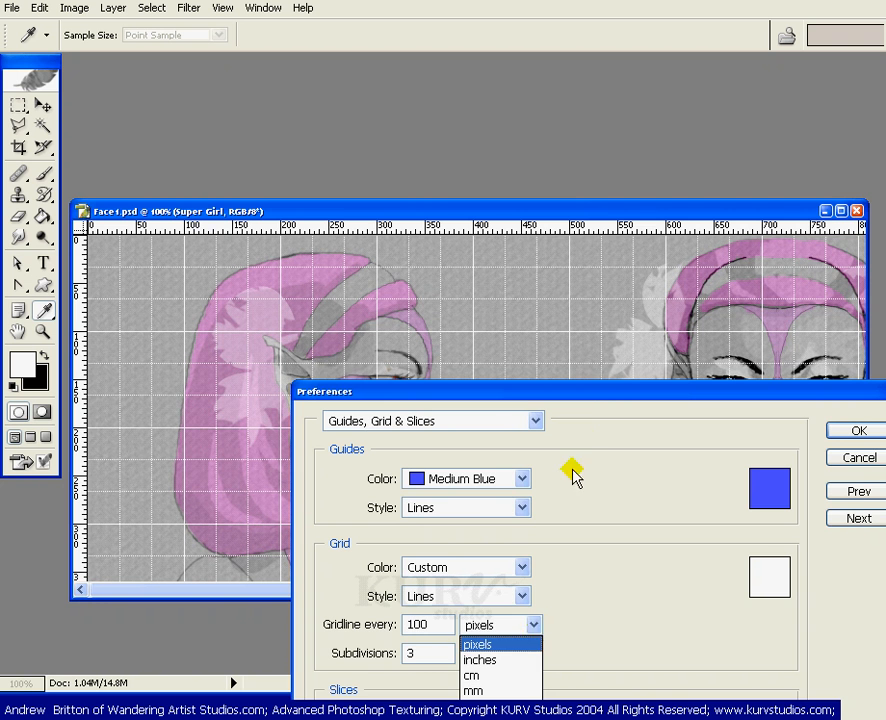
pyautogui.click(588, 390)
pyautogui.moveTo(607, 412); pyautogui.dragTo(560, 232)
pyautogui.click(482, 450)
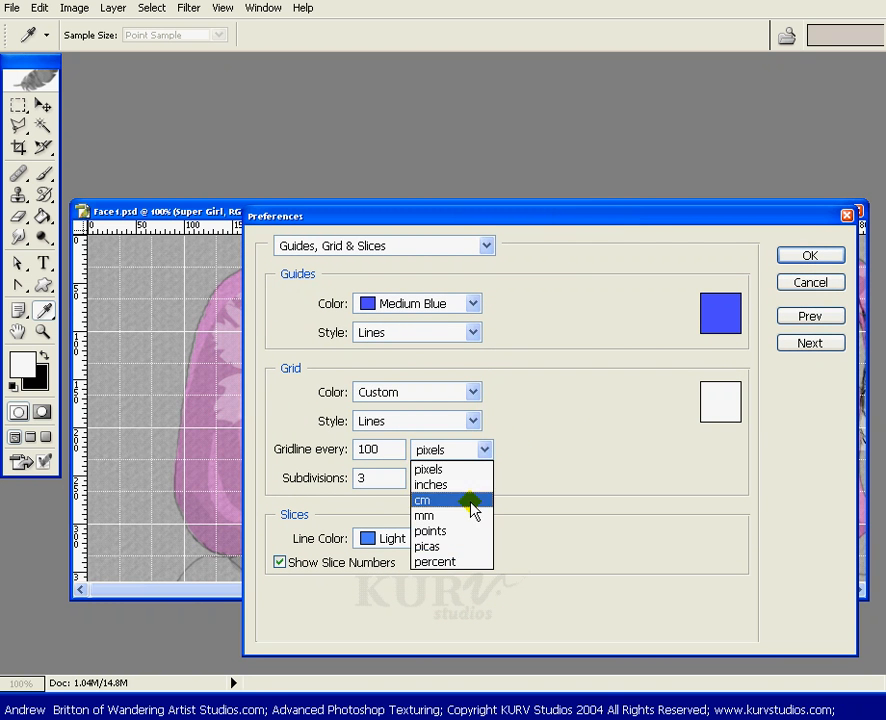
pyautogui.click(462, 565)
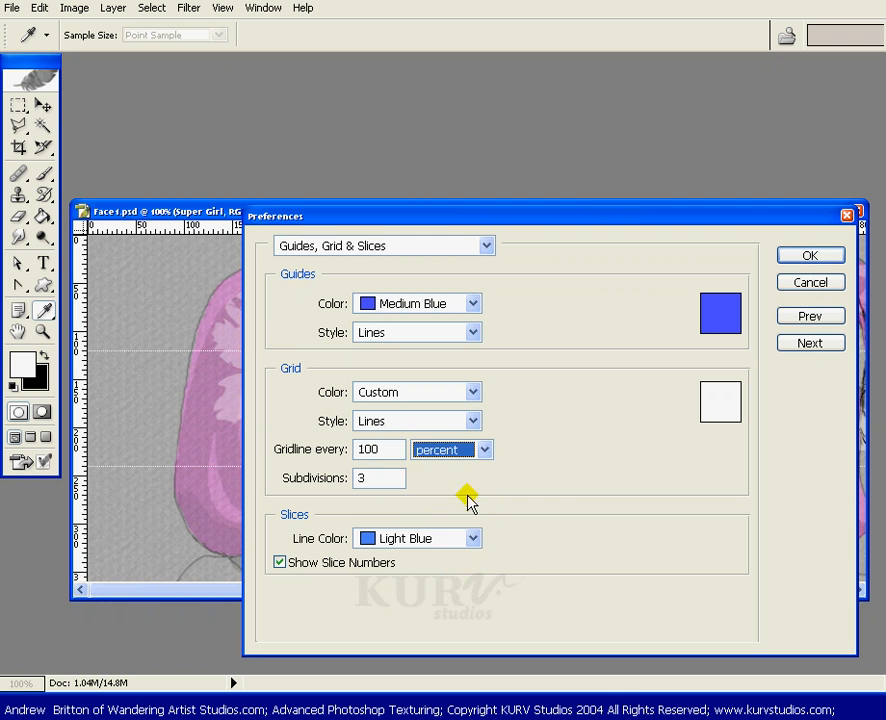
pyautogui.moveTo(386, 454); pyautogui.dragTo(344, 456)
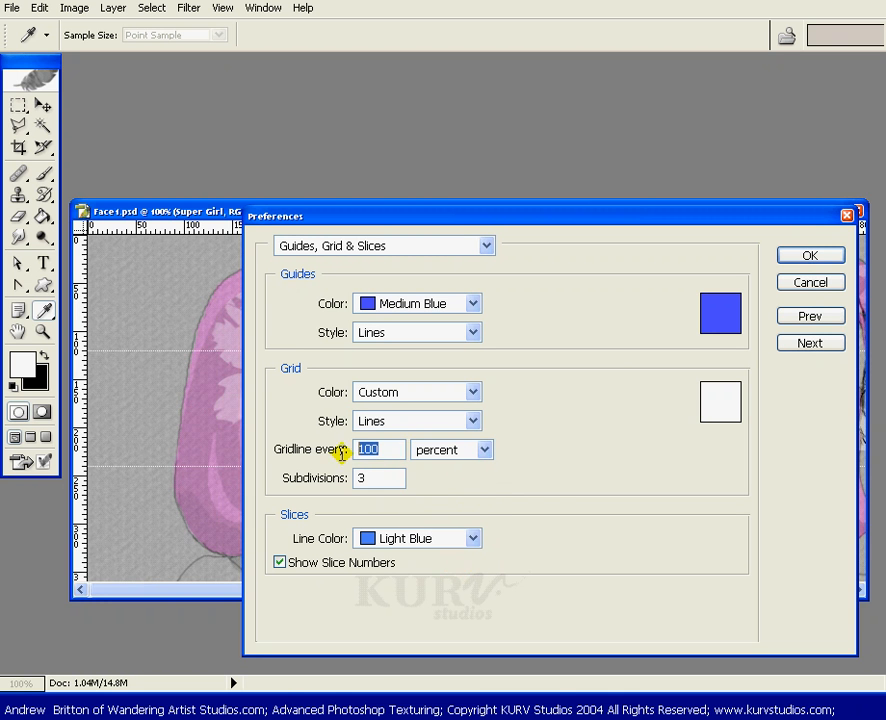
pyautogui.write('50')
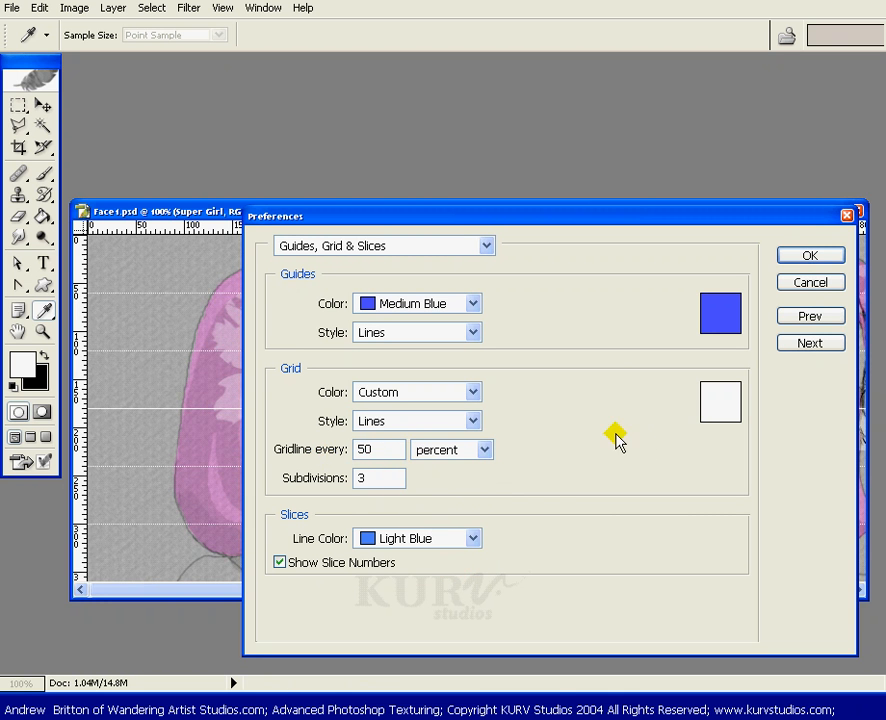
pyautogui.click(809, 255)
pyautogui.press('h')
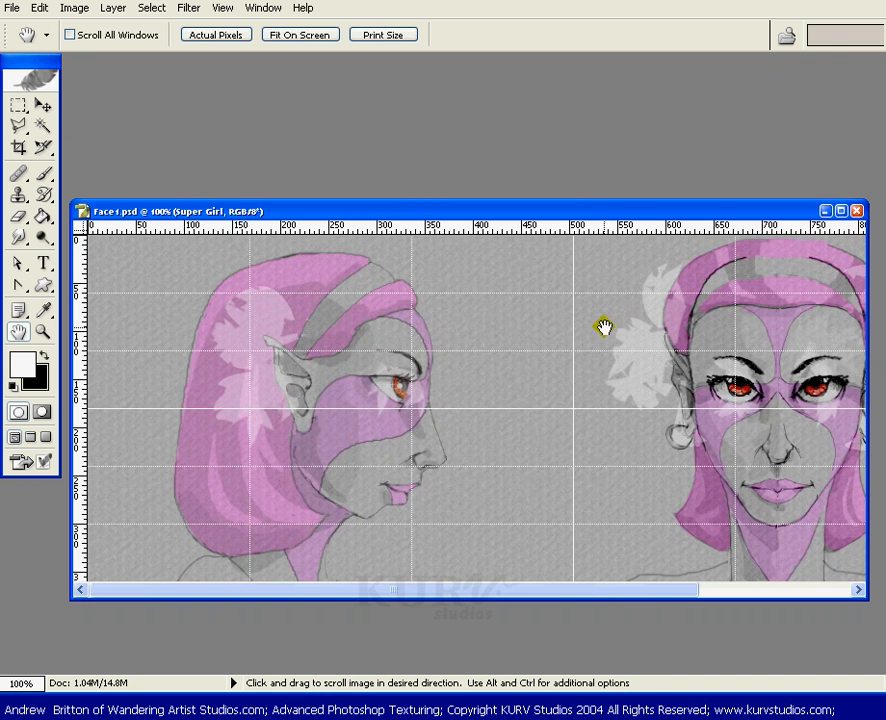
# - Switch the Face1.psd ruler units to percent
pyautogui.moveTo(599, 591); pyautogui.dragTo(633, 599)
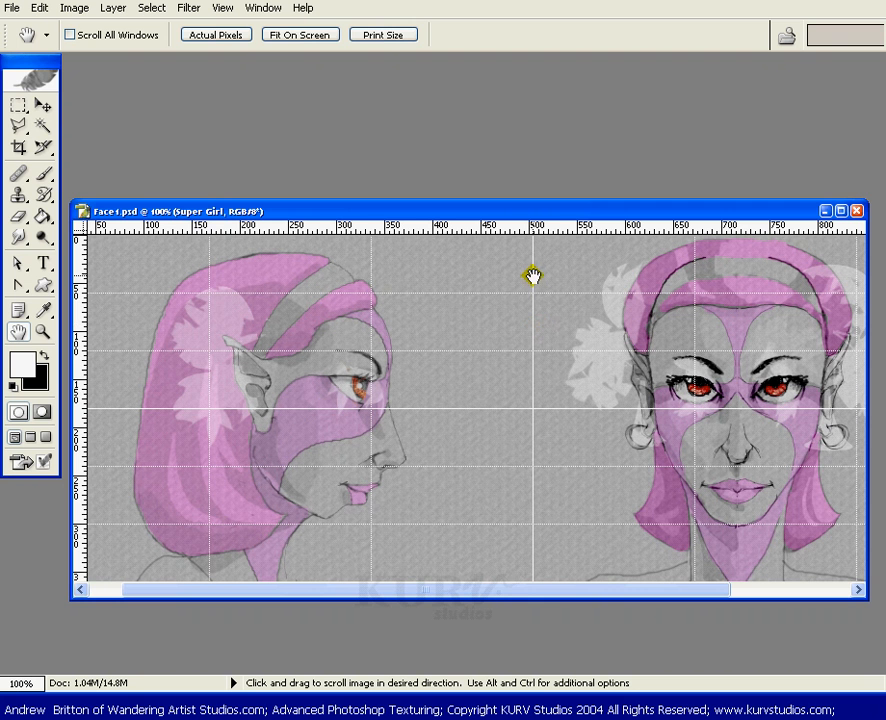
pyautogui.rightClick(396, 232)
pyautogui.moveTo(380, 212); pyautogui.dragTo(363, 195)
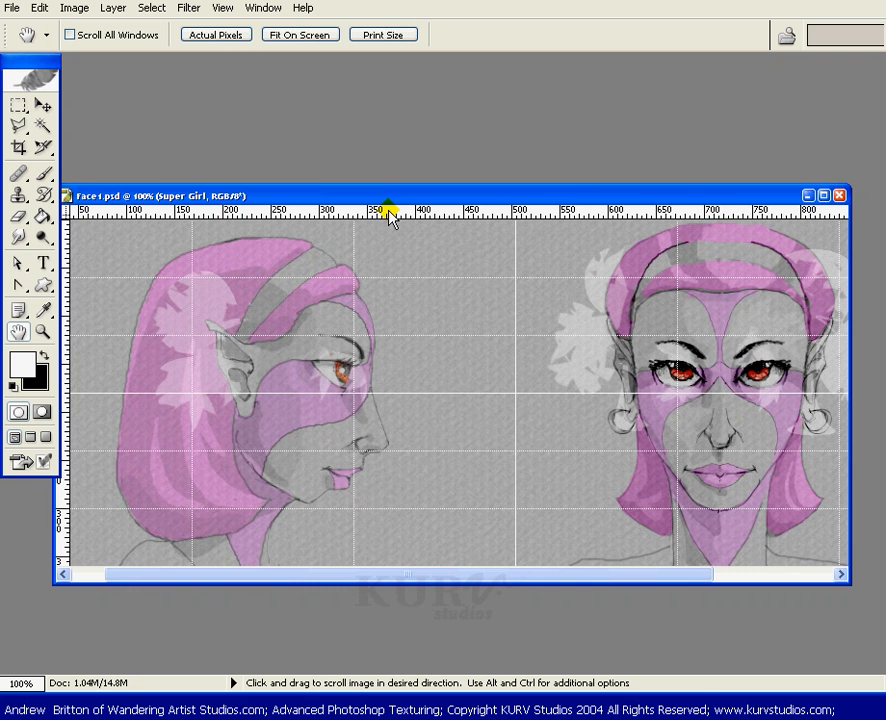
pyautogui.rightClick(388, 214)
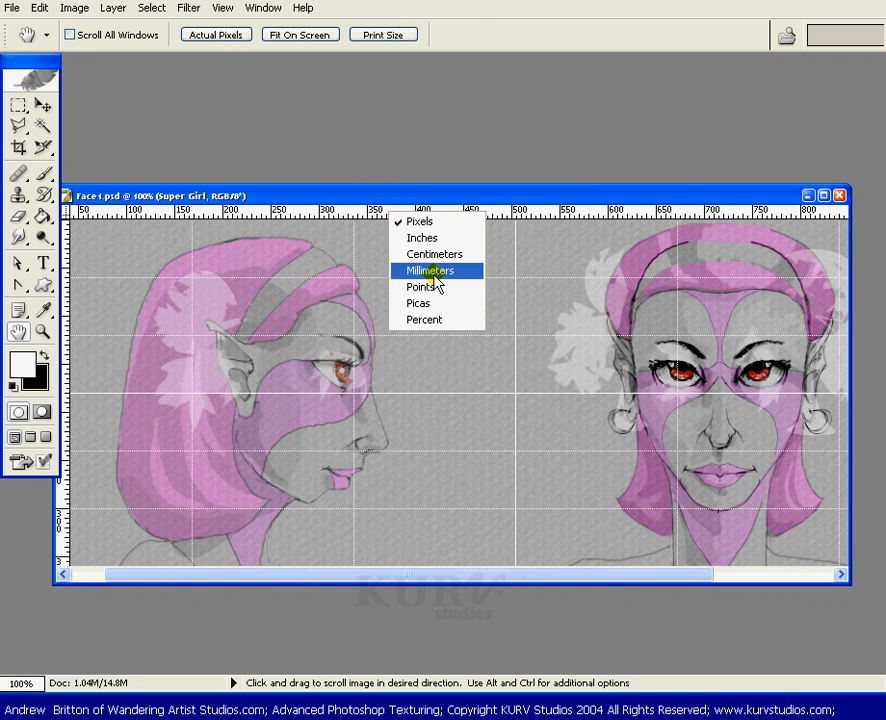
pyautogui.click(442, 324)
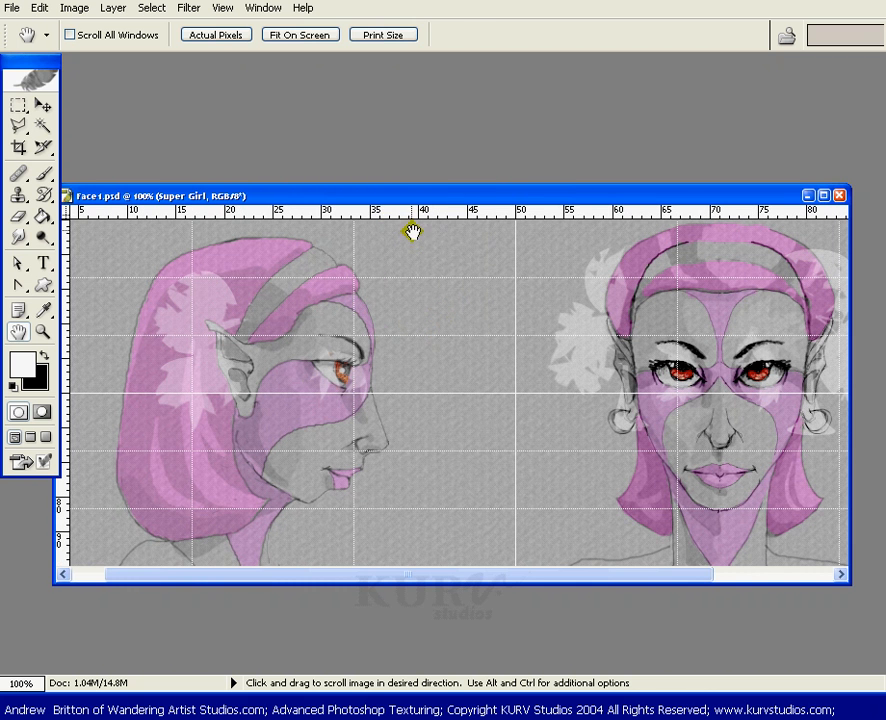
# - Change the ruler units to inches and move the Face1.psd window slightly
pyautogui.rightClick(473, 213)
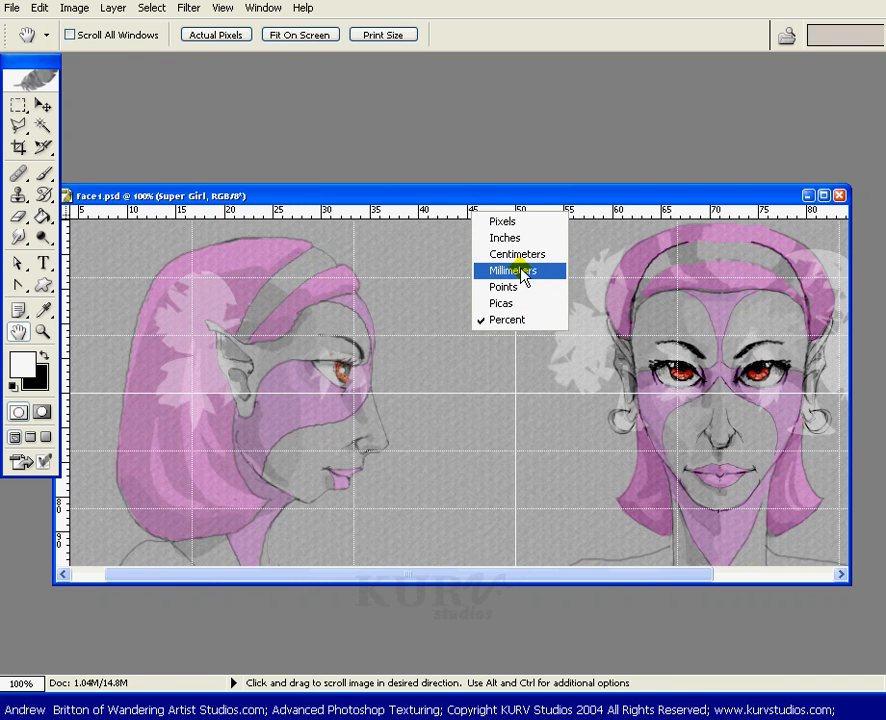
pyautogui.click(506, 238)
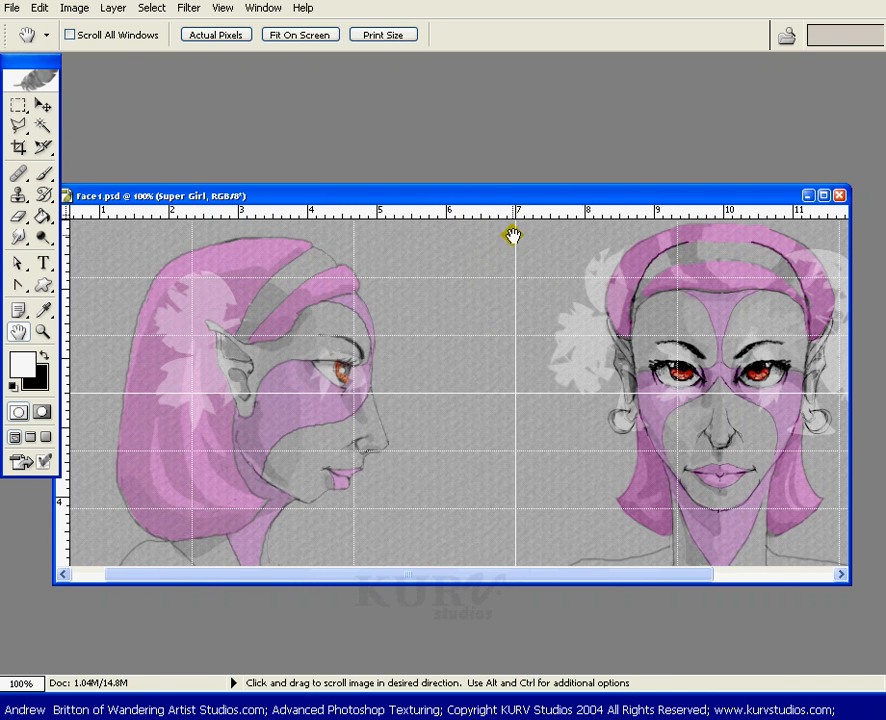
pyautogui.moveTo(497, 194); pyautogui.dragTo(511, 187)
# - Review the slice line color choices in the Guides, Grid & Slices preferences, keeping Light Blue
pyautogui.click(40, 9)
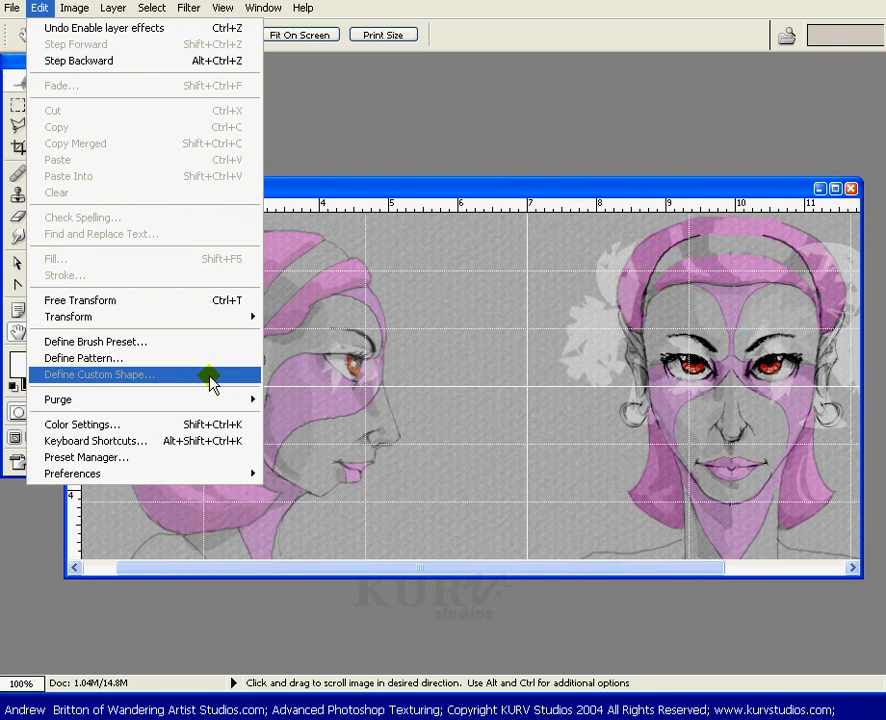
pyautogui.moveTo(228, 478)
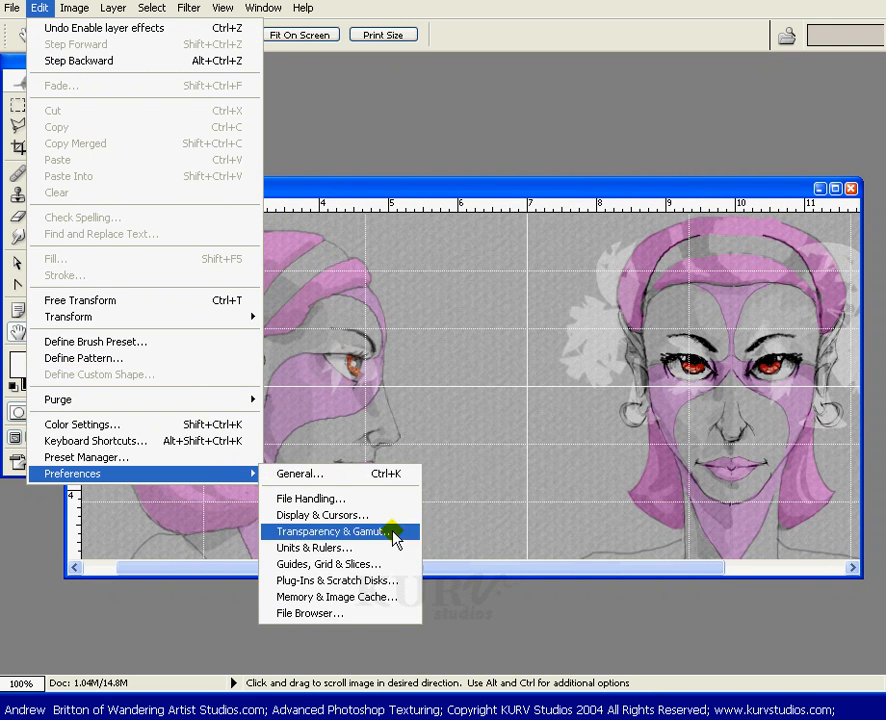
pyautogui.click(392, 566)
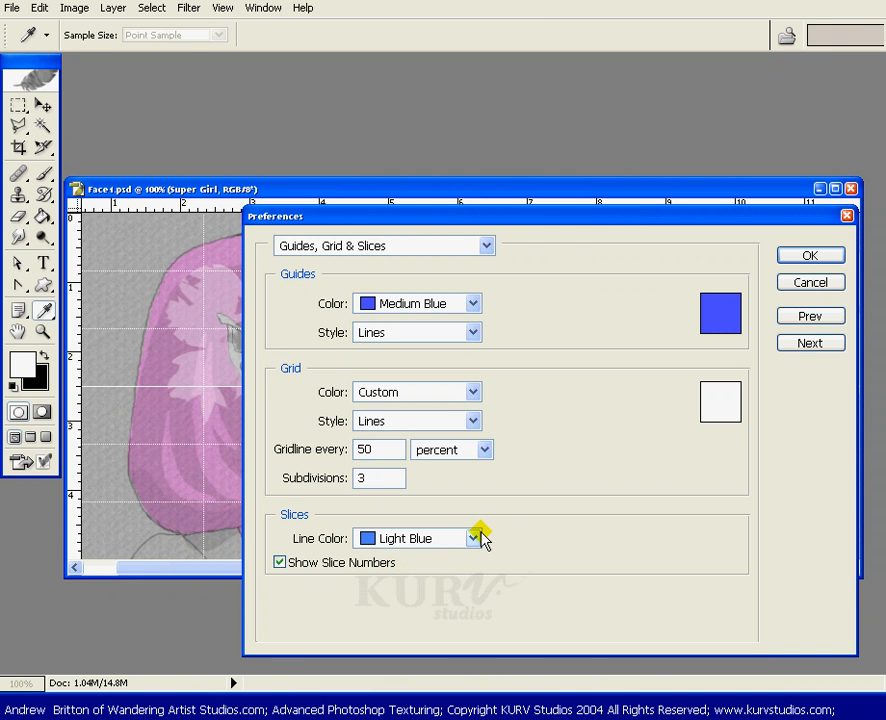
pyautogui.moveTo(532, 216); pyautogui.dragTo(326, 95)
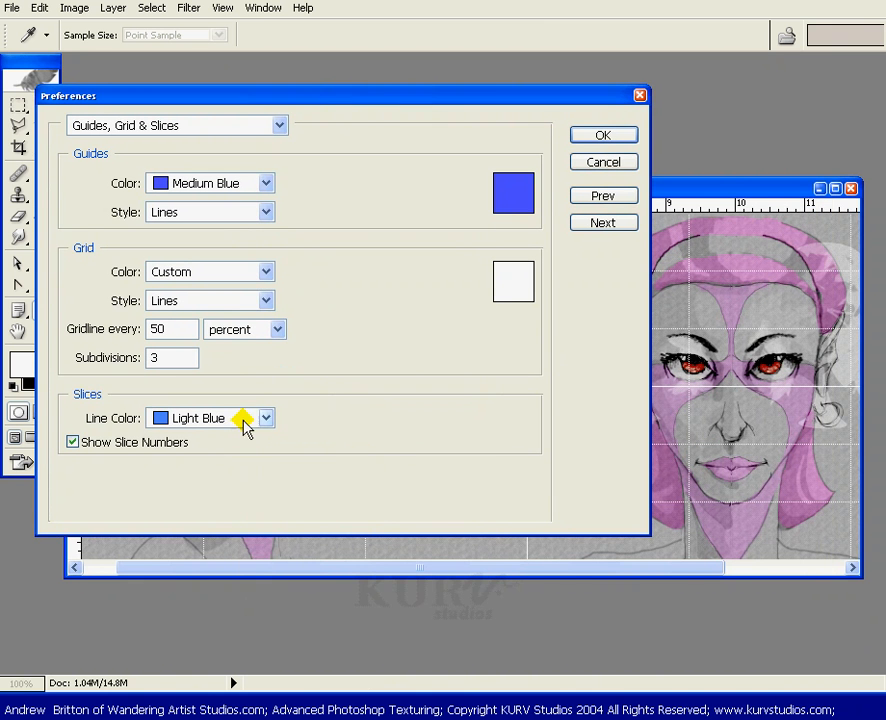
pyautogui.click(263, 418)
pyautogui.click(309, 410)
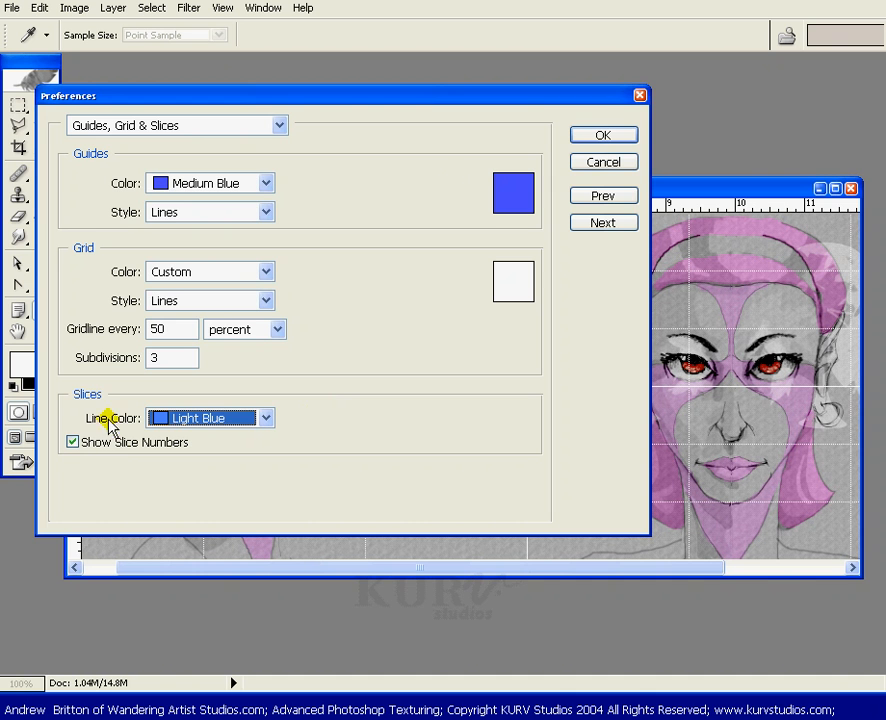
# - Review the additional plug-ins folder and second scratch disk options in the Plug-Ins & Scratch Disks preferences, without choosing a folder and keeping H:\
pyautogui.click(621, 228)
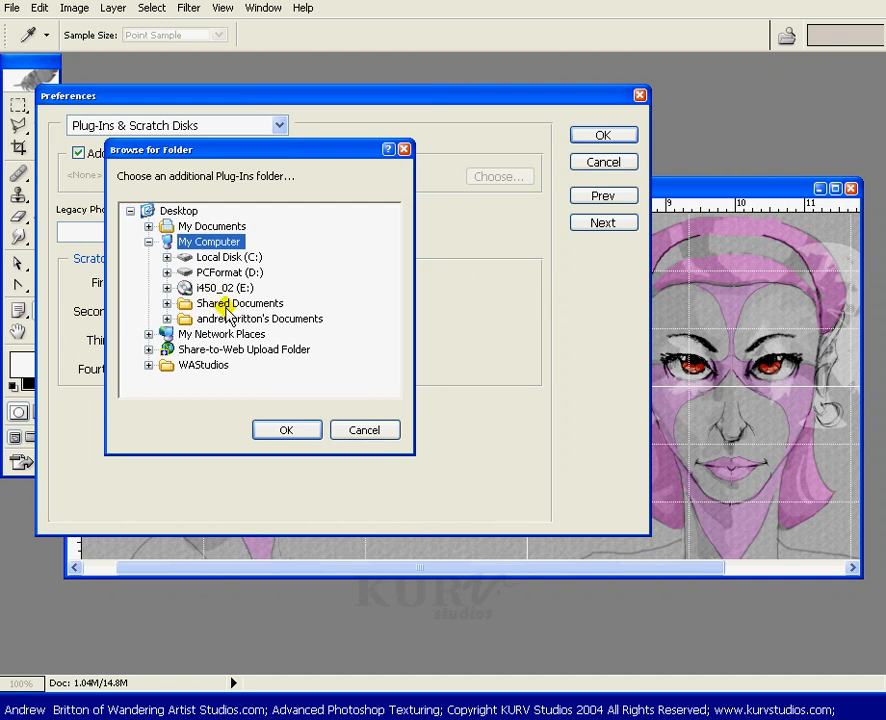
pyautogui.click(380, 430)
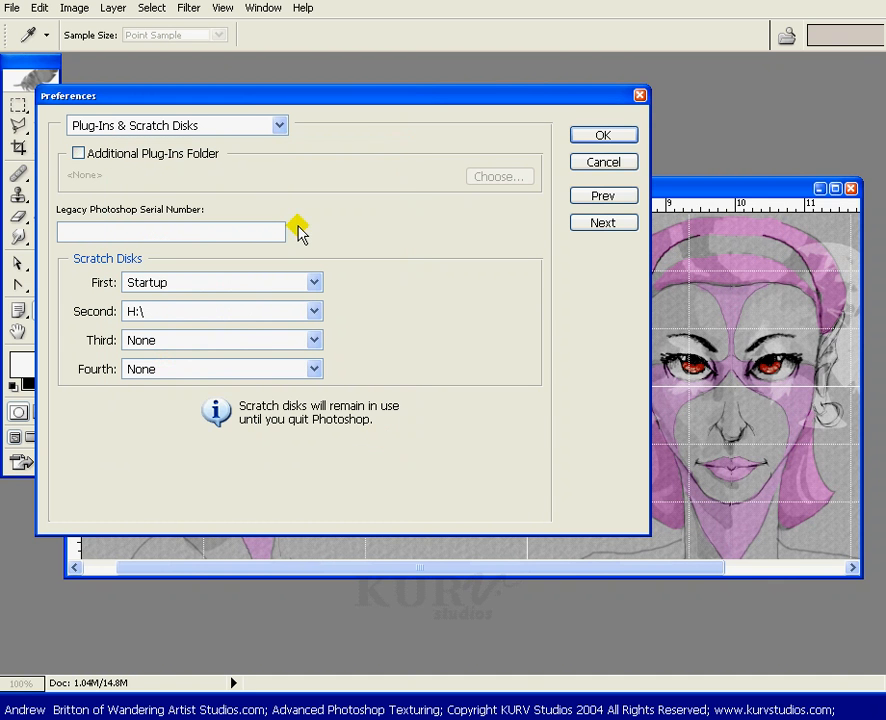
pyautogui.click(318, 312)
pyautogui.click(347, 311)
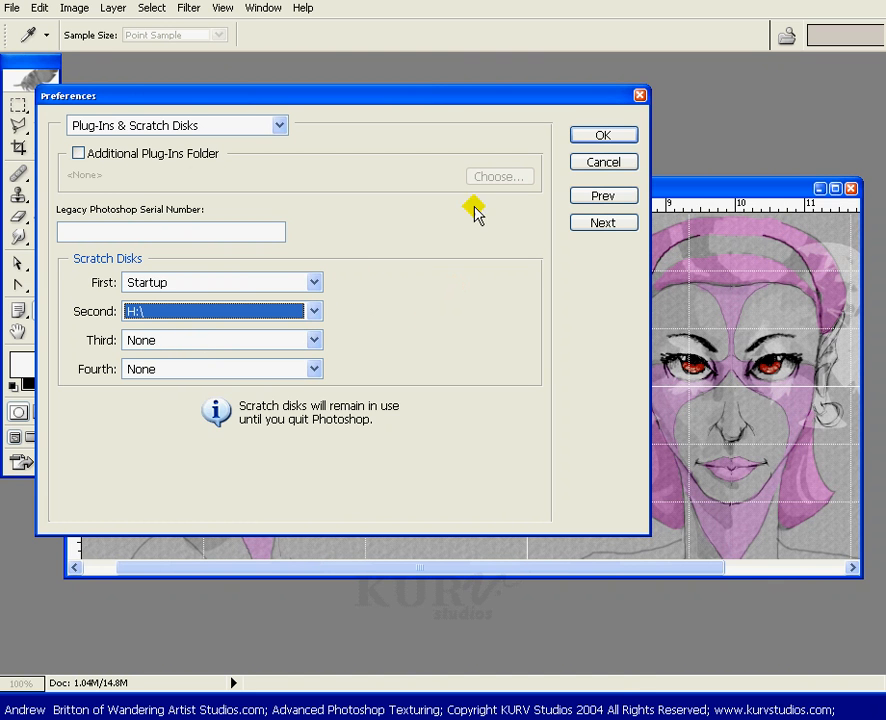
# - Review the Memory & Image Cache and File Browser preferences without changes and return to the General preferences
pyautogui.click(602, 226)
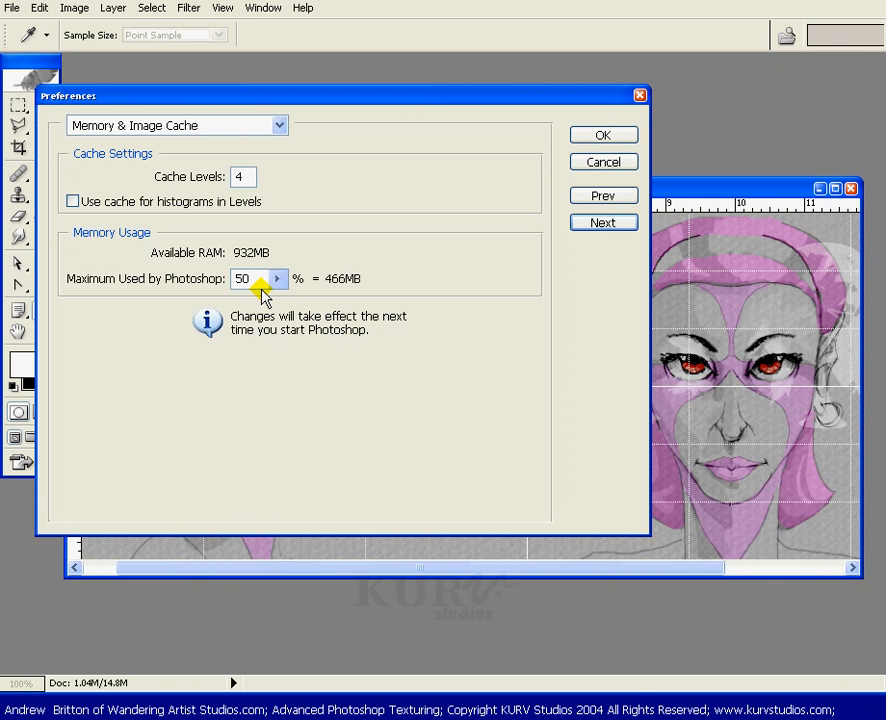
pyautogui.click(593, 224)
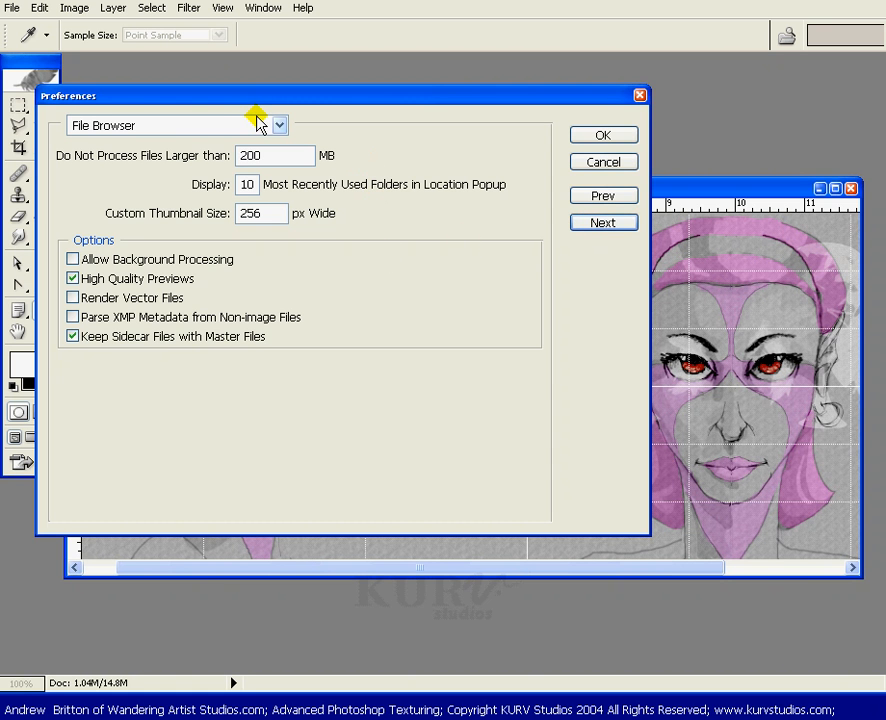
pyautogui.moveTo(260, 104); pyautogui.dragTo(308, 102)
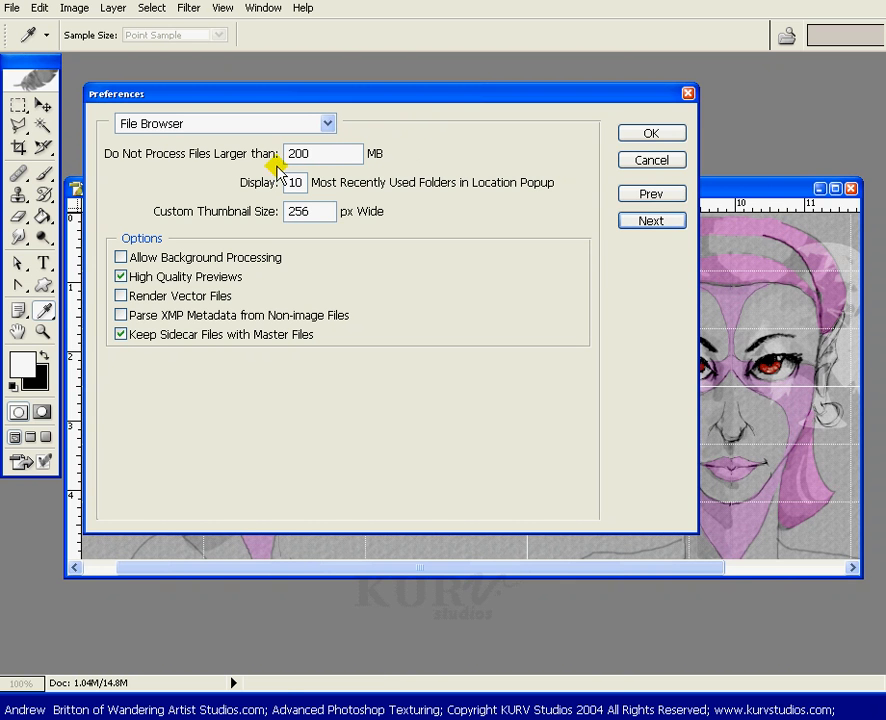
pyautogui.moveTo(313, 152)
pyautogui.moveTo(338, 215)
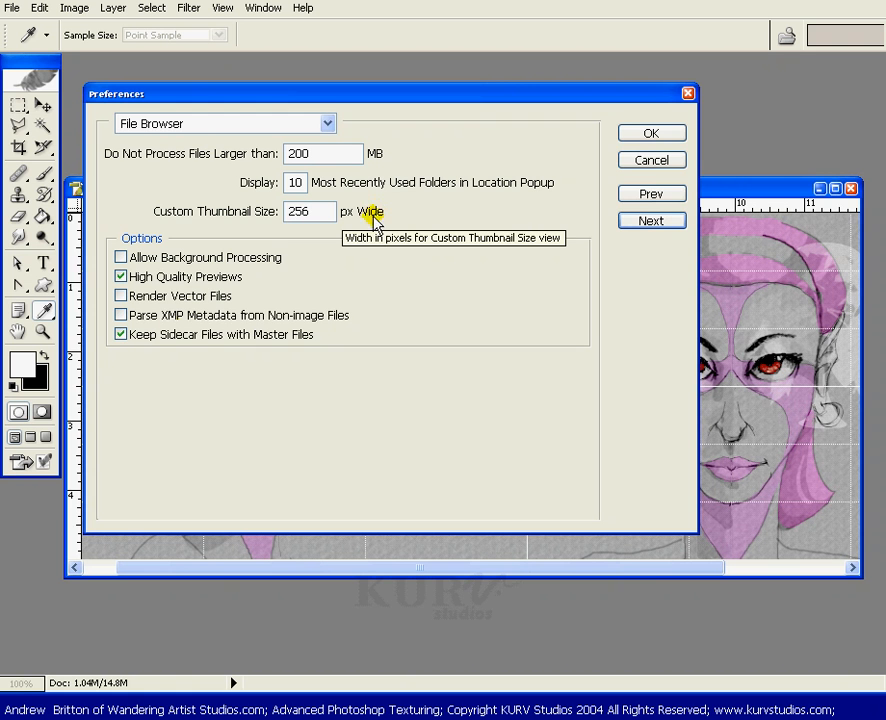
pyautogui.moveTo(162, 310)
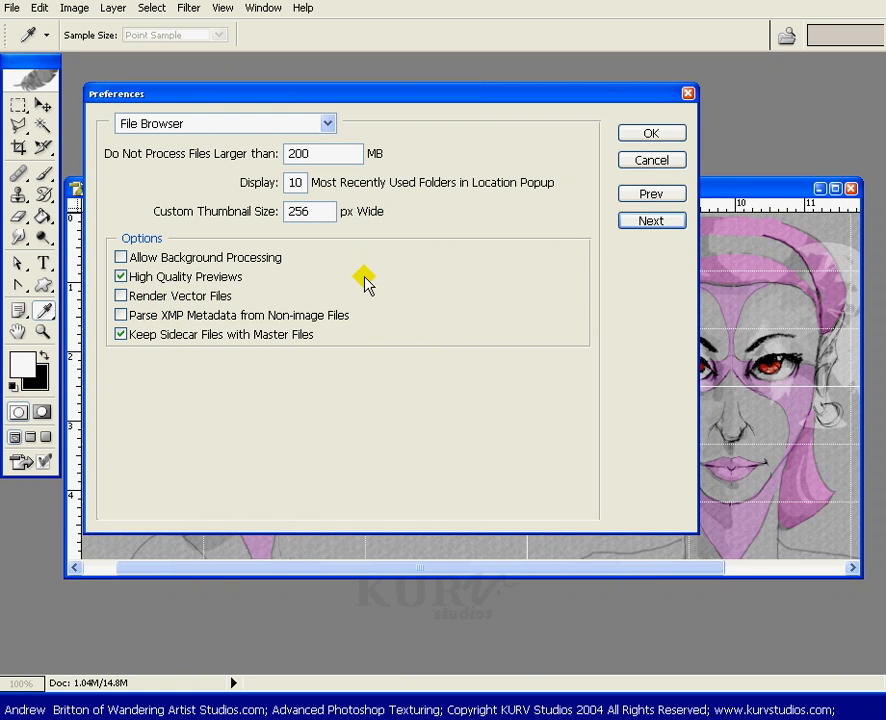
pyautogui.click(636, 221)
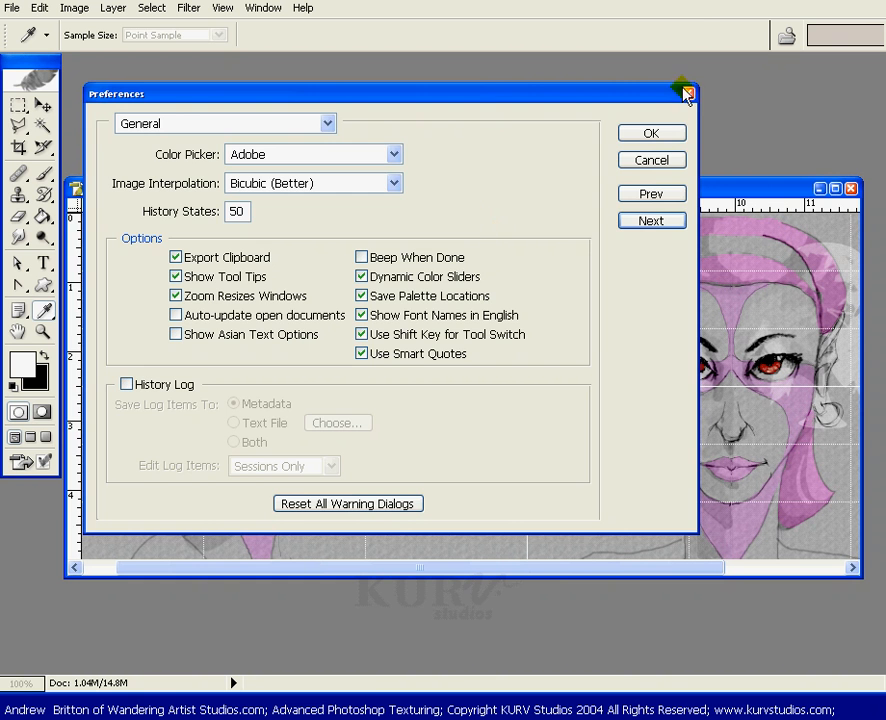
# - Accept the current preferences and switch to the Hand tool
pyautogui.click(660, 136)
pyautogui.press('h')
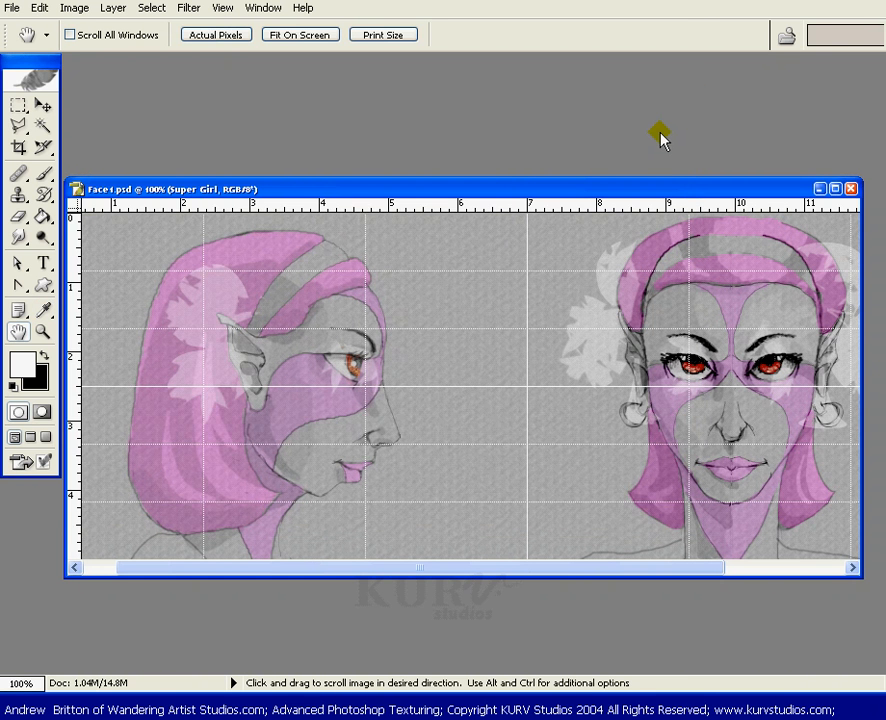
# - Open the Preset Manager, enlarging its window, and look through the brush presets
pyautogui.click(39, 8)
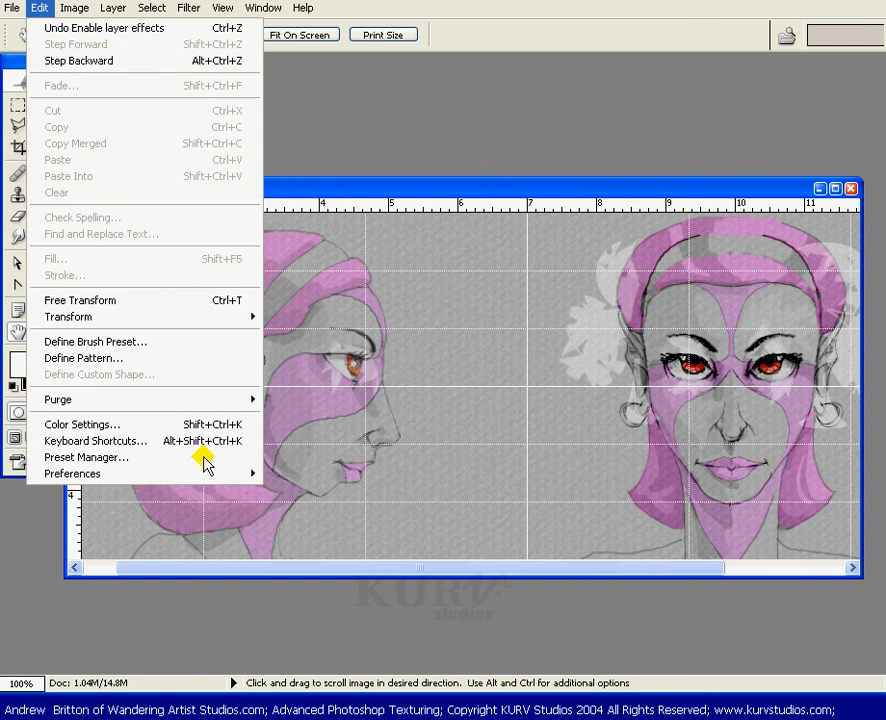
pyautogui.moveTo(197, 480)
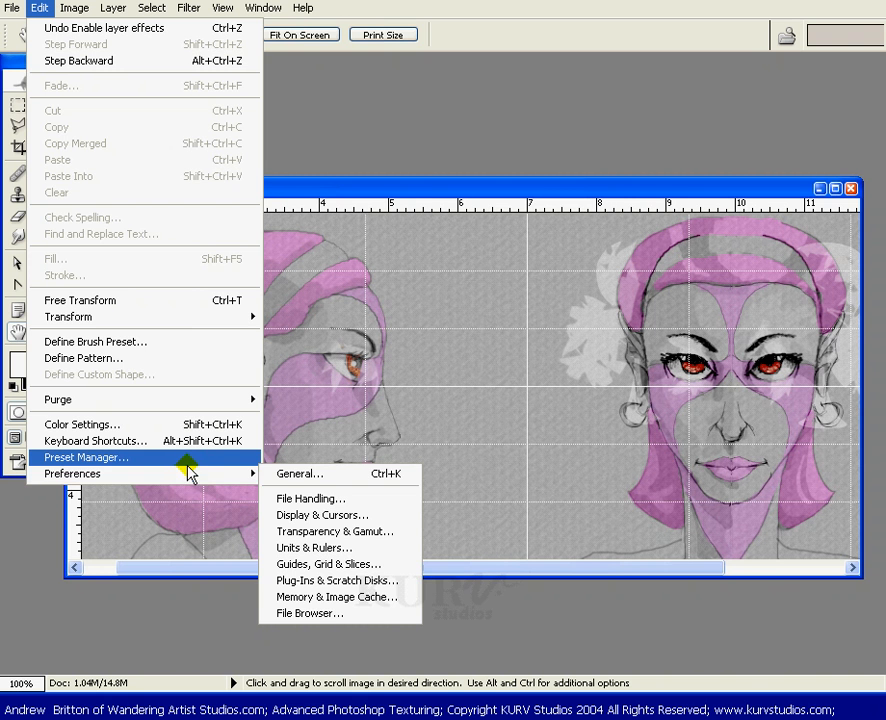
pyautogui.click(183, 458)
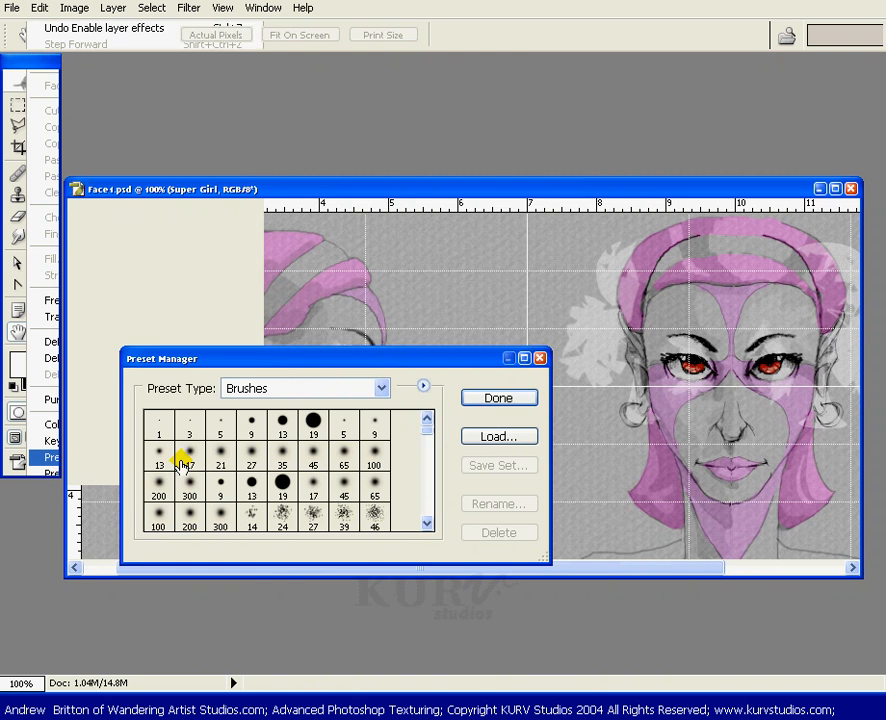
pyautogui.moveTo(300, 358); pyautogui.dragTo(299, 74)
pyautogui.moveTo(525, 268); pyautogui.dragTo(678, 535)
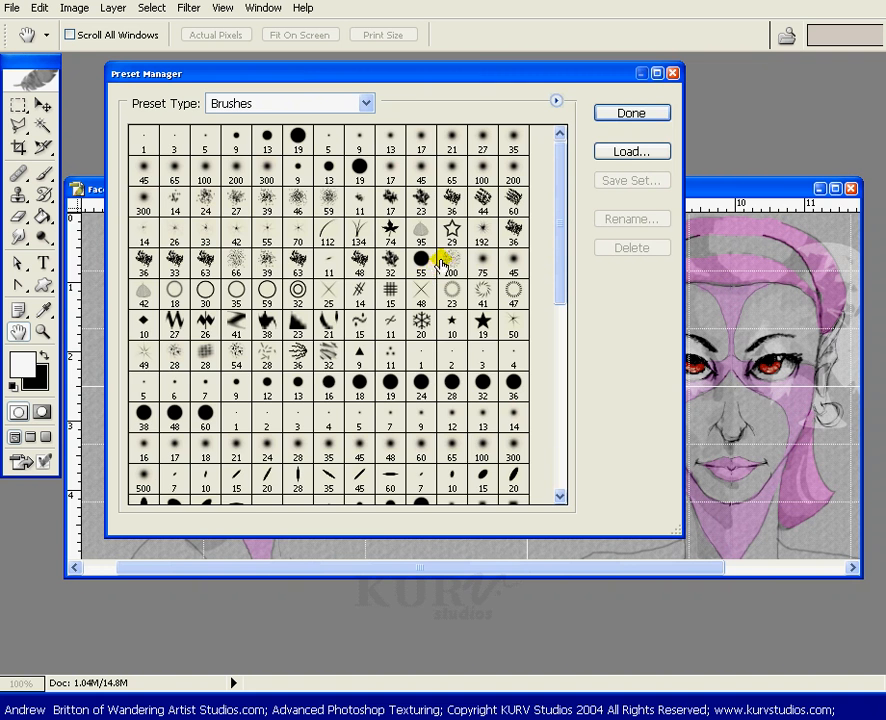
pyautogui.moveTo(566, 186)
pyautogui.mouseDown()
pyautogui.moveTo(592, 340)
pyautogui.moveTo(583, 335)
pyautogui.mouseUp()
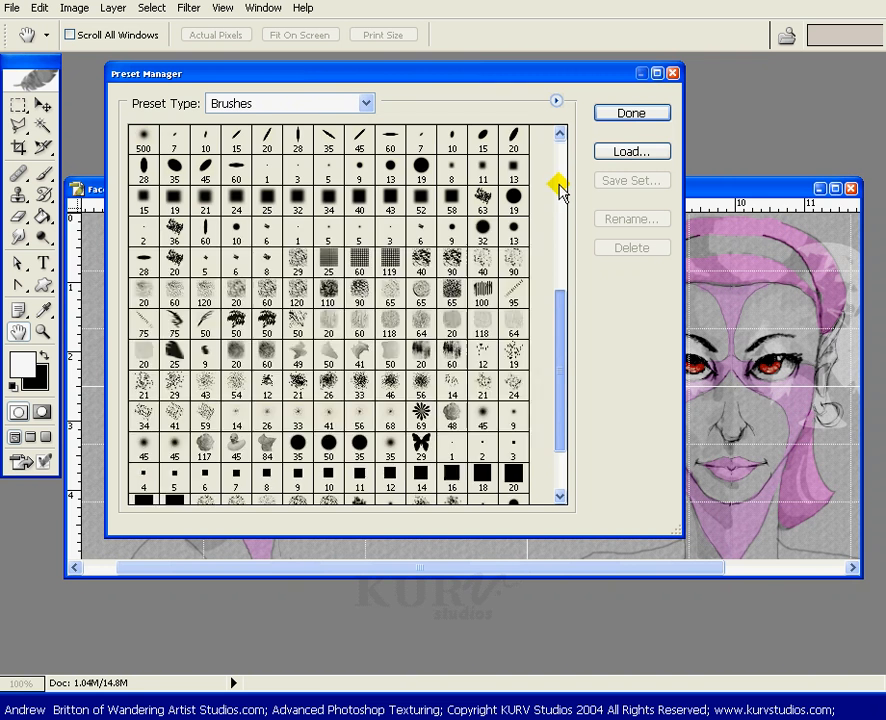
pyautogui.click(560, 188)
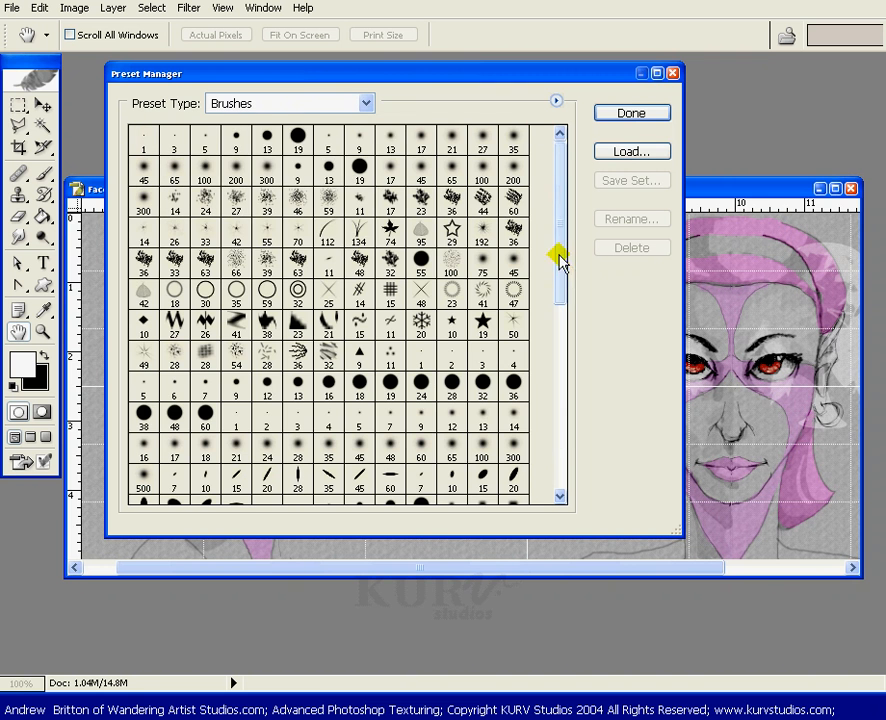
# - Show the Swatches presets and append the TOYO Color Finder swatches to the current set
pyautogui.click(367, 104)
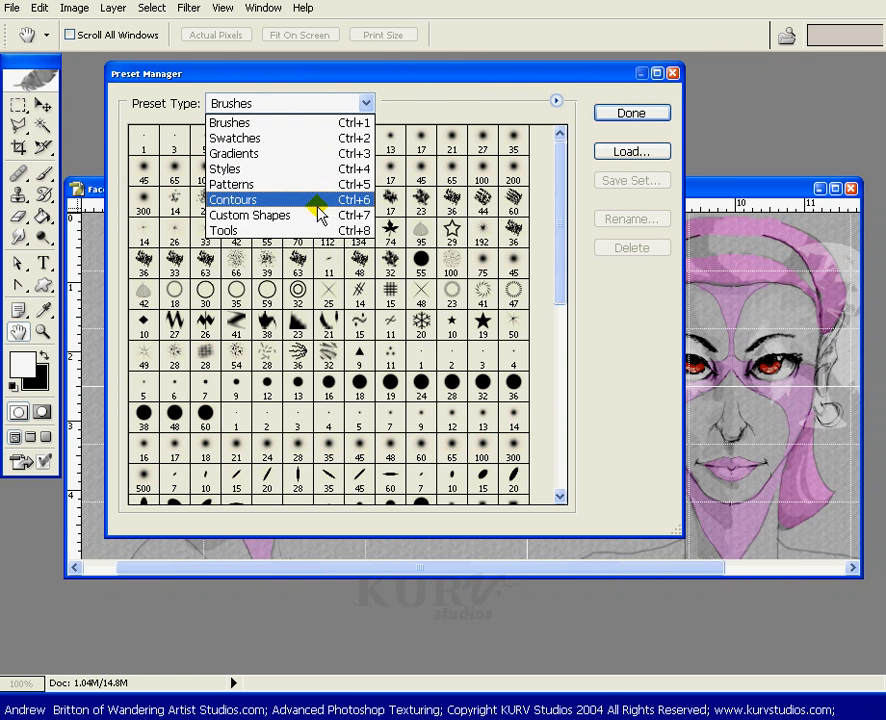
pyautogui.click(280, 137)
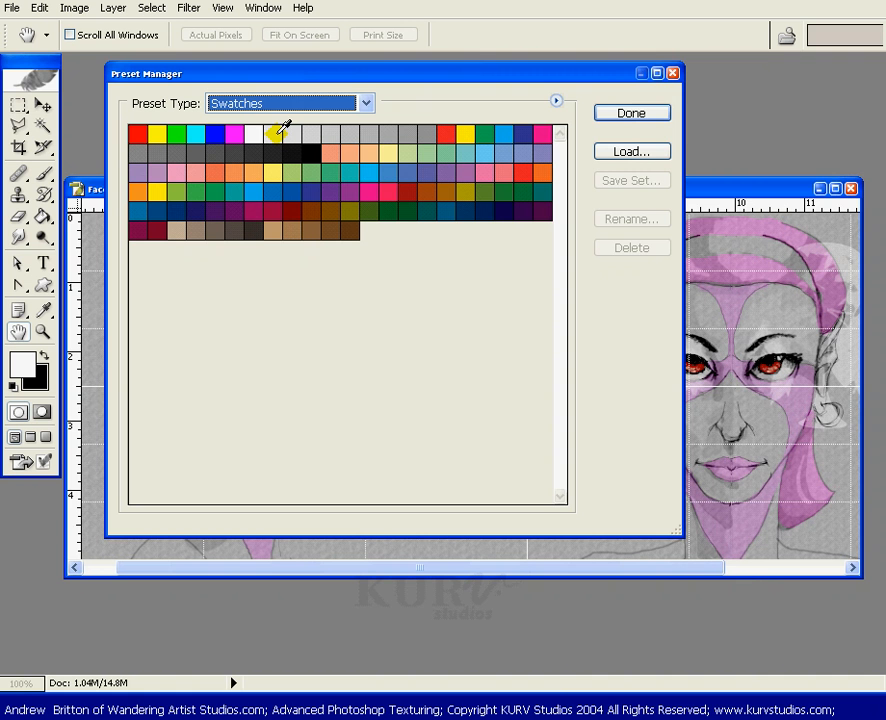
pyautogui.click(556, 102)
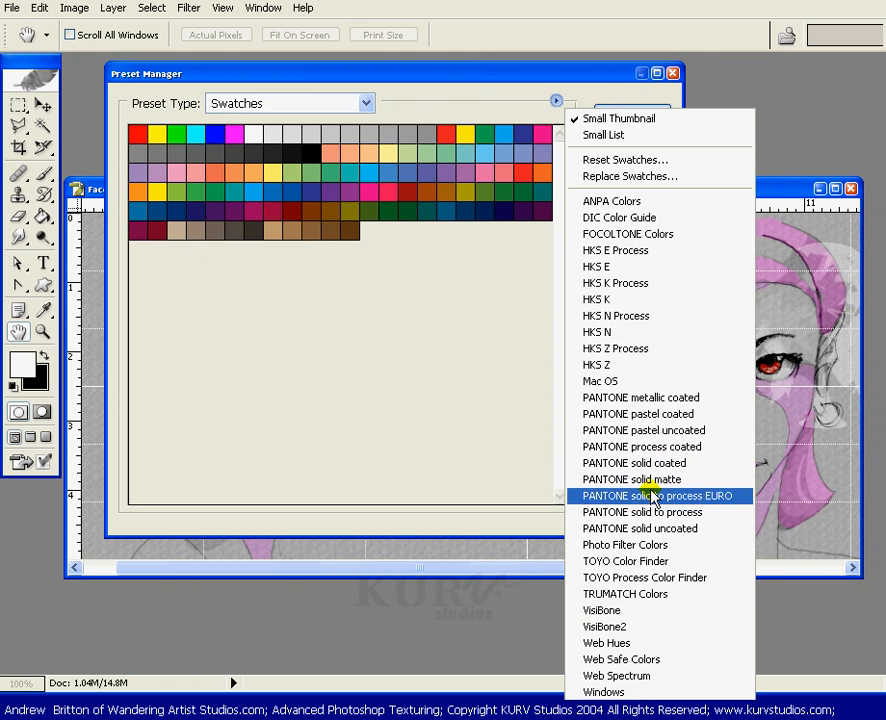
pyautogui.click(680, 562)
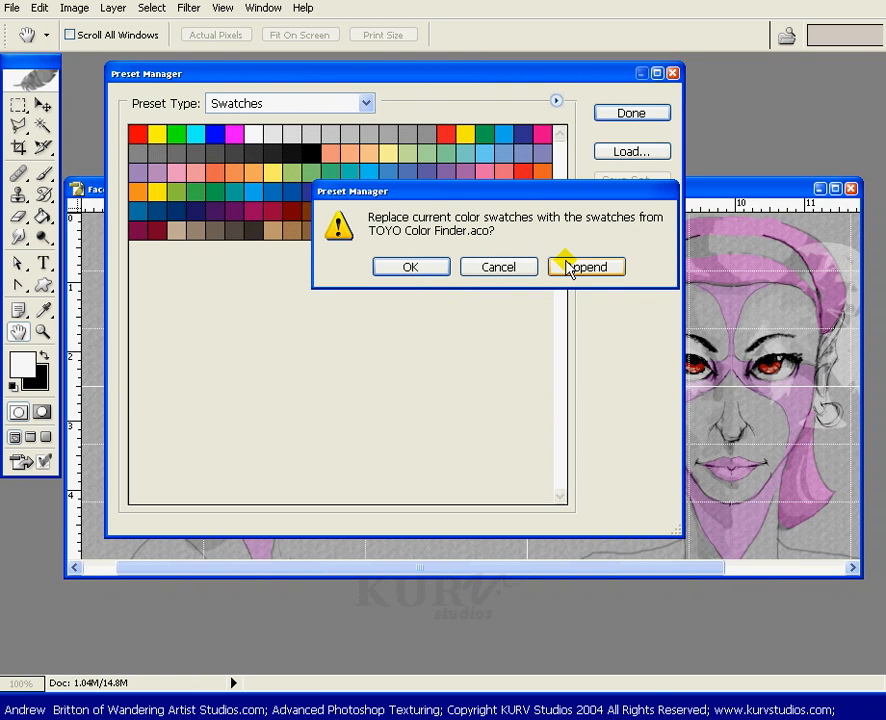
pyautogui.moveTo(510, 190); pyautogui.dragTo(672, 413)
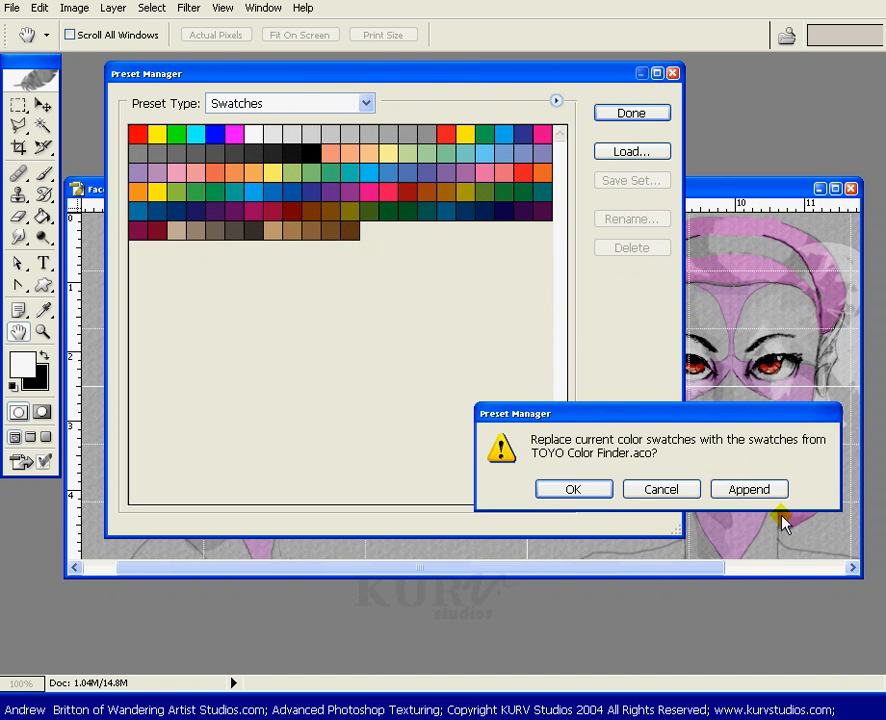
pyautogui.click(748, 488)
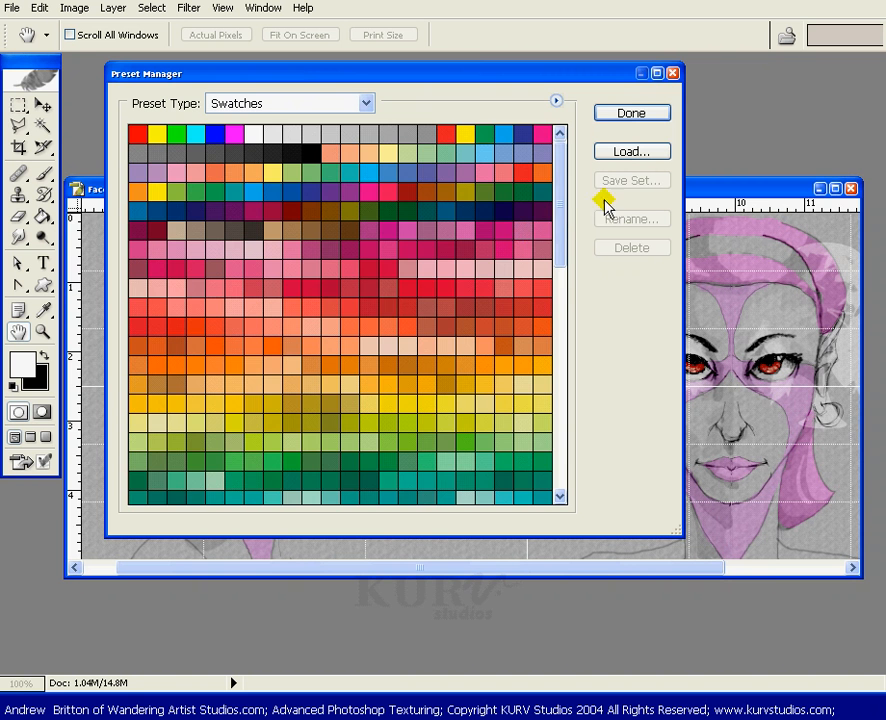
pyautogui.moveTo(563, 224); pyautogui.dragTo(550, 166)
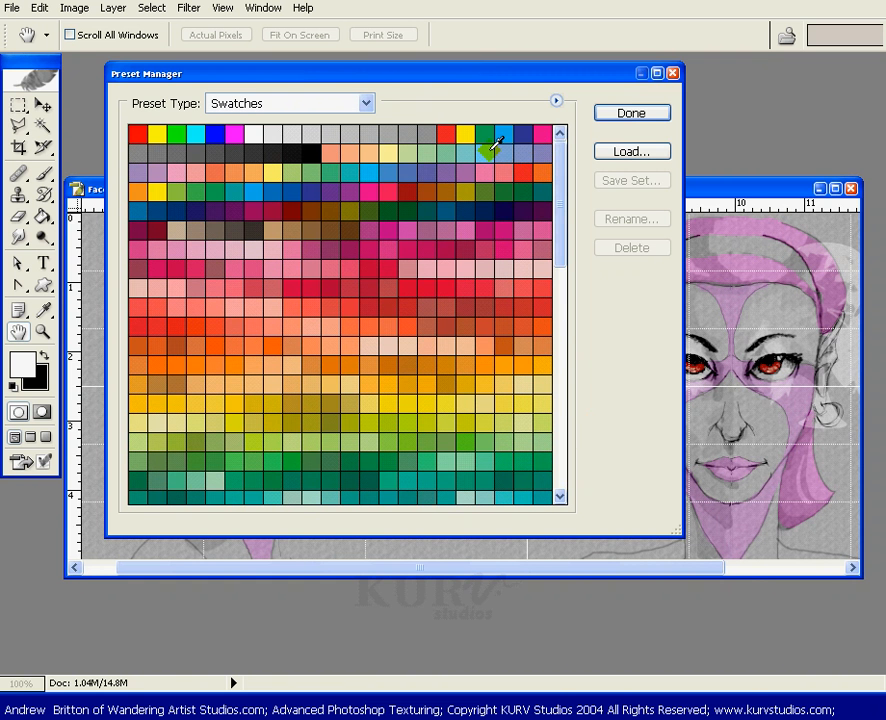
# - Append the PANTONE solid uncoated swatches to the current set and look through the added colors
pyautogui.click(556, 101)
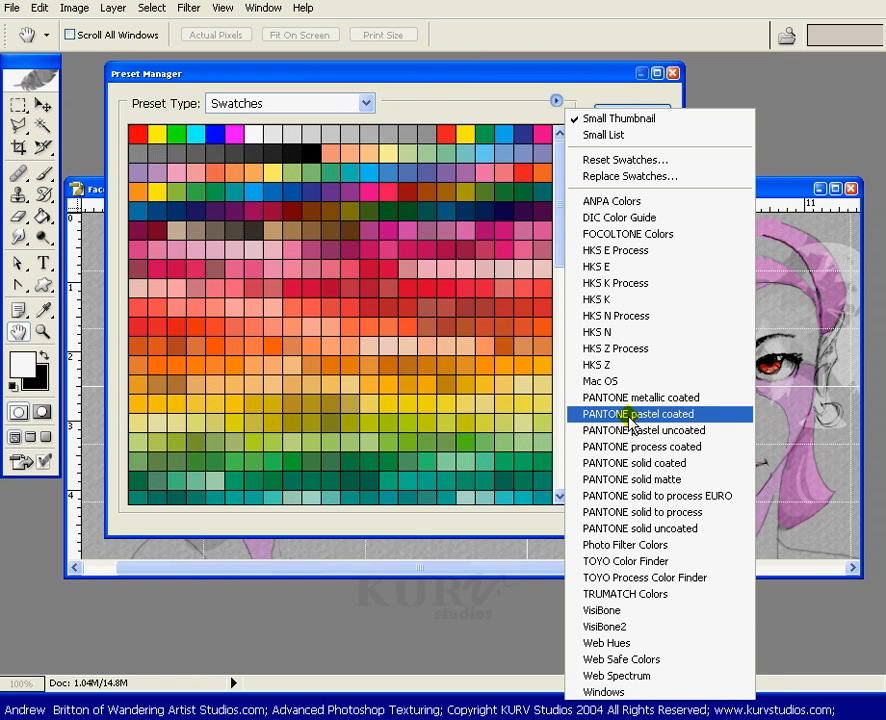
pyautogui.click(632, 528)
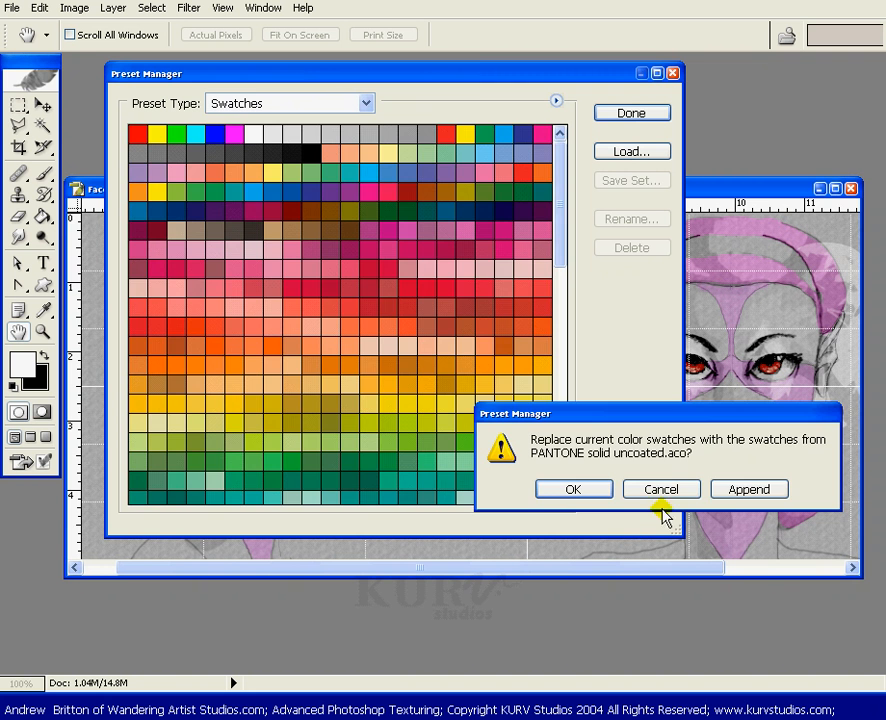
pyautogui.click(745, 494)
pyautogui.moveTo(560, 184); pyautogui.dragTo(553, 346)
# - Reset the swatches, replacing the current set with the default colors
pyautogui.click(556, 100)
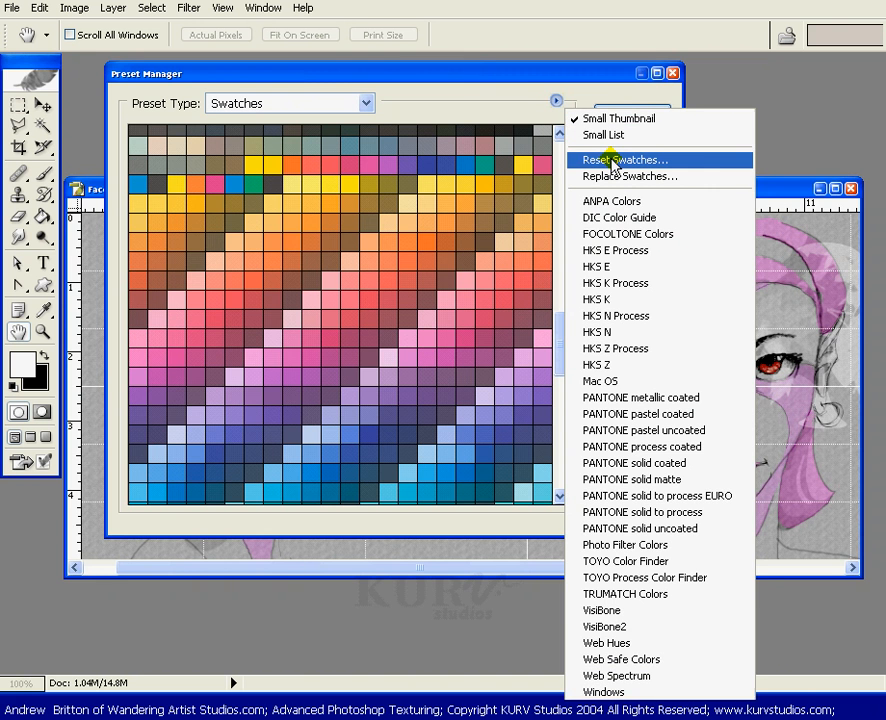
pyautogui.click(612, 162)
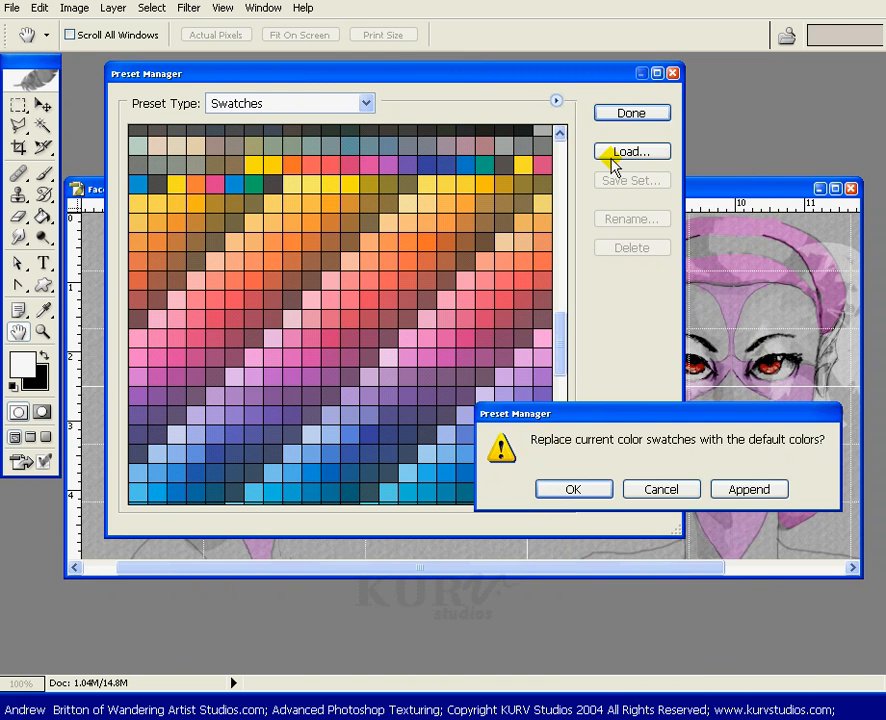
pyautogui.click(590, 489)
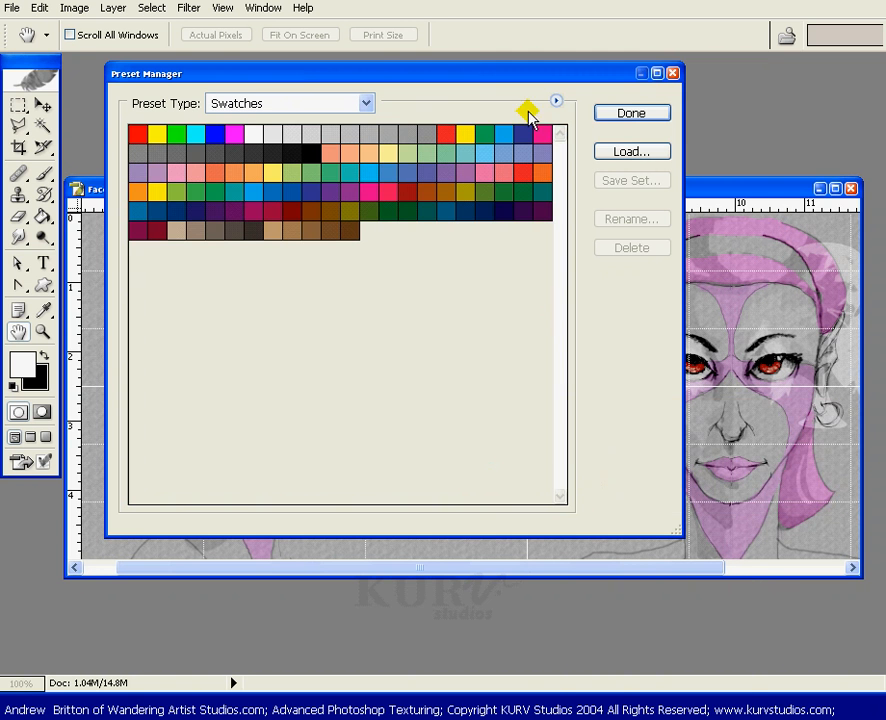
# - Display the swatches as a small list, look through the color names, and return to small thumbnails
pyautogui.click(553, 102)
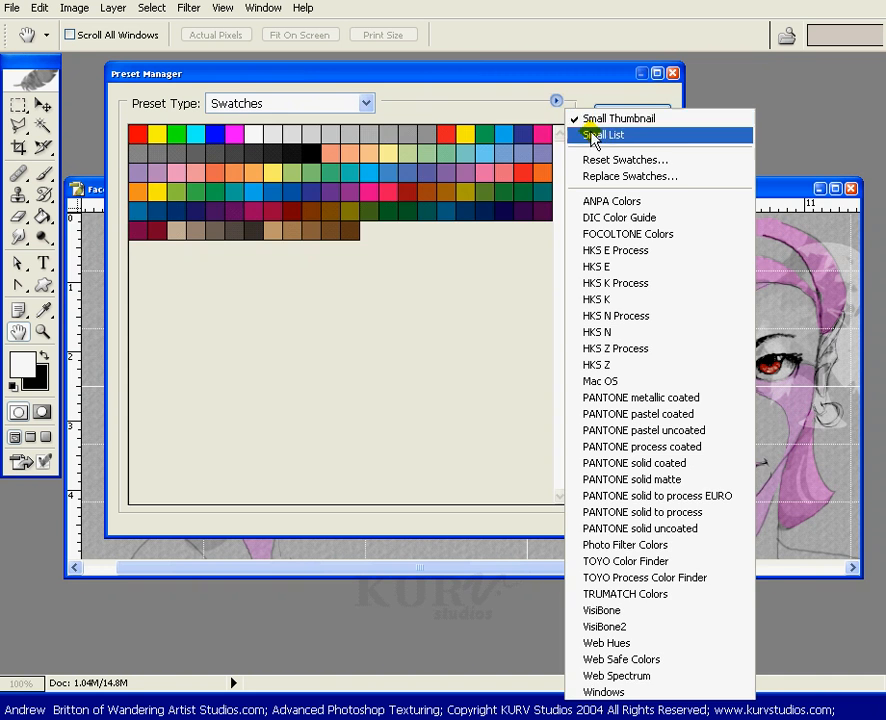
pyautogui.click(588, 136)
pyautogui.moveTo(561, 139); pyautogui.dragTo(561, 268)
pyautogui.click(558, 102)
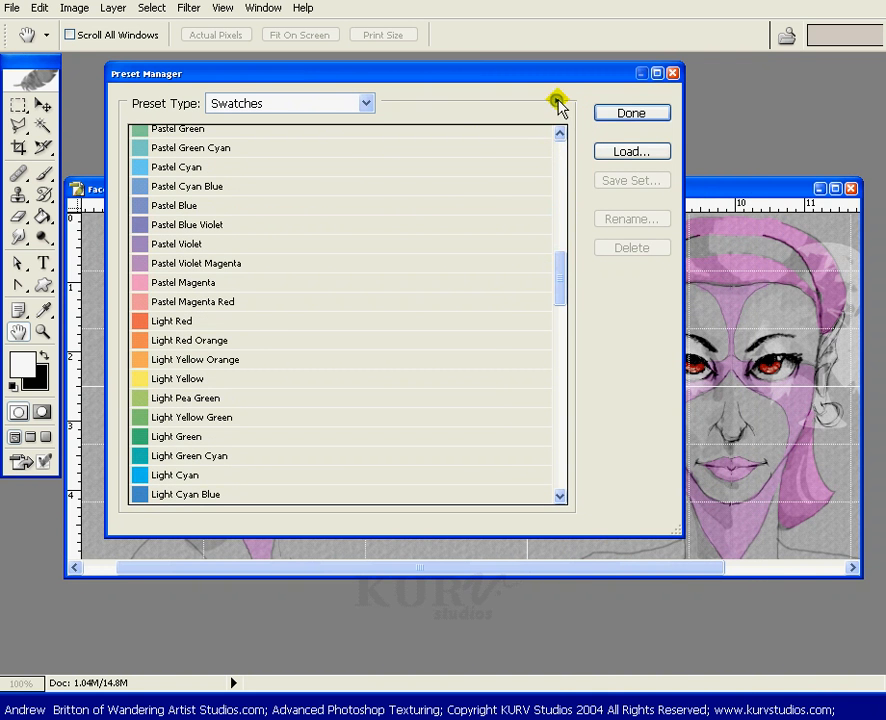
pyautogui.click(518, 110)
pyautogui.moveTo(558, 272); pyautogui.dragTo(535, 141)
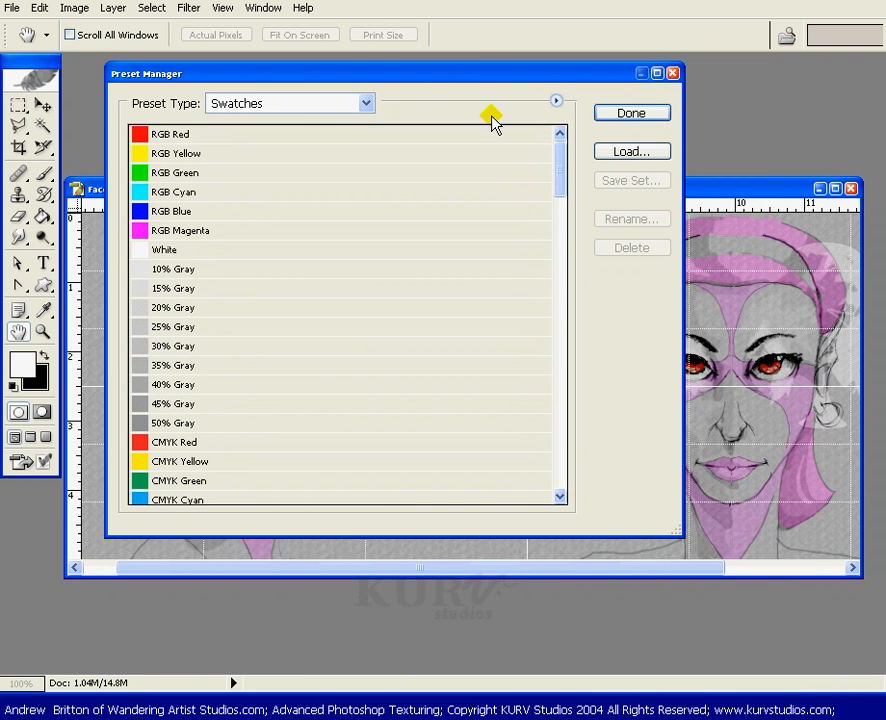
pyautogui.click(558, 101)
pyautogui.click(584, 119)
# - Review the Styles and Gradients presets, checking the available gradient libraries without loading one
pyautogui.click(368, 106)
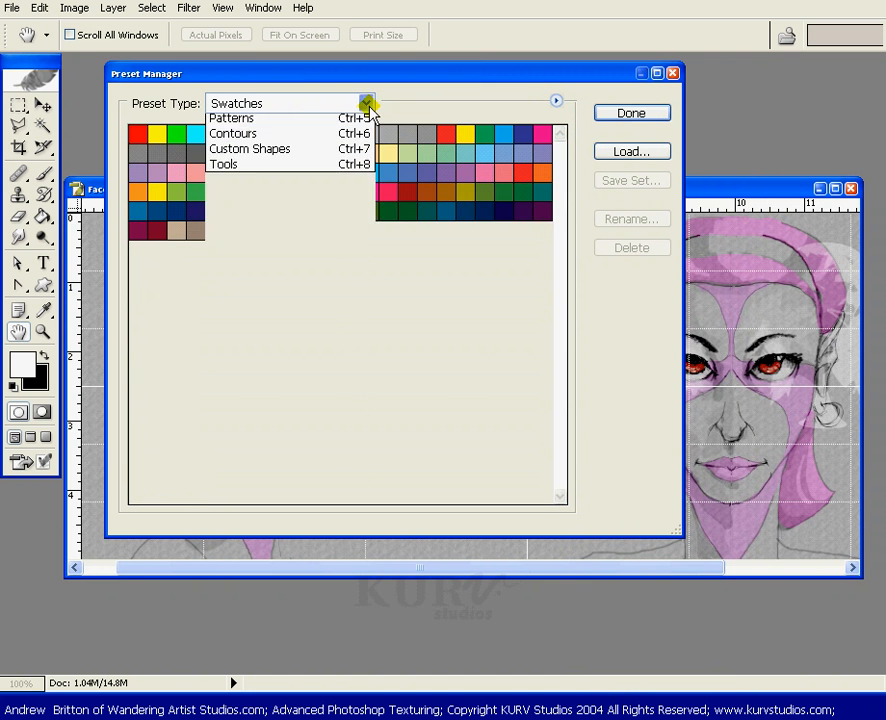
pyautogui.click(324, 168)
pyautogui.click(368, 104)
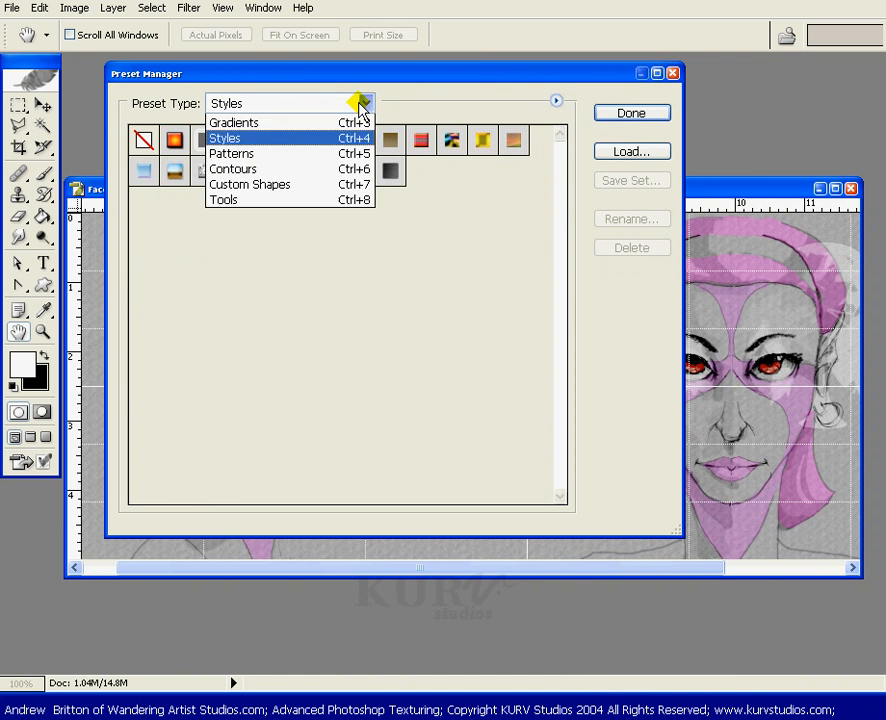
pyautogui.click(356, 154)
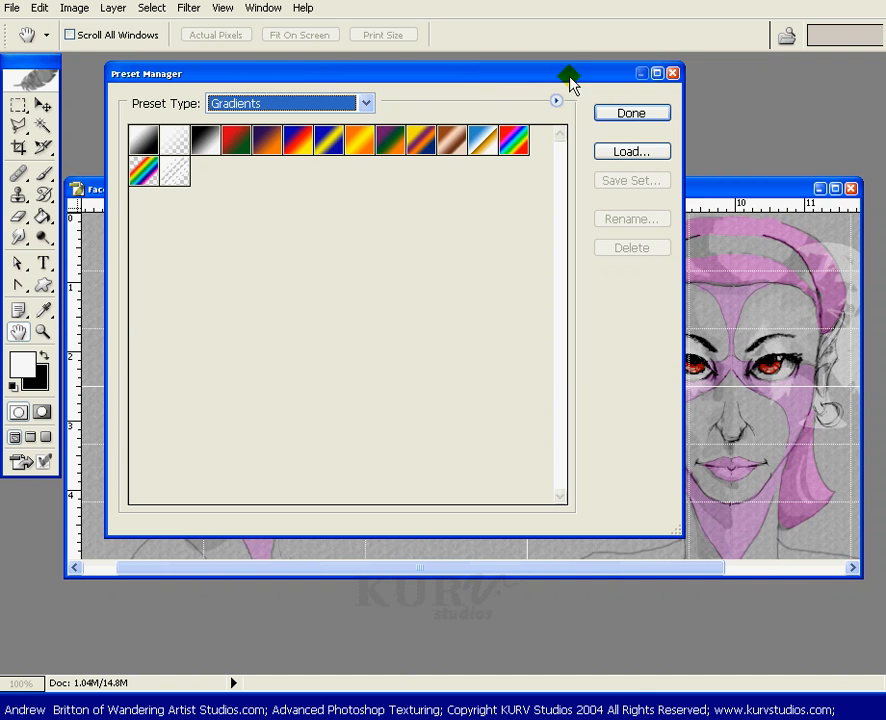
pyautogui.click(556, 101)
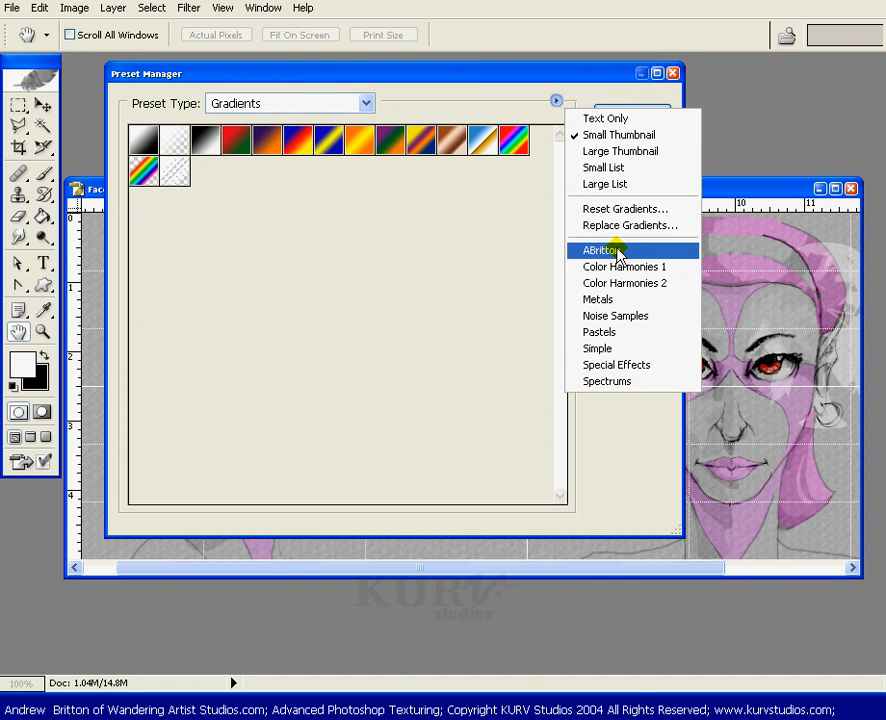
pyautogui.click(530, 165)
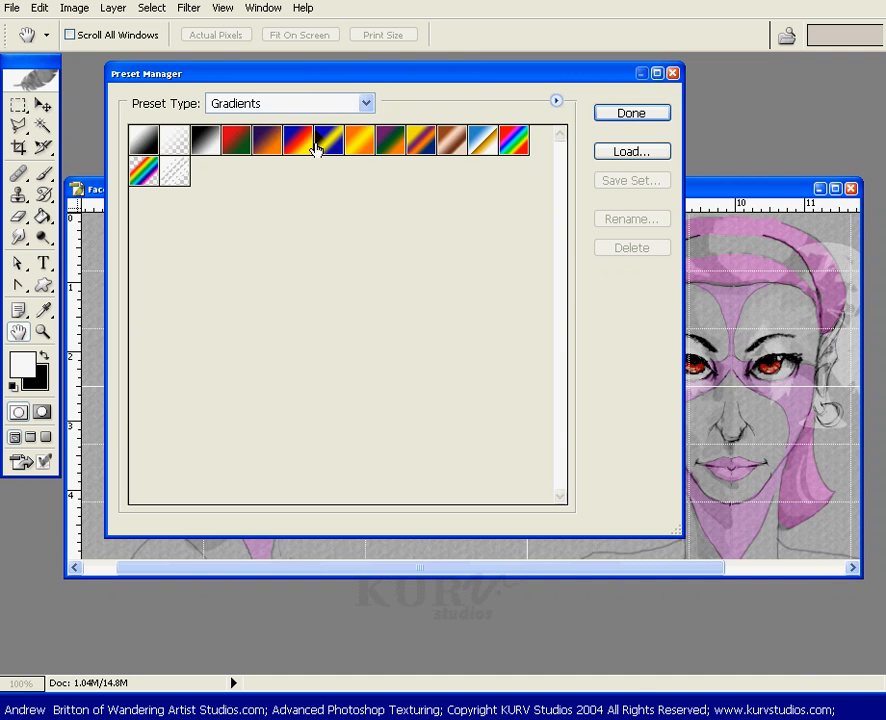
# - Look through the Custom Shapes presets and close the Preset Manager
pyautogui.click(362, 104)
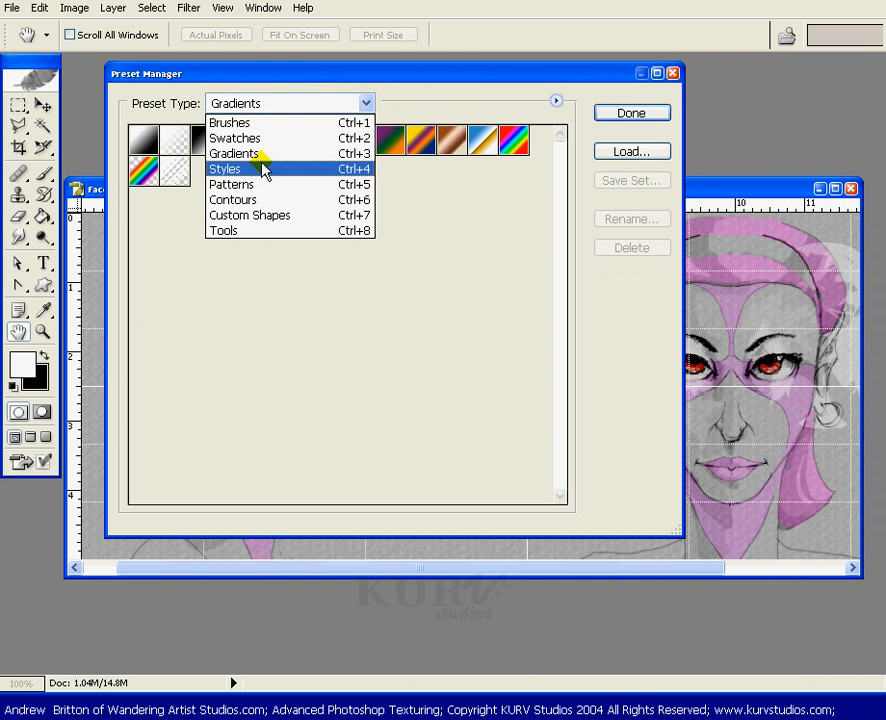
pyautogui.click(295, 216)
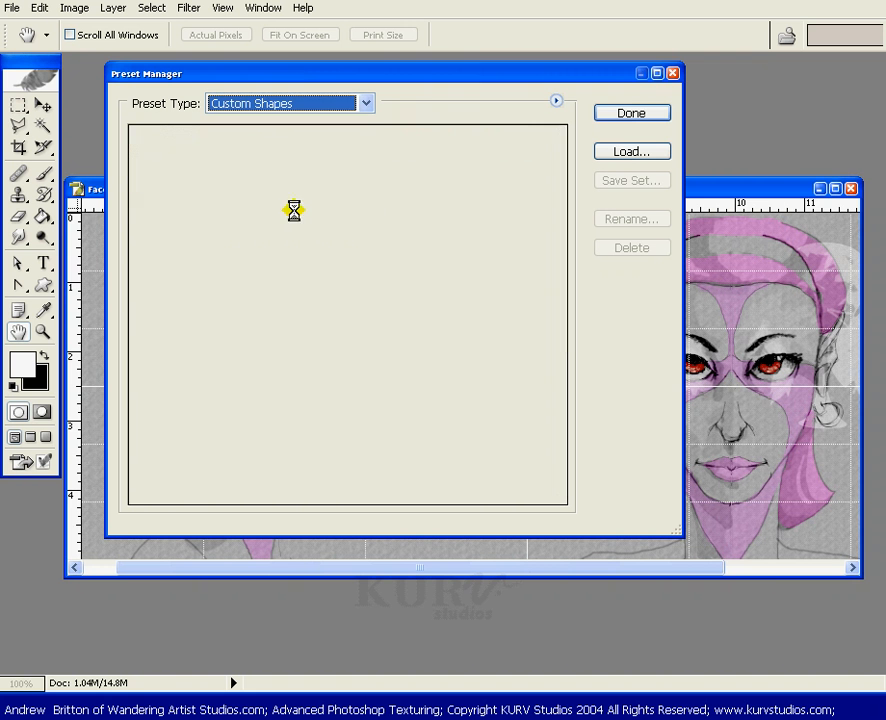
pyautogui.moveTo(560, 164); pyautogui.dragTo(574, 311)
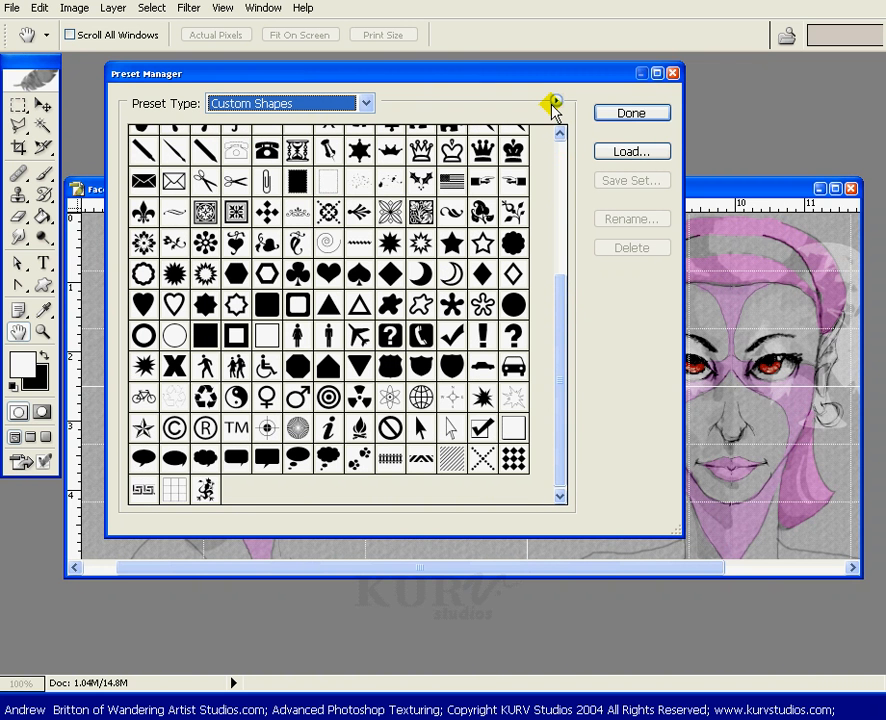
pyautogui.moveTo(558, 76); pyautogui.dragTo(565, 81)
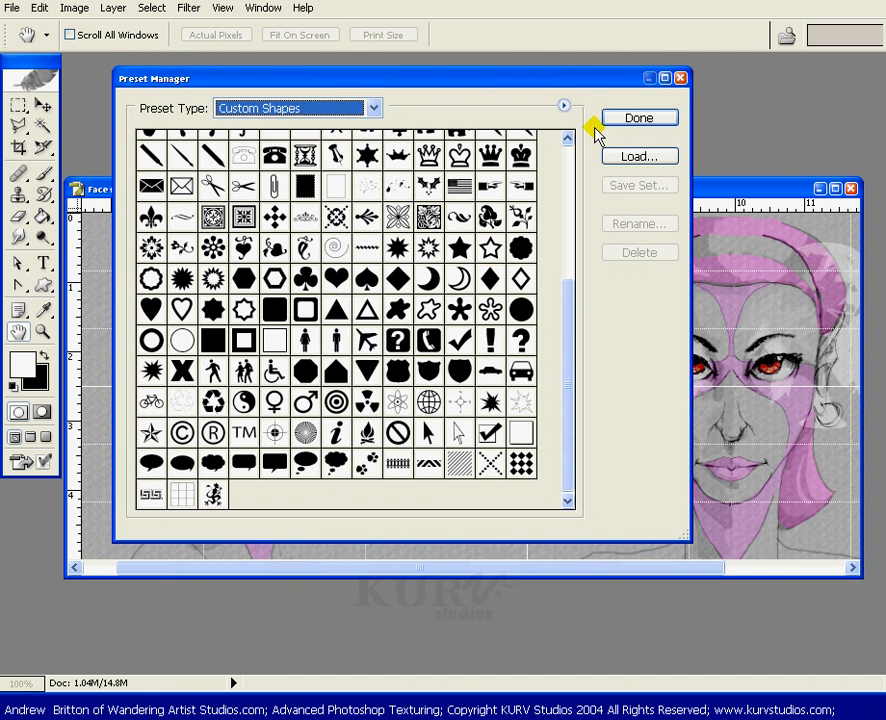
pyautogui.click(680, 78)
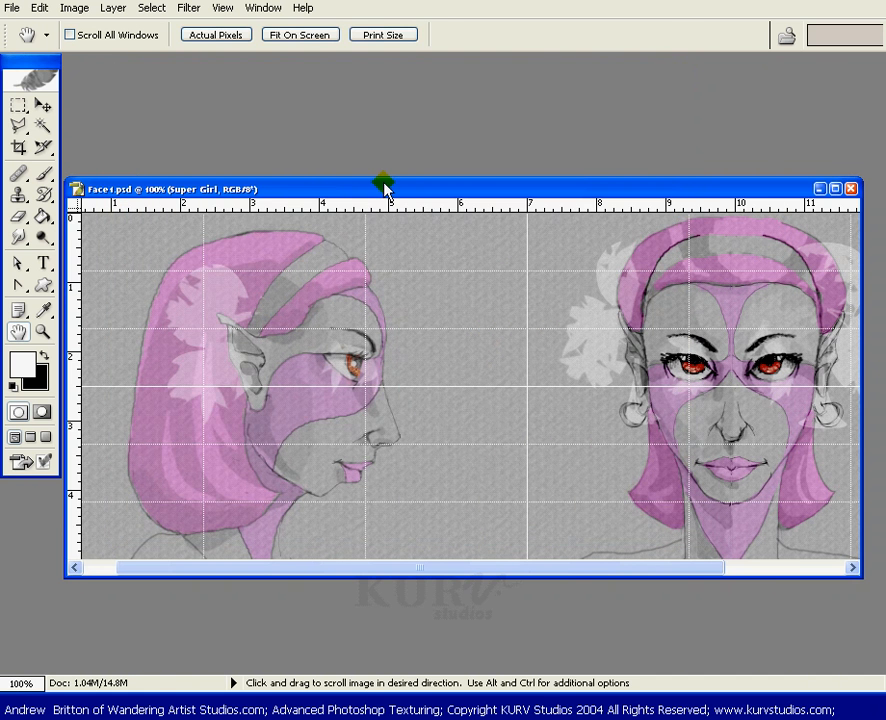
# - Open the Keyboard Shortcuts settings for Tools and move the dialog slightly higher
pyautogui.click(40, 10)
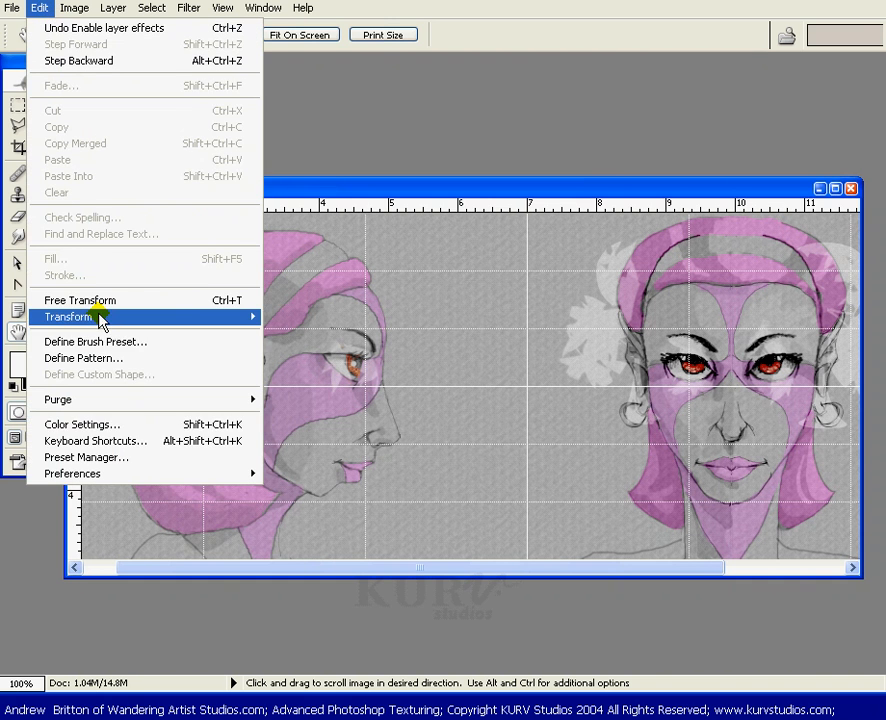
pyautogui.click(101, 446)
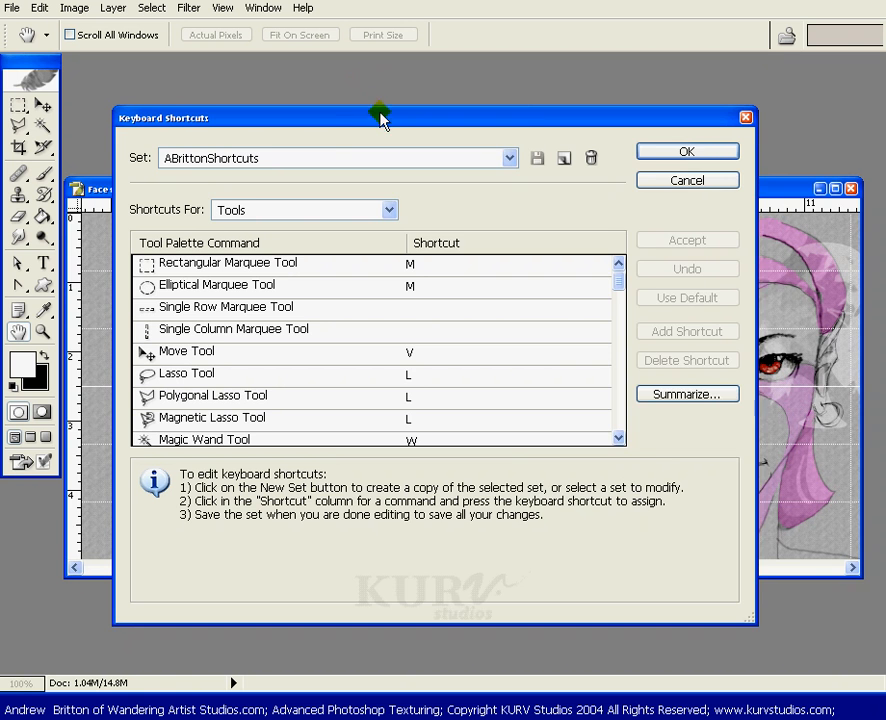
pyautogui.moveTo(380, 118); pyautogui.dragTo(368, 70)
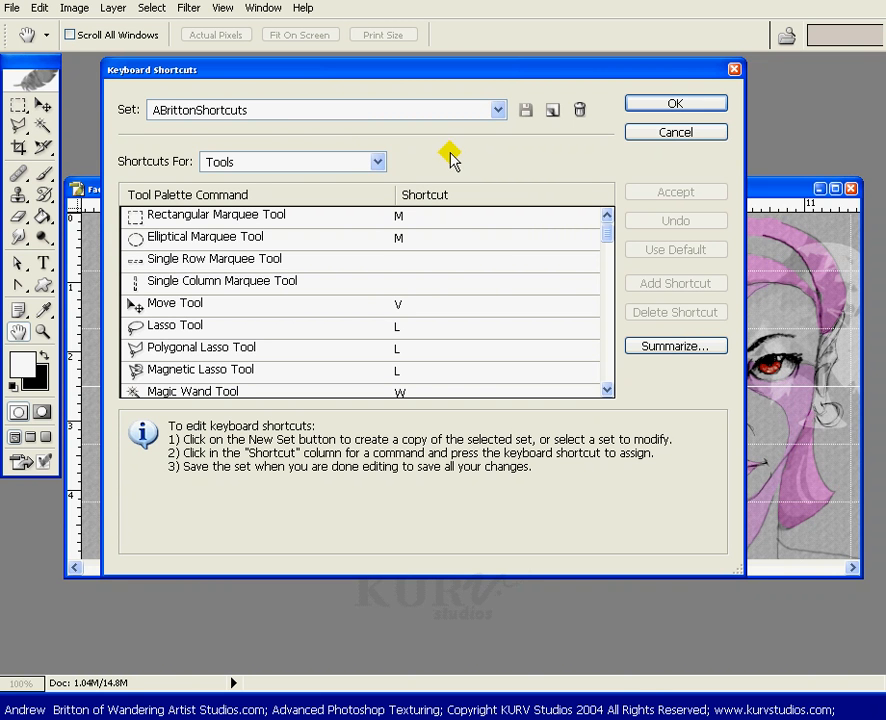
# - Assign the shortcut M to the Single Row and Single Column Marquee tools and apply the changes
pyautogui.click(378, 162)
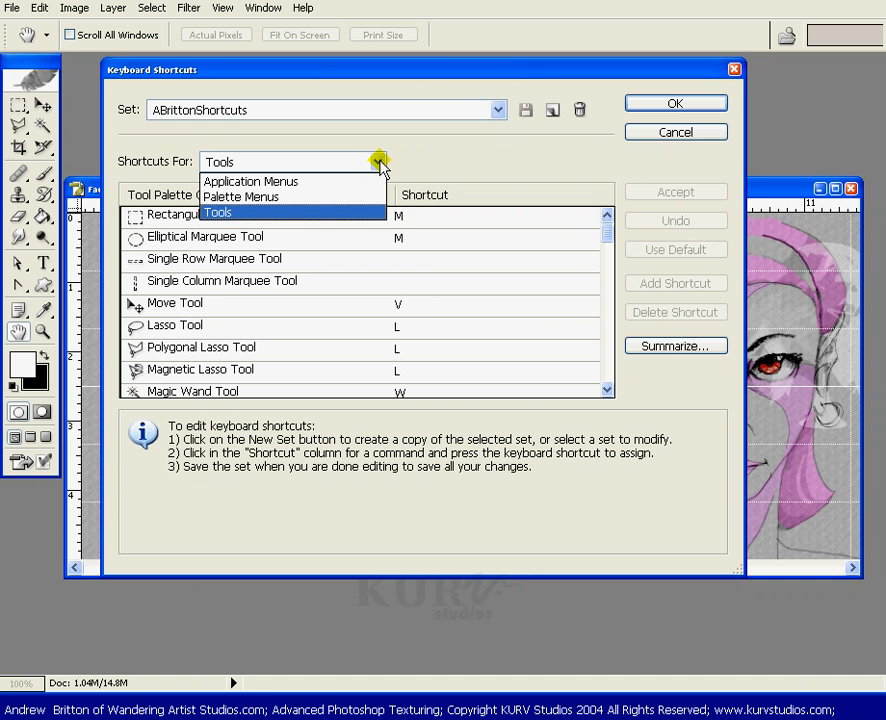
pyautogui.click(336, 213)
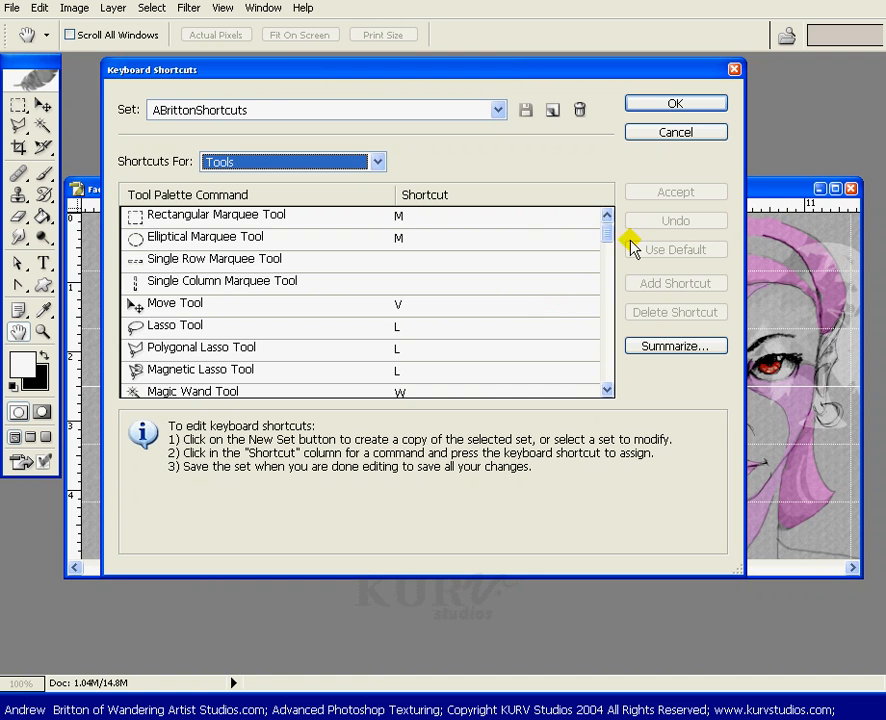
pyautogui.moveTo(607, 230)
pyautogui.mouseDown()
pyautogui.moveTo(612, 285)
pyautogui.moveTo(603, 233)
pyautogui.mouseUp()
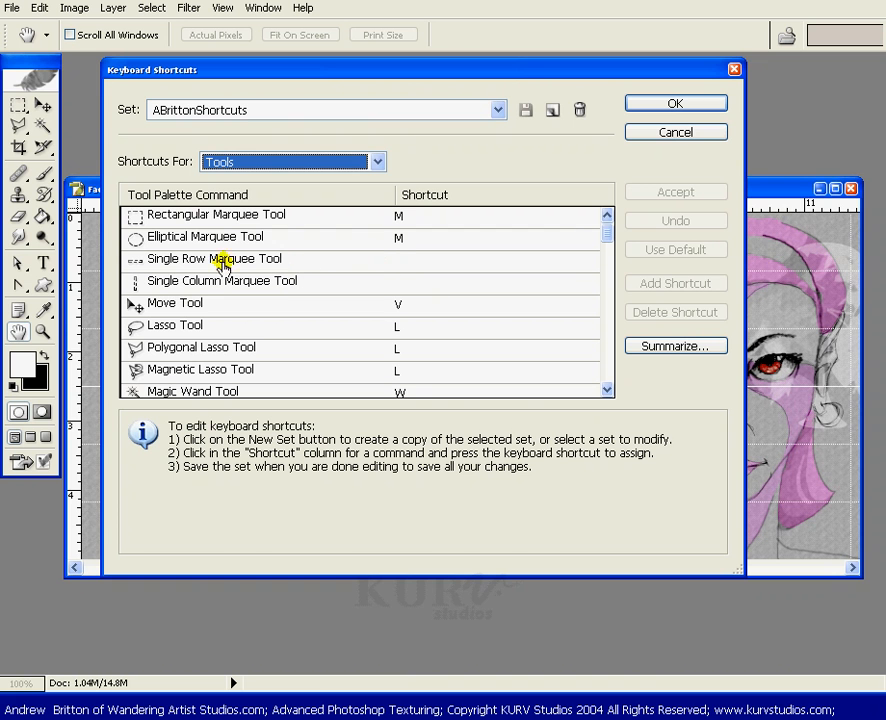
pyautogui.click(410, 262)
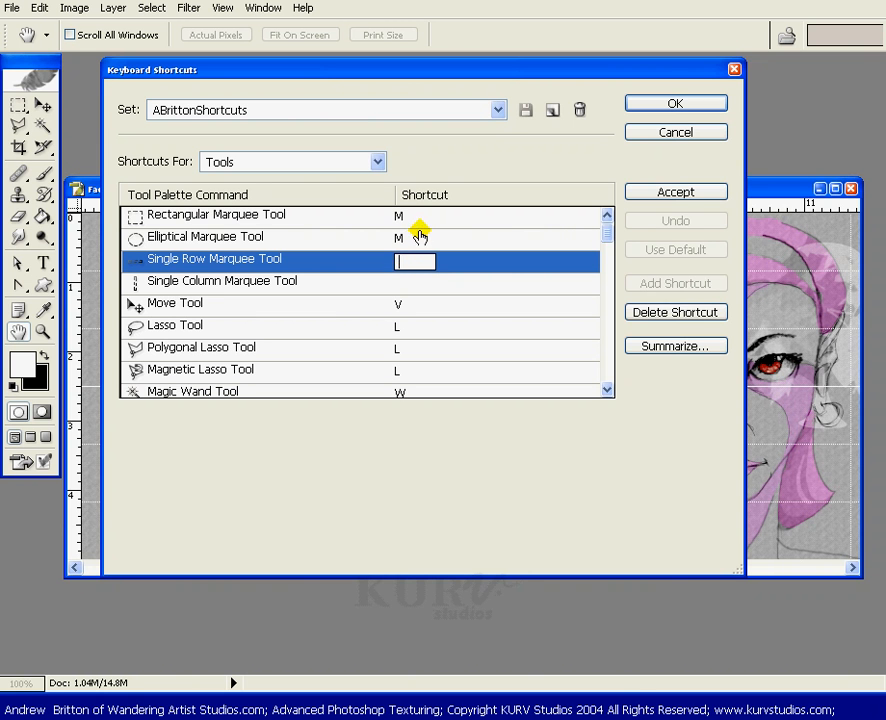
pyautogui.press('m')
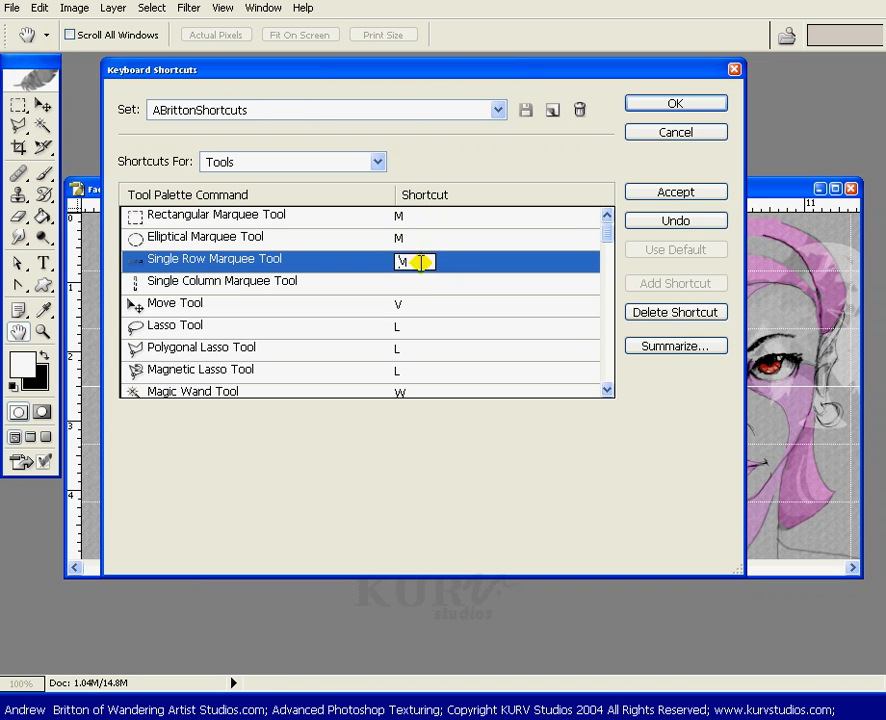
pyautogui.click(421, 283)
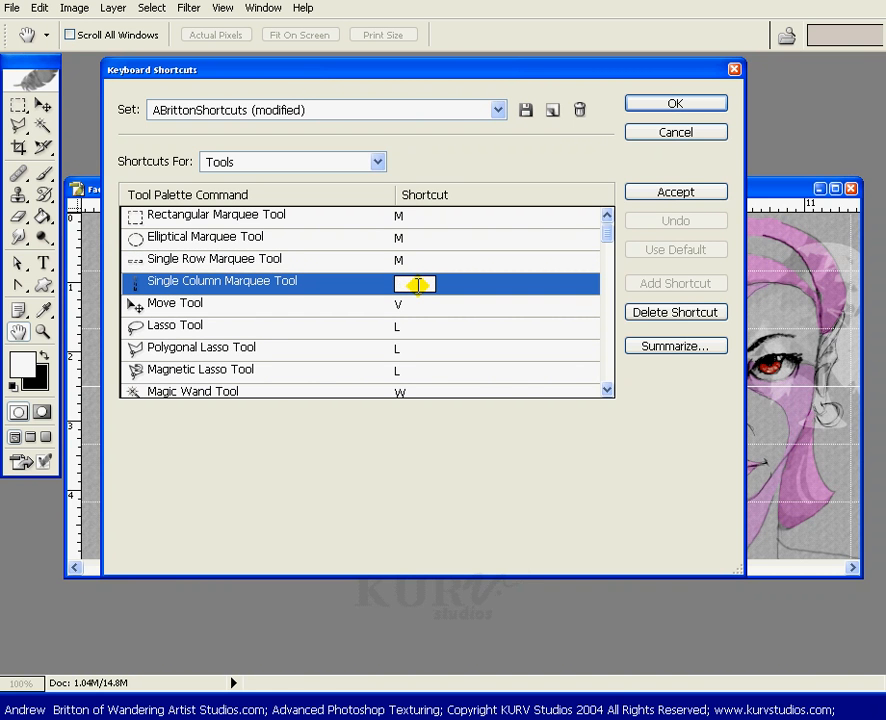
pyautogui.press('m')
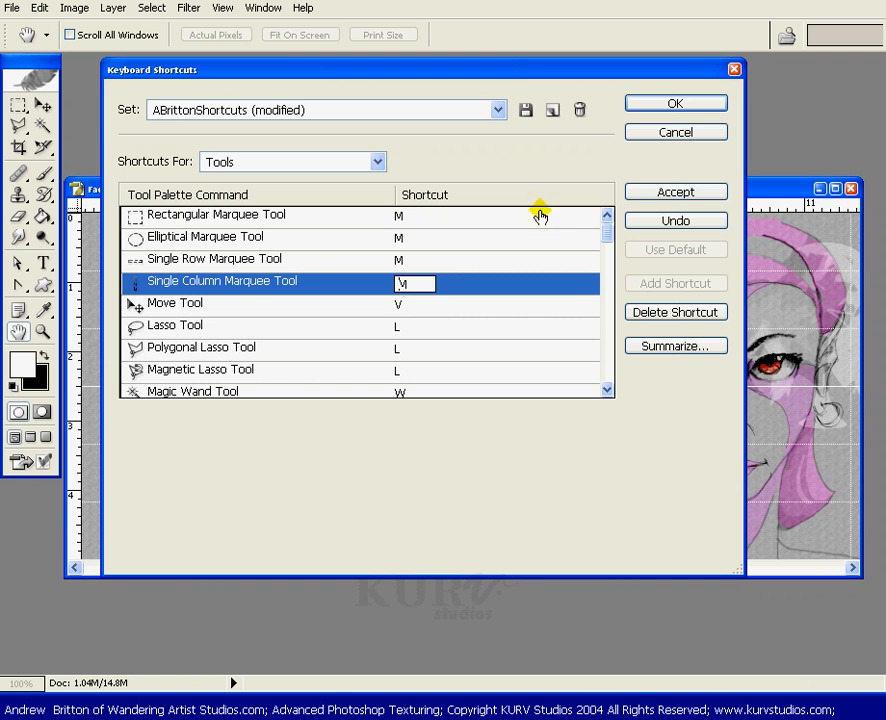
pyautogui.click(675, 191)
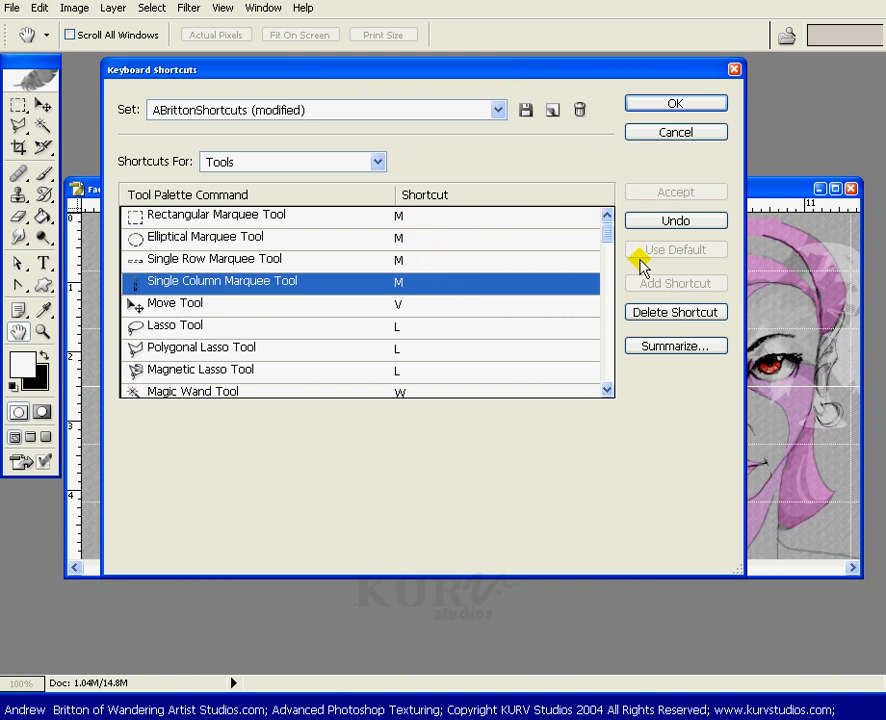
pyautogui.moveTo(607, 222)
pyautogui.mouseDown()
pyautogui.moveTo(625, 328)
pyautogui.moveTo(617, 375)
pyautogui.moveTo(607, 360)
pyautogui.moveTo(613, 390)
pyautogui.moveTo(593, 279)
pyautogui.moveTo(600, 215)
pyautogui.mouseUp()
pyautogui.click(664, 106)
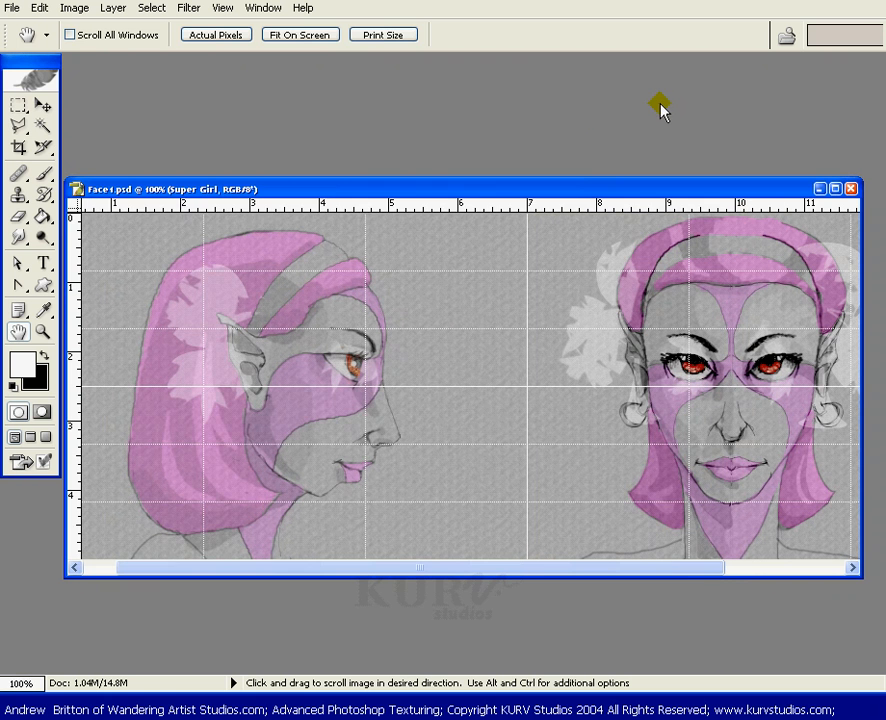
# - Check the shortcuts listed for the marquee tool group, keeping the Rectangular Marquee active, and reopen the Keyboard Shortcuts settings
pyautogui.click(19, 104)
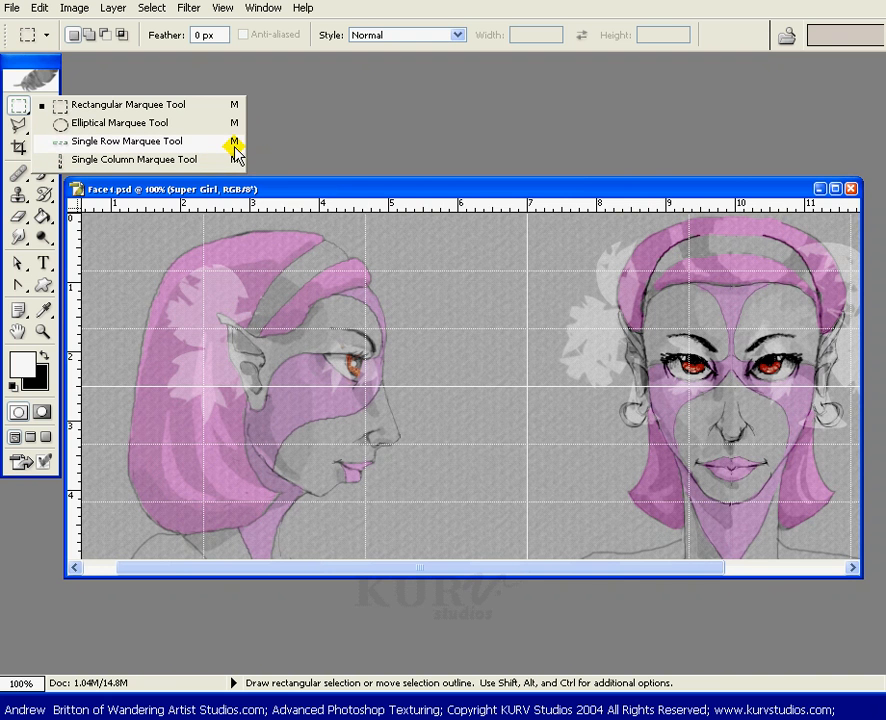
pyautogui.click(287, 133)
pyautogui.click(40, 8)
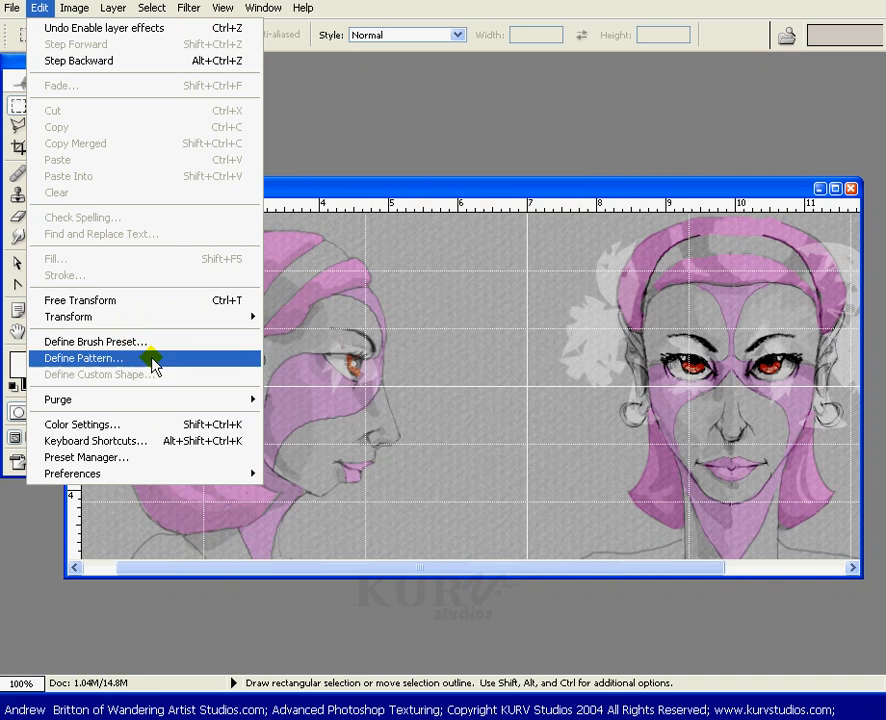
pyautogui.click(150, 441)
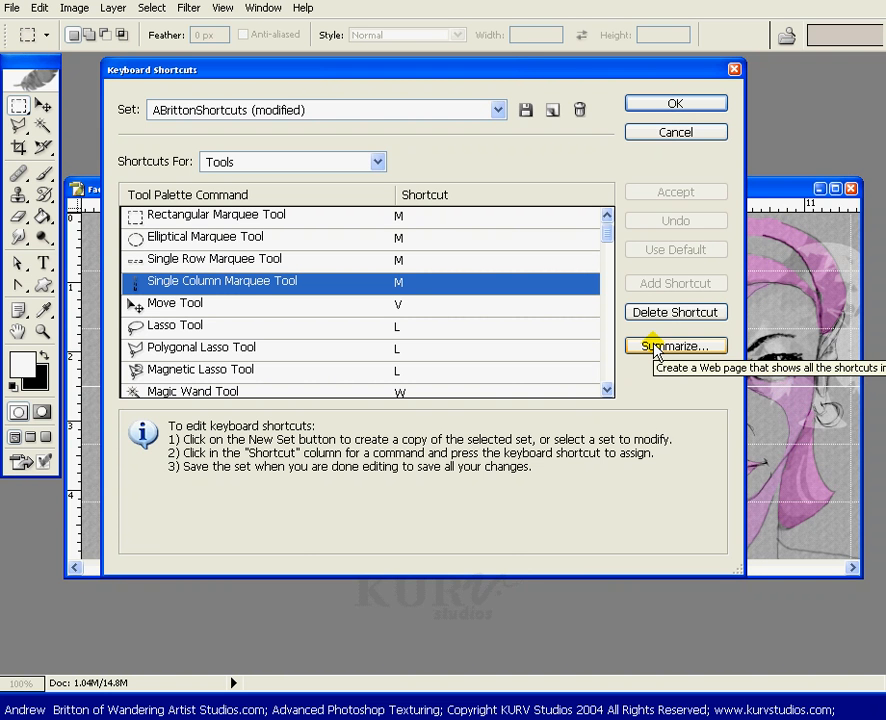
# - Export a summary of the current shortcut set as an HTM file into the Photoshop folder
pyautogui.moveTo(526, 76); pyautogui.dragTo(358, 94)
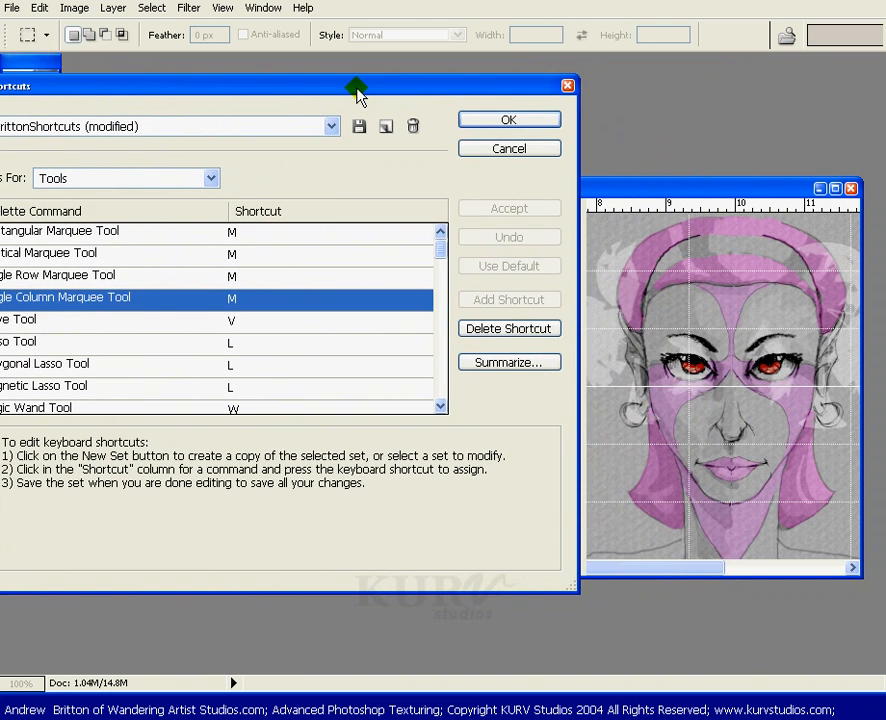
pyautogui.click(497, 364)
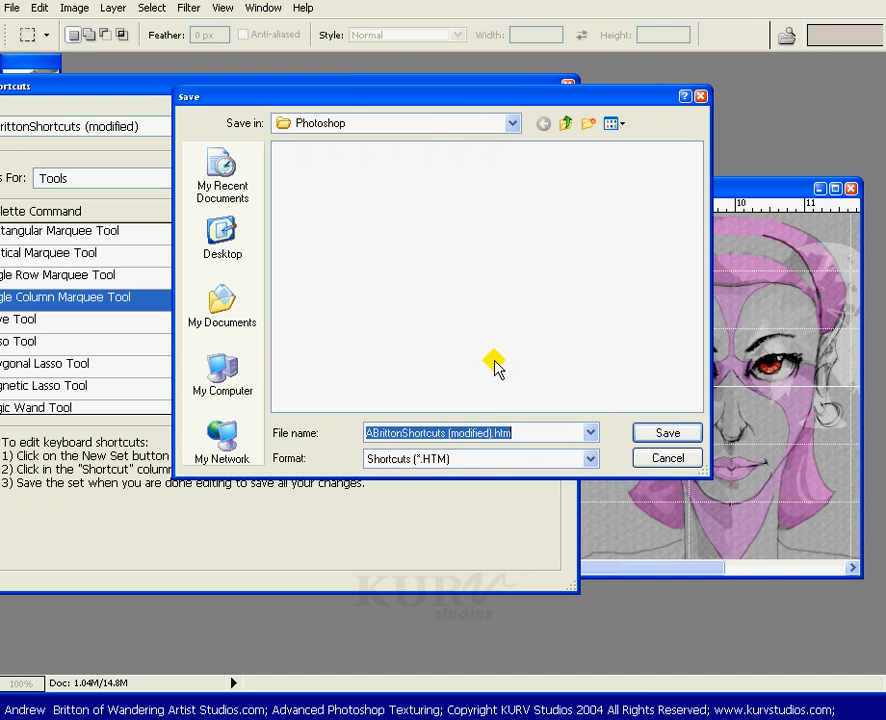
pyautogui.moveTo(450, 94); pyautogui.dragTo(472, 110)
pyautogui.click(534, 139)
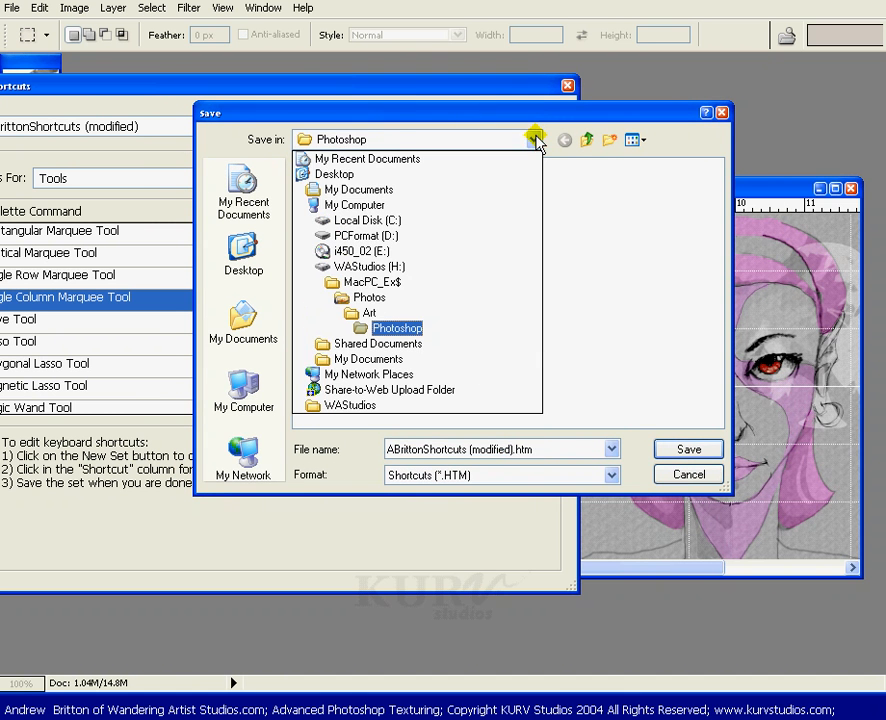
pyautogui.click(541, 114)
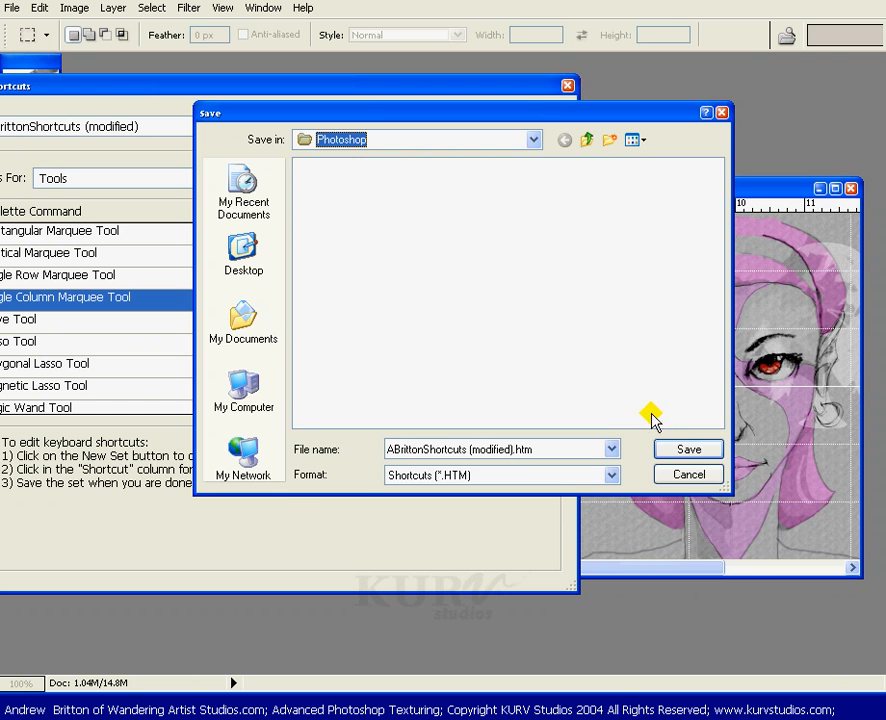
pyautogui.click(680, 449)
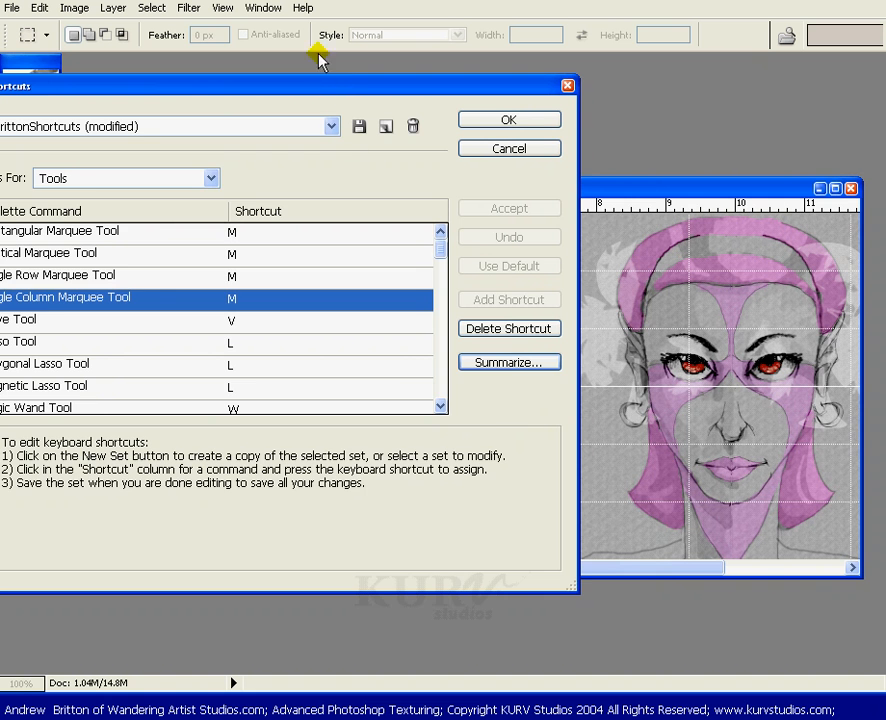
pyautogui.moveTo(322, 86); pyautogui.dragTo(417, 92)
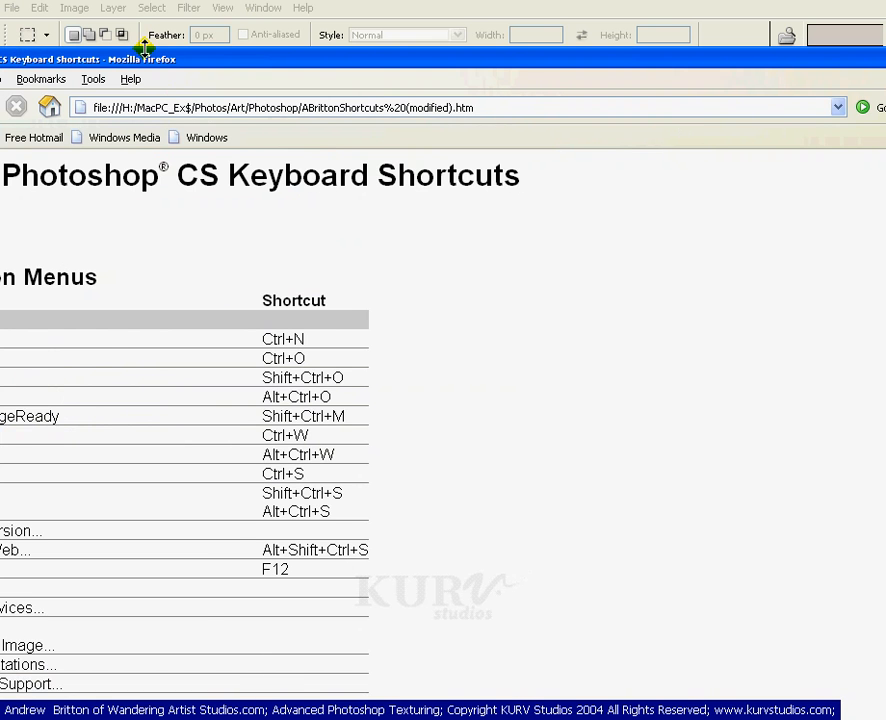
# - Look through the exported shortcuts summary in Firefox, from the File and Edit commands down to the Layer commands
pyautogui.moveTo(145, 48); pyautogui.dragTo(287, 13)
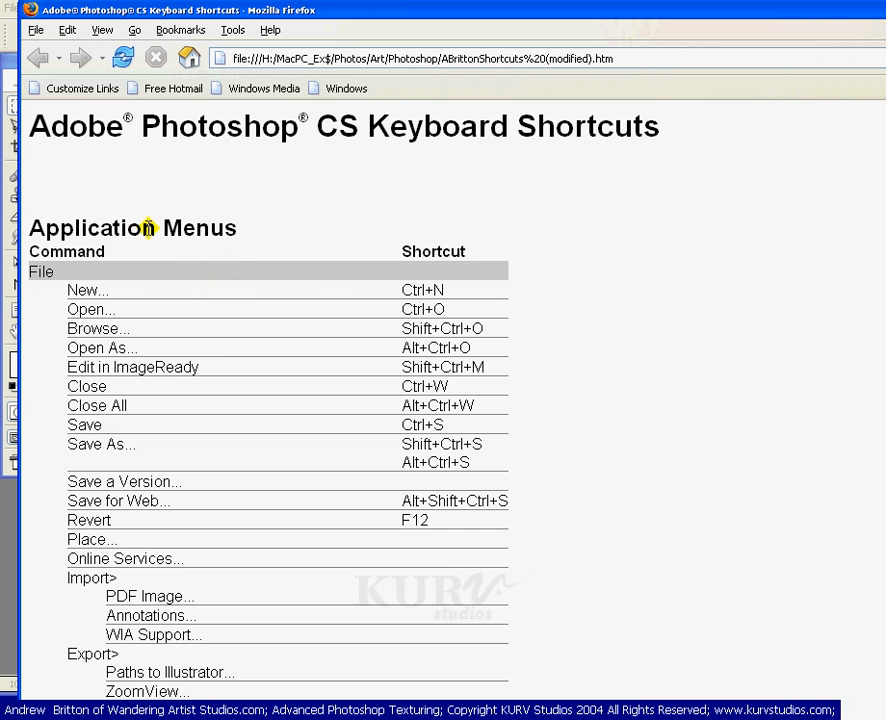
pyautogui.scroll(-6, 450, 400)
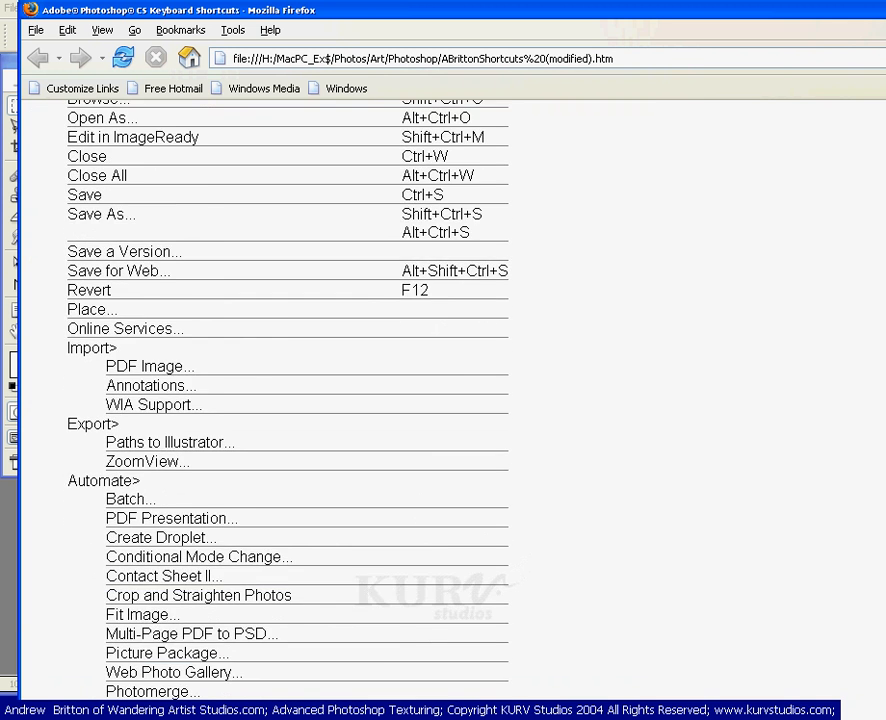
pyautogui.scroll(-2, 450, 400)
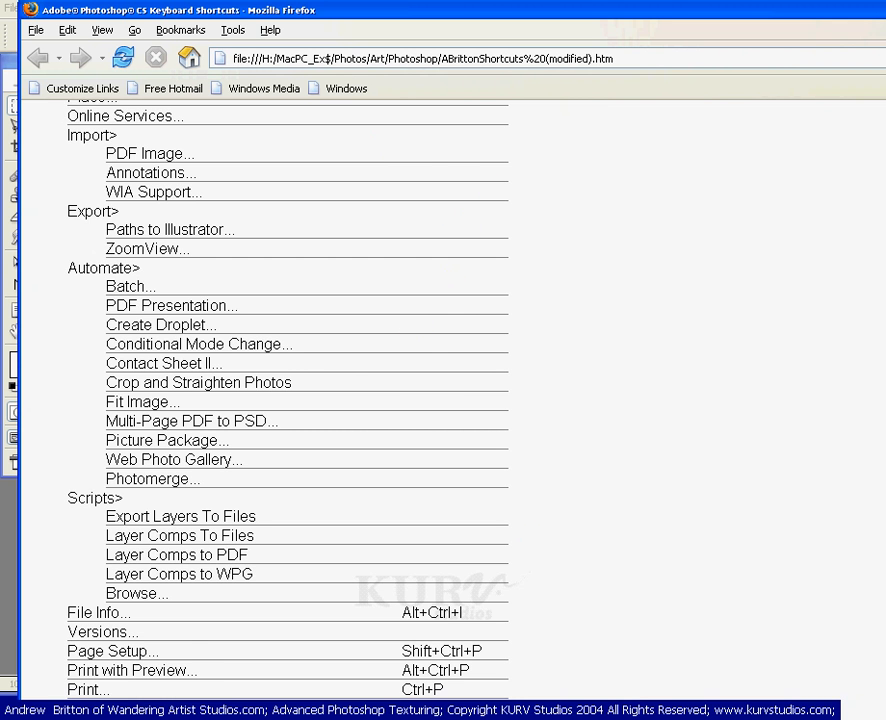
pyautogui.scroll(-10, 270, 400)
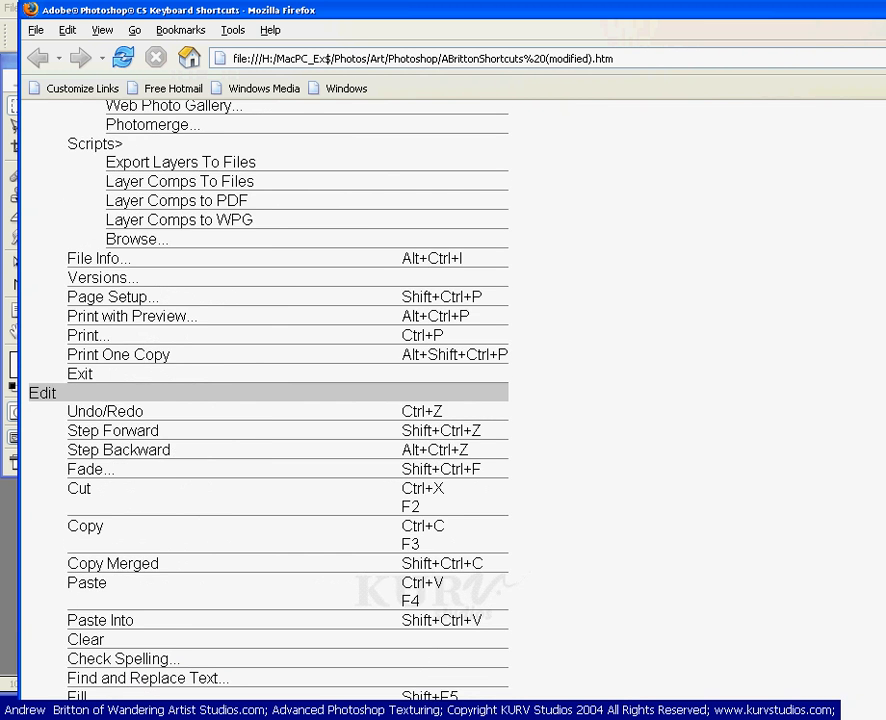
pyautogui.scroll(-12, 270, 400)
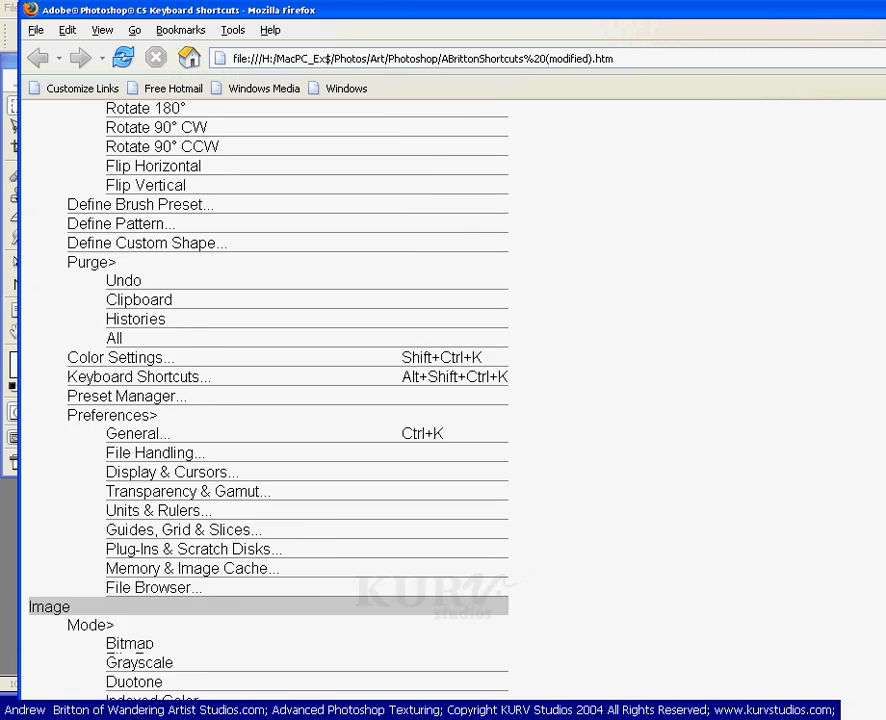
pyautogui.scroll(-4, 270, 400)
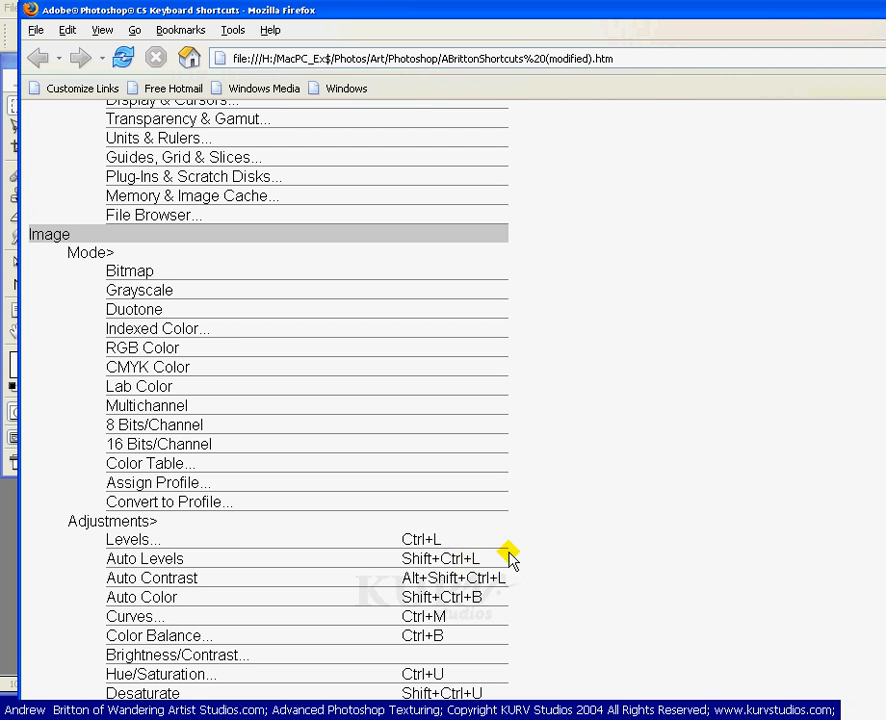
pyautogui.scroll(-14, 270, 400)
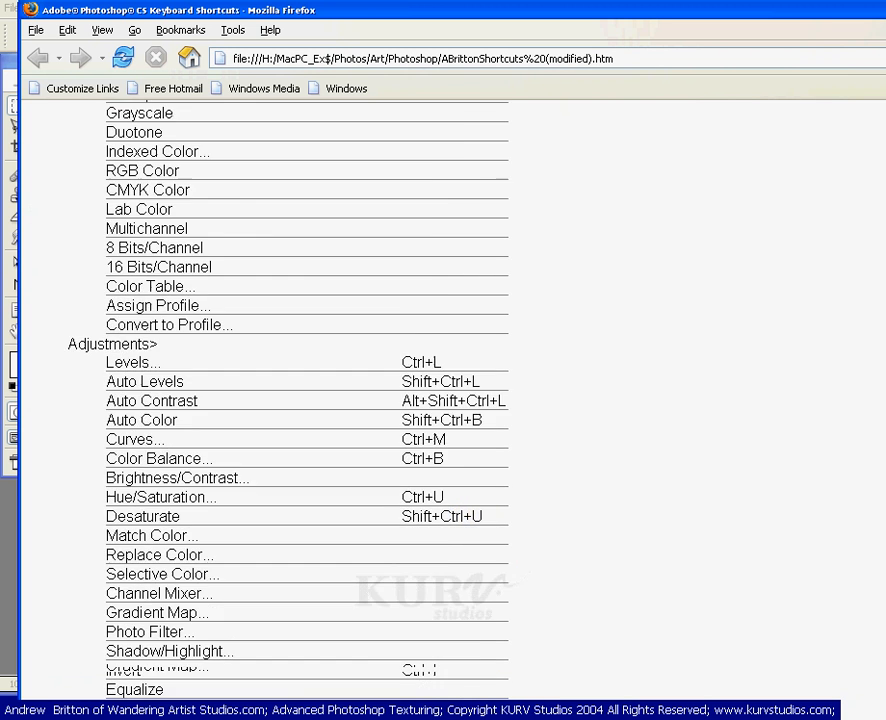
pyautogui.scroll(-12, 270, 400)
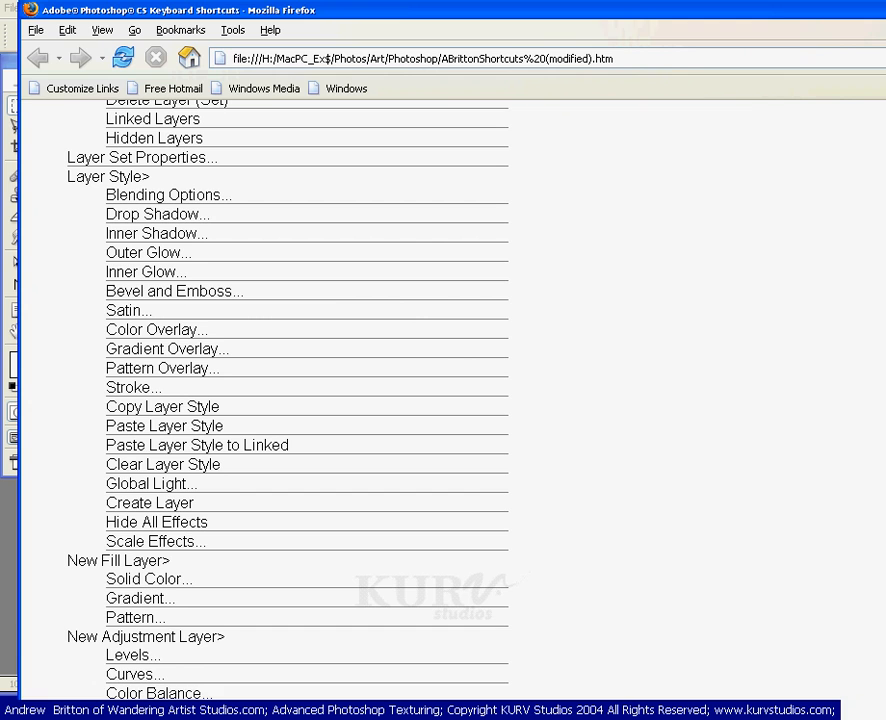
# - Return to Photoshop and save the changes to the modified shortcut set
pyautogui.hotkey('alt', 'Tab')
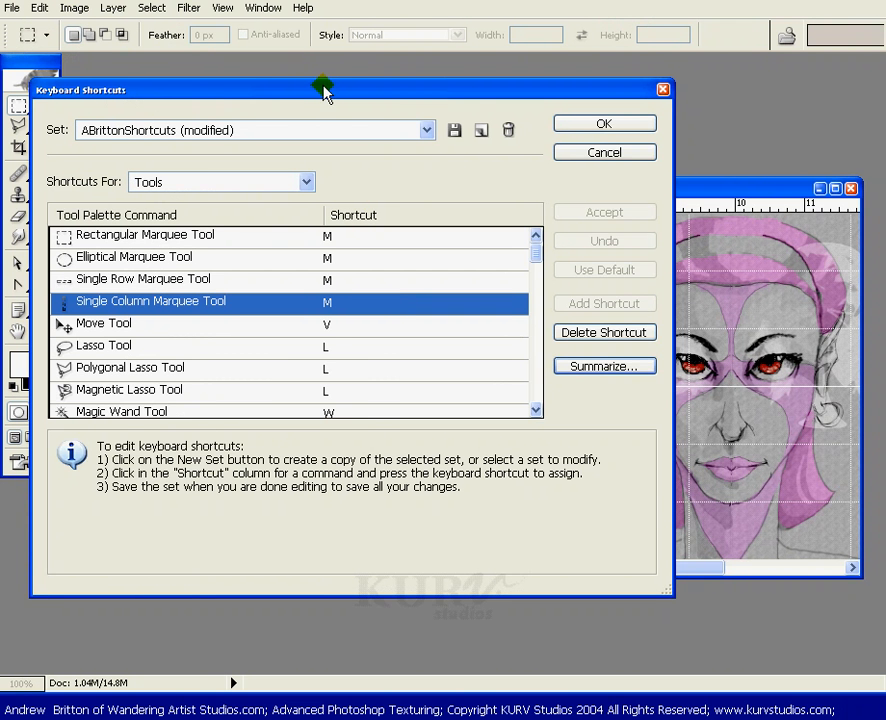
pyautogui.moveTo(323, 90); pyautogui.dragTo(382, 83)
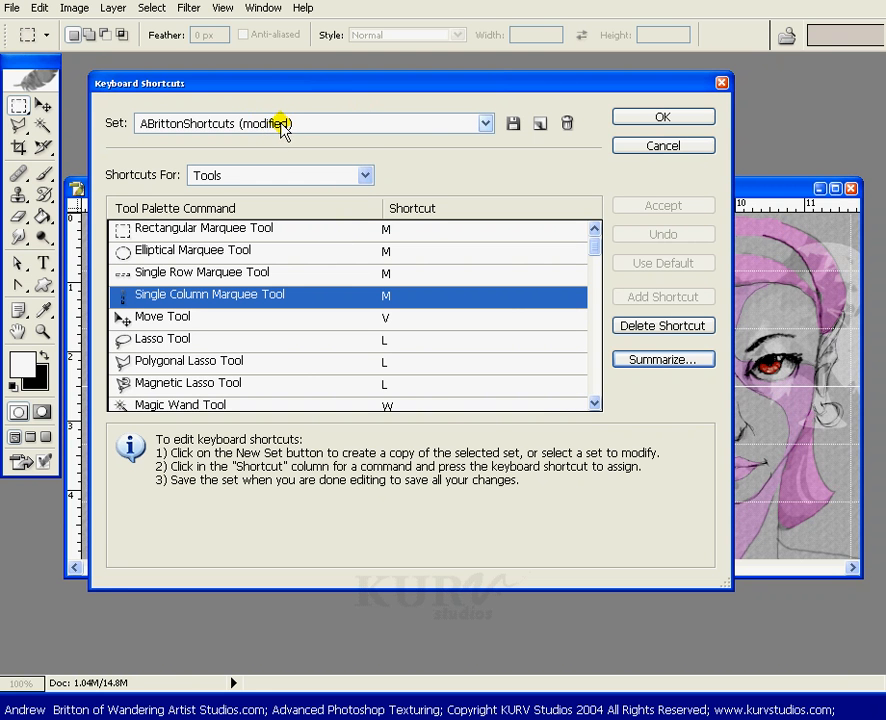
pyautogui.click(513, 124)
# - Review the File shortcuts among the Application Menus commands, then accept and close the Keyboard Shortcuts settings
pyautogui.click(362, 176)
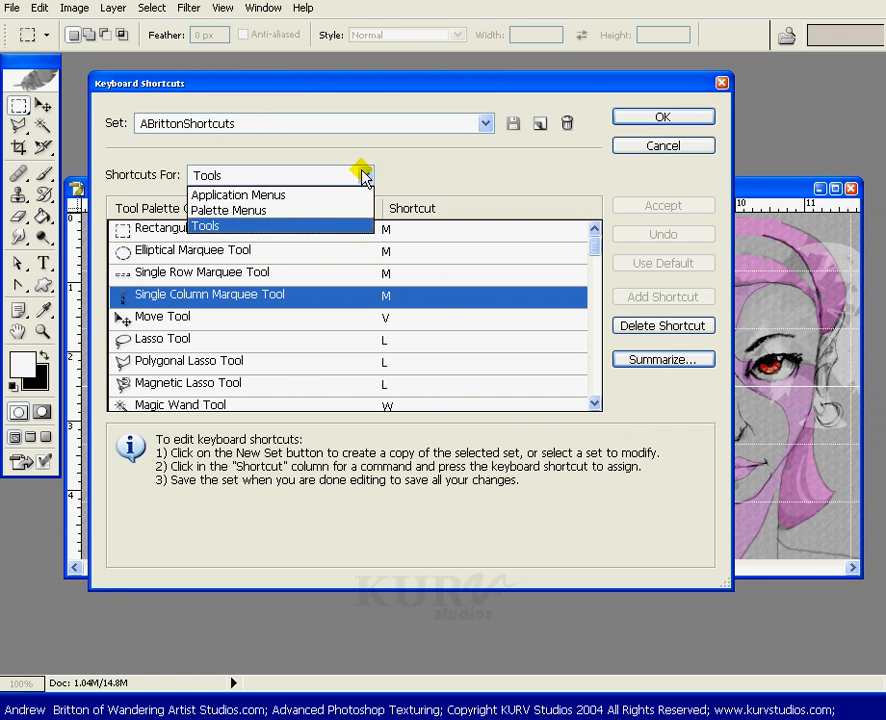
pyautogui.click(332, 196)
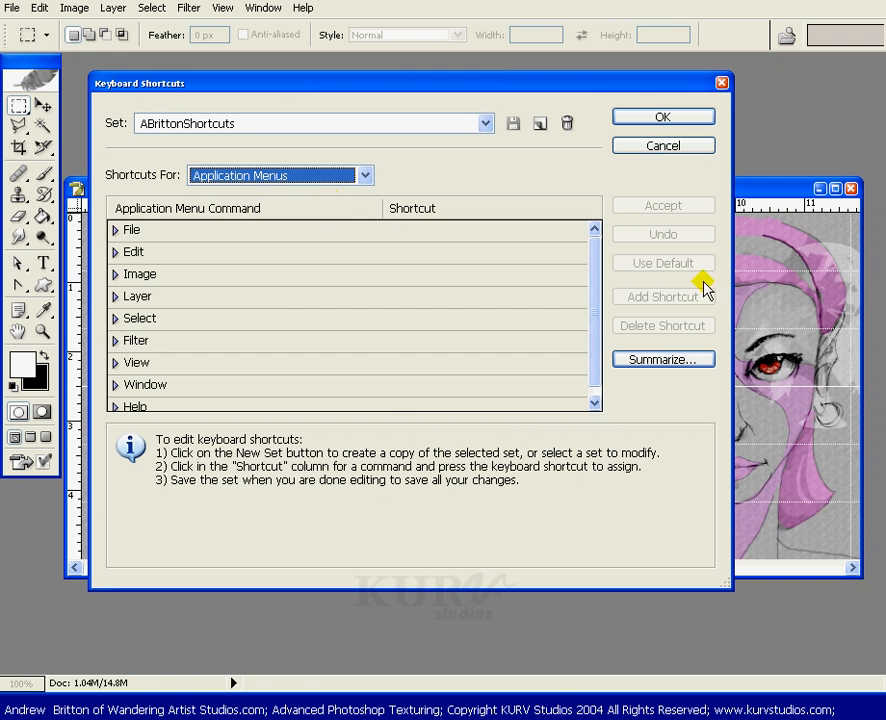
pyautogui.click(114, 230)
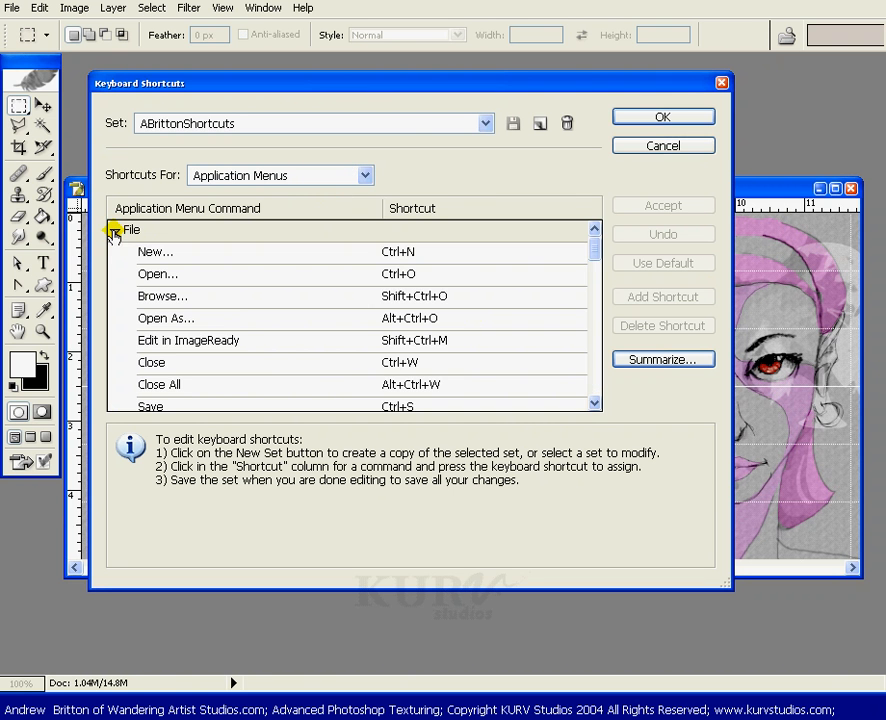
pyautogui.moveTo(592, 250)
pyautogui.mouseDown()
pyautogui.moveTo(599, 376)
pyautogui.moveTo(587, 240)
pyautogui.mouseUp()
pyautogui.click(115, 230)
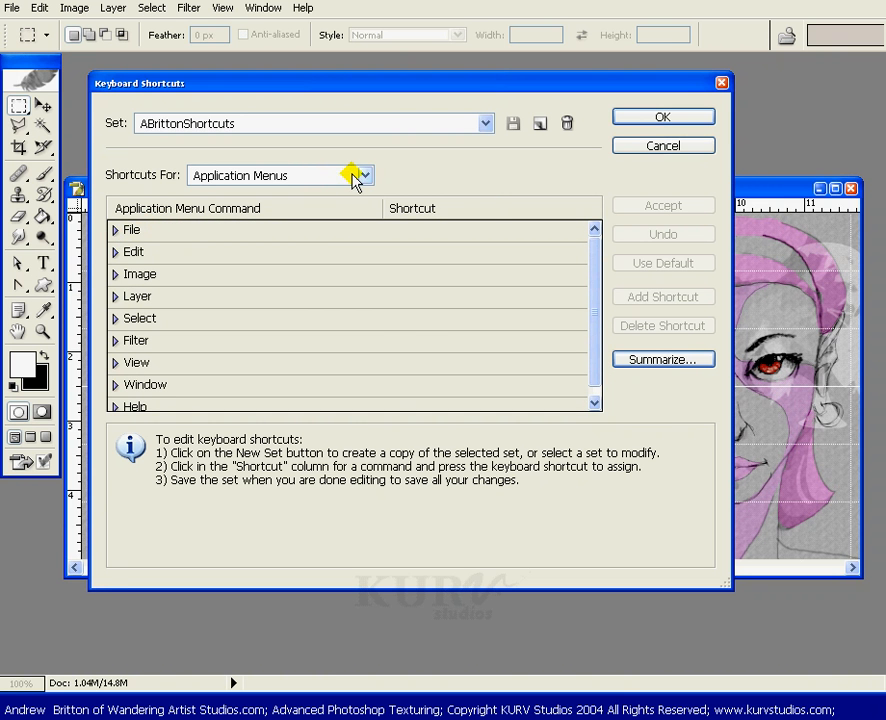
pyautogui.click(640, 119)
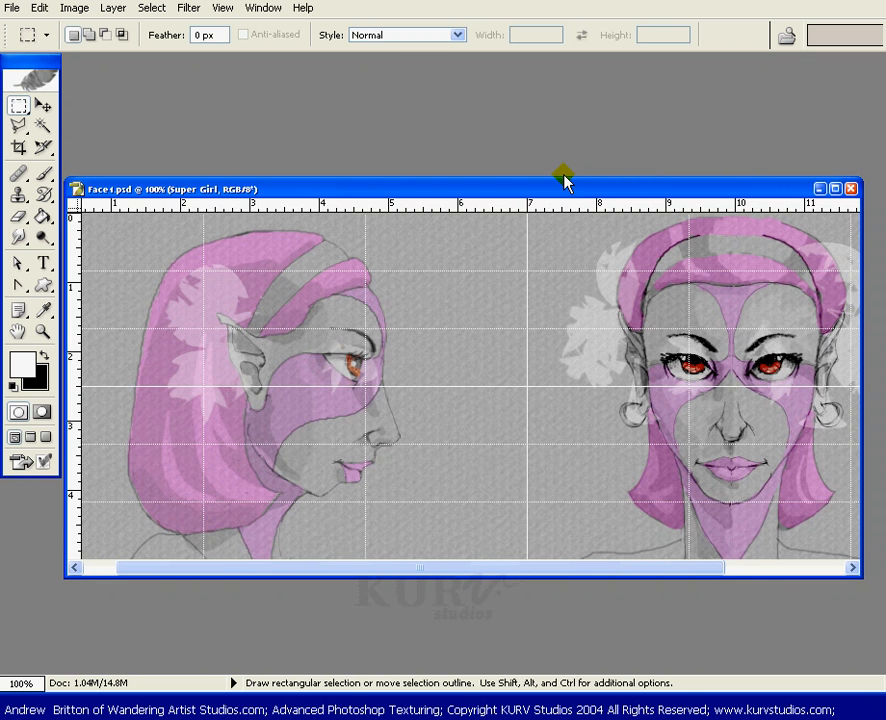
# - Move the Face1.psd document window lower in the workspace and hide its guides
pyautogui.moveTo(570, 193); pyautogui.dragTo(537, 298)
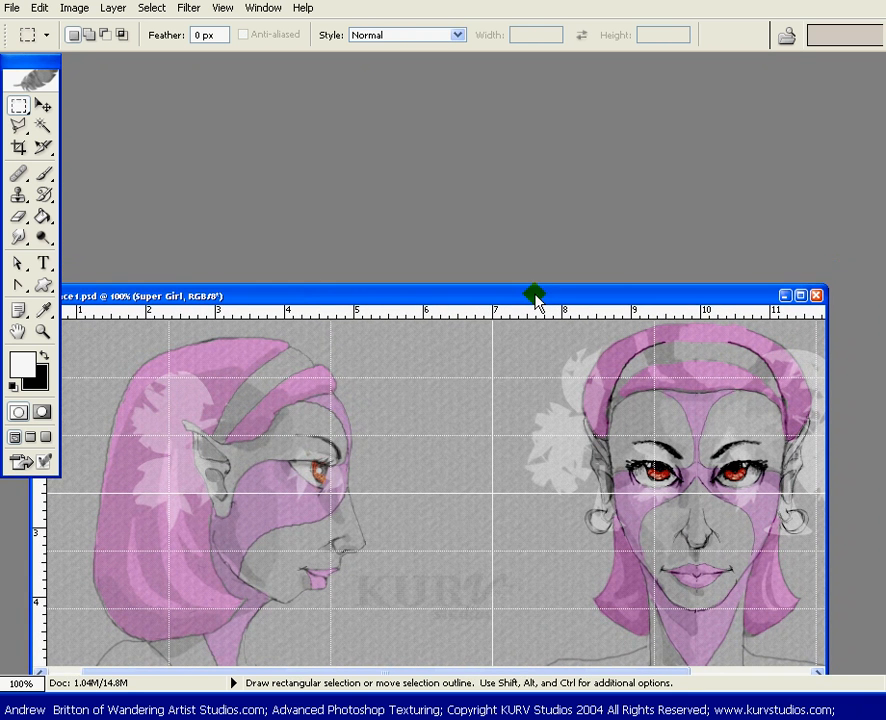
pyautogui.hotkey('ctrl', ';')
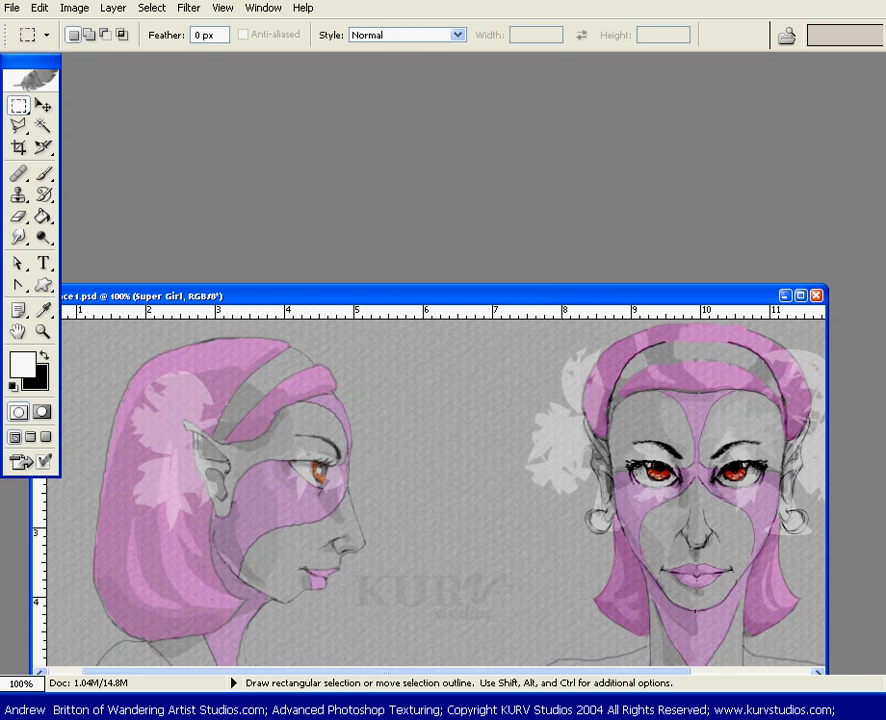
# - Bring up the Layers palette over the upper part of the Face1.psd workspace
pyautogui.moveTo(727, 206); pyautogui.dragTo(348, 86)
pyautogui.press('F7')
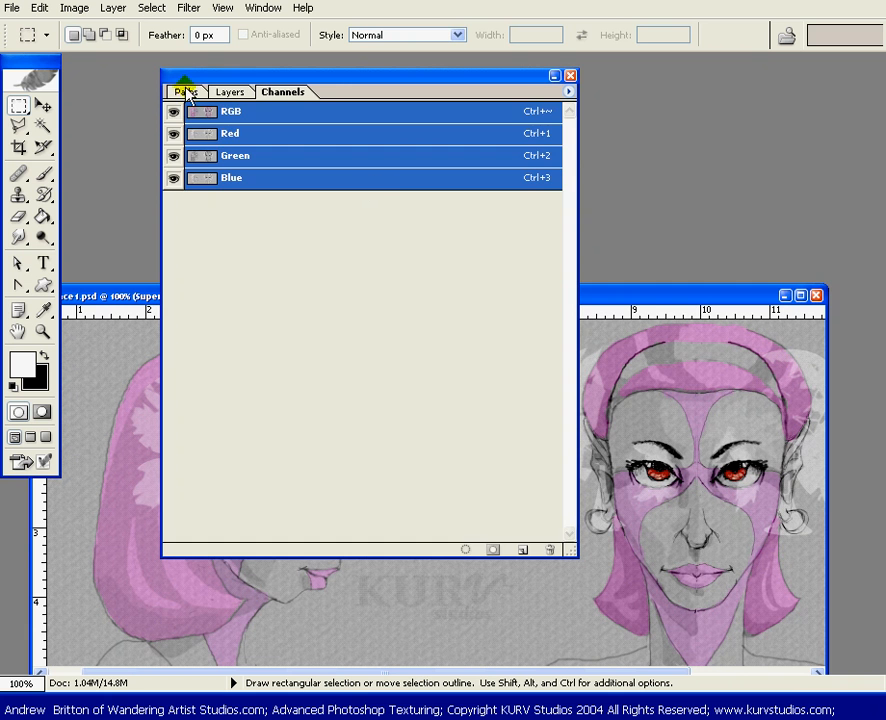
pyautogui.click(230, 92)
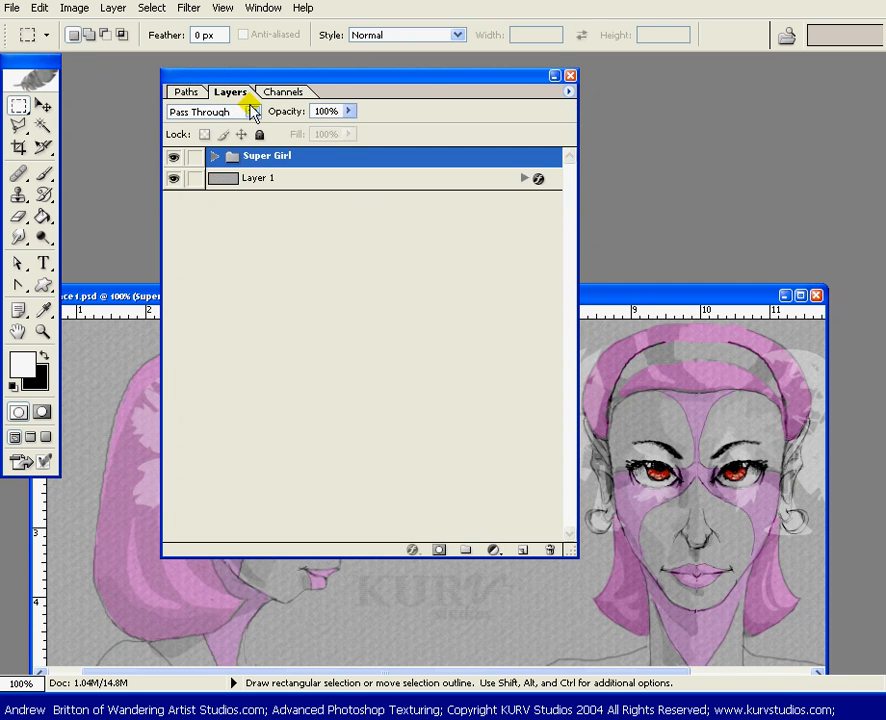
# - Review the thumbnail size choices in the Layers palette options and cancel without changing them
pyautogui.click(568, 92)
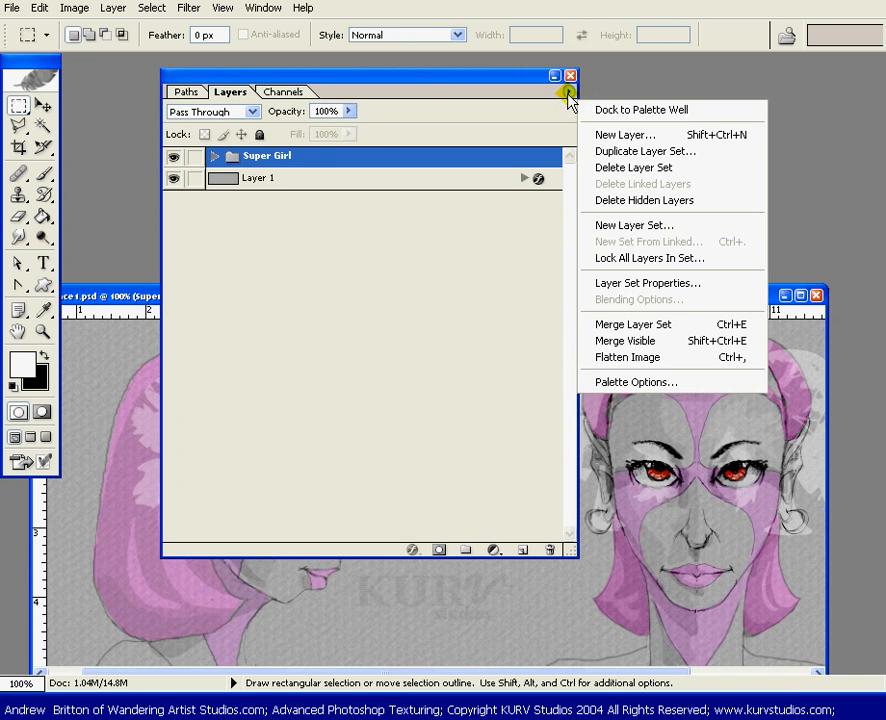
pyautogui.click(653, 382)
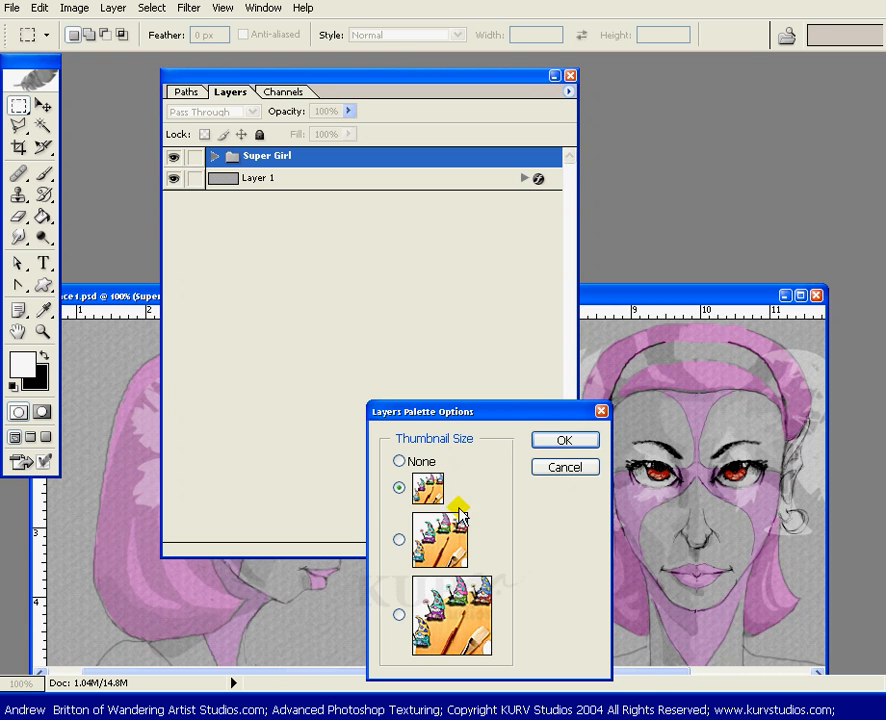
pyautogui.click(578, 472)
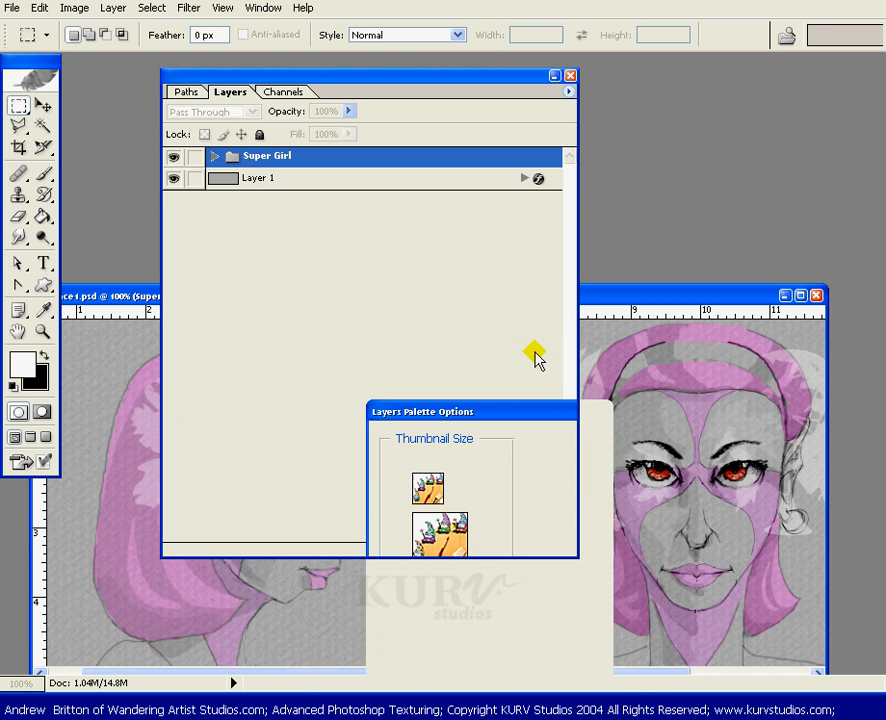
# - Set the Layers palette thumbnail size to None, moving the options dialog clear of the layer list
pyautogui.click(568, 92)
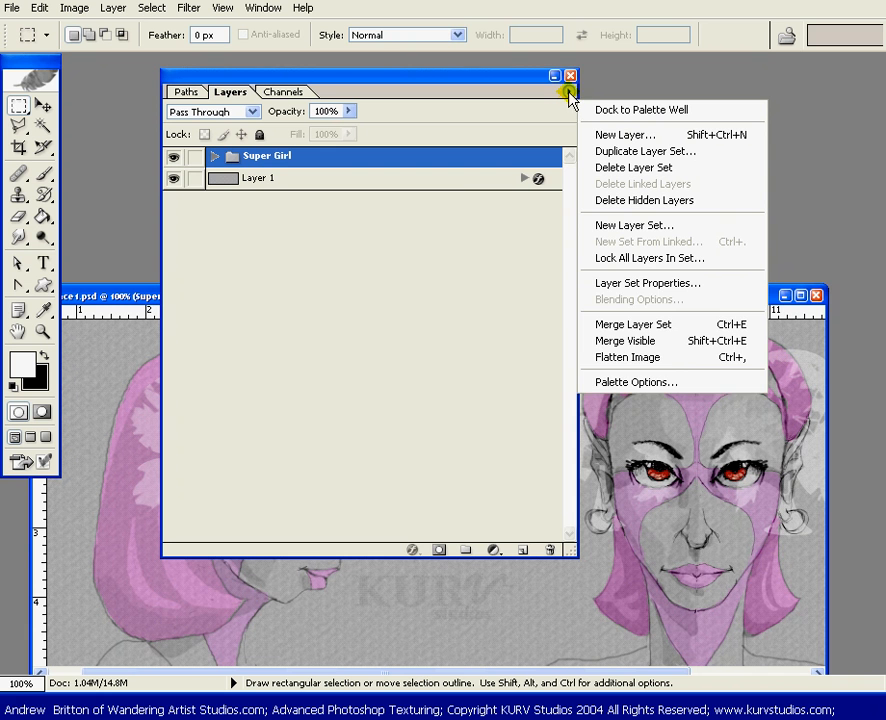
pyautogui.click(679, 383)
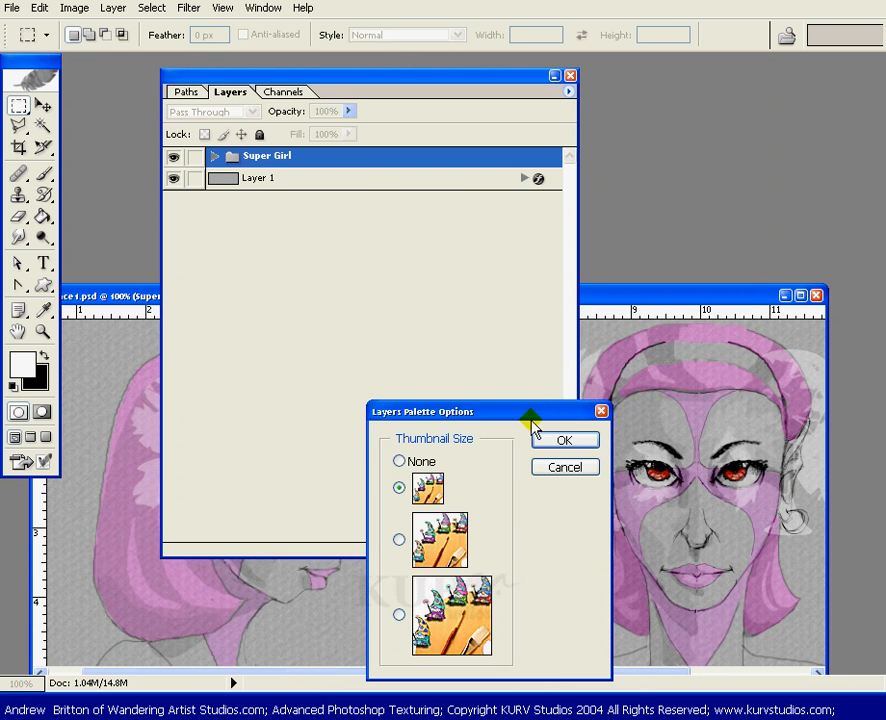
pyautogui.moveTo(540, 419); pyautogui.dragTo(482, 133)
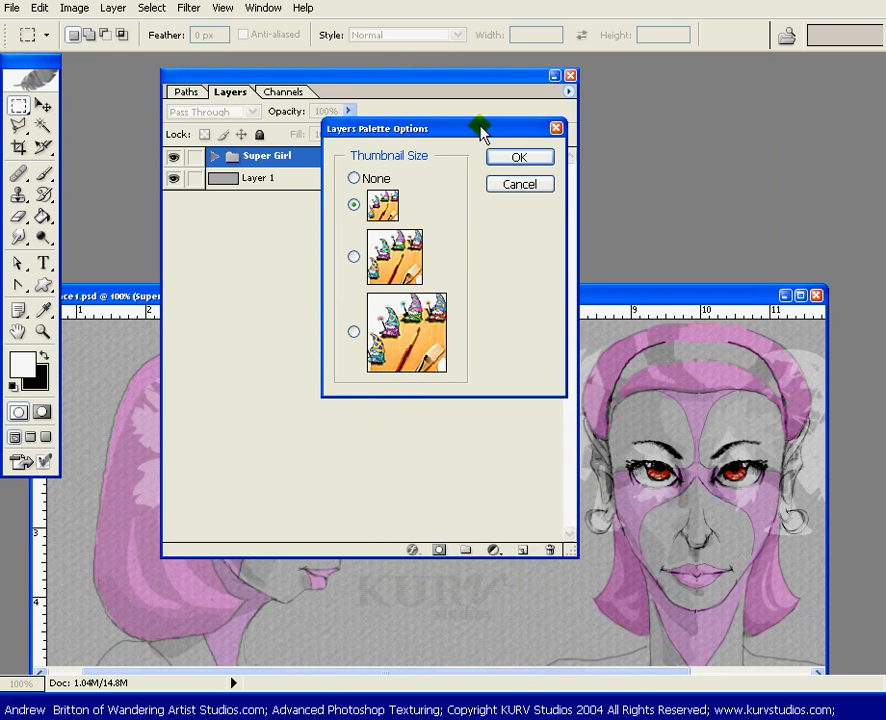
pyautogui.click(366, 177)
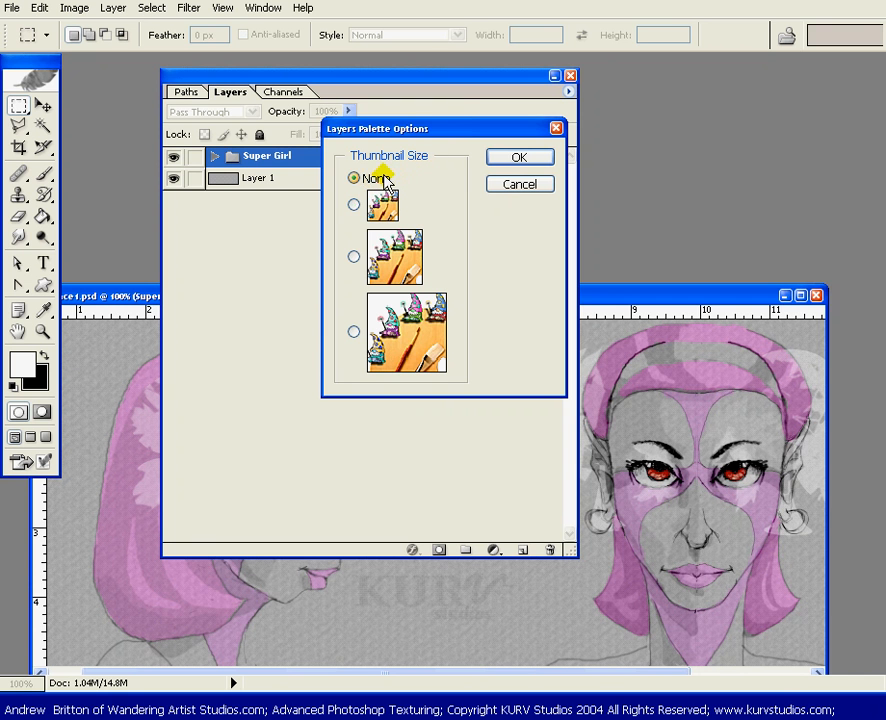
pyautogui.moveTo(459, 122); pyautogui.dragTo(587, 176)
pyautogui.click(646, 214)
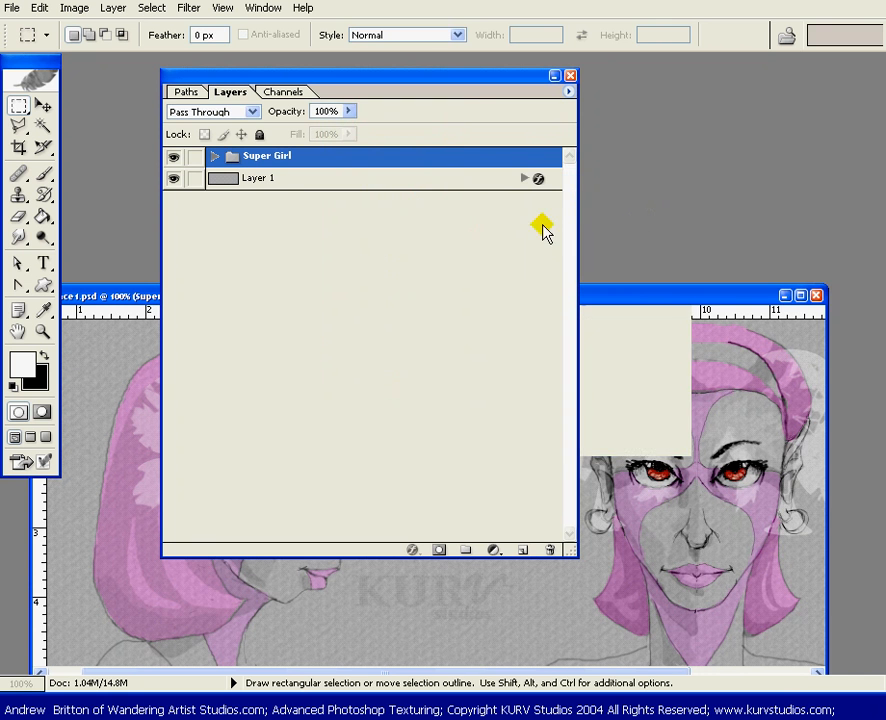
pyautogui.click(402, 160)
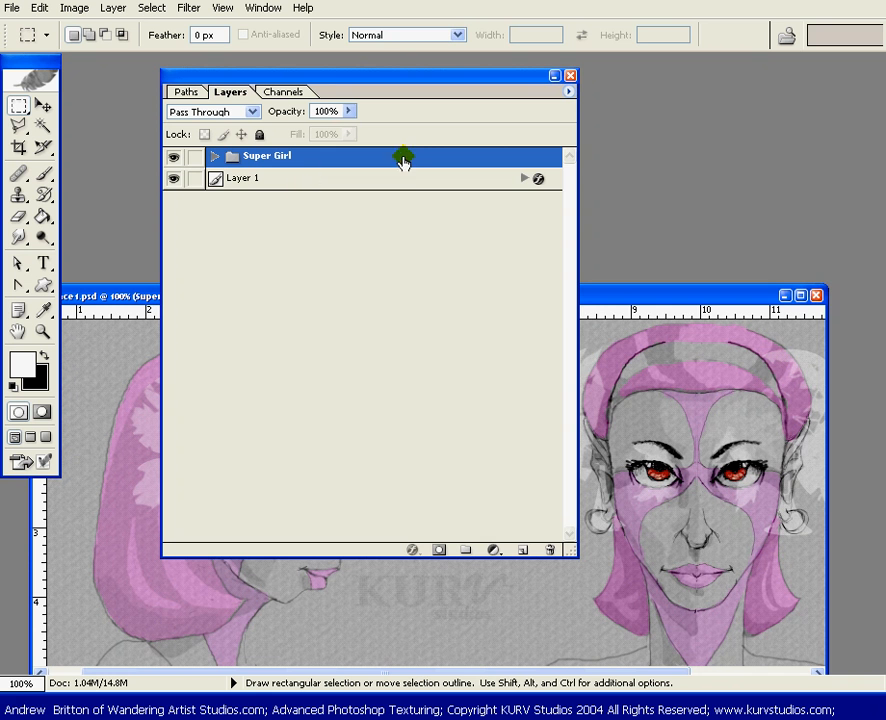
# - Set the Layers palette thumbnails to the largest size
pyautogui.click(568, 91)
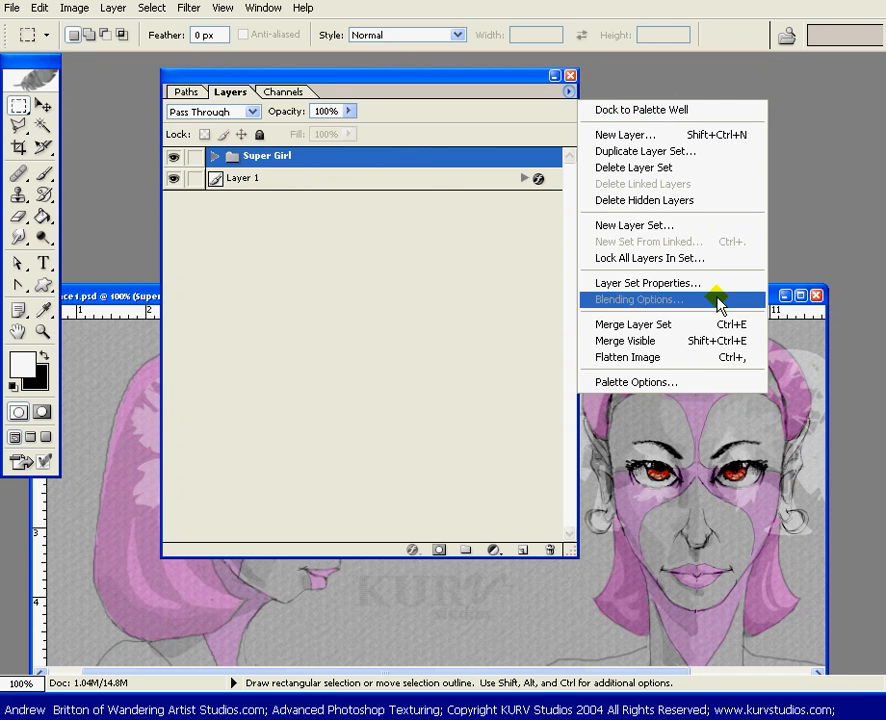
pyautogui.click(693, 385)
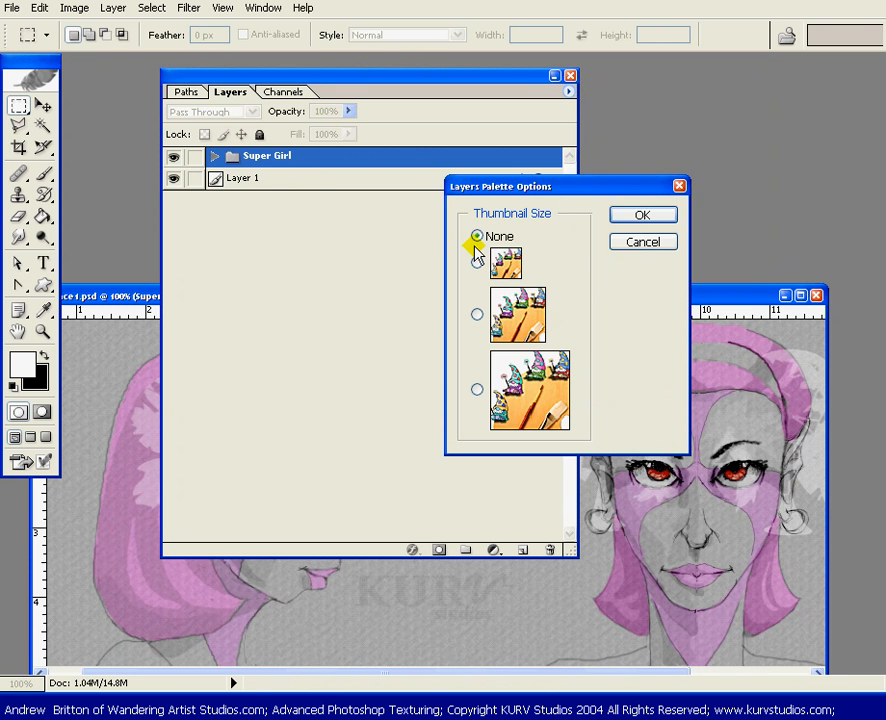
pyautogui.click(477, 389)
pyautogui.click(628, 225)
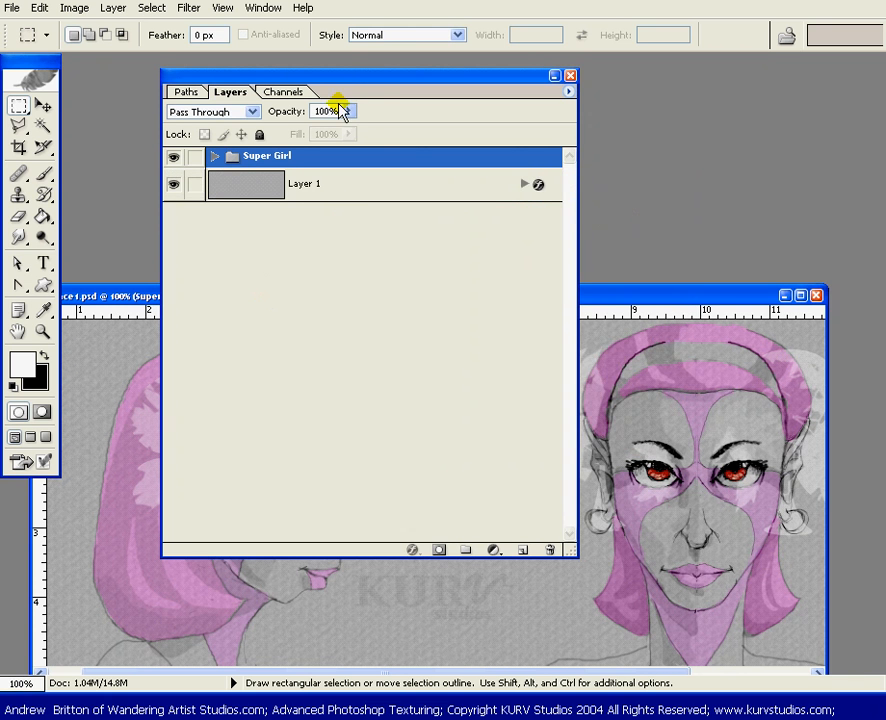
# - Shift the palette window slightly and expand the Super Girl layer set to show its layers and masks
pyautogui.moveTo(350, 76); pyautogui.dragTo(386, 86)
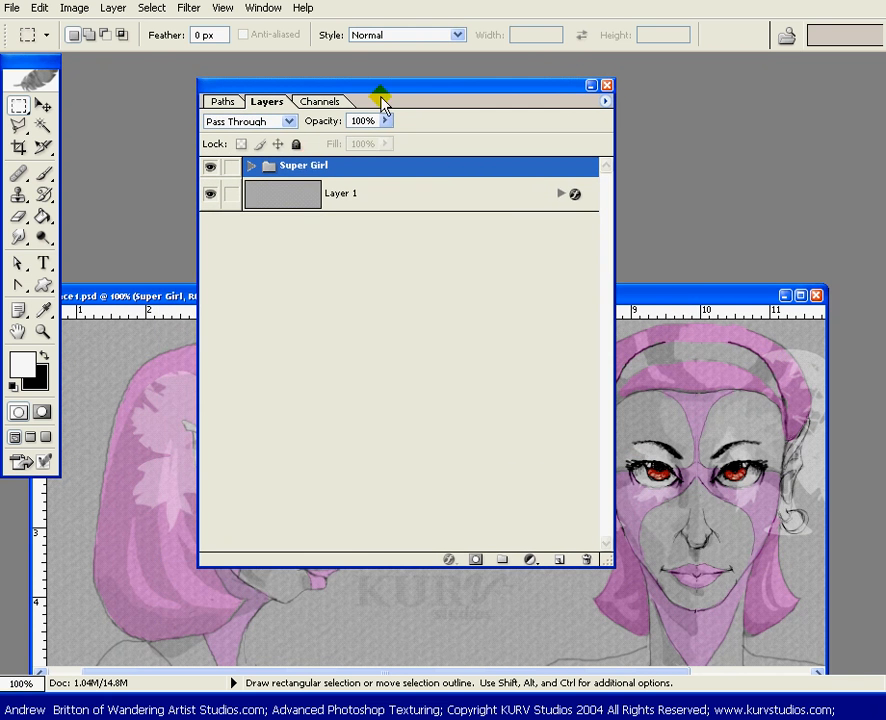
pyautogui.click(250, 168)
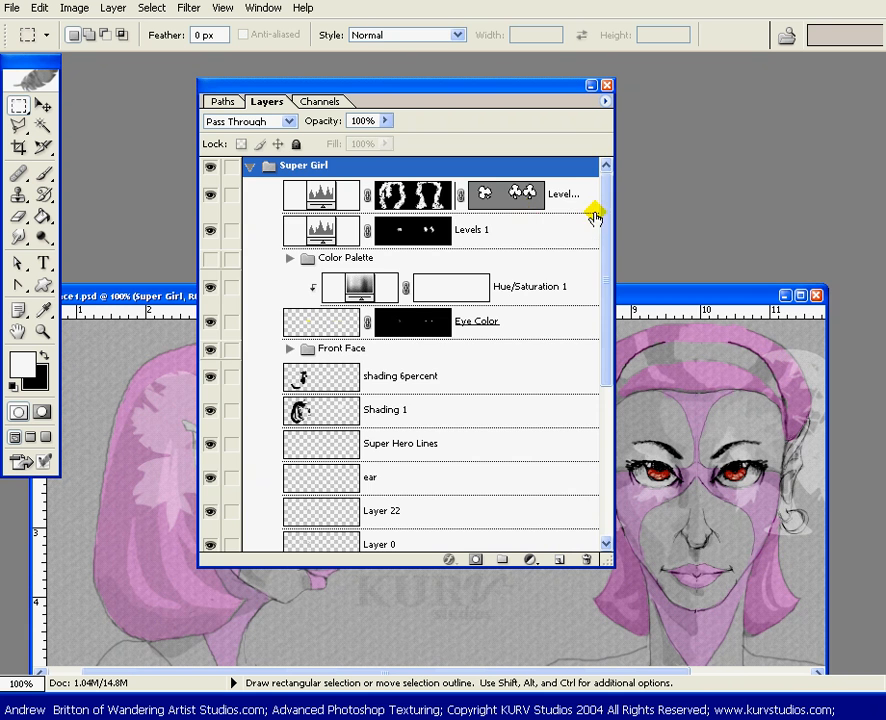
pyautogui.moveTo(603, 207); pyautogui.dragTo(589, 182)
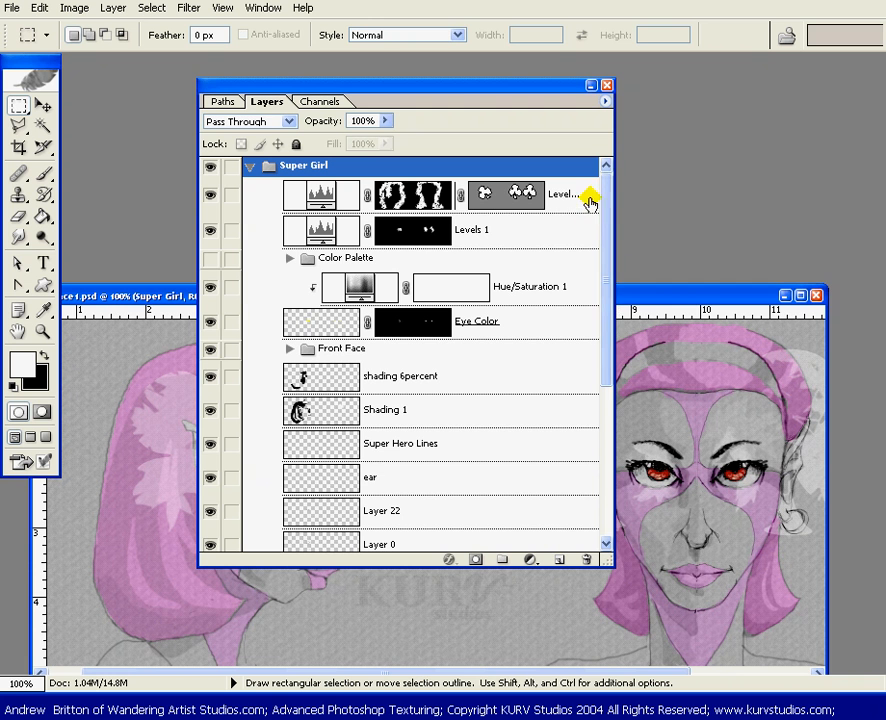
# - Set the Layers palette thumbnails to the smallest size above None
pyautogui.click(602, 102)
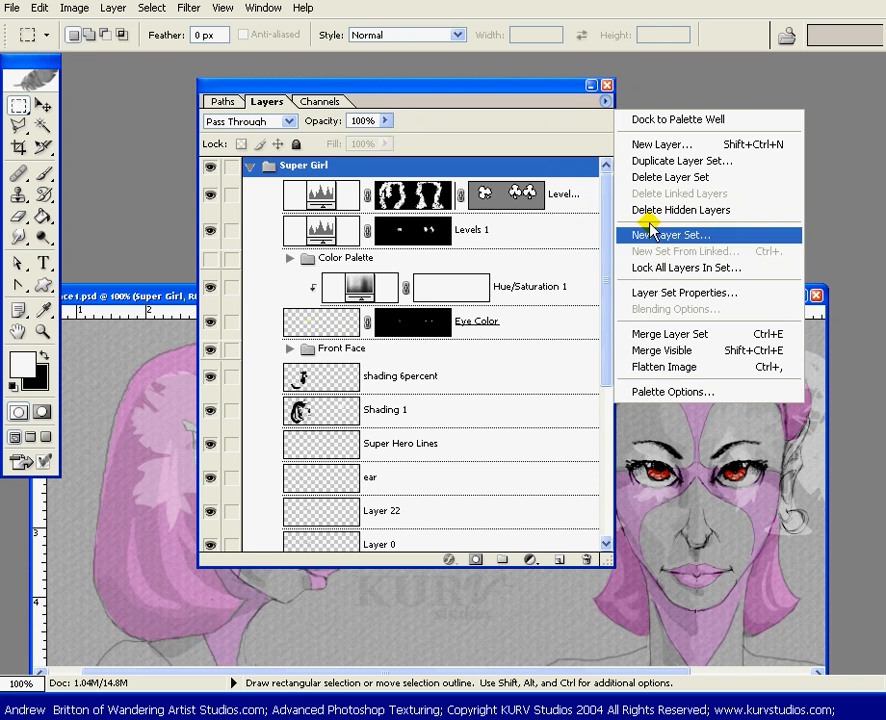
pyautogui.click(679, 393)
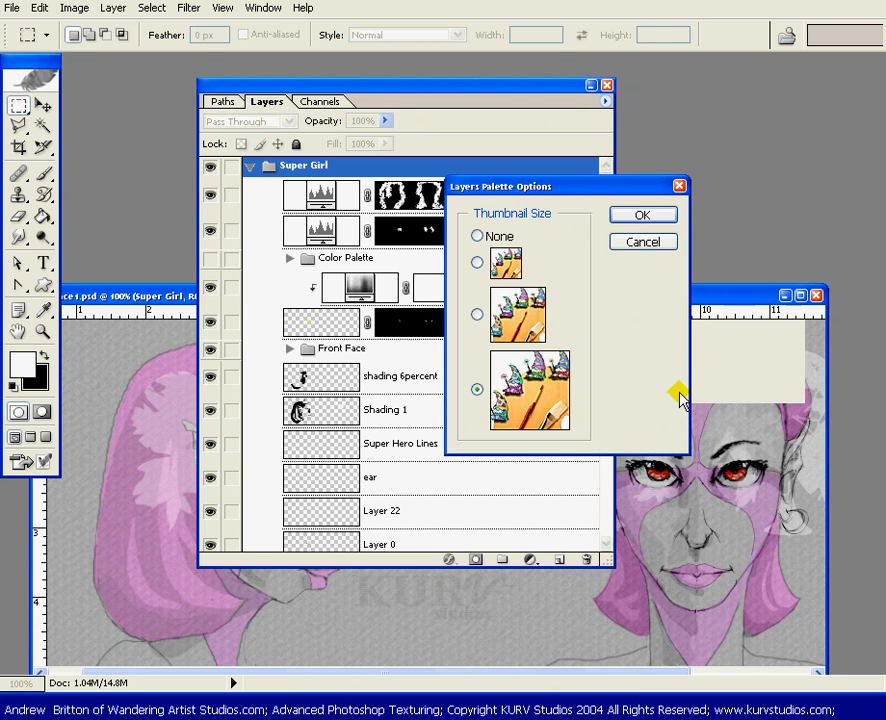
pyautogui.click(482, 263)
pyautogui.click(657, 213)
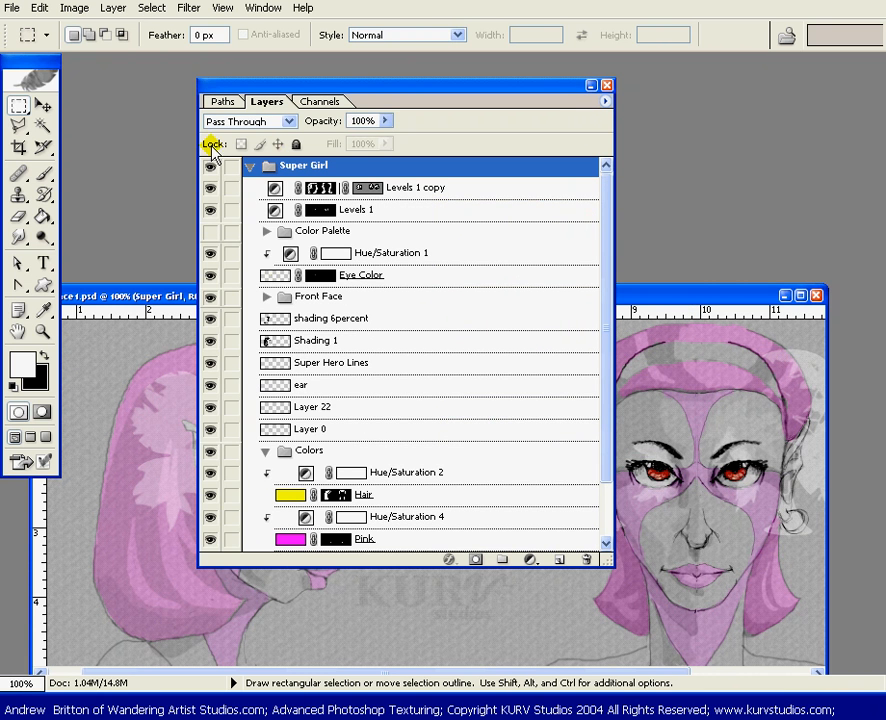
# - Show the Channels palette and set its thumbnails to the largest size
pyautogui.click(312, 101)
pyautogui.click(605, 101)
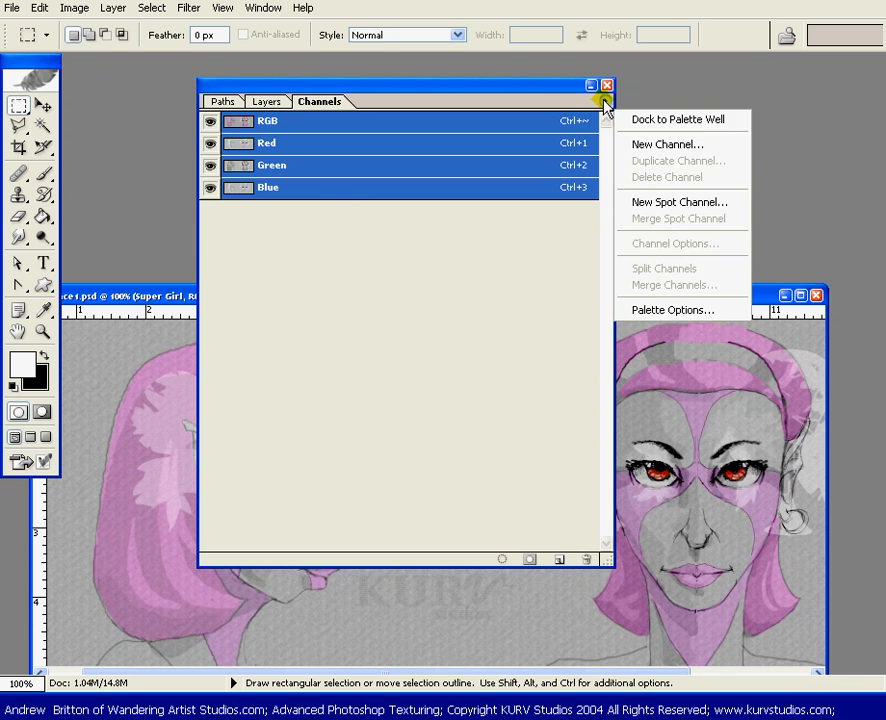
pyautogui.click(646, 313)
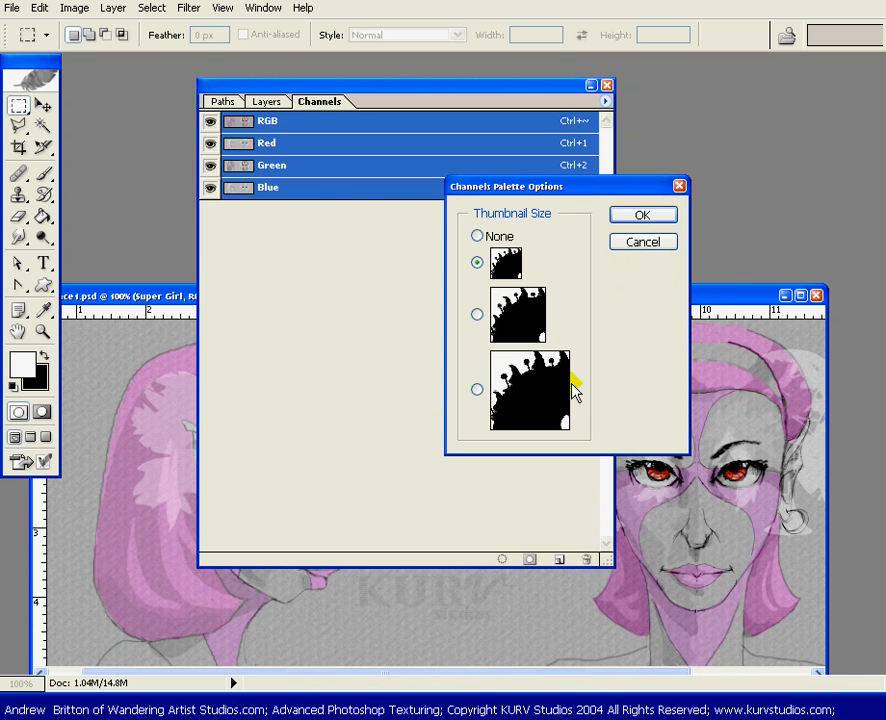
pyautogui.click(476, 389)
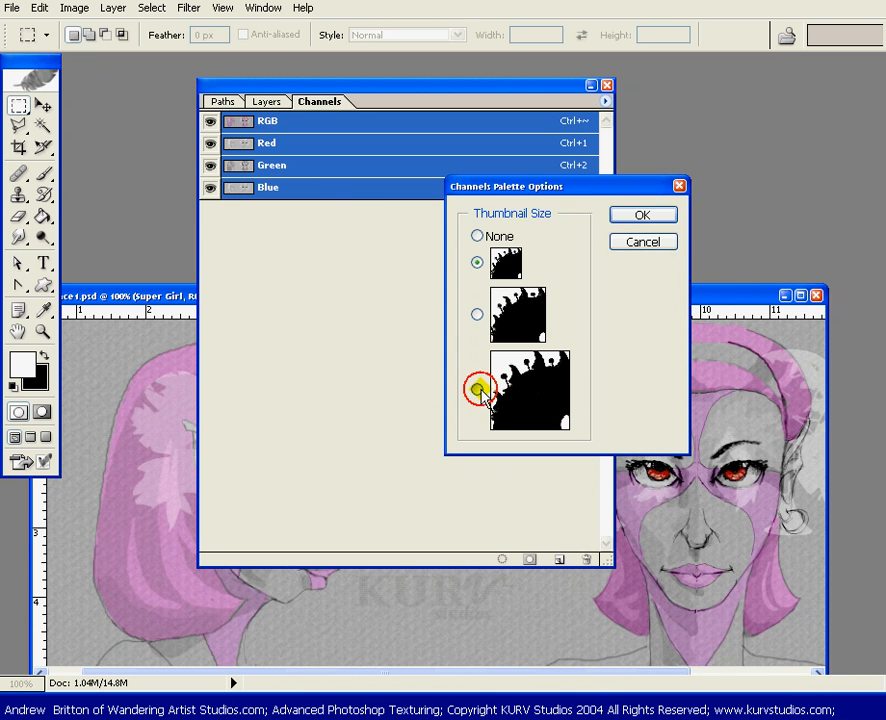
pyautogui.click(628, 219)
# - Display only the Red channel and move the palette window aside to view the front face in it
pyautogui.click(326, 164)
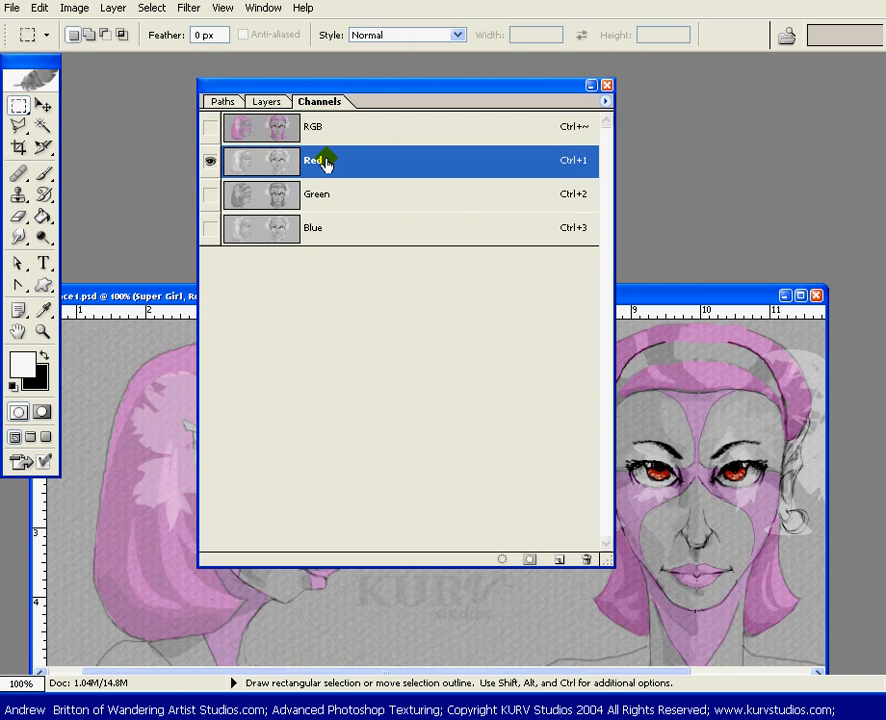
pyautogui.moveTo(320, 87); pyautogui.dragTo(411, 77)
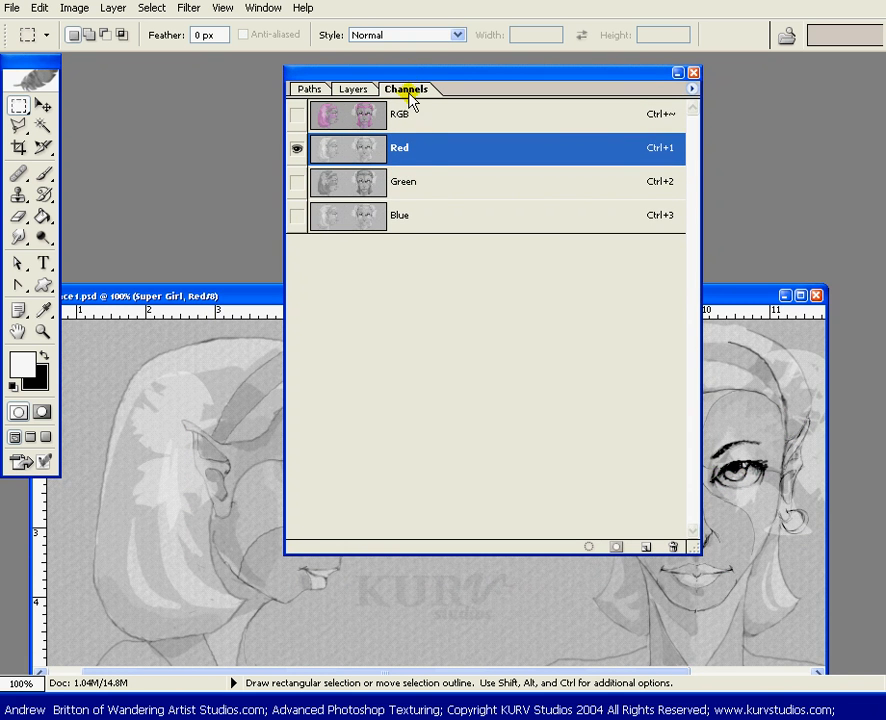
pyautogui.moveTo(410, 74); pyautogui.dragTo(190, 117)
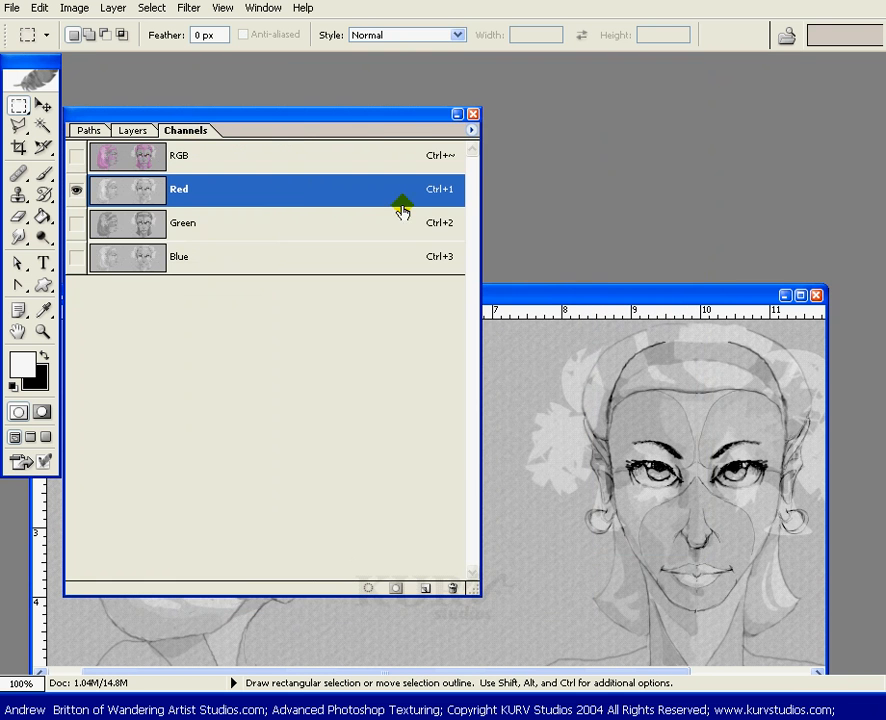
# - Show the Paths palette and set its thumbnails to the largest size
pyautogui.click(88, 131)
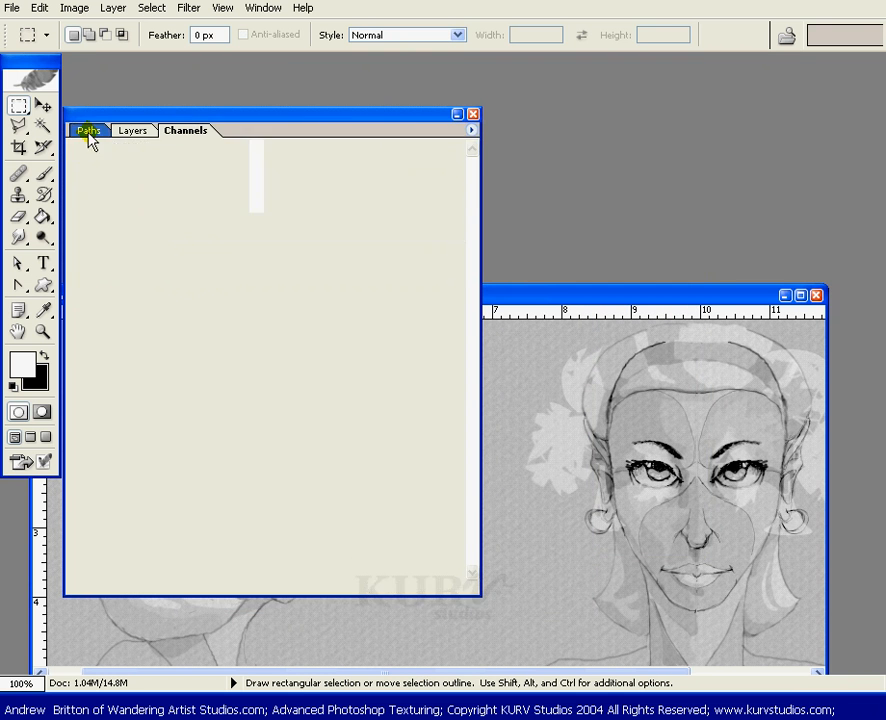
pyautogui.click(473, 131)
pyautogui.click(548, 340)
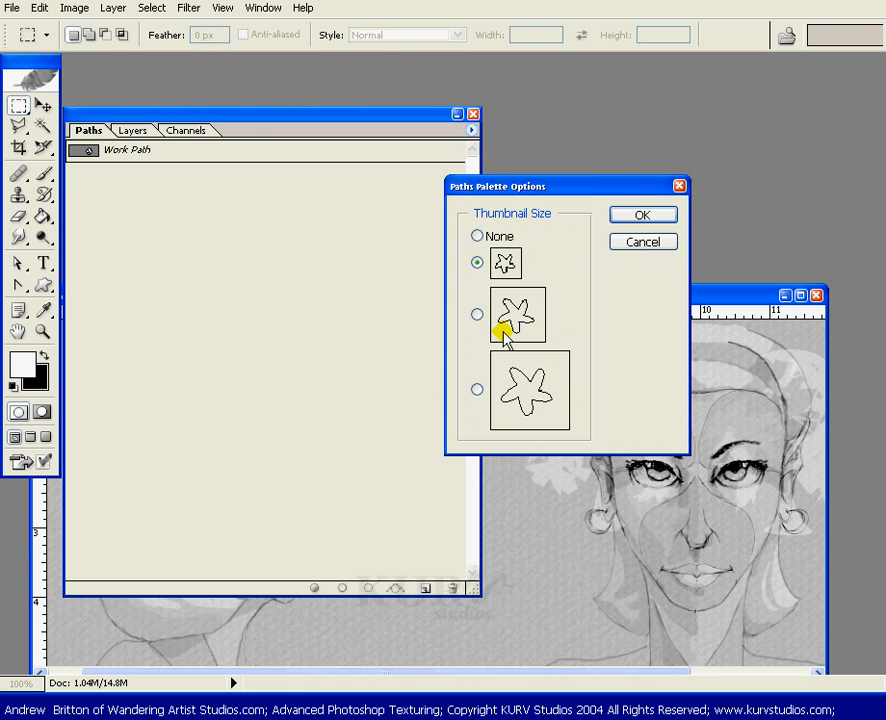
pyautogui.click(524, 388)
pyautogui.click(631, 218)
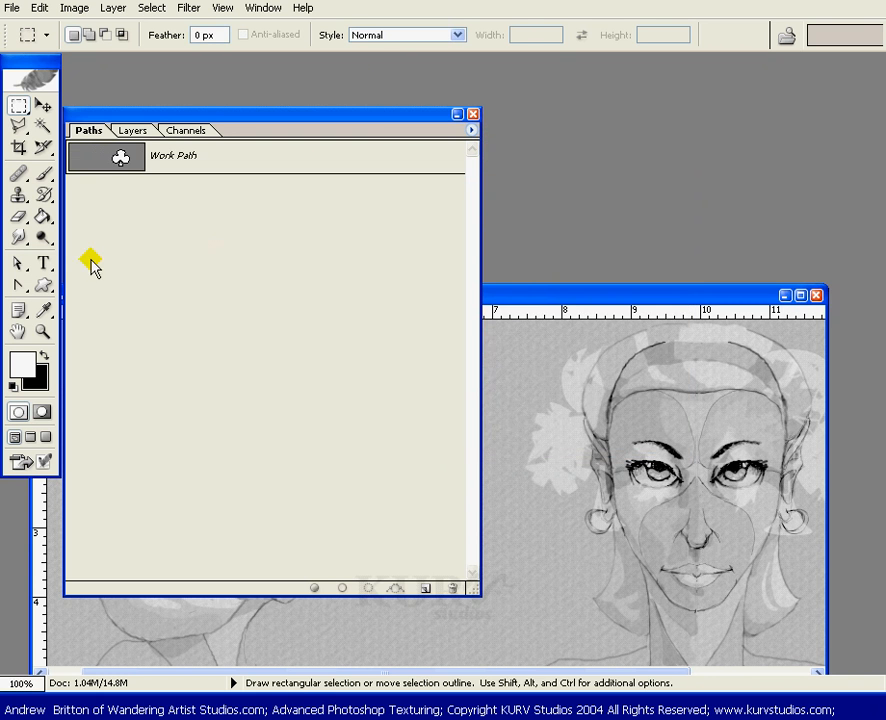
# - Reposition the Paths, Layers and Channels palette group, shrink it to a compact size, and hide it
pyautogui.moveTo(184, 118); pyautogui.dragTo(230, 89)
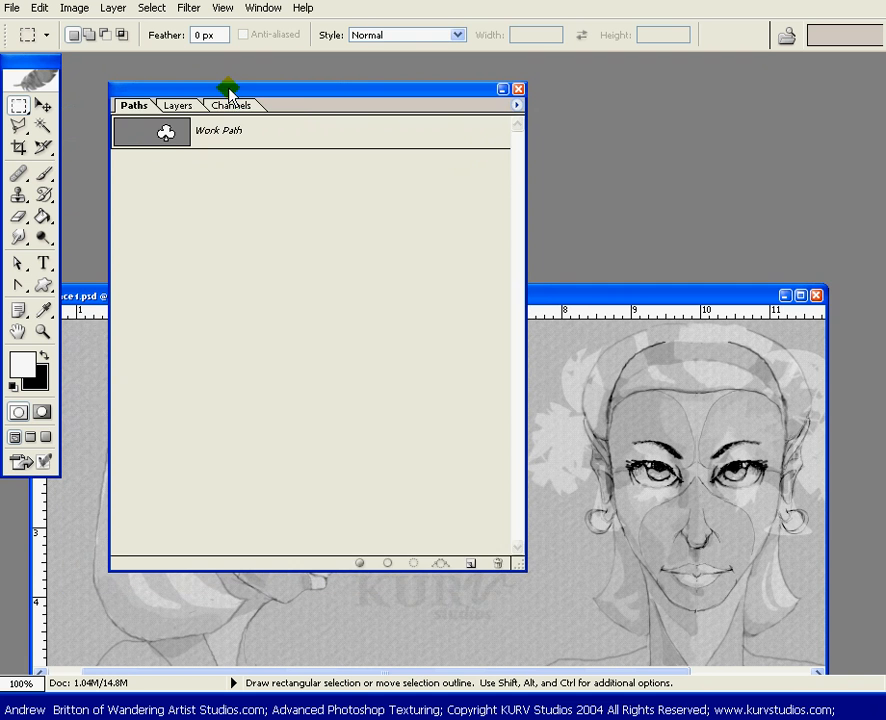
pyautogui.click(502, 90)
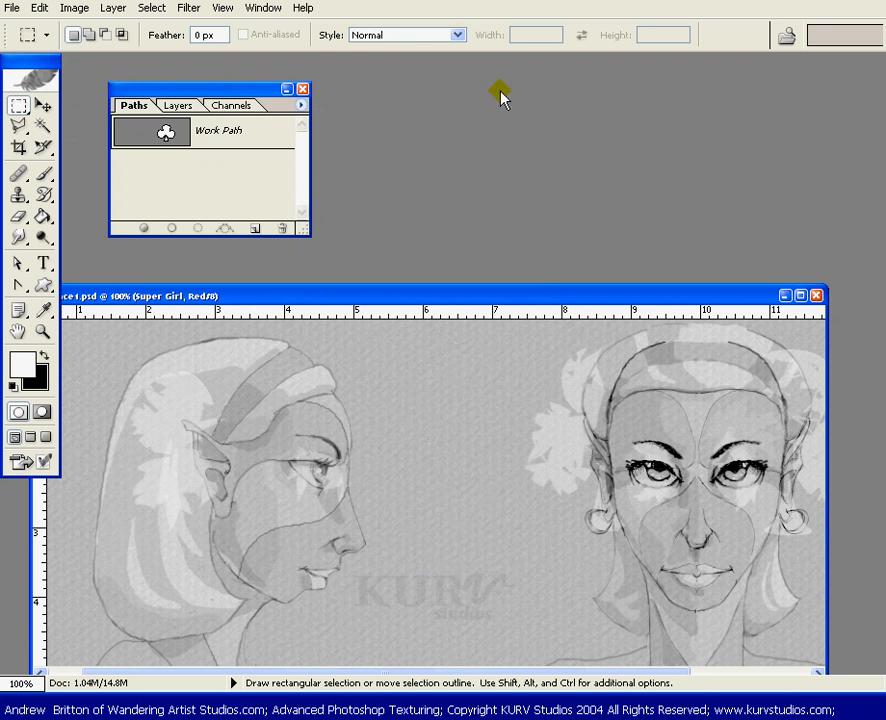
pyautogui.press('F7')
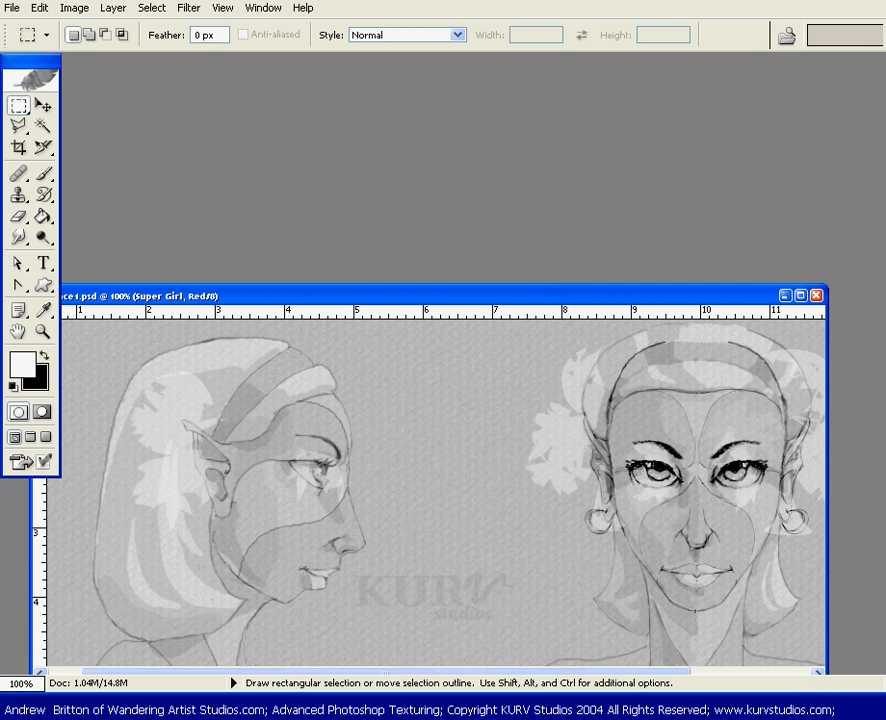
# - Move the History palette beside the toolbox, review its History Options, and accept the current settings
pyautogui.moveTo(885, 262); pyautogui.dragTo(213, 72)
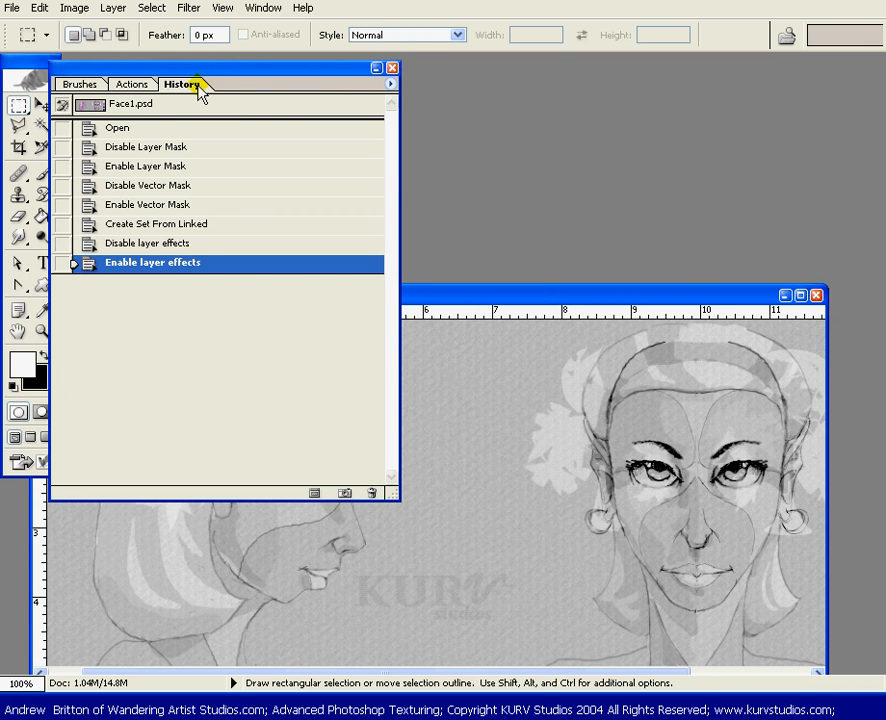
pyautogui.click(390, 84)
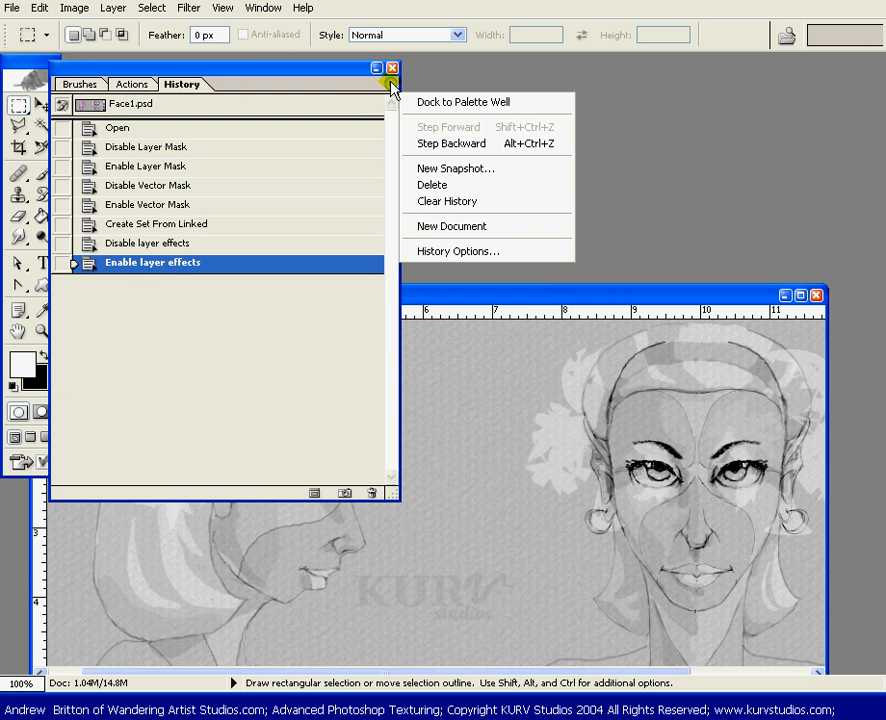
pyautogui.click(460, 252)
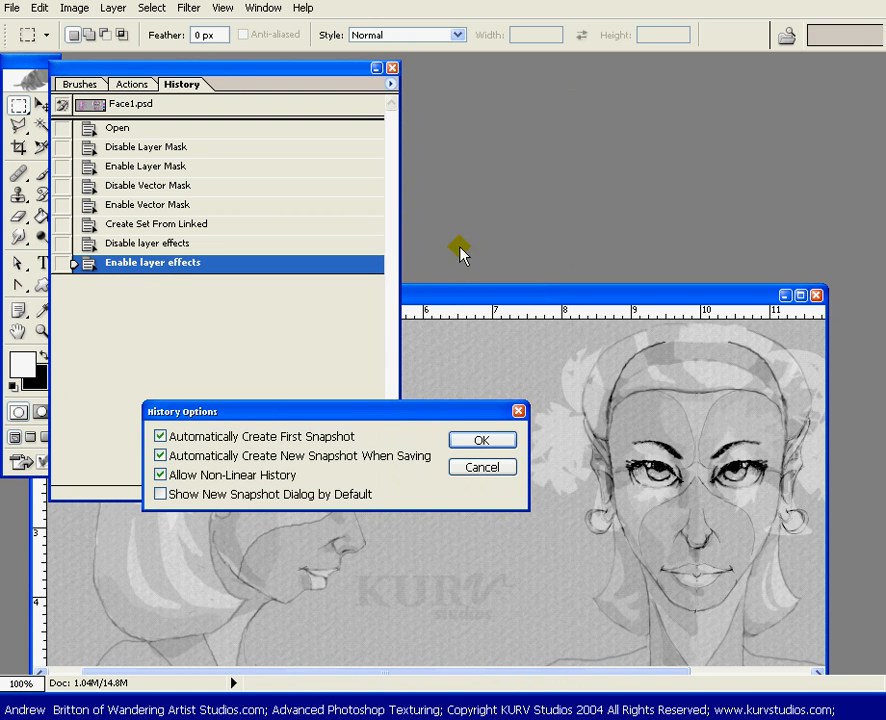
pyautogui.moveTo(378, 414); pyautogui.dragTo(357, 268)
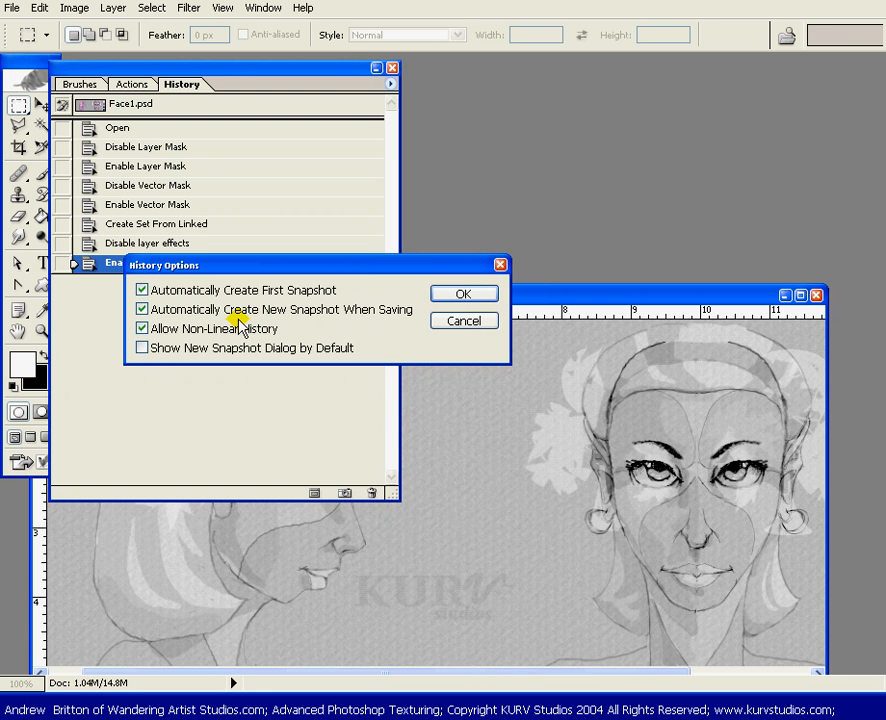
pyautogui.click(463, 294)
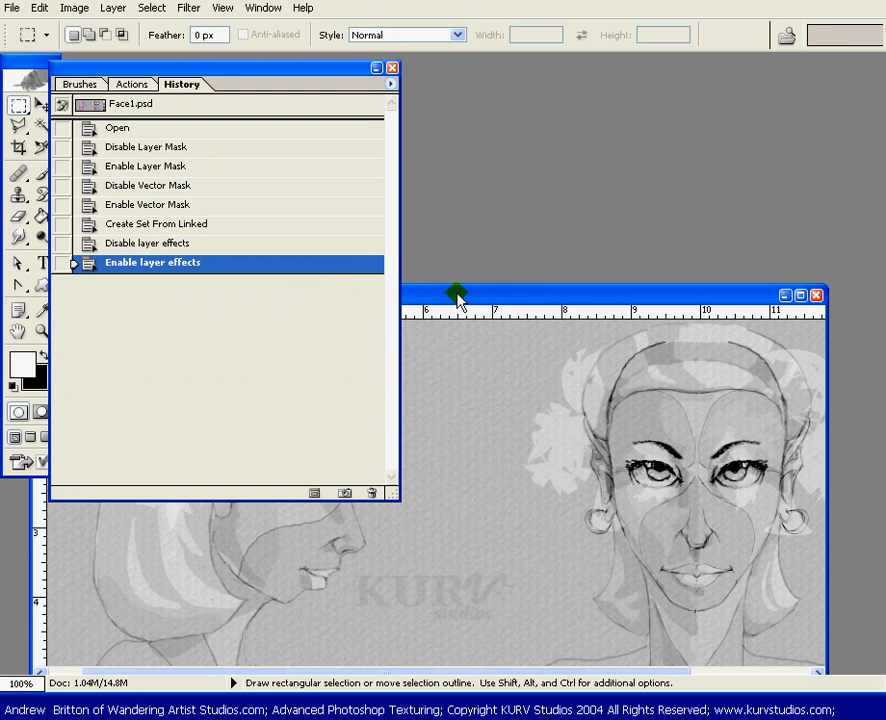
# - Reposition the document window and History palette, activate the Brush tool, and add a new layer to Face1.psd
pyautogui.moveTo(447, 298); pyautogui.dragTo(522, 262)
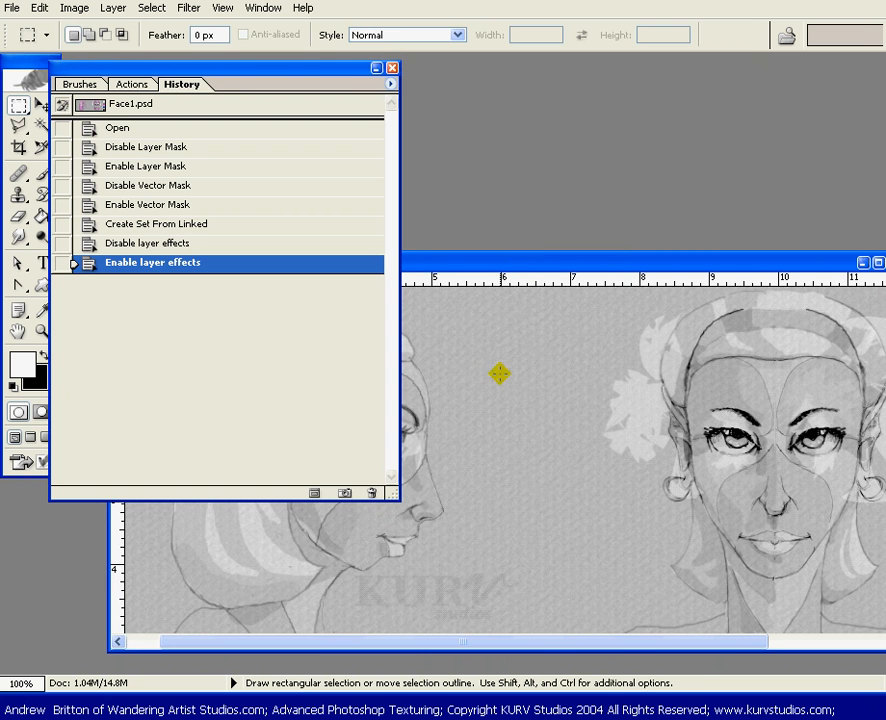
pyautogui.press('b')
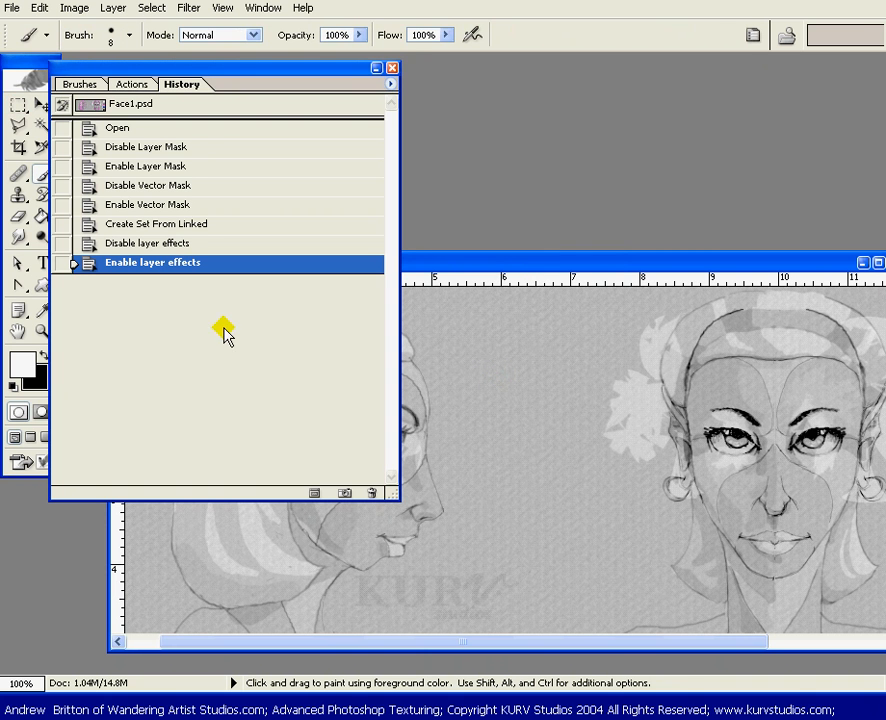
pyautogui.moveTo(198, 72); pyautogui.dragTo(214, 66)
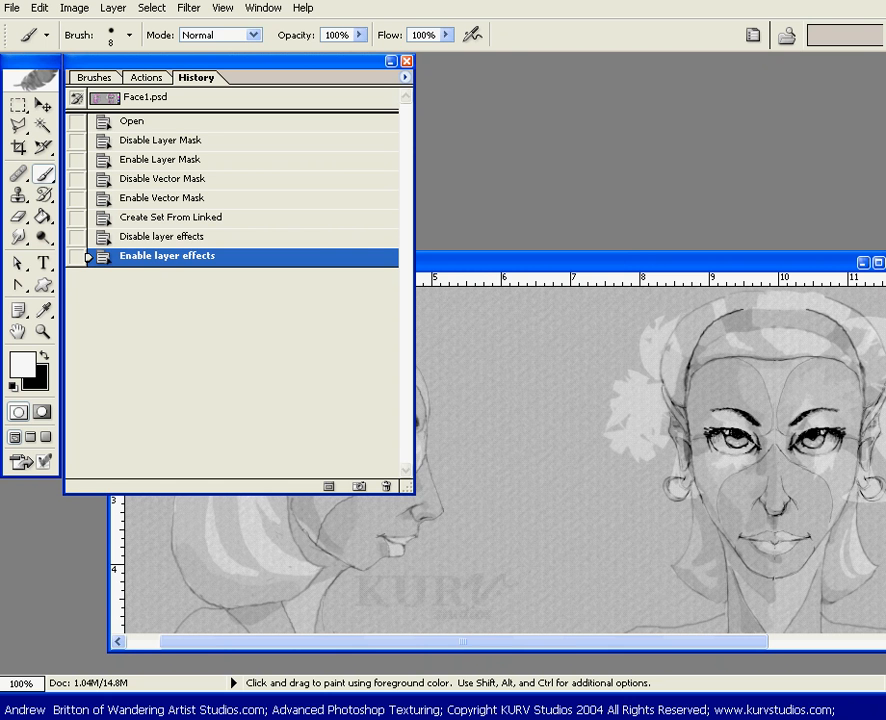
pyautogui.hotkey('ctrl', 'shift', 'n')
pyautogui.press('Return')
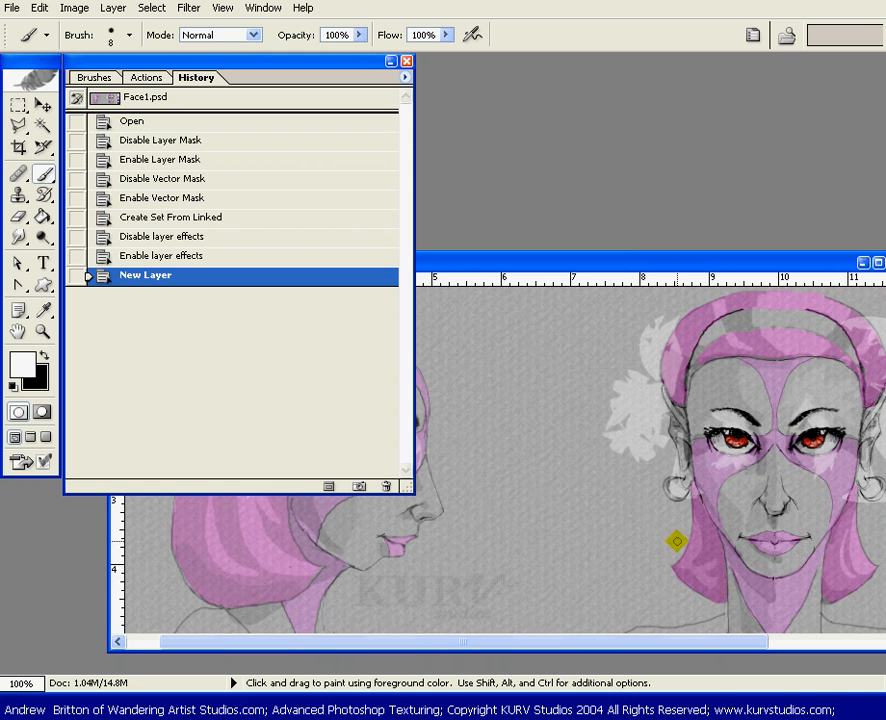
# - Paint white scribbles across both face drawings on the new layer, shifting the document window to reach the profile
pyautogui.moveTo(556, 478)
pyautogui.mouseDown()
pyautogui.moveTo(538, 522)
pyautogui.moveTo(655, 421)
pyautogui.moveTo(538, 417)
pyautogui.moveTo(534, 532)
pyautogui.moveTo(466, 428)
pyautogui.moveTo(617, 305)
pyautogui.moveTo(593, 508)
pyautogui.moveTo(761, 568)
pyautogui.moveTo(604, 513)
pyautogui.moveTo(586, 416)
pyautogui.mouseUp()
pyautogui.moveTo(451, 253); pyautogui.dragTo(600, 181)
pyautogui.moveTo(544, 346); pyautogui.dragTo(522, 364)
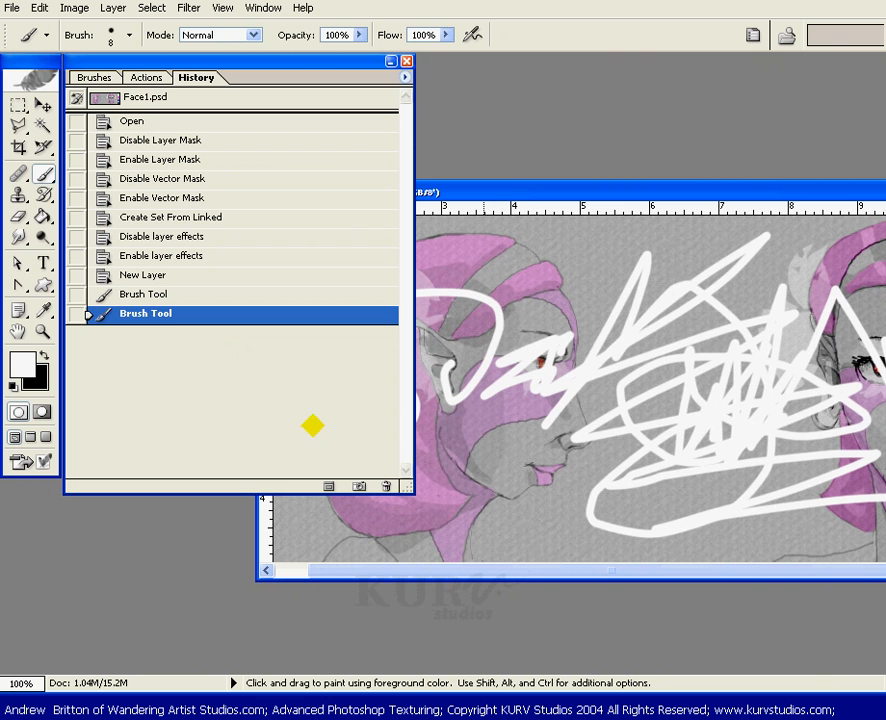
pyautogui.click(472, 316)
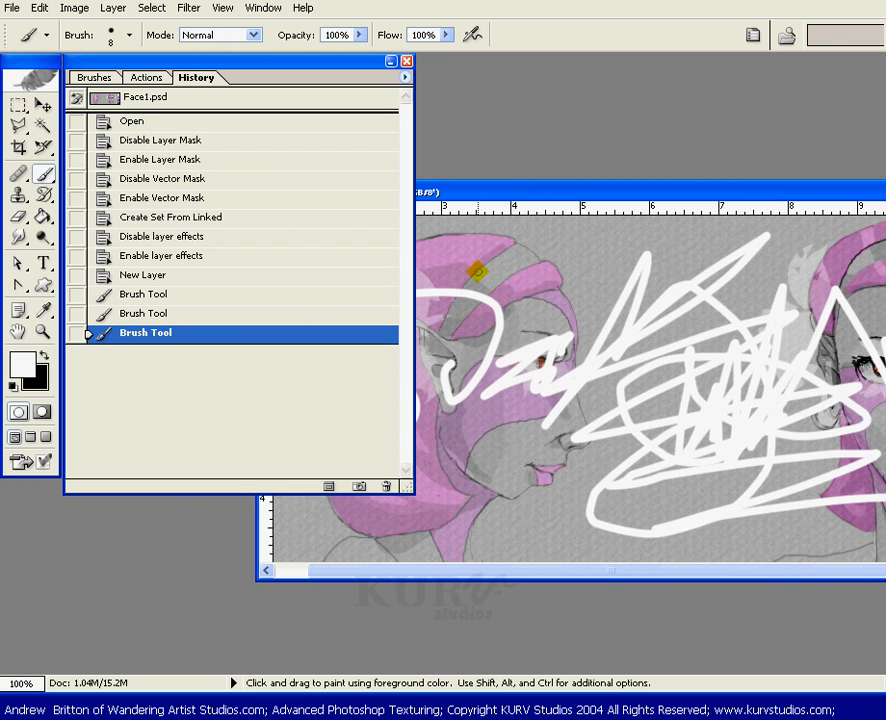
pyautogui.moveTo(503, 193); pyautogui.dragTo(371, 284)
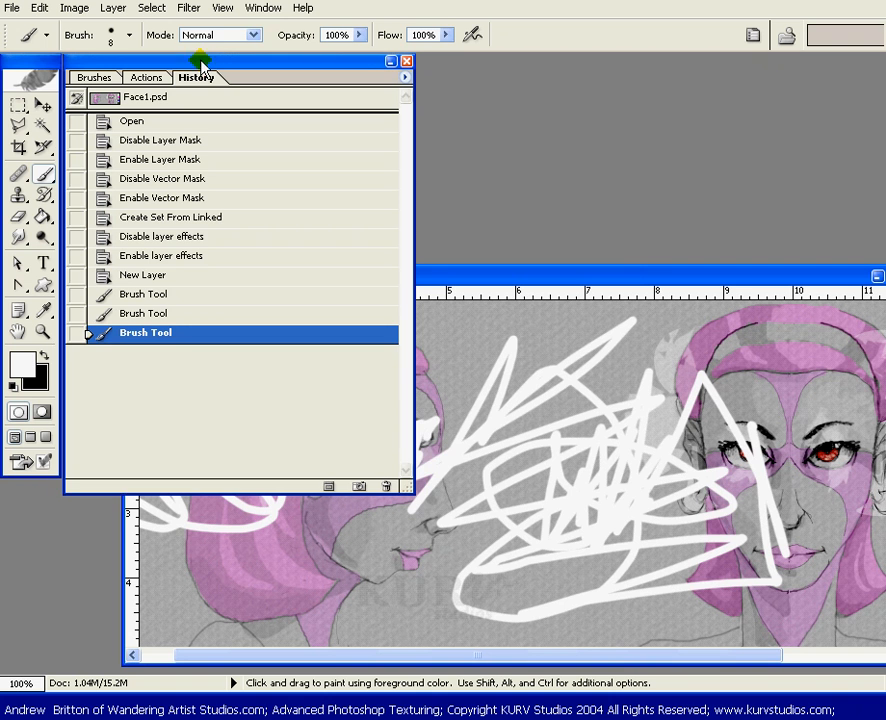
pyautogui.moveTo(201, 66)
pyautogui.mouseDown()
pyautogui.moveTo(200, 25)
pyautogui.moveTo(206, 30)
pyautogui.mouseUp()
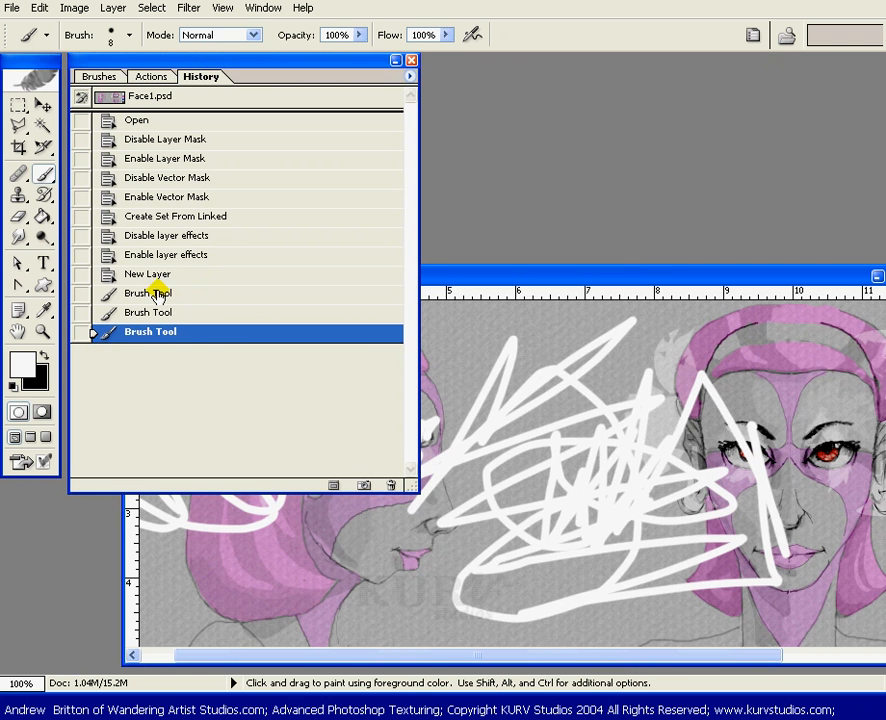
# - Return to the New Layer history state and paint two black scribbles across the face drawings
pyautogui.click(147, 275)
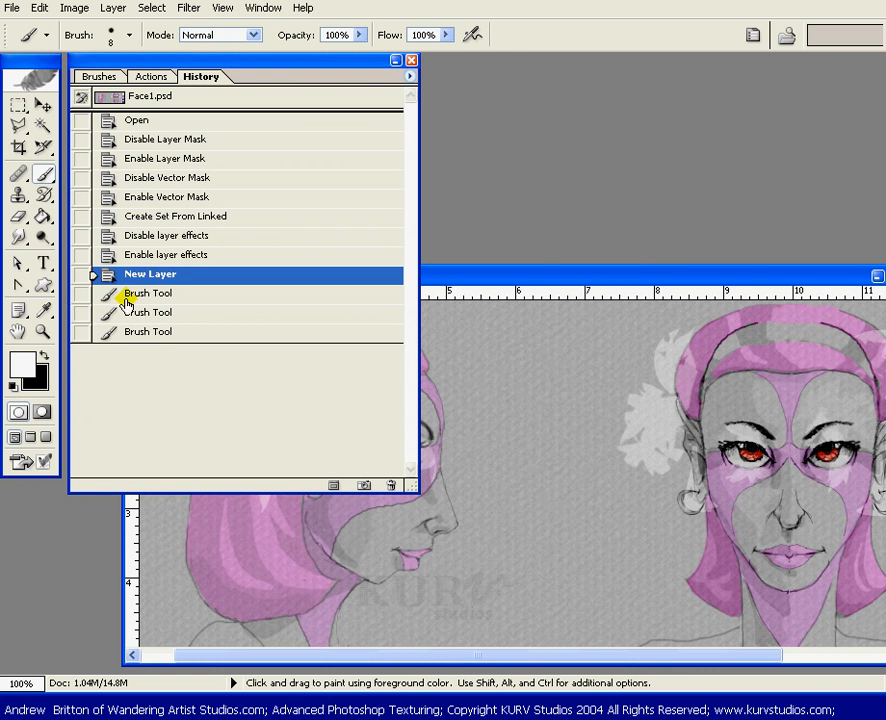
pyautogui.press('x')
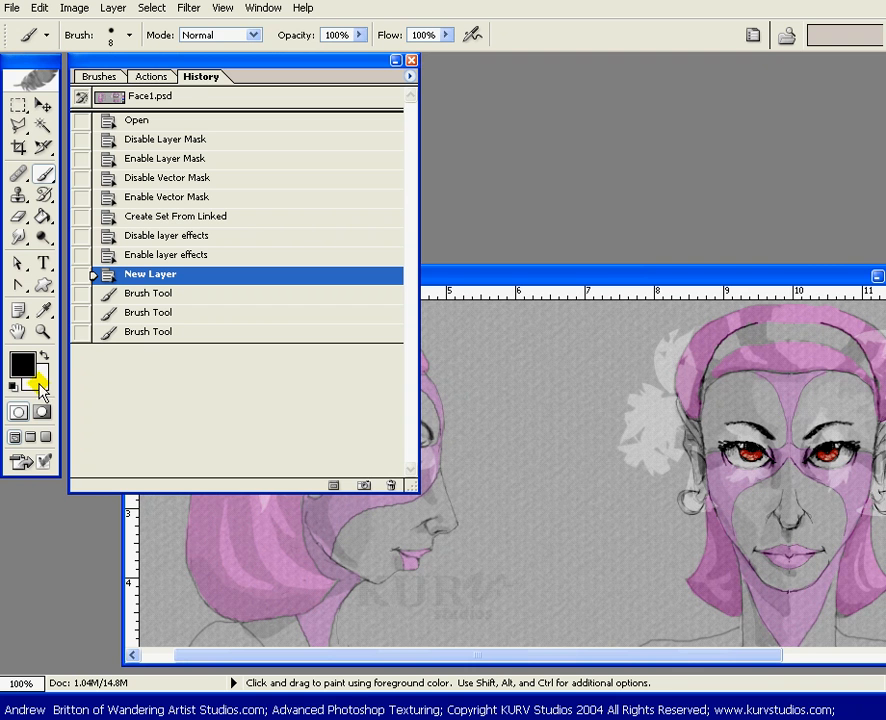
pyautogui.moveTo(514, 419)
pyautogui.mouseDown()
pyautogui.moveTo(501, 524)
pyautogui.moveTo(612, 528)
pyautogui.moveTo(551, 547)
pyautogui.moveTo(473, 381)
pyautogui.moveTo(475, 435)
pyautogui.moveTo(539, 353)
pyautogui.moveTo(626, 353)
pyautogui.moveTo(676, 405)
pyautogui.moveTo(689, 382)
pyautogui.moveTo(684, 537)
pyautogui.moveTo(736, 440)
pyautogui.moveTo(699, 548)
pyautogui.moveTo(761, 537)
pyautogui.moveTo(726, 457)
pyautogui.moveTo(811, 509)
pyautogui.moveTo(798, 457)
pyautogui.moveTo(743, 456)
pyautogui.mouseUp()
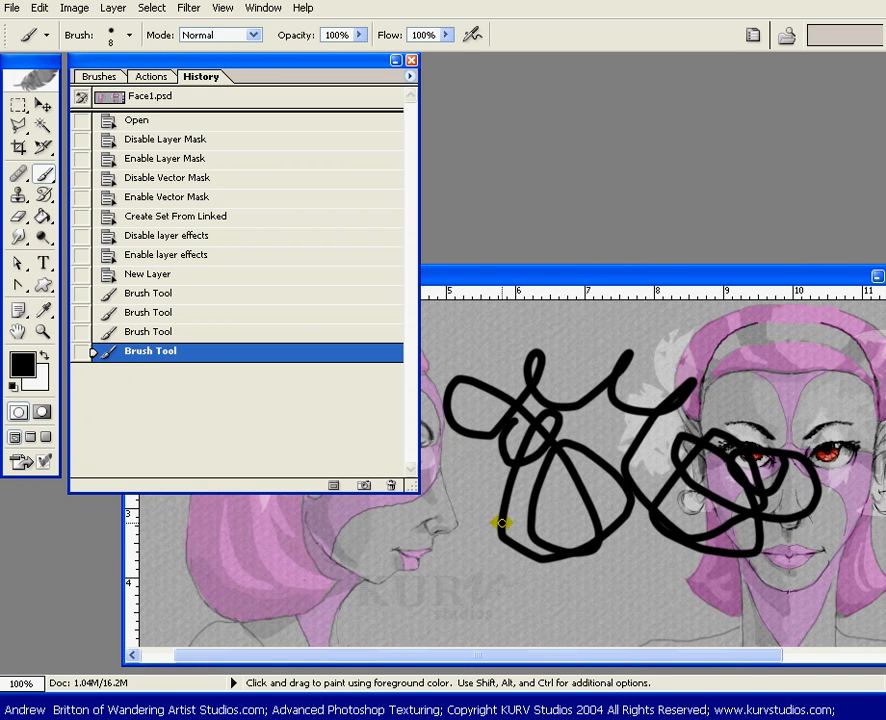
pyautogui.moveTo(498, 524)
pyautogui.mouseDown()
pyautogui.moveTo(466, 584)
pyautogui.moveTo(428, 547)
pyautogui.moveTo(456, 618)
pyautogui.moveTo(299, 534)
pyautogui.moveTo(330, 561)
pyautogui.moveTo(279, 592)
pyautogui.moveTo(313, 559)
pyautogui.moveTo(248, 605)
pyautogui.moveTo(216, 602)
pyautogui.mouseUp()
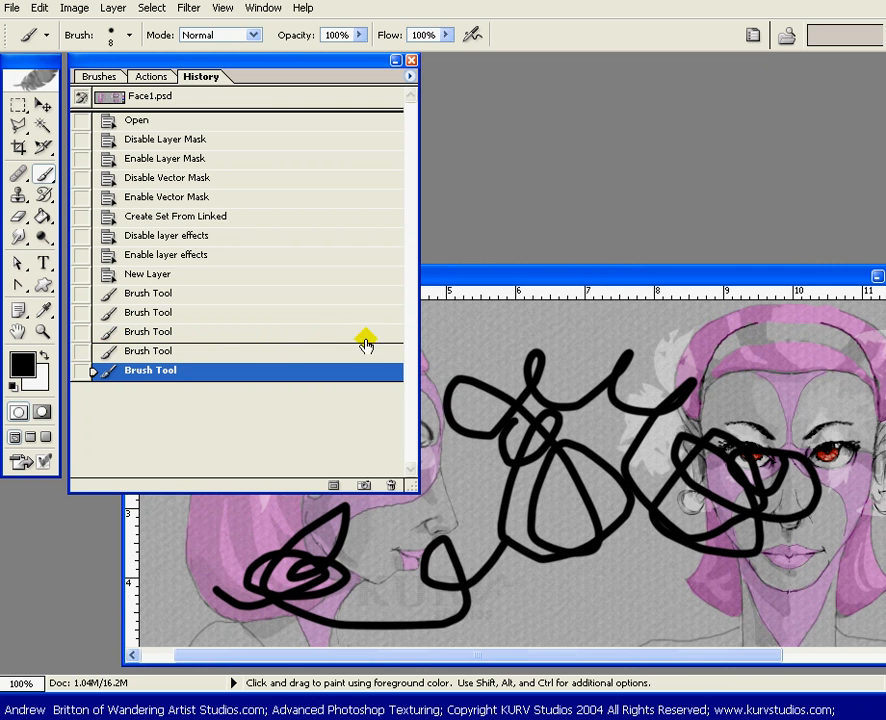
# - Compare the white and black brush strokes by switching between their history states, ending at the New Layer state
pyautogui.click(219, 334)
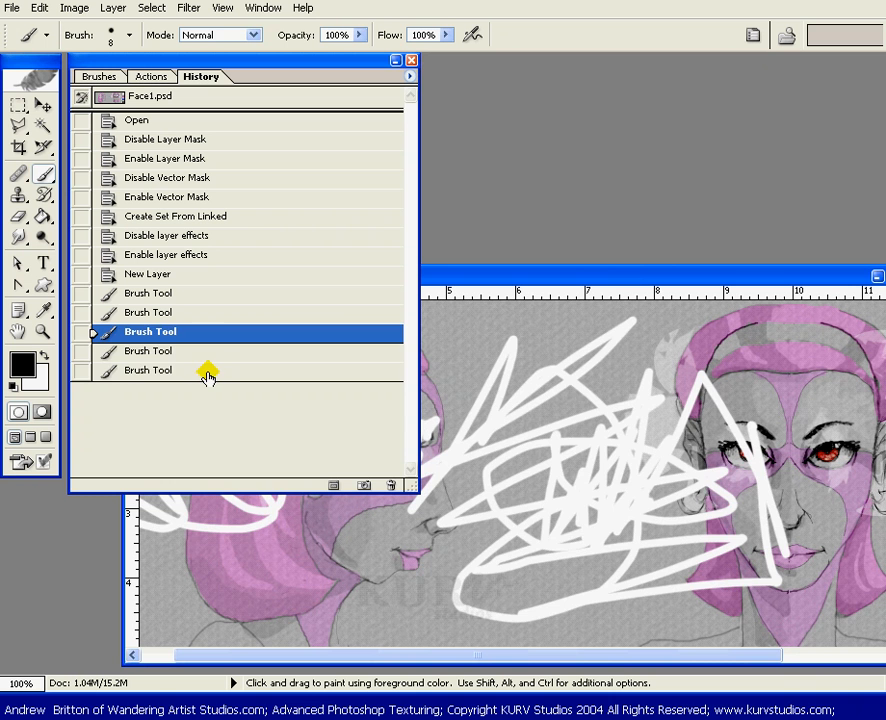
pyautogui.click(207, 372)
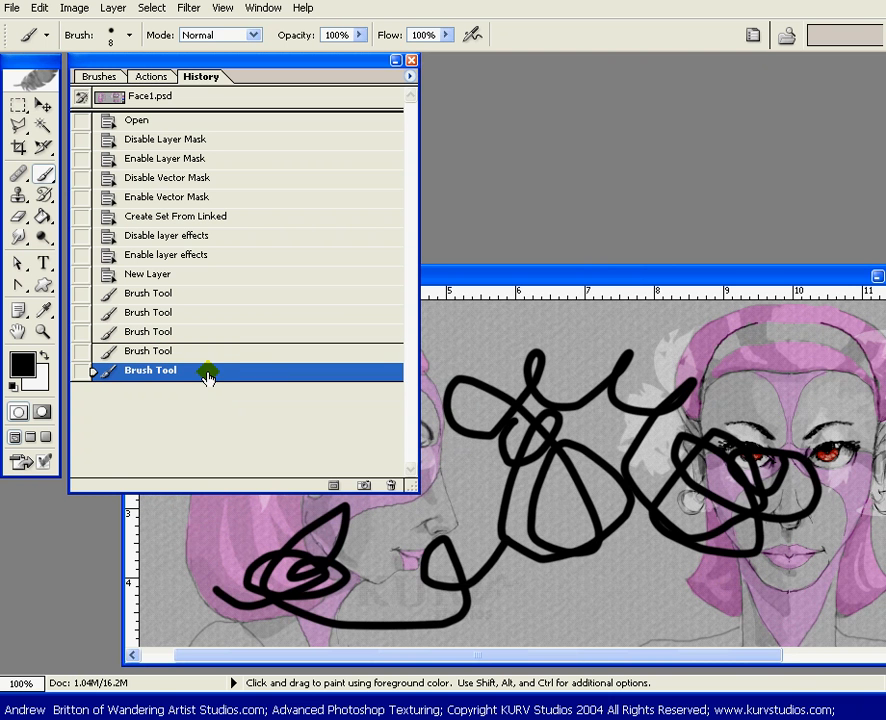
pyautogui.click(193, 311)
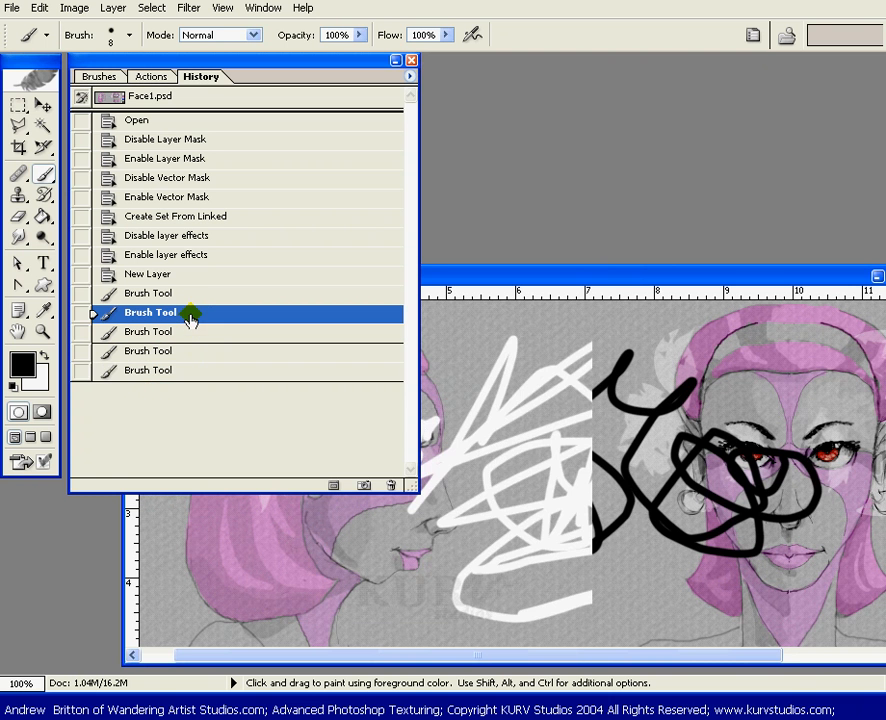
pyautogui.click(193, 296)
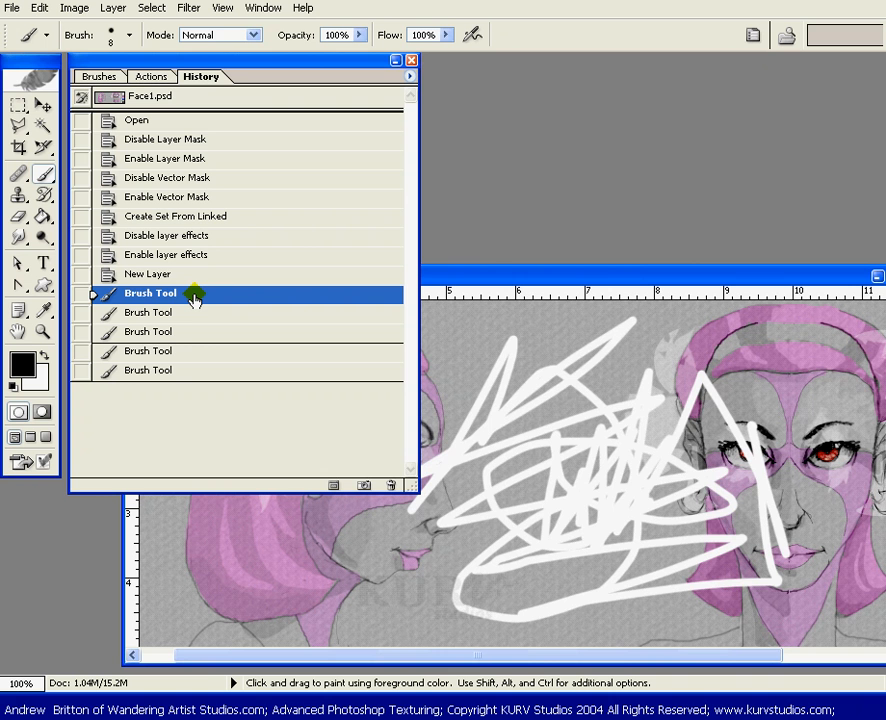
pyautogui.click(191, 350)
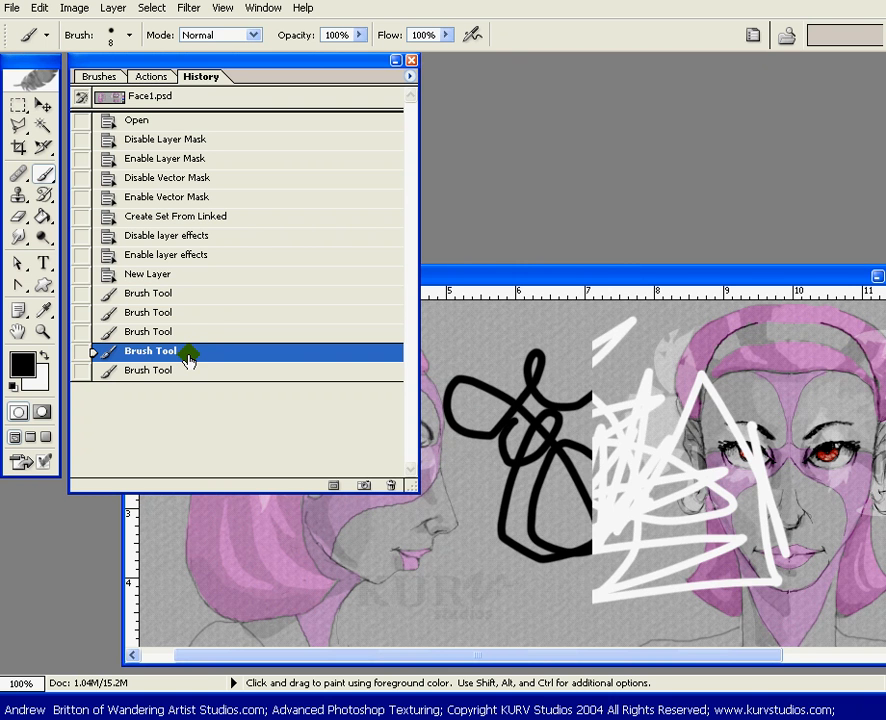
pyautogui.click(182, 276)
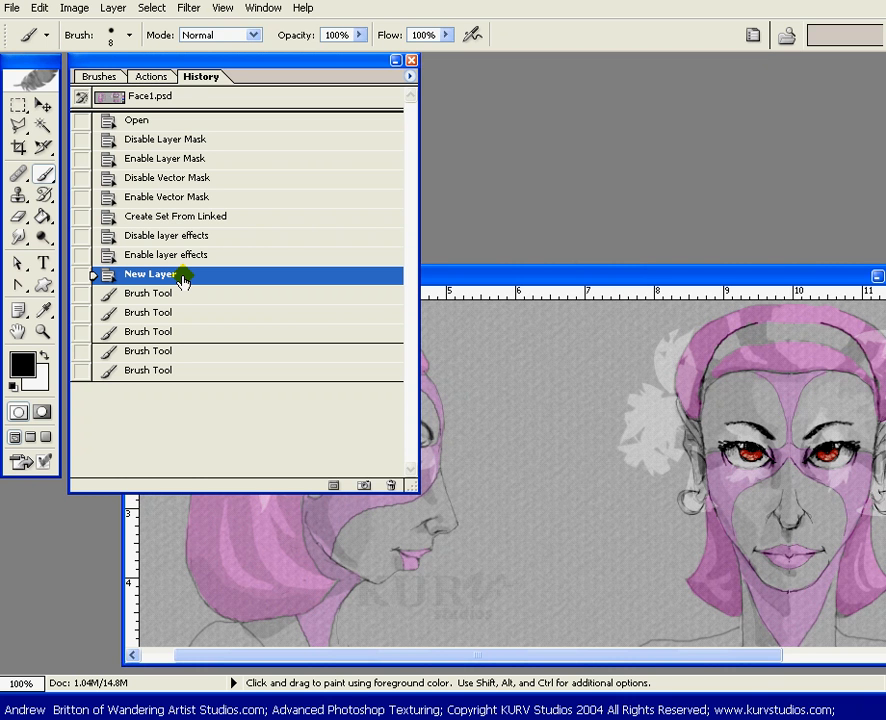
# - Turn off Allow Non-Linear History in the History Options
pyautogui.click(411, 80)
pyautogui.click(508, 246)
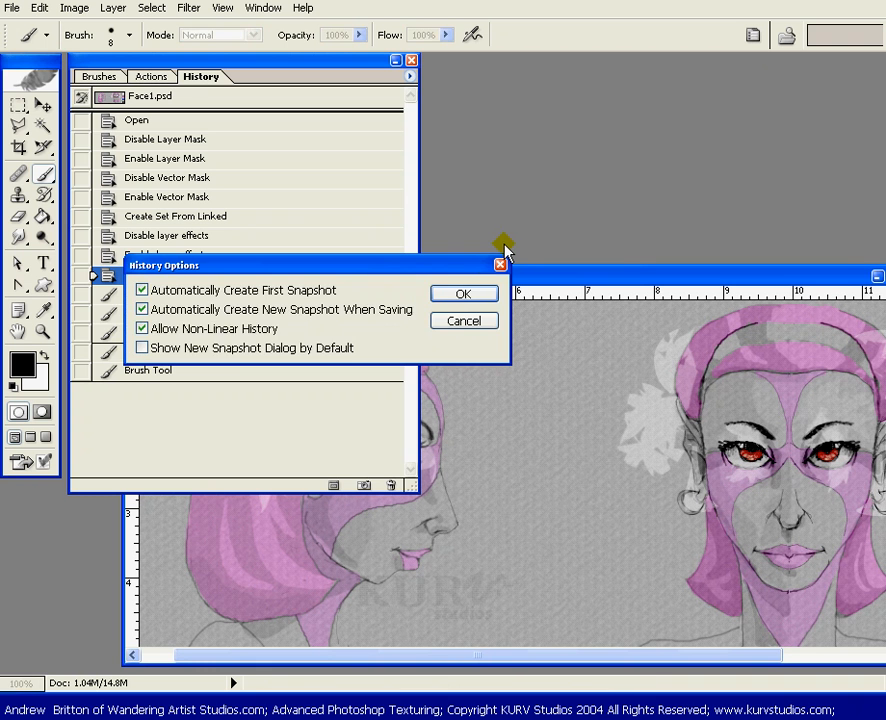
pyautogui.click(452, 296)
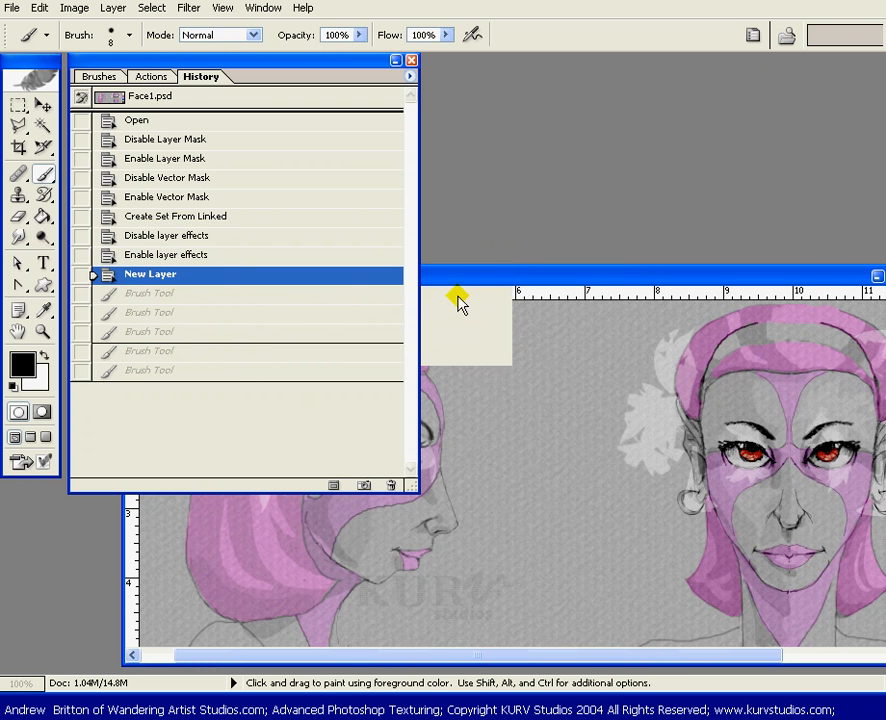
# - Restore the last black stroke's history state and paint a white scribble over it, stepping back once to paint a different one
pyautogui.click(193, 374)
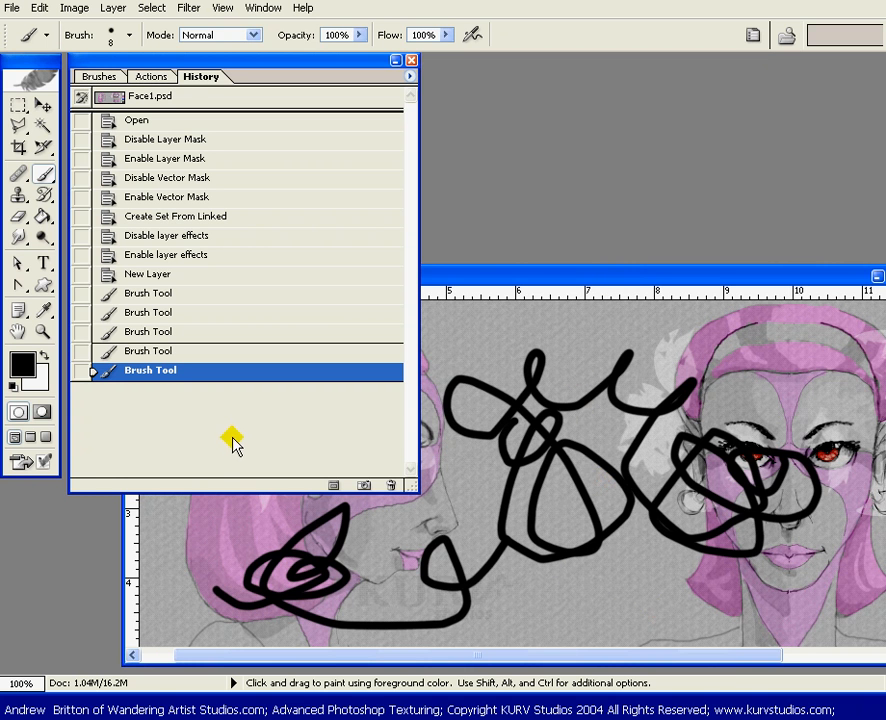
pyautogui.press('x')
pyautogui.moveTo(544, 556)
pyautogui.mouseDown()
pyautogui.moveTo(478, 598)
pyautogui.moveTo(337, 580)
pyautogui.moveTo(431, 577)
pyautogui.moveTo(461, 439)
pyautogui.moveTo(660, 597)
pyautogui.moveTo(572, 670)
pyautogui.moveTo(572, 390)
pyautogui.mouseUp()
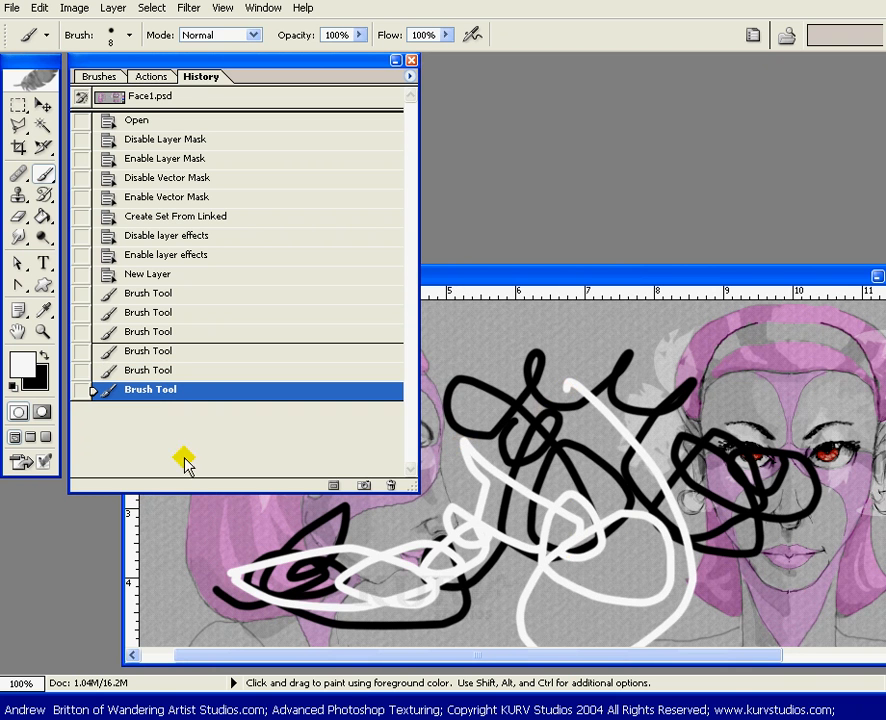
pyautogui.click(153, 375)
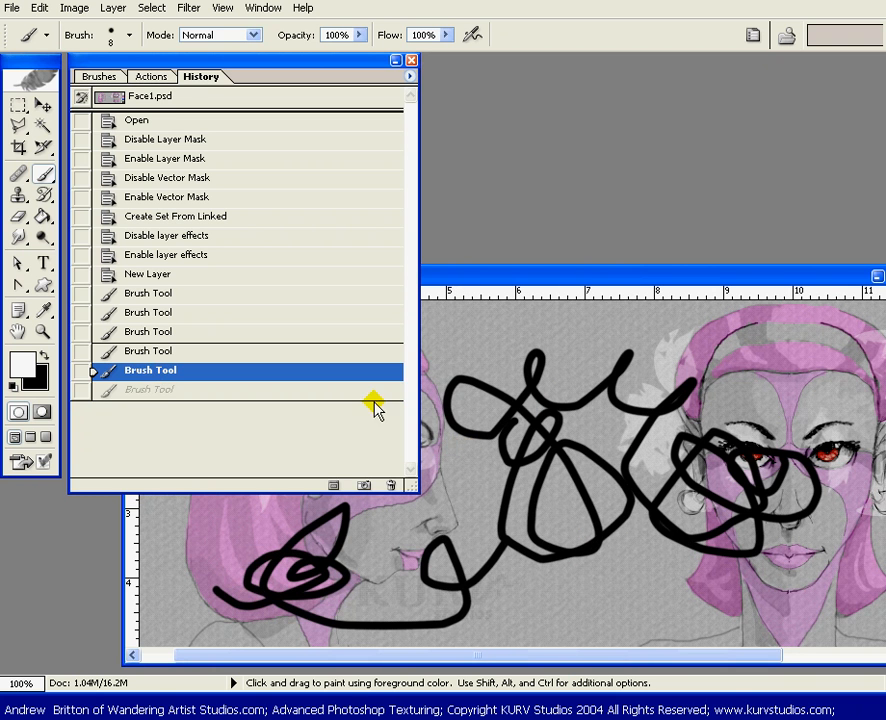
pyautogui.moveTo(588, 338)
pyautogui.mouseDown()
pyautogui.moveTo(519, 431)
pyautogui.moveTo(497, 376)
pyautogui.moveTo(463, 348)
pyautogui.moveTo(662, 415)
pyautogui.moveTo(646, 388)
pyautogui.moveTo(680, 465)
pyautogui.mouseUp()
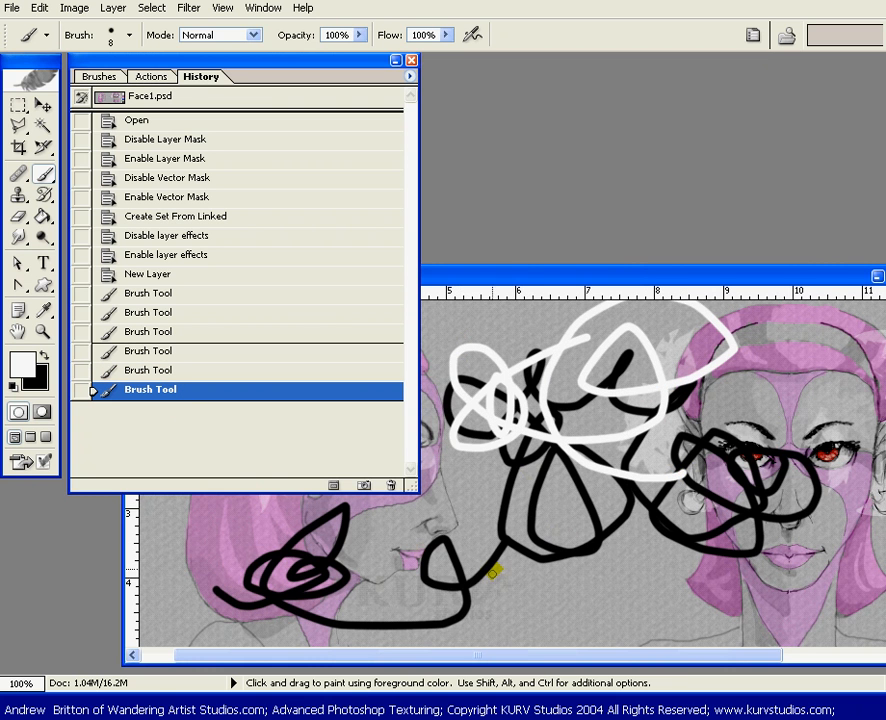
# - Set the foreground color to bright red, step back to the last black stroke, and paint a red scribble over the faces
pyautogui.click(20, 366)
pyautogui.moveTo(480, 571); pyautogui.dragTo(490, 558)
pyautogui.click(661, 542)
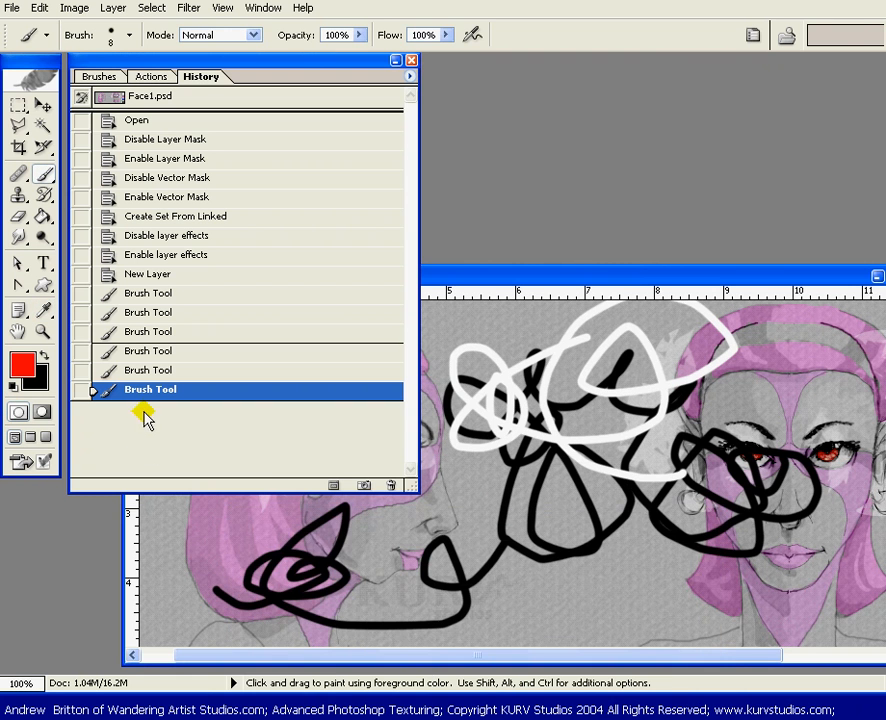
pyautogui.click(150, 372)
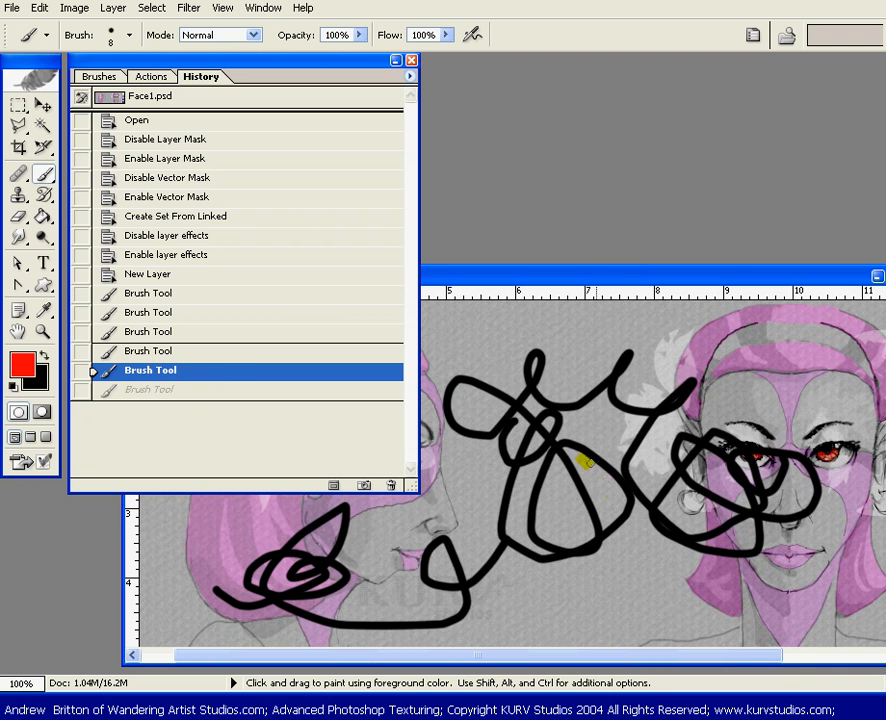
pyautogui.moveTo(584, 412)
pyautogui.mouseDown()
pyautogui.moveTo(561, 481)
pyautogui.moveTo(620, 421)
pyautogui.moveTo(573, 595)
pyautogui.moveTo(644, 585)
pyautogui.moveTo(729, 402)
pyautogui.moveTo(650, 433)
pyautogui.moveTo(739, 435)
pyautogui.moveTo(660, 535)
pyautogui.moveTo(482, 312)
pyautogui.moveTo(696, 463)
pyautogui.moveTo(652, 341)
pyautogui.moveTo(545, 476)
pyautogui.mouseUp()
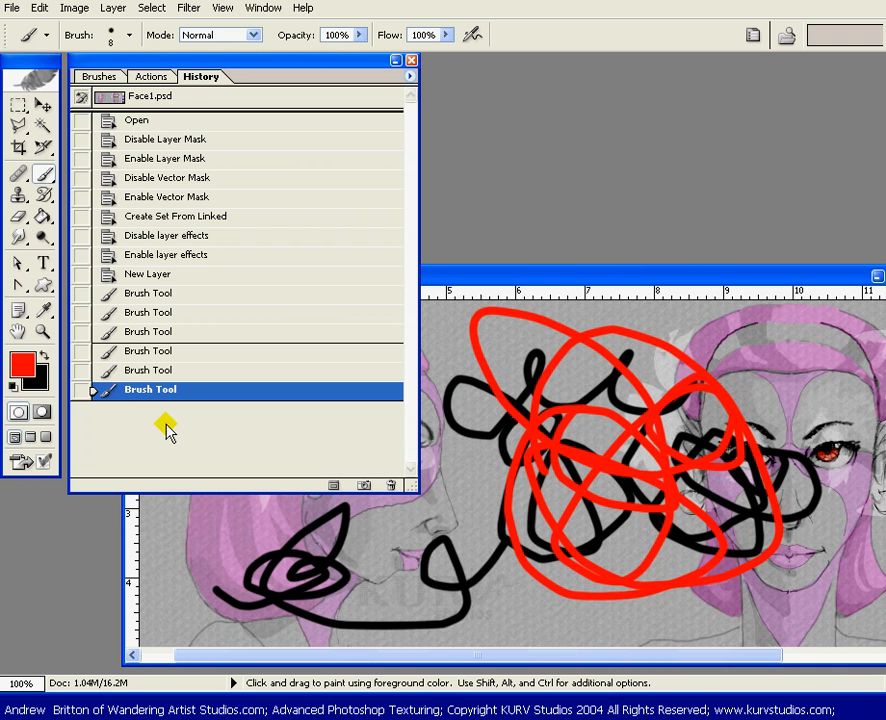
# - Switch between the history states of the last black stroke and the red stroke to compare them
pyautogui.click(150, 372)
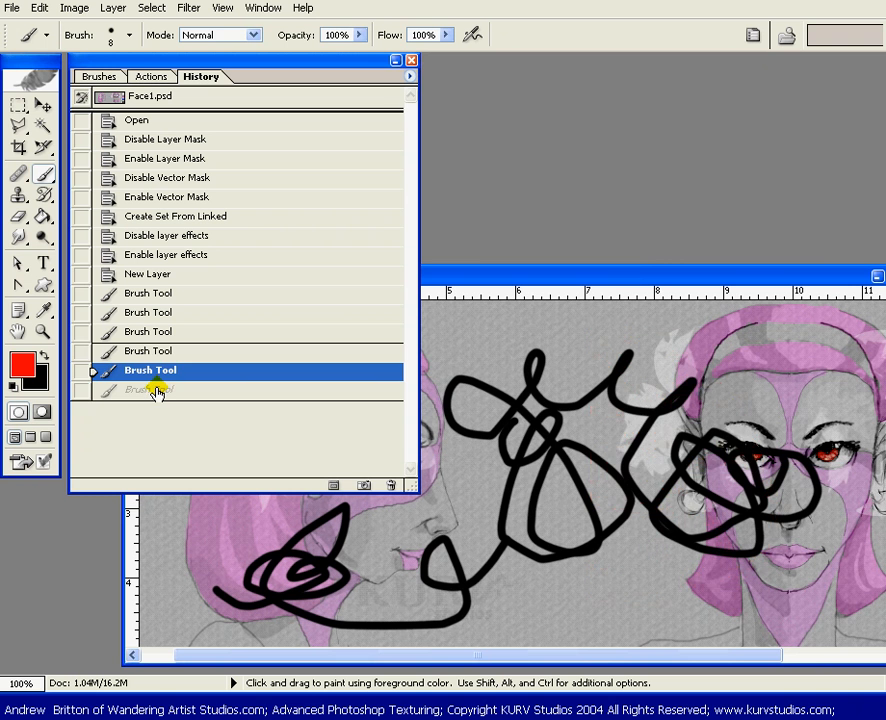
pyautogui.click(152, 384)
pyautogui.click(150, 371)
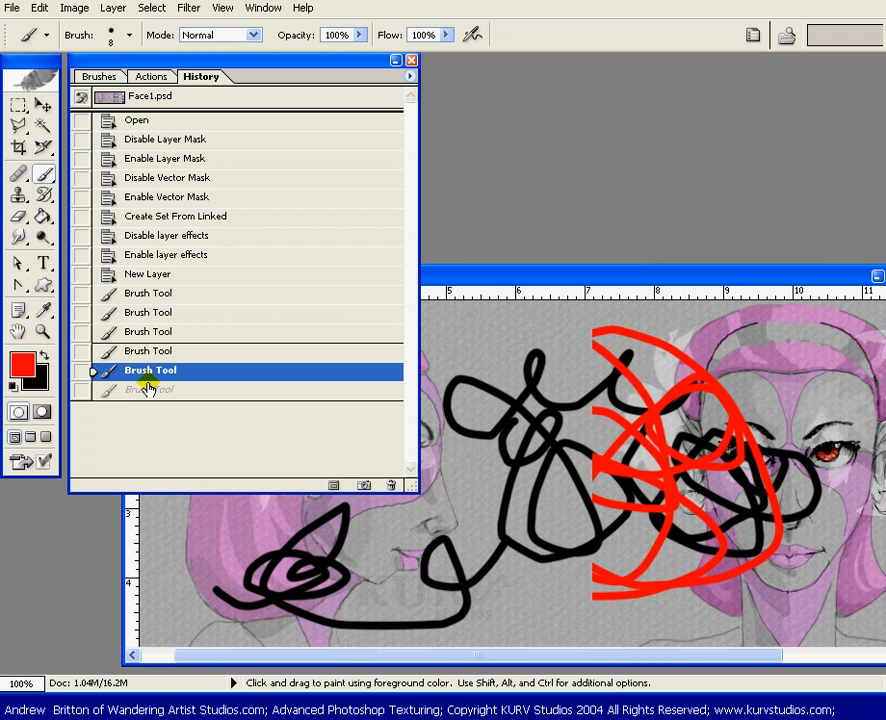
pyautogui.click(149, 388)
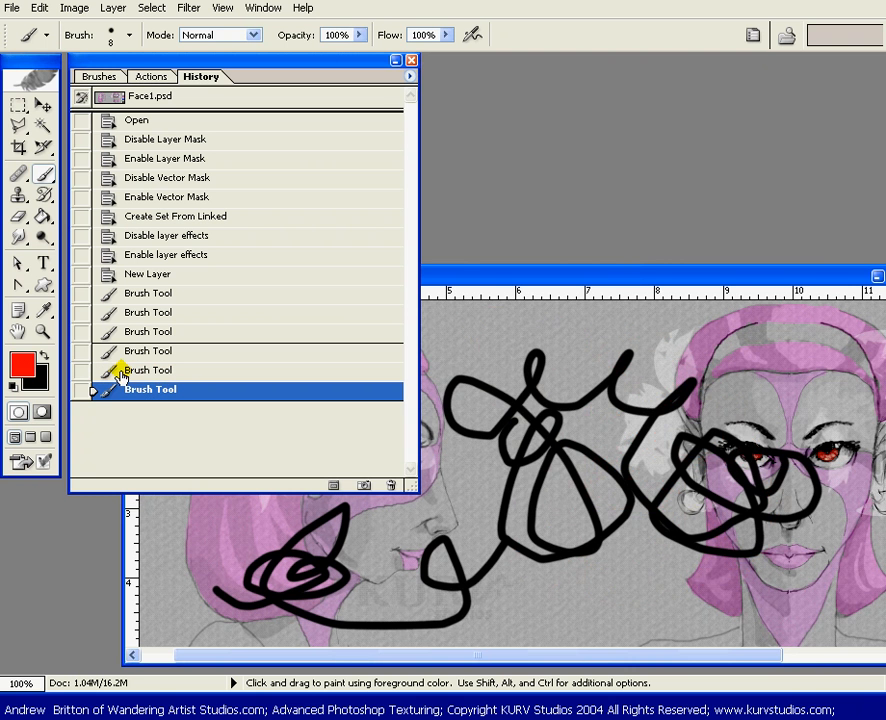
# - Turn on Allow Non-Linear History in the History Options
pyautogui.click(410, 77)
pyautogui.click(486, 245)
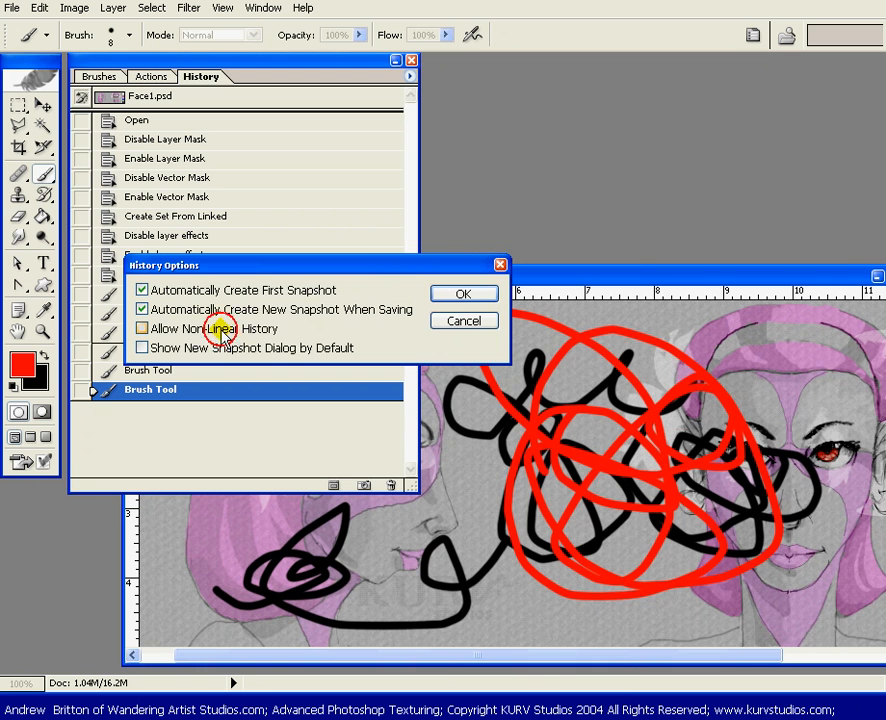
pyautogui.click(470, 292)
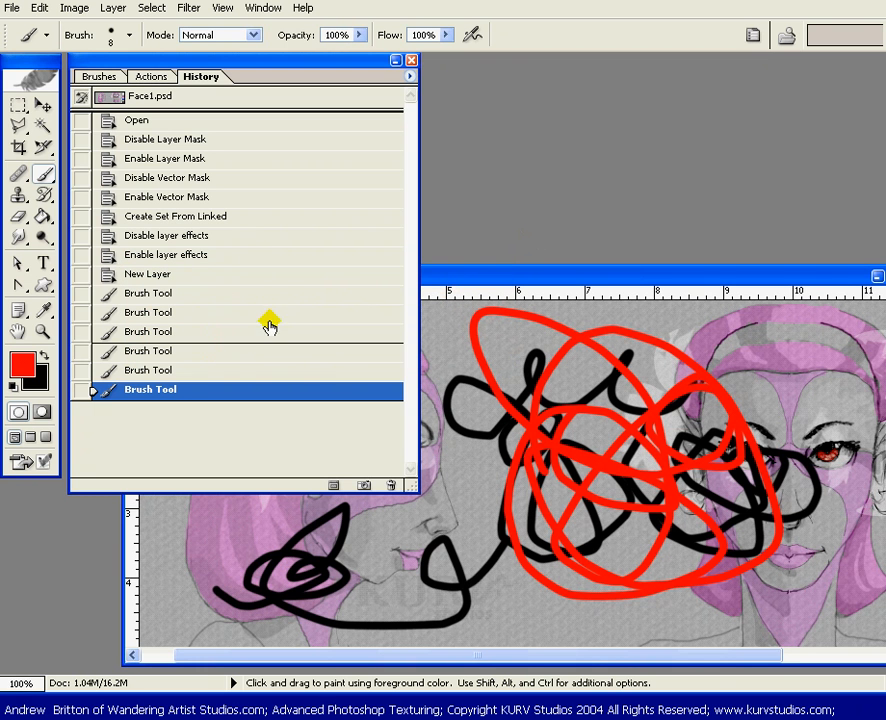
# - Set the earlier black scribble state as the History Brush source and paint with the History Brush over the red scribble on the faces
pyautogui.click(95, 355)
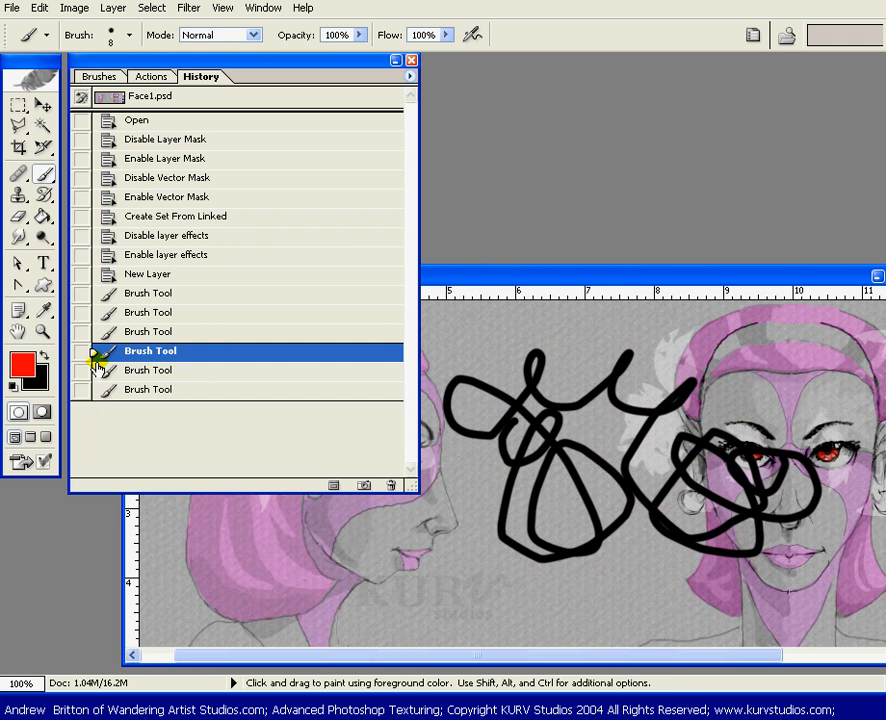
pyautogui.click(96, 391)
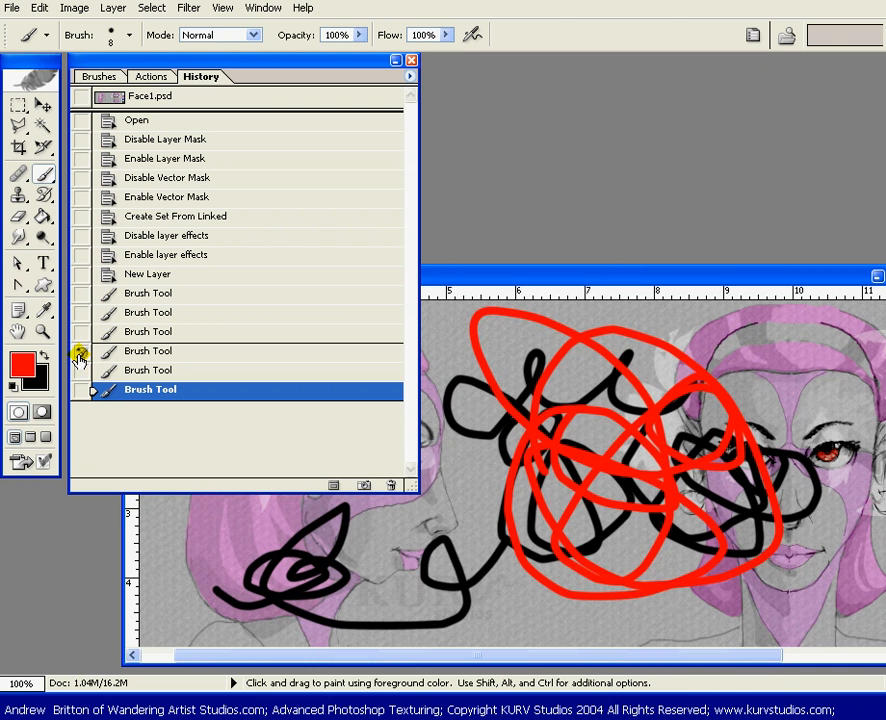
pyautogui.click(44, 195)
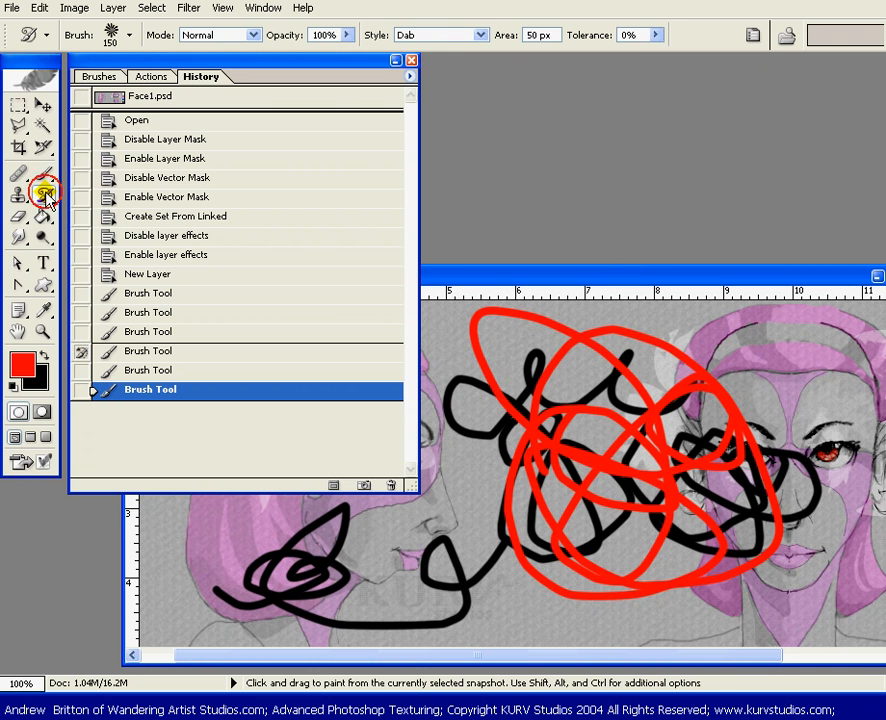
pyautogui.moveTo(45, 197); pyautogui.dragTo(94, 196)
pyautogui.moveTo(588, 408)
pyautogui.mouseDown()
pyautogui.moveTo(556, 430)
pyautogui.moveTo(591, 397)
pyautogui.moveTo(527, 496)
pyautogui.moveTo(631, 379)
pyautogui.moveTo(577, 485)
pyautogui.moveTo(663, 377)
pyautogui.moveTo(621, 467)
pyautogui.moveTo(673, 421)
pyautogui.moveTo(611, 500)
pyautogui.moveTo(750, 395)
pyautogui.moveTo(692, 500)
pyautogui.moveTo(741, 423)
pyautogui.moveTo(686, 455)
pyautogui.moveTo(728, 356)
pyautogui.moveTo(622, 434)
pyautogui.moveTo(678, 342)
pyautogui.moveTo(430, 445)
pyautogui.moveTo(470, 502)
pyautogui.moveTo(345, 568)
pyautogui.moveTo(171, 580)
pyautogui.moveTo(409, 448)
pyautogui.moveTo(661, 438)
pyautogui.moveTo(410, 558)
pyautogui.moveTo(506, 530)
pyautogui.moveTo(729, 522)
pyautogui.moveTo(690, 549)
pyautogui.moveTo(572, 588)
pyautogui.moveTo(515, 593)
pyautogui.moveTo(707, 434)
pyautogui.moveTo(567, 351)
pyautogui.moveTo(437, 359)
pyautogui.moveTo(589, 334)
pyautogui.moveTo(767, 324)
pyautogui.moveTo(643, 465)
pyautogui.moveTo(496, 605)
pyautogui.moveTo(429, 577)
pyautogui.moveTo(481, 564)
pyautogui.moveTo(578, 565)
pyautogui.moveTo(611, 541)
pyautogui.moveTo(607, 623)
pyautogui.mouseUp()
# - Set the white scribble state as the History Brush source and paint strokes from it over the black scribbles
pyautogui.click(134, 331)
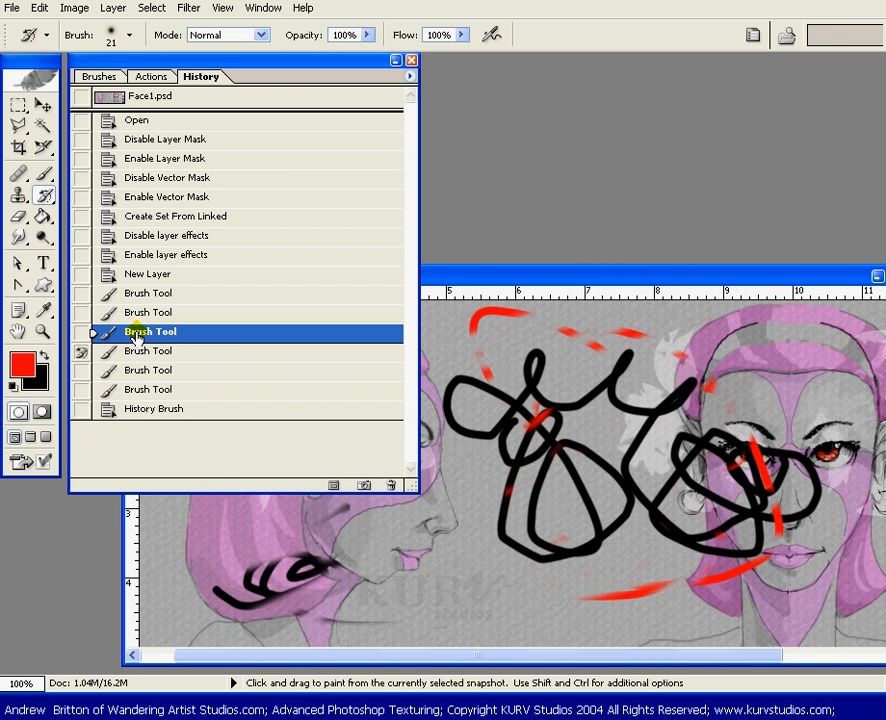
pyautogui.click(140, 408)
pyautogui.click(81, 331)
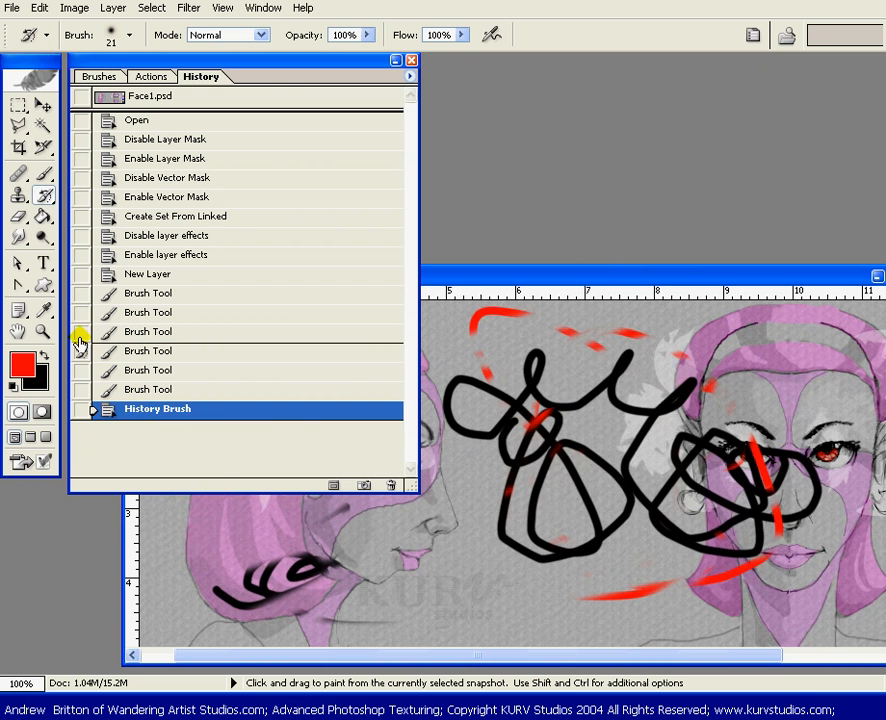
pyautogui.moveTo(543, 356)
pyautogui.mouseDown()
pyautogui.moveTo(508, 433)
pyautogui.moveTo(530, 388)
pyautogui.moveTo(368, 406)
pyautogui.moveTo(483, 380)
pyautogui.moveTo(534, 423)
pyautogui.moveTo(684, 405)
pyautogui.moveTo(504, 415)
pyautogui.moveTo(619, 395)
pyautogui.moveTo(580, 449)
pyautogui.moveTo(437, 483)
pyautogui.moveTo(500, 368)
pyautogui.moveTo(580, 371)
pyautogui.moveTo(590, 472)
pyautogui.moveTo(630, 455)
pyautogui.moveTo(560, 495)
pyautogui.moveTo(526, 542)
pyautogui.moveTo(615, 441)
pyautogui.moveTo(659, 419)
pyautogui.moveTo(642, 497)
pyautogui.moveTo(445, 335)
pyautogui.mouseUp()
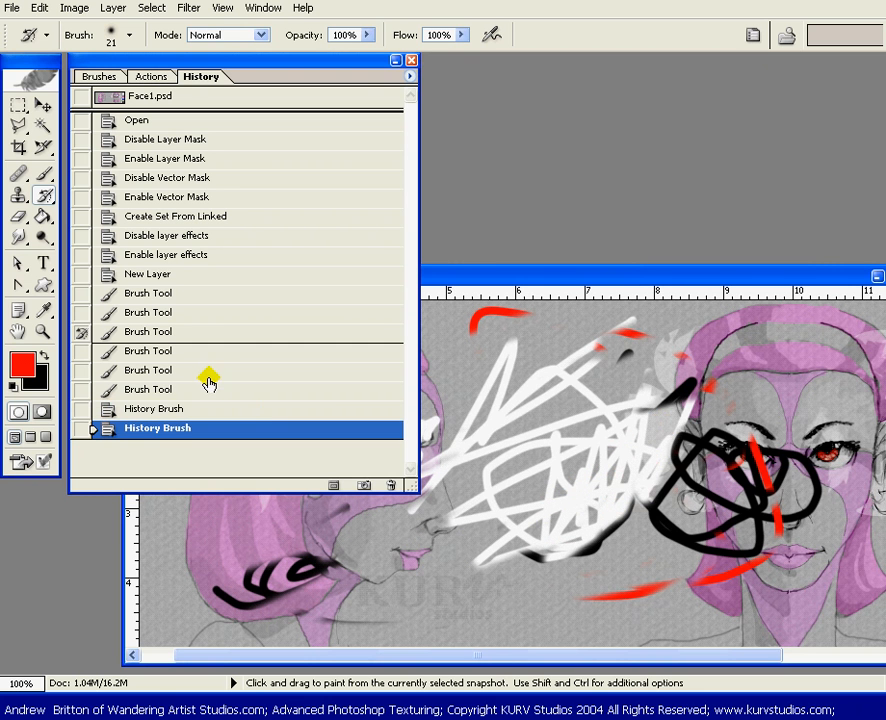
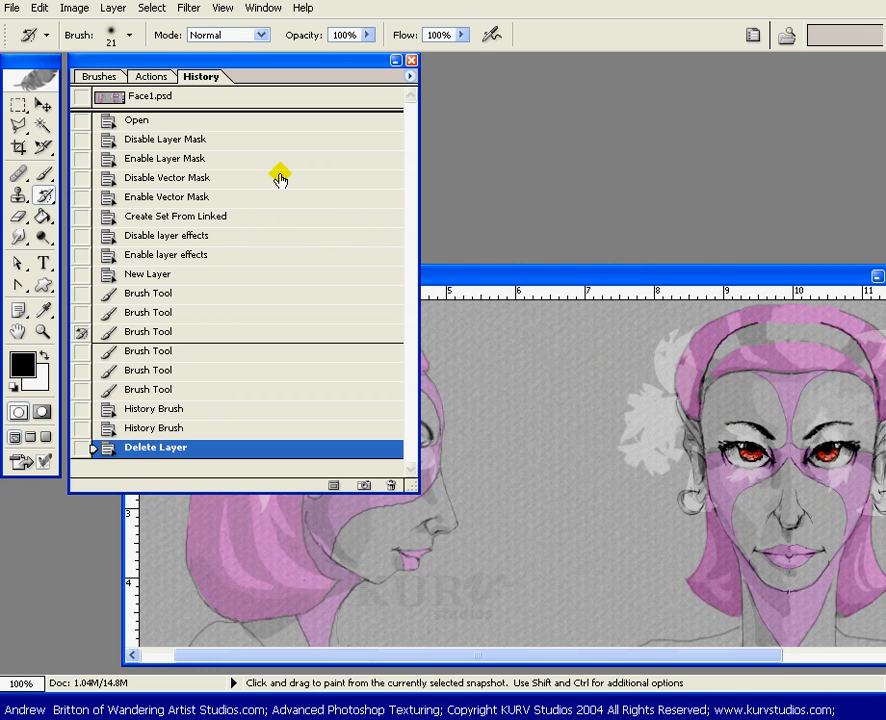
# - Close the History palette, and place the Navigator, Styles, History, Channels and Character palette groups in a scattered layout over the artwork
pyautogui.click(409, 63)
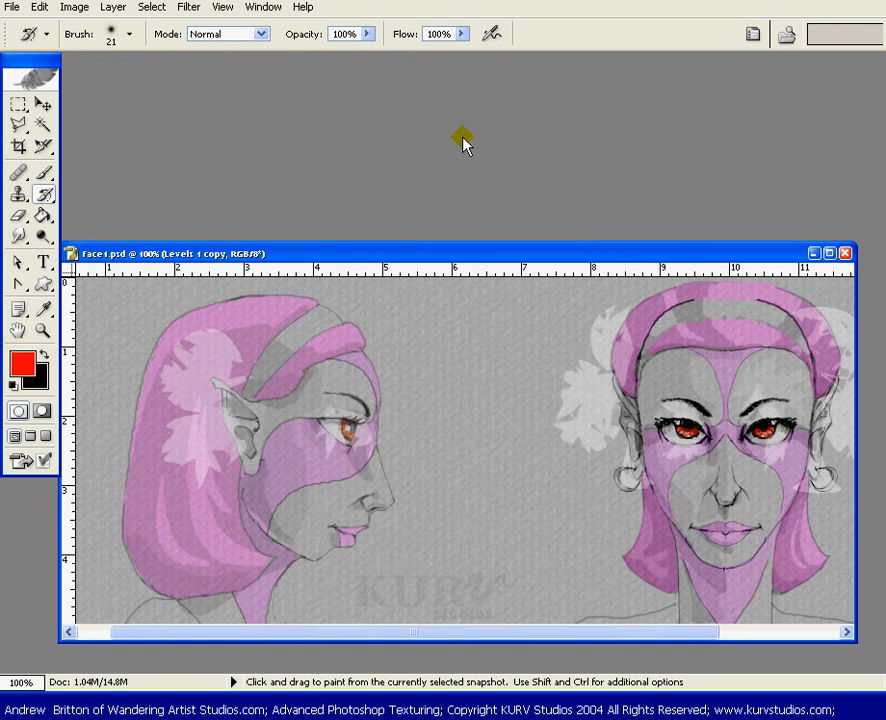
pyautogui.click(262, 10)
pyautogui.moveTo(287, 50)
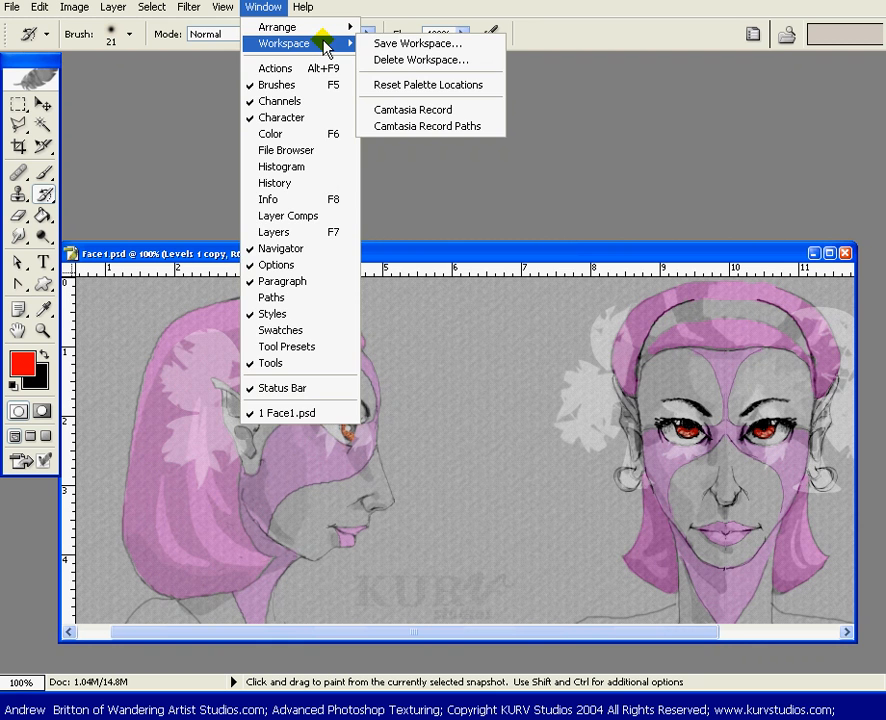
pyautogui.click(696, 100)
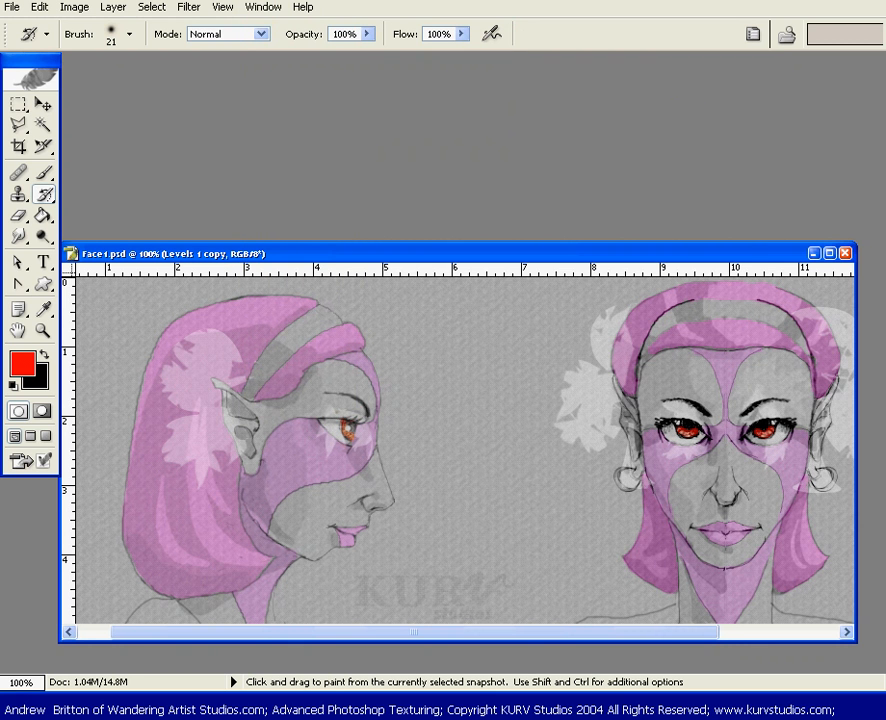
pyautogui.moveTo(600, 170); pyautogui.dragTo(578, 95)
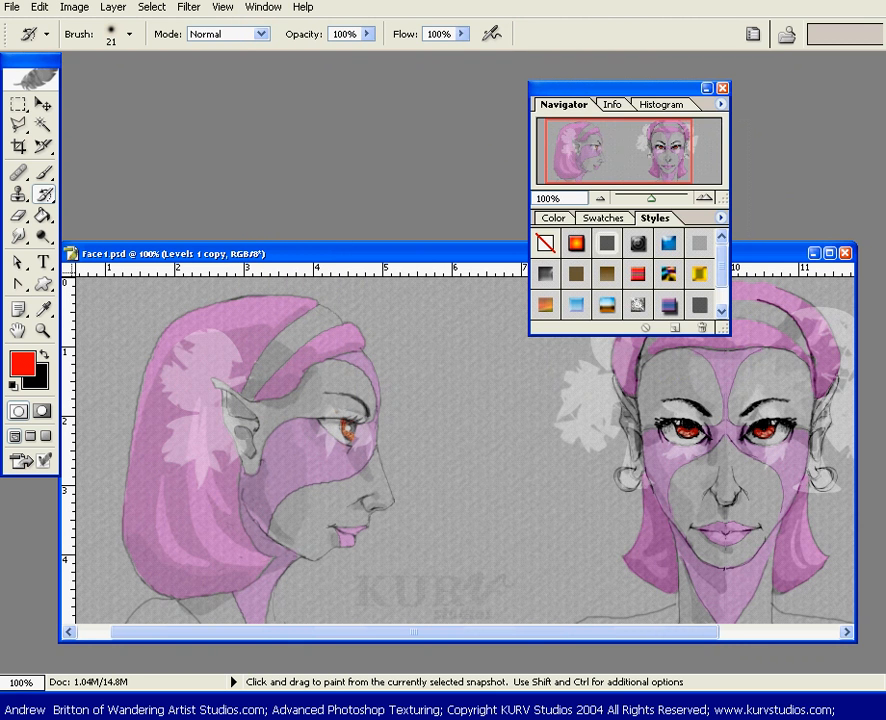
pyautogui.moveTo(281, 85); pyautogui.dragTo(281, 86)
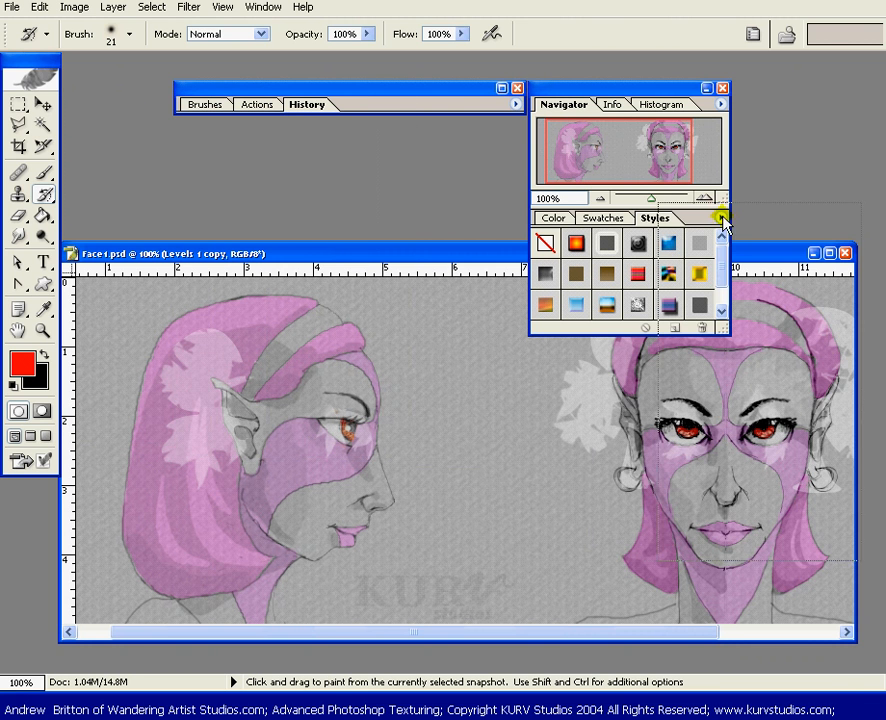
pyautogui.moveTo(846, 34); pyautogui.dragTo(512, 146)
pyautogui.moveTo(746, 215); pyautogui.dragTo(494, 252)
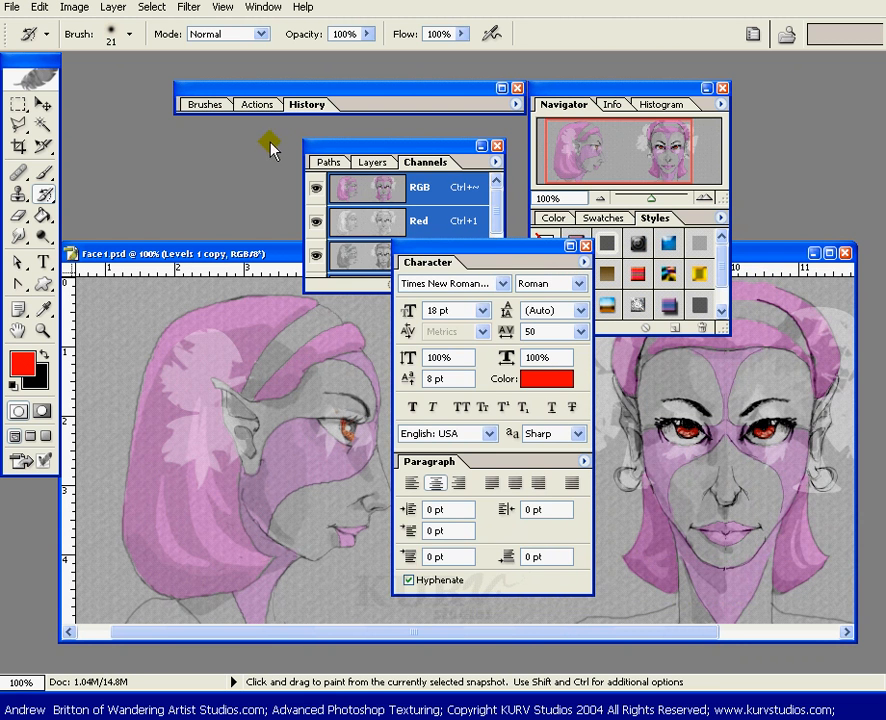
# - Save the current palette layout as a workspace named Train Wreck of Menus
pyautogui.click(257, 8)
pyautogui.moveTo(277, 47)
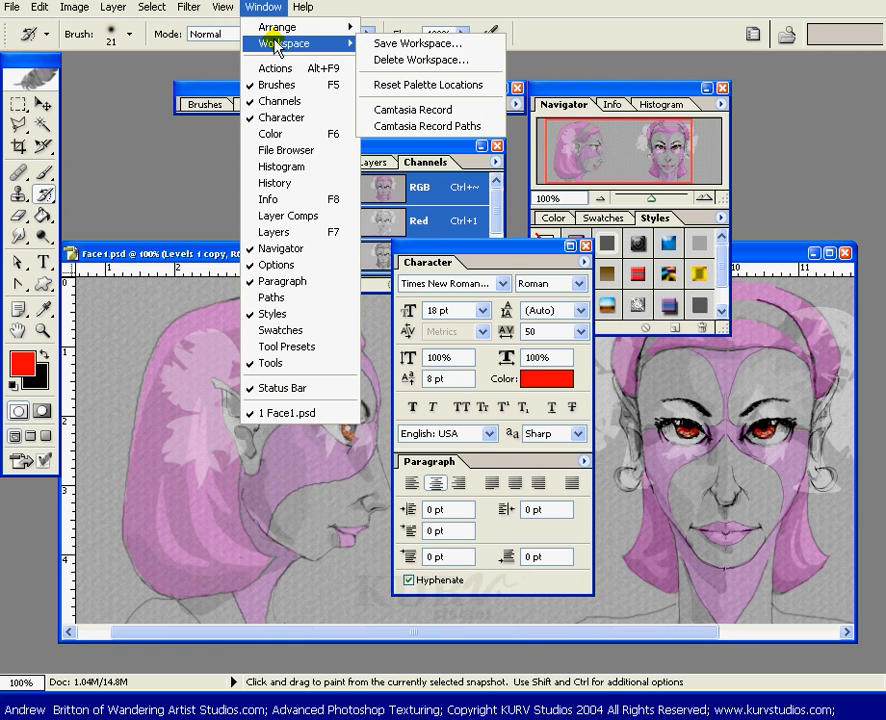
pyautogui.click(403, 47)
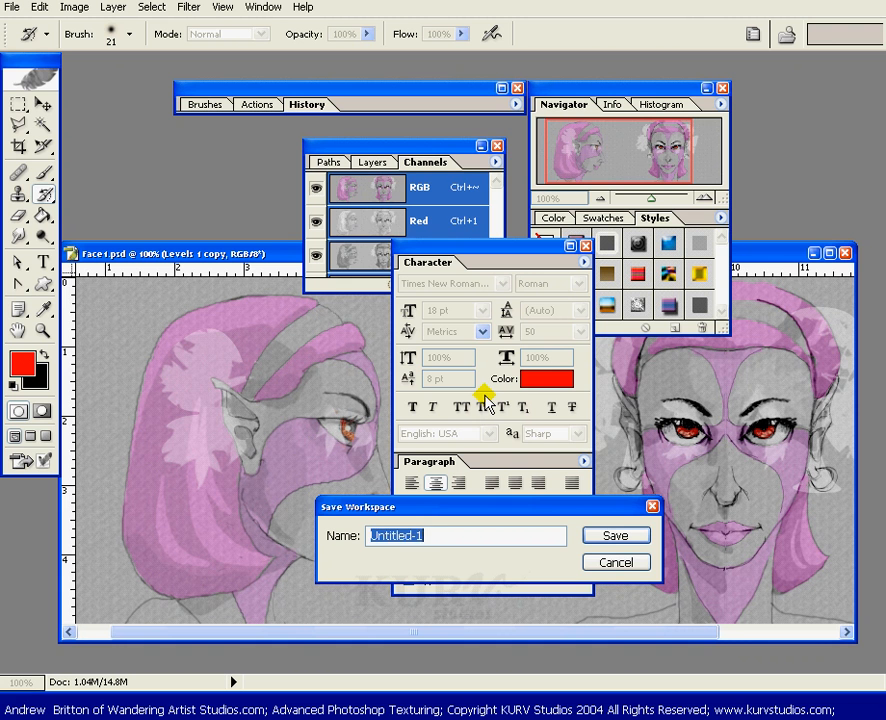
pyautogui.write('Train Wreck of Menus')
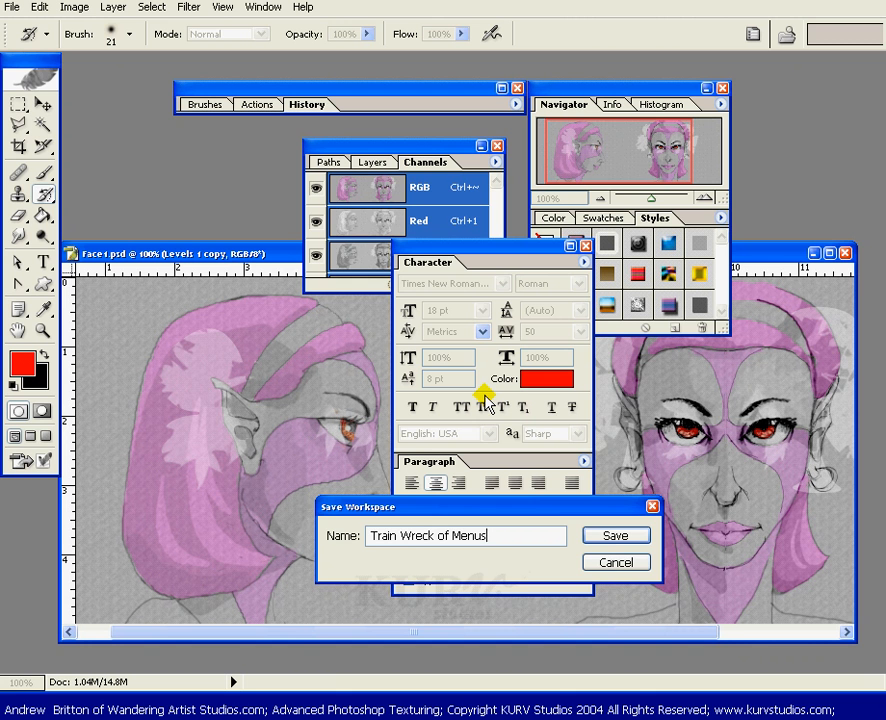
pyautogui.click(614, 538)
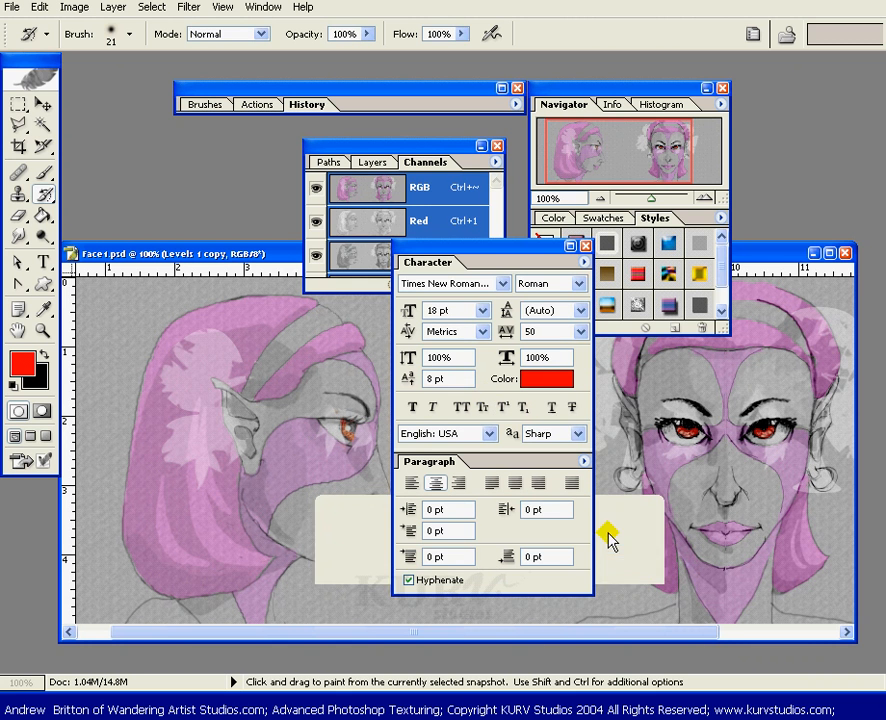
# - Load the Camtasia Record Paths workspace and shift the Face1.psd document window slightly to the left
pyautogui.click(262, 8)
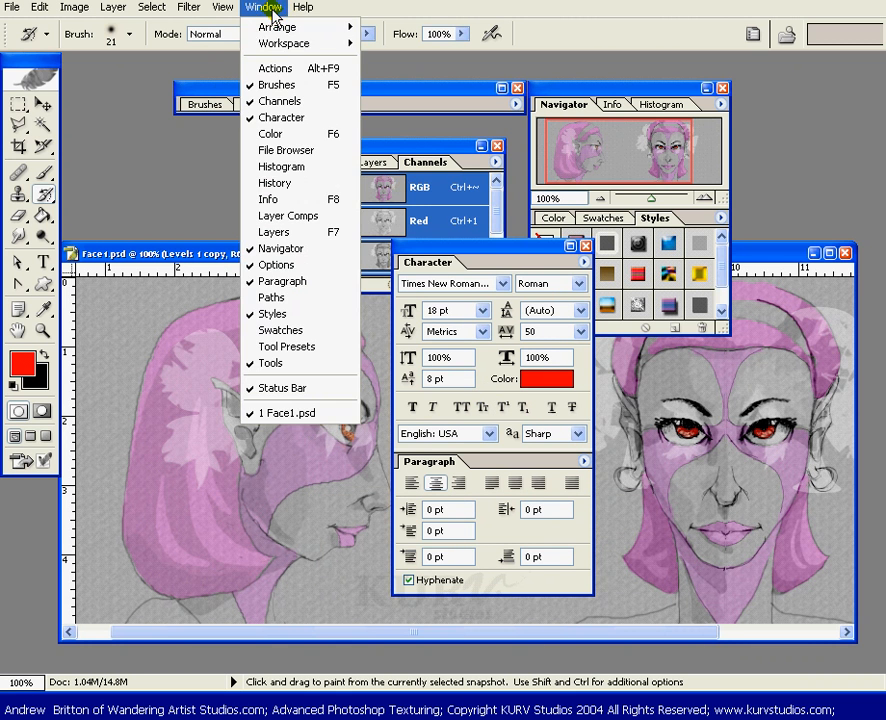
pyautogui.moveTo(288, 46)
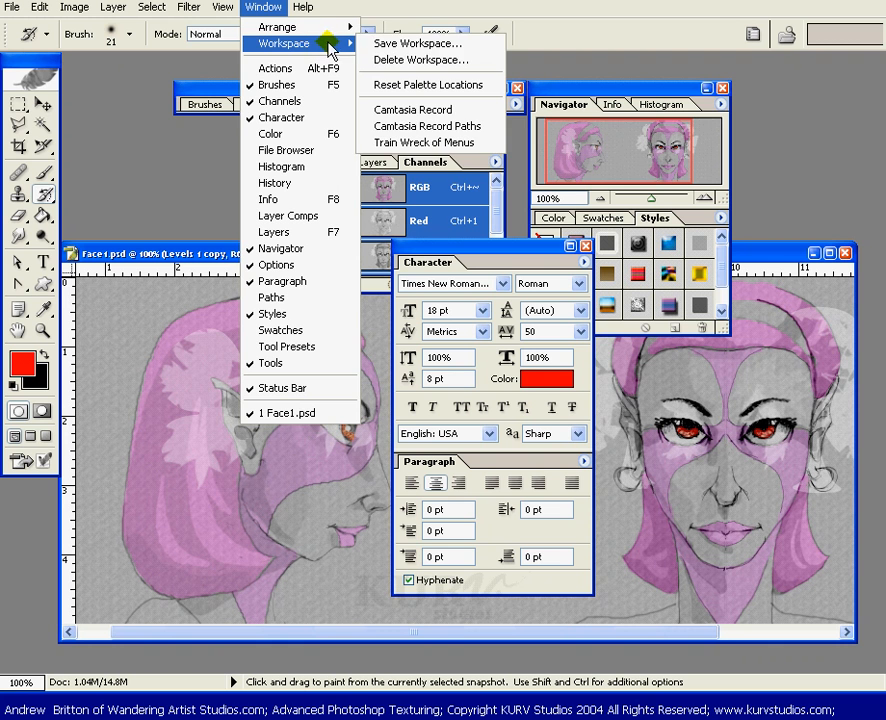
pyautogui.click(422, 128)
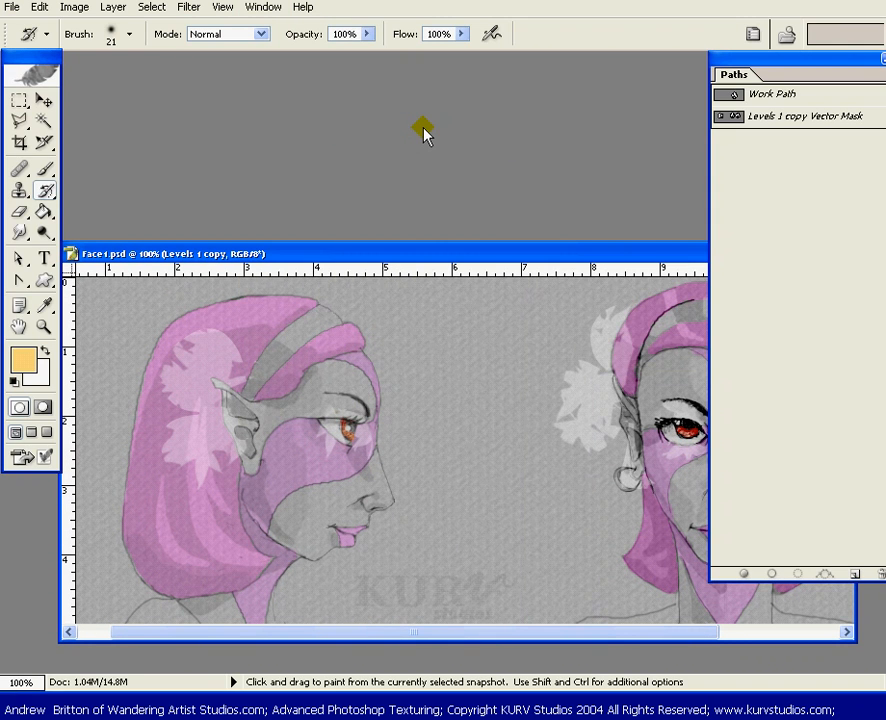
pyautogui.moveTo(468, 248); pyautogui.dragTo(433, 245)
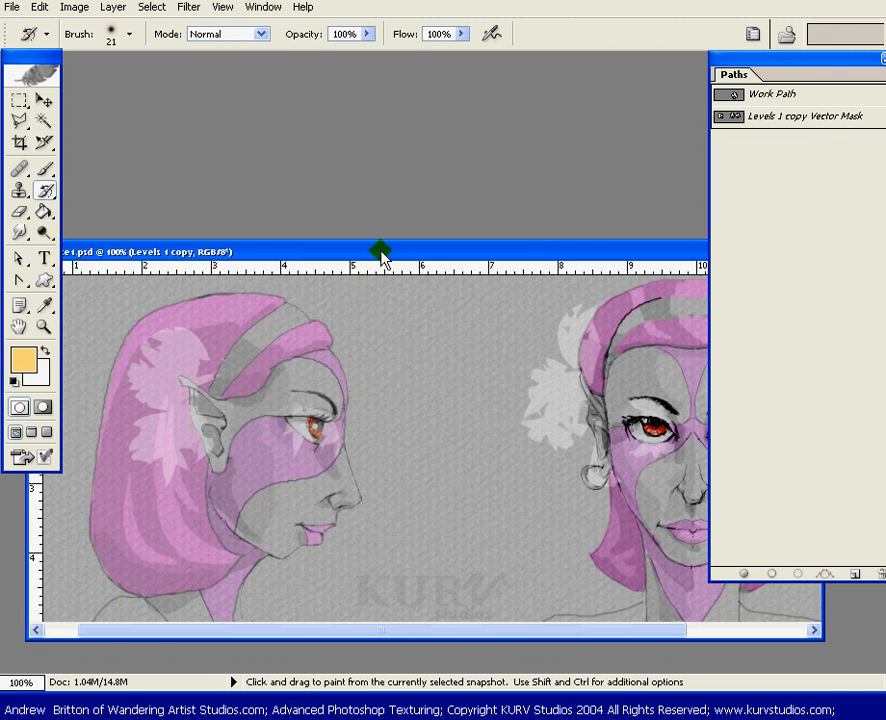
# - Load the saved Train Wreck of Menus workspace
pyautogui.click(263, 7)
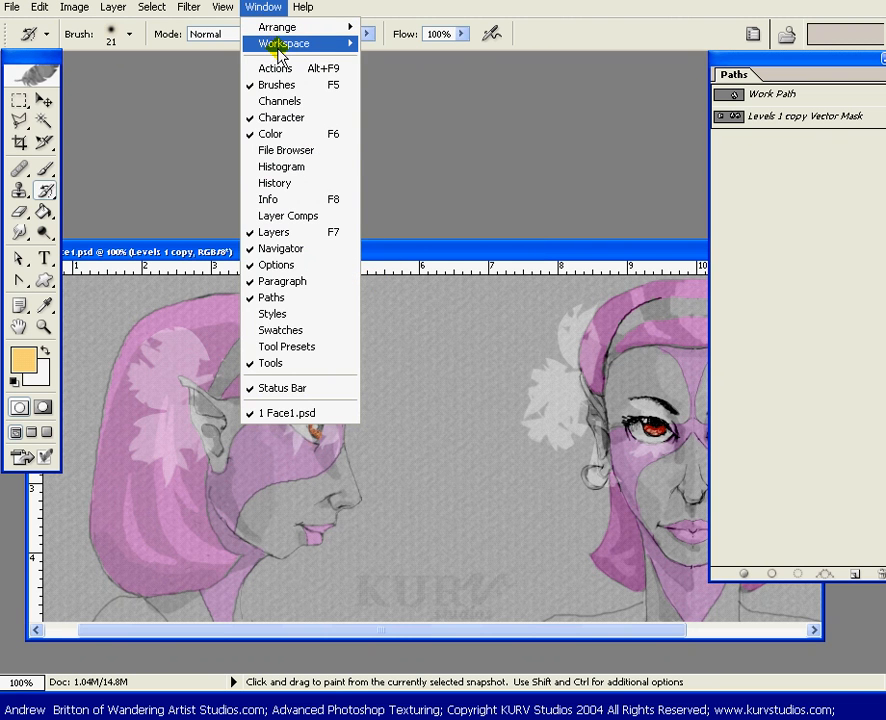
pyautogui.moveTo(283, 43)
pyautogui.click(430, 142)
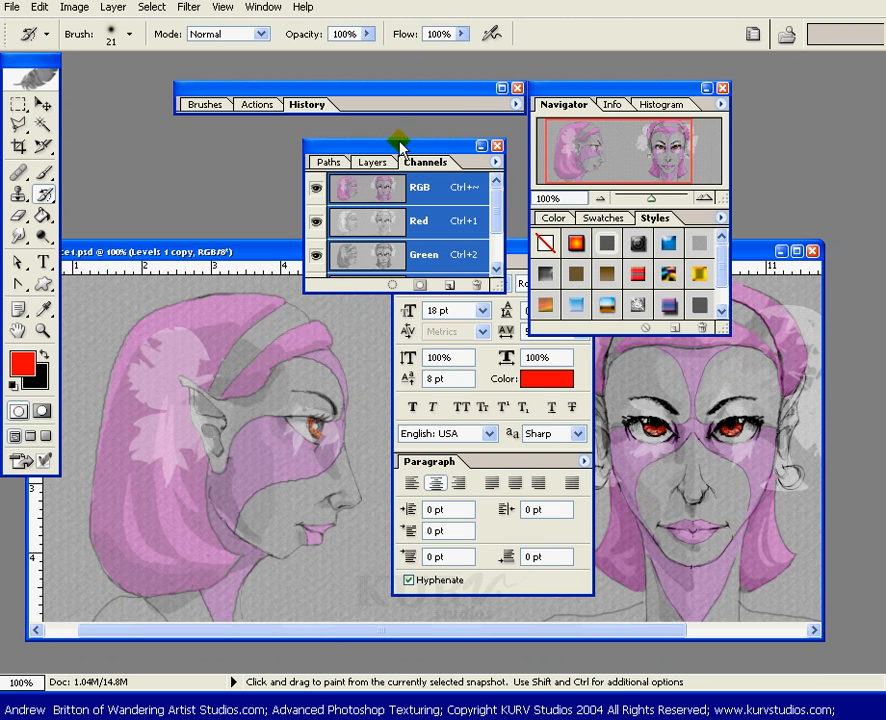
# - Close the Channels, History, Character and Navigator palette groups so that only the toolbox and options bar remain
pyautogui.moveTo(394, 141); pyautogui.dragTo(385, 139)
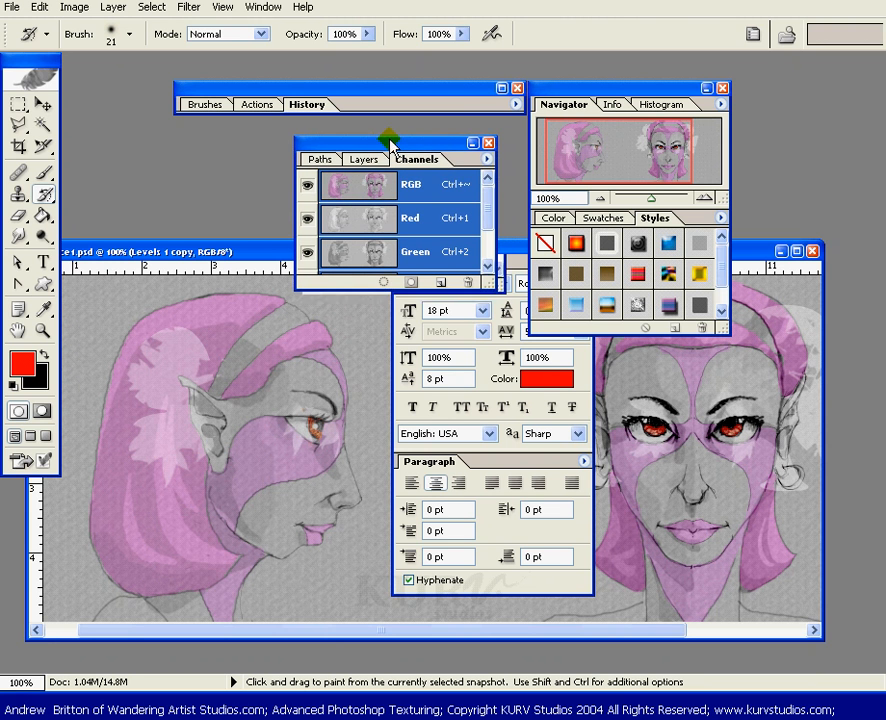
pyautogui.click(487, 145)
pyautogui.click(517, 88)
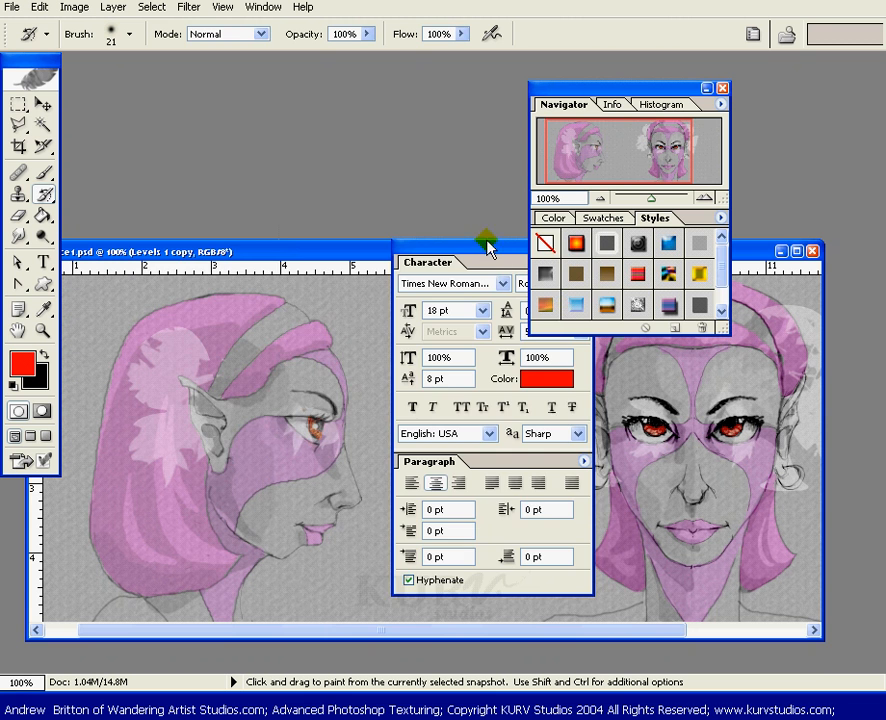
pyautogui.moveTo(537, 246); pyautogui.dragTo(289, 105)
pyautogui.click(338, 106)
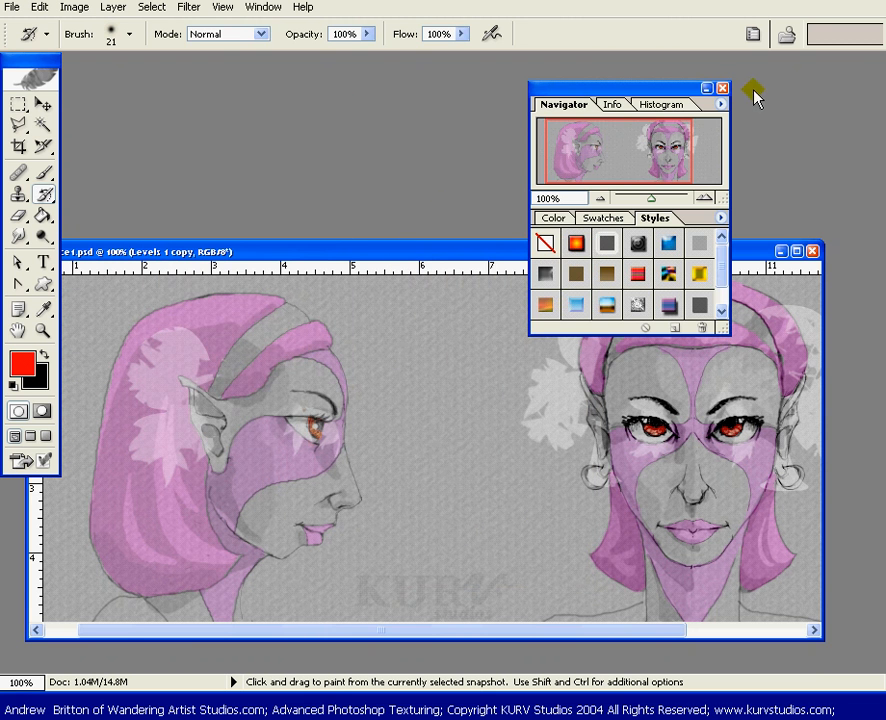
pyautogui.click(721, 87)
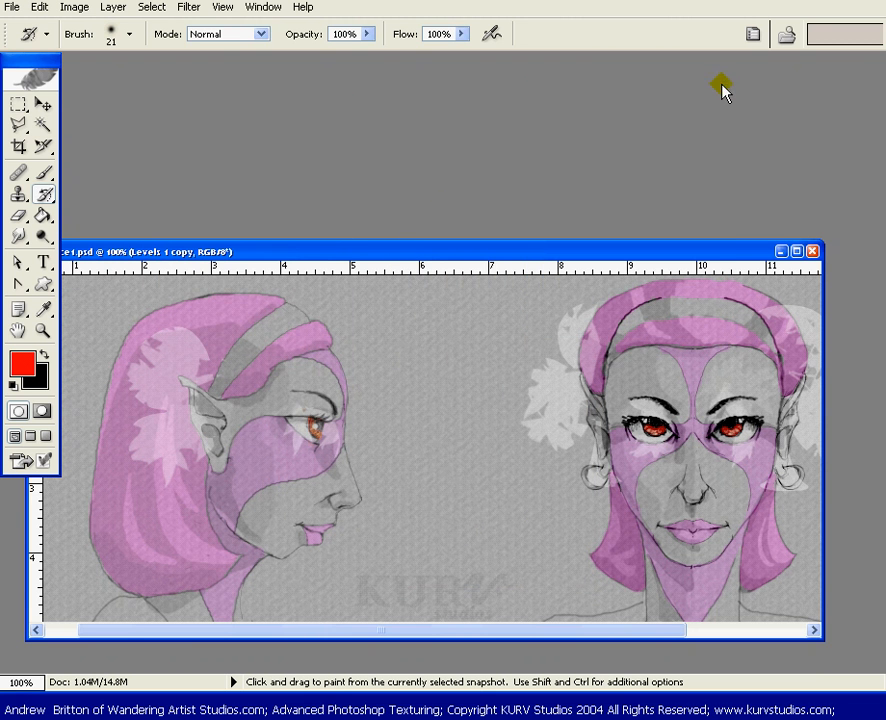
# - Save the pared-down layout as a workspace named Toolbox
pyautogui.click(263, 7)
pyautogui.moveTo(279, 31)
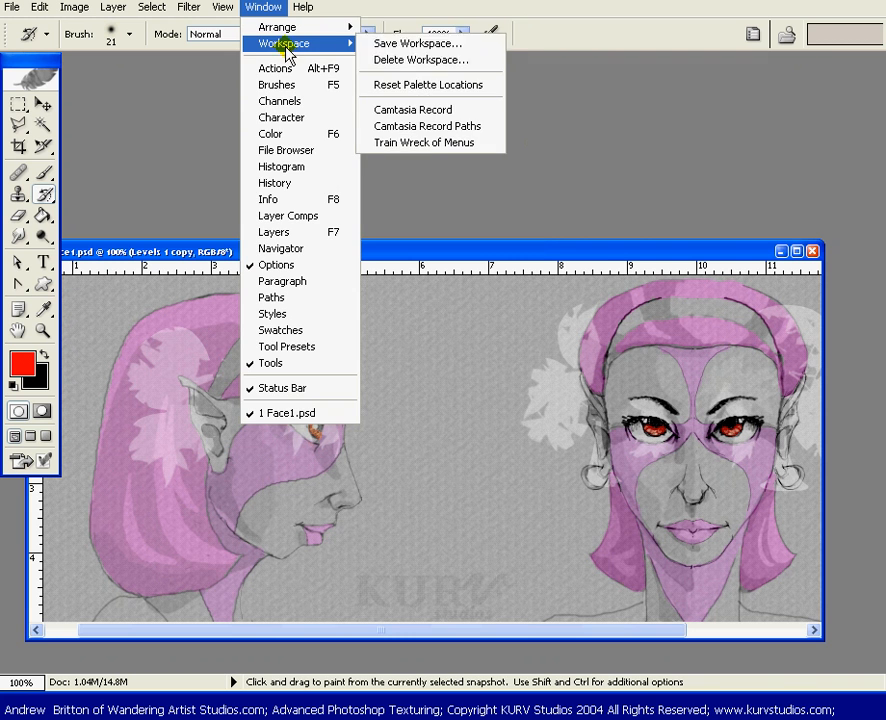
pyautogui.click(400, 43)
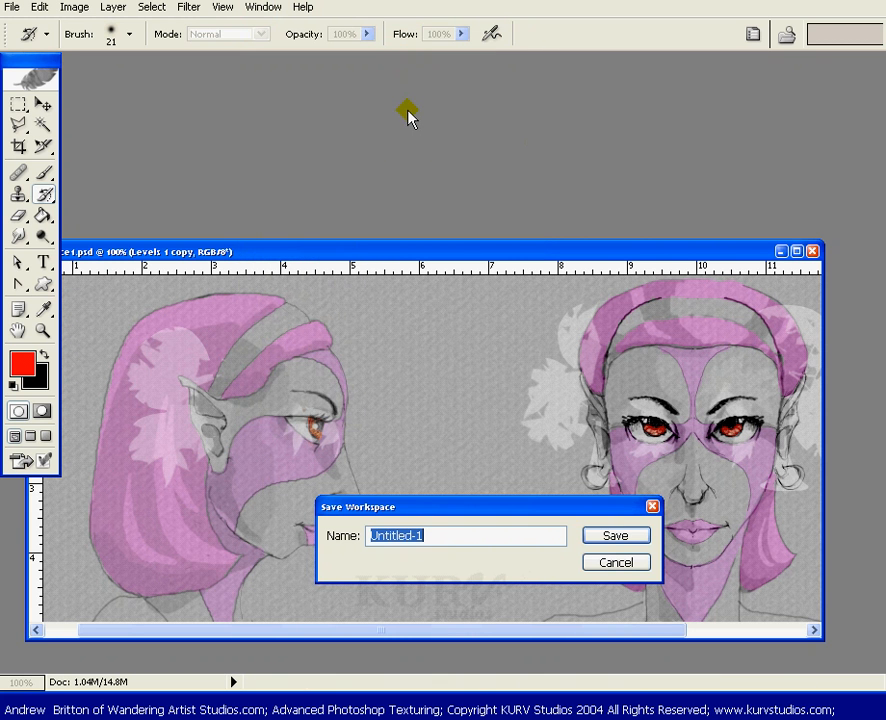
pyautogui.write('Toolba')
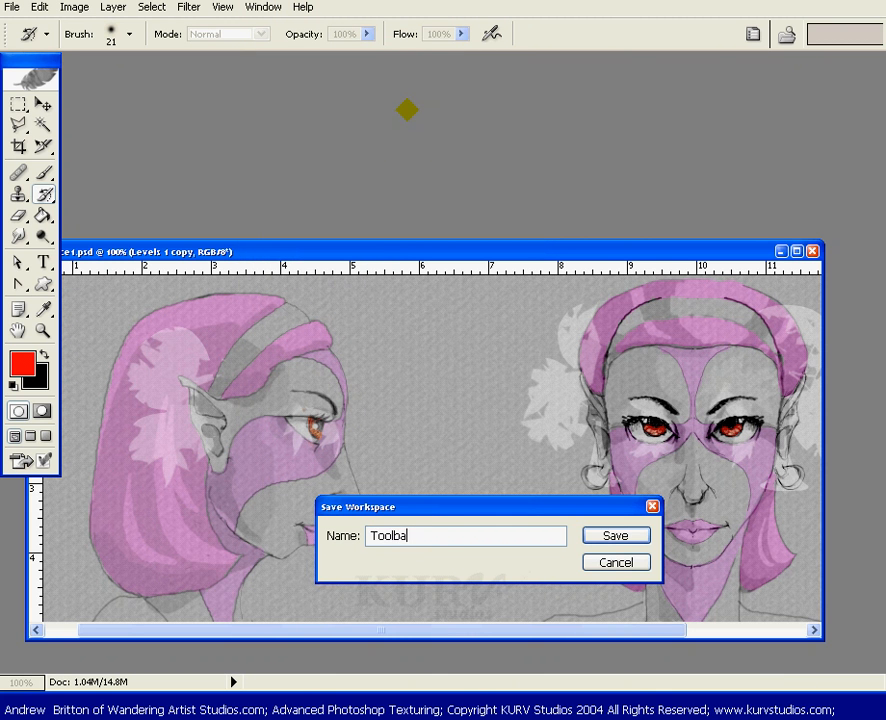
pyautogui.write('x')
pyautogui.press('BackSpace')
pyautogui.press('BackSpace')
pyautogui.write('ox')
pyautogui.press('Return')
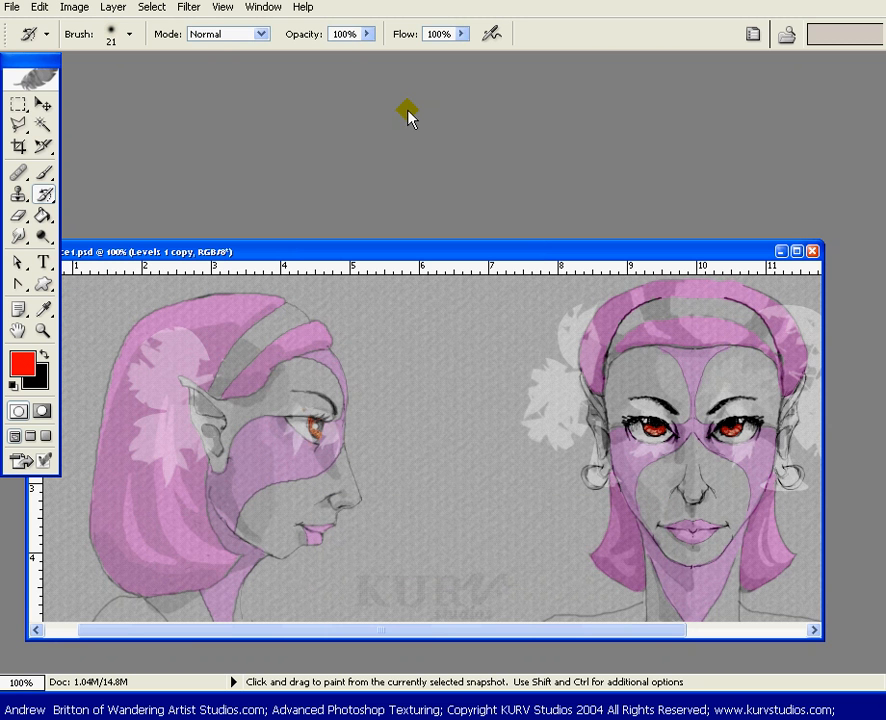
# - Switch back to the Camtasia Record Paths workspace
pyautogui.click(264, 8)
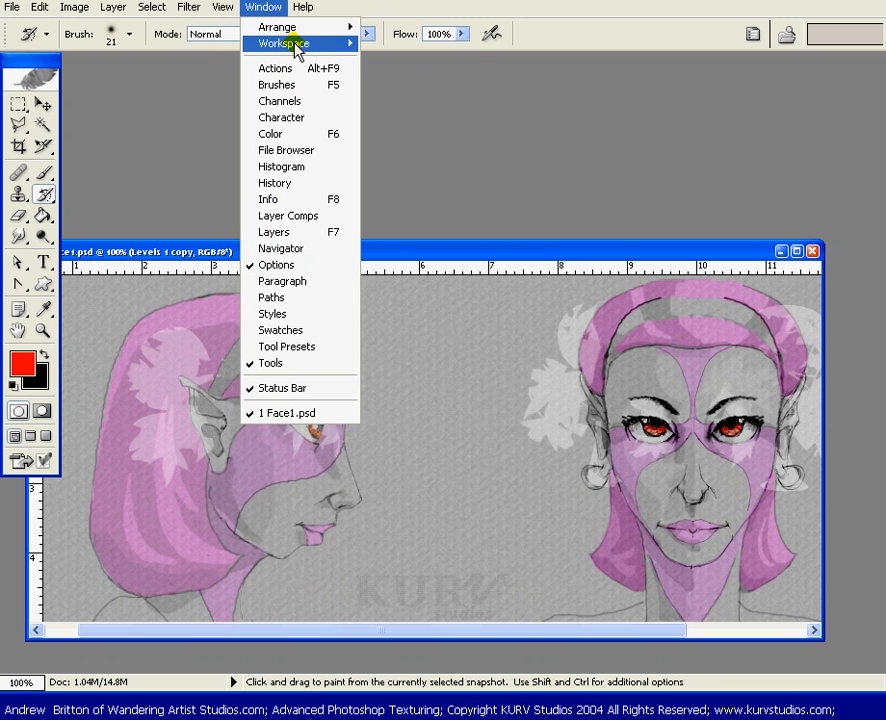
pyautogui.moveTo(348, 43)
pyautogui.click(413, 112)
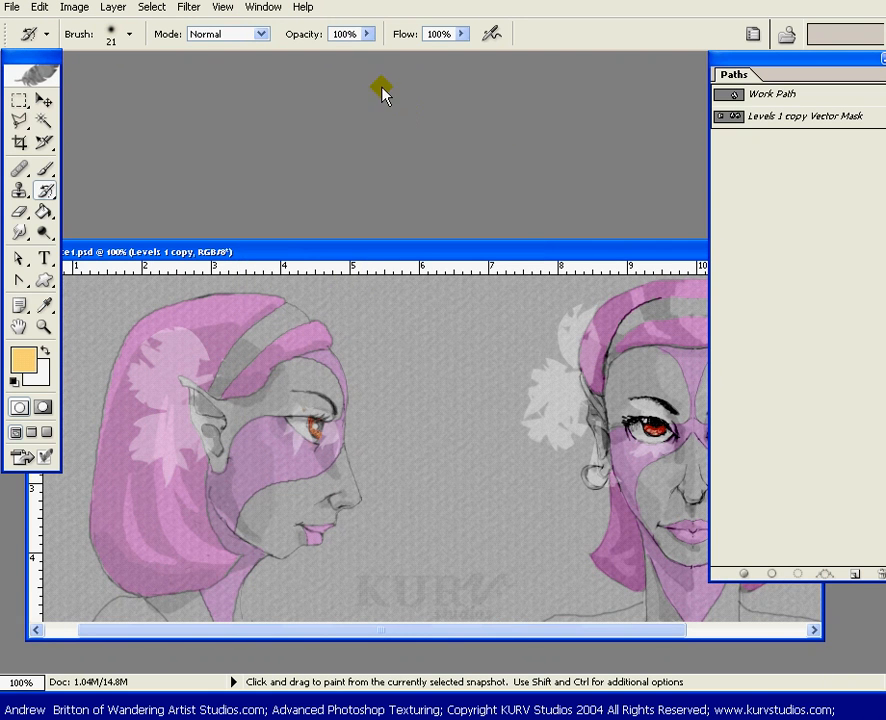
# - Load the saved Toolbox workspace so that only the toolbox and options bar are shown
pyautogui.click(280, 8)
pyautogui.moveTo(280, 27)
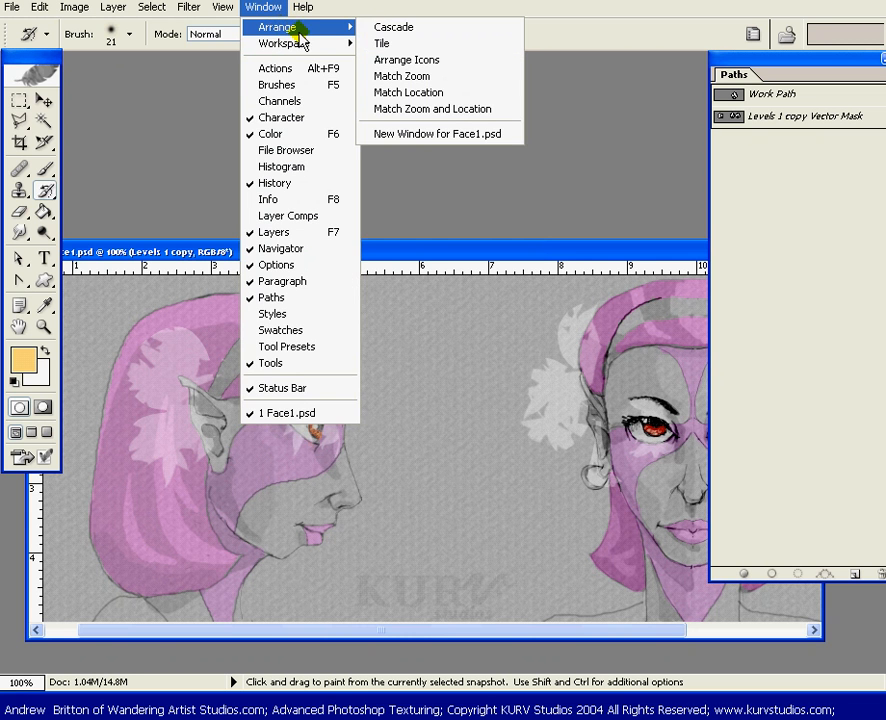
pyautogui.moveTo(360, 44)
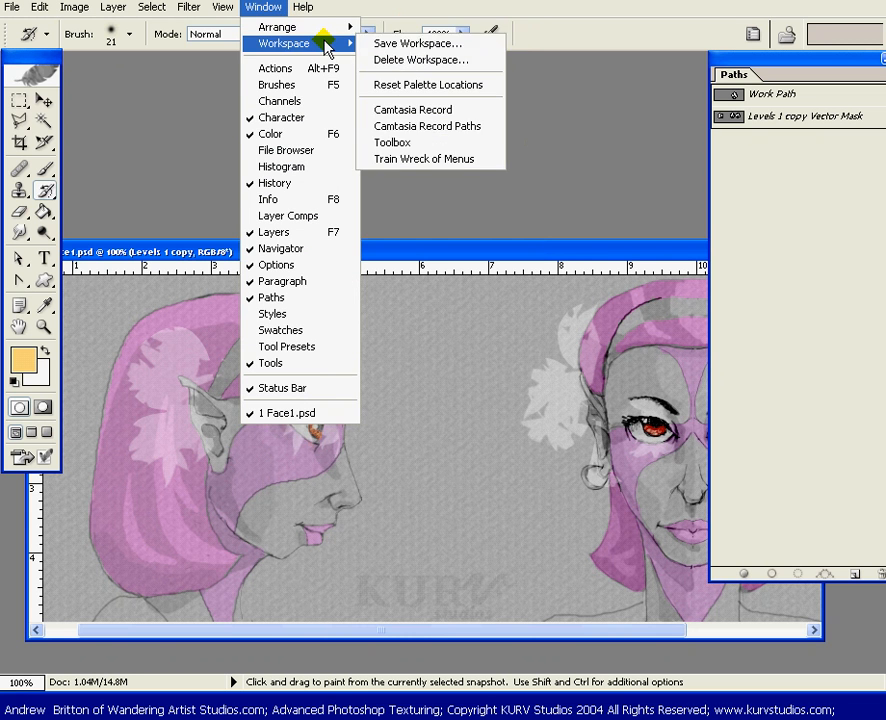
pyautogui.click(387, 145)
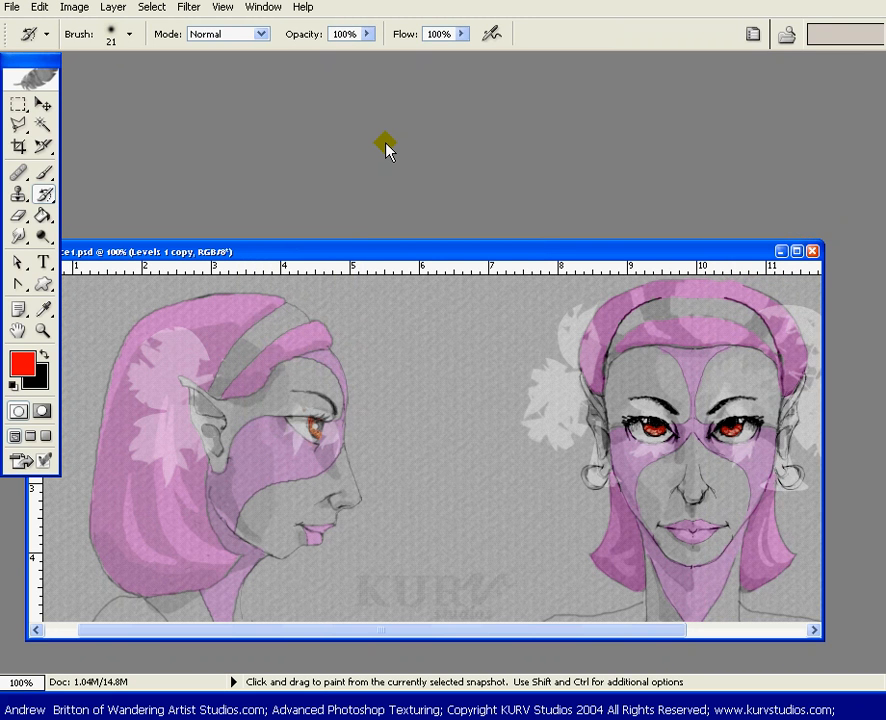
pyautogui.click(263, 7)
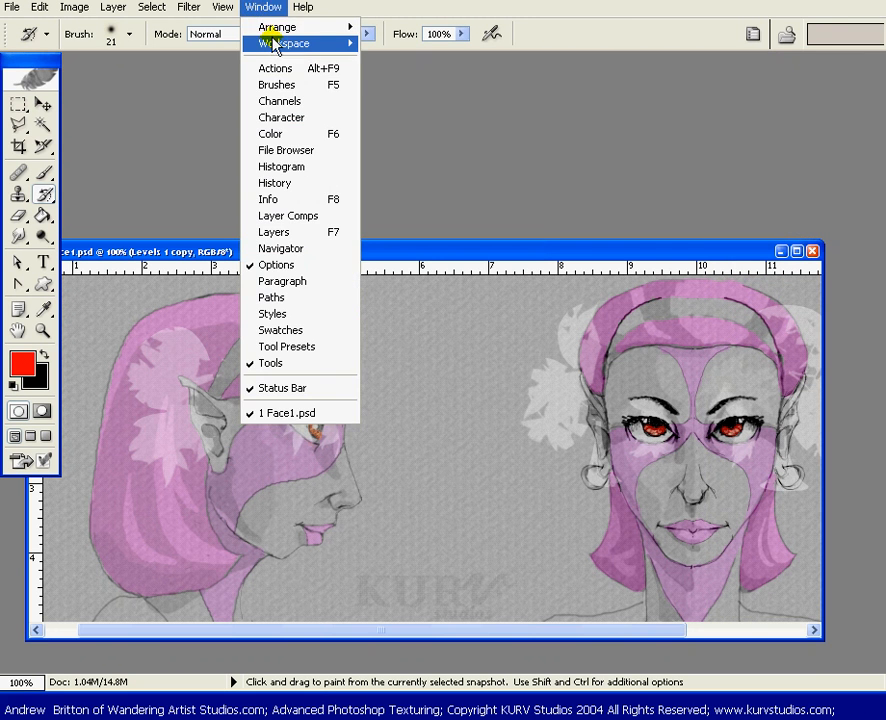
pyautogui.moveTo(287, 41)
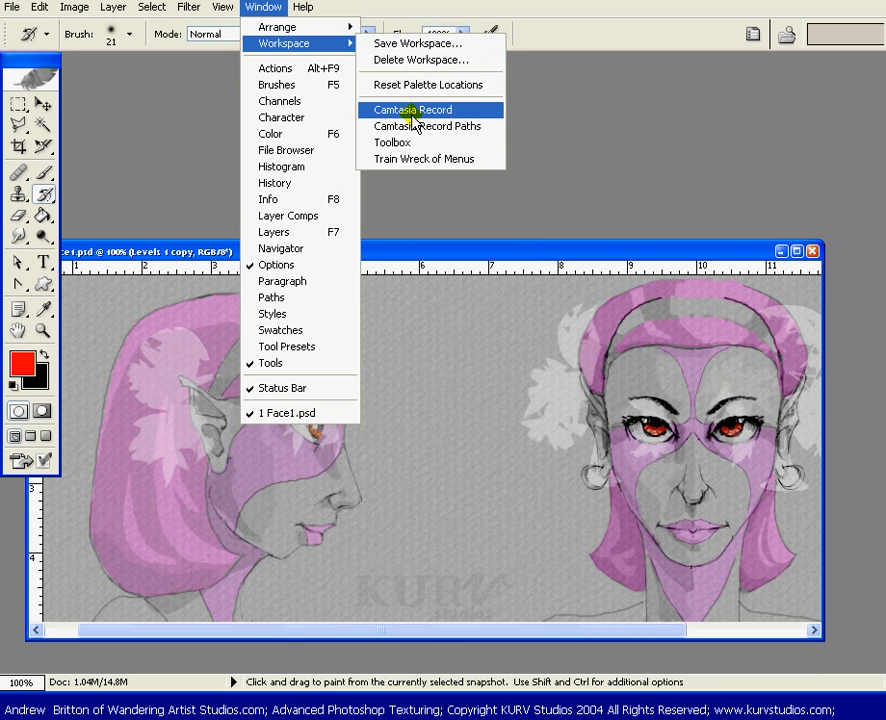
pyautogui.click(404, 143)
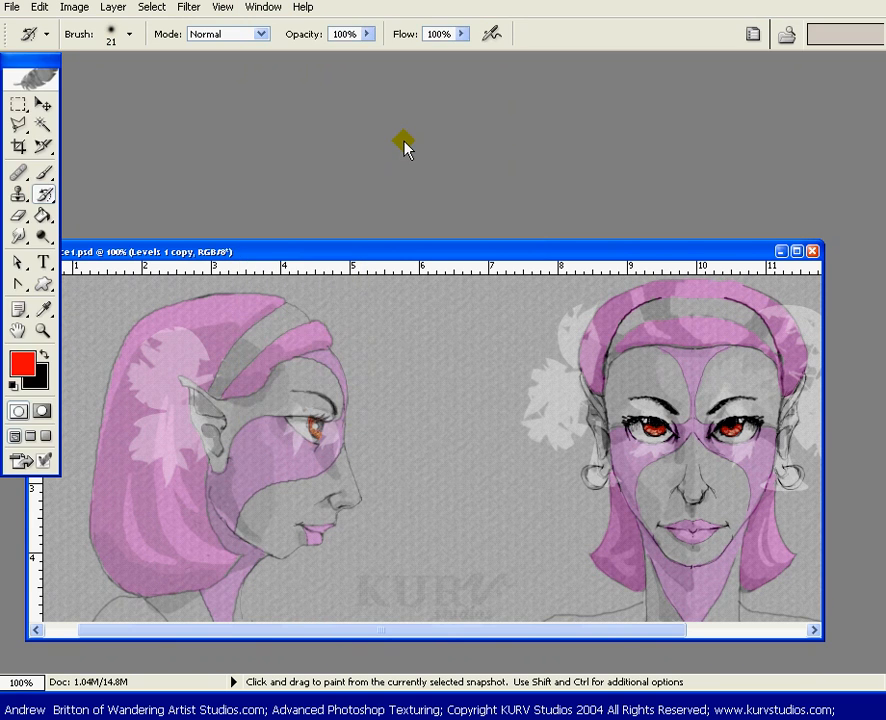
# - Switch to the Train Wreck of Menus workspace
pyautogui.click(263, 8)
pyautogui.moveTo(290, 45)
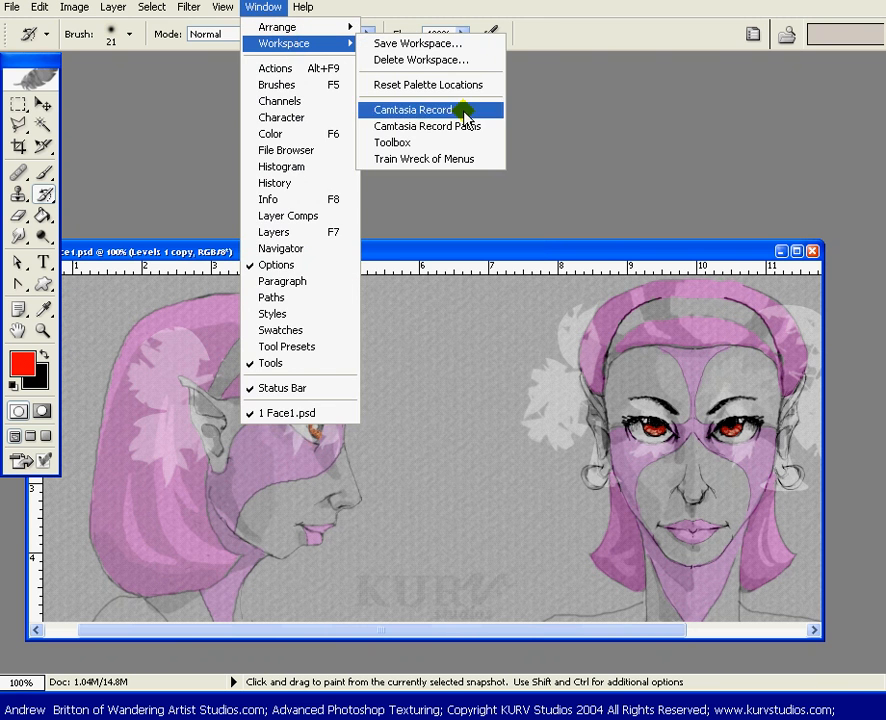
pyautogui.click(431, 157)
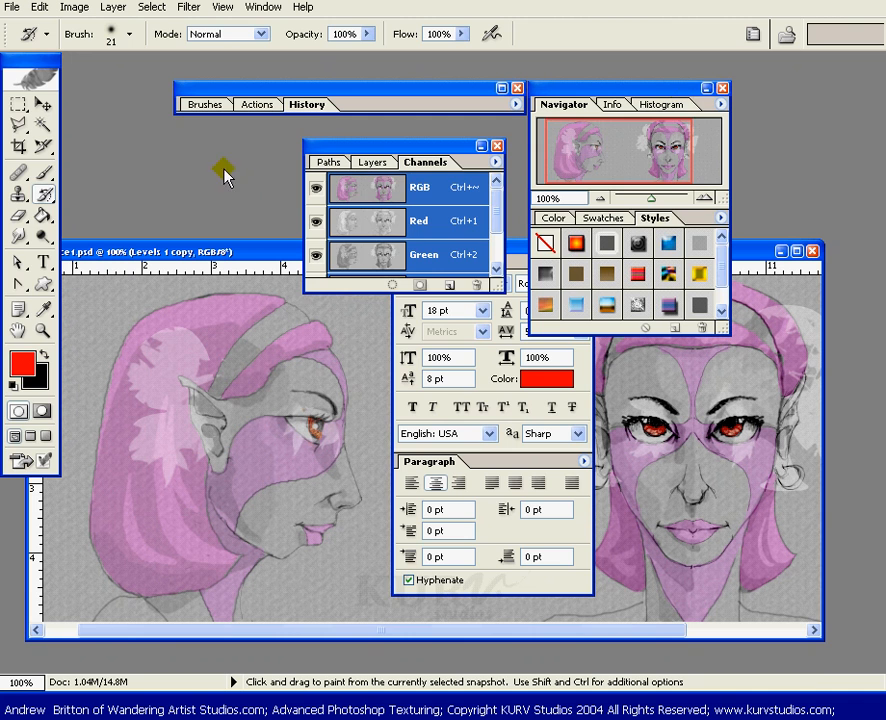
# - Toggle all palettes, the toolbox and the options bar off and on repeatedly, ending with them hidden
pyautogui.press('Tab')
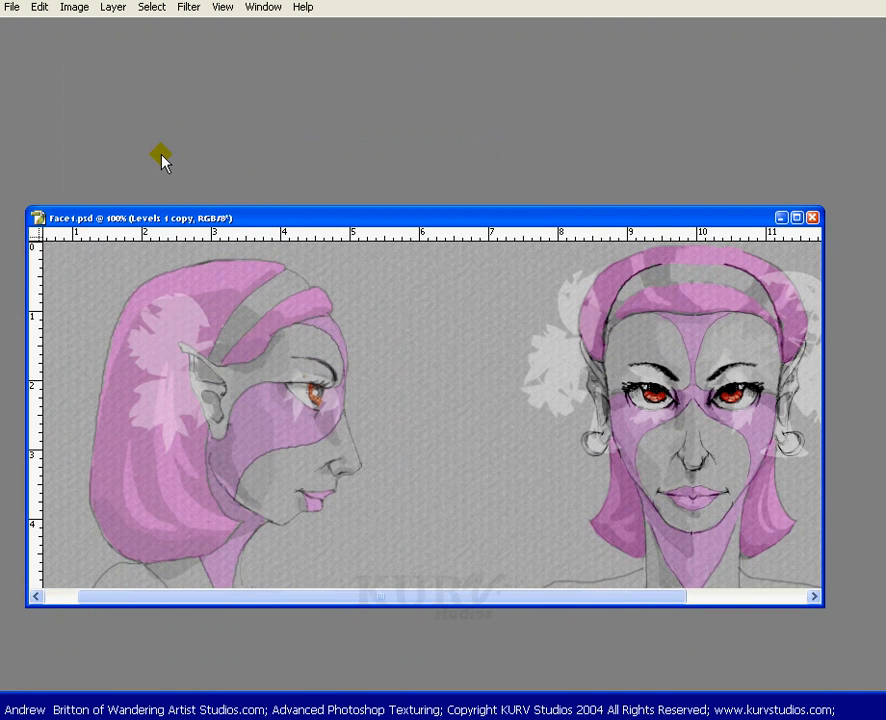
pyautogui.press('Tab')
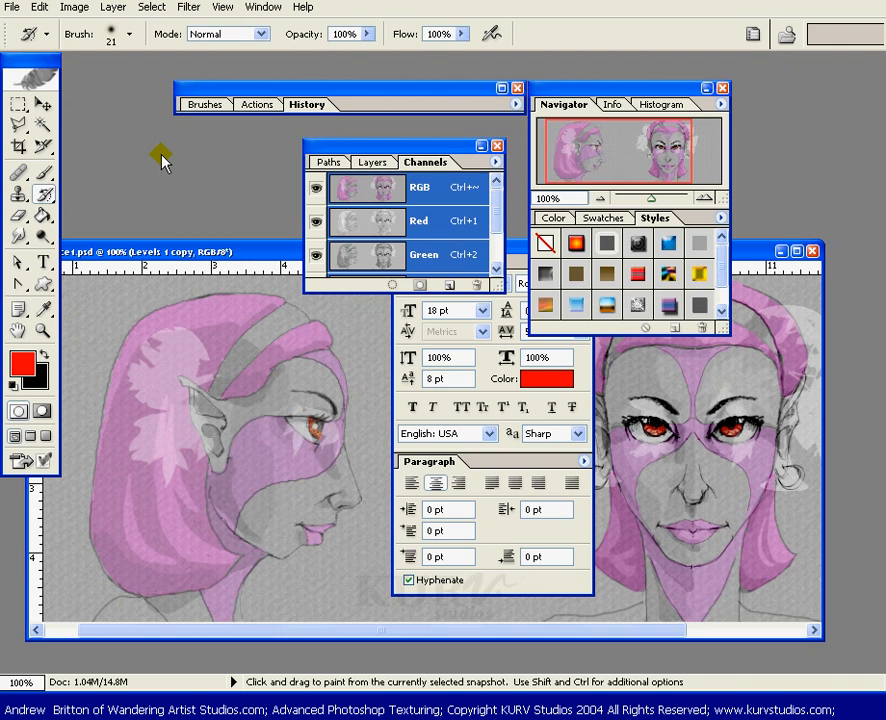
pyautogui.press('Tab')
pyautogui.press('Tab')
pyautogui.press('Tab')
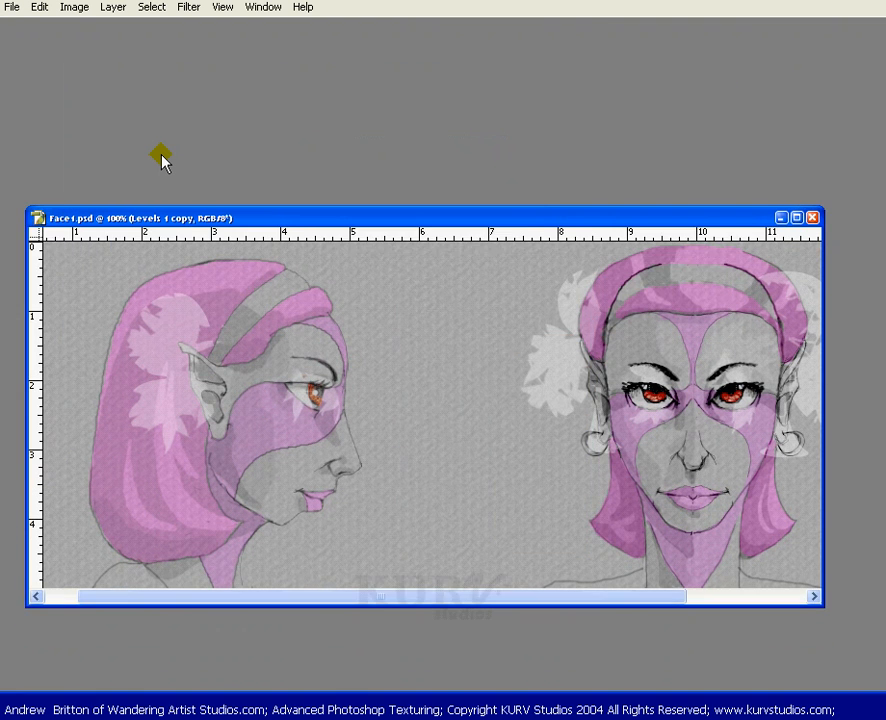
pyautogui.press('Tab')
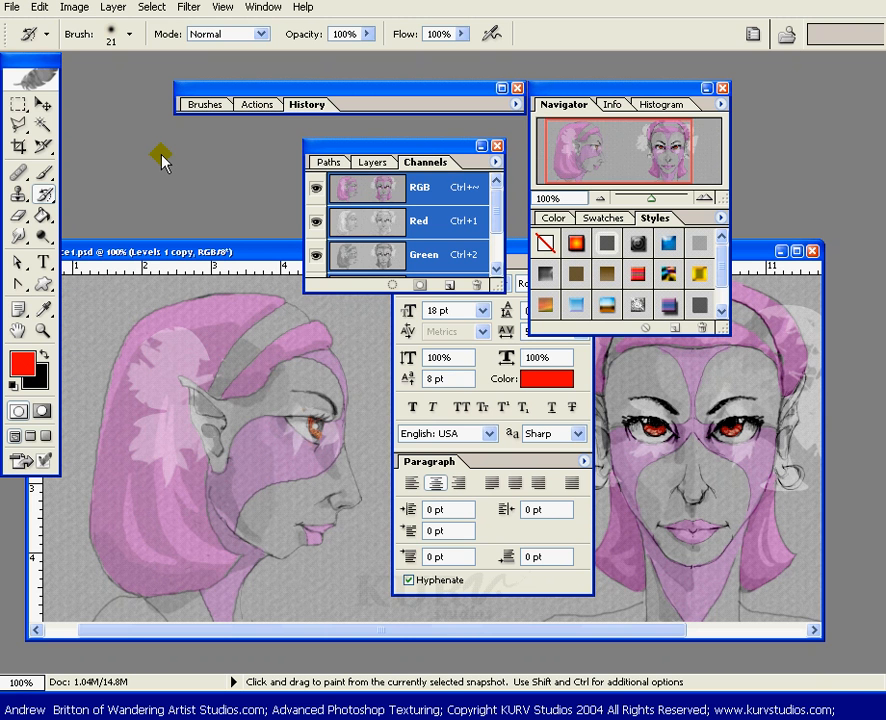
pyautogui.press('Tab')
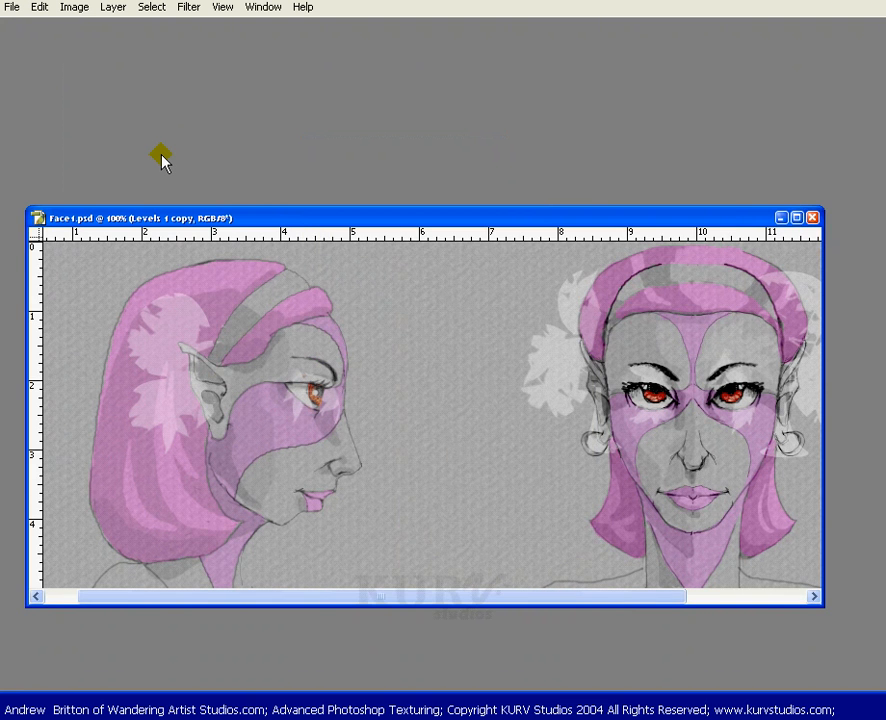
# - View the face image in full-screen mode without the menu bar and pan across the canvas
pyautogui.press('f')
pyautogui.press('f')
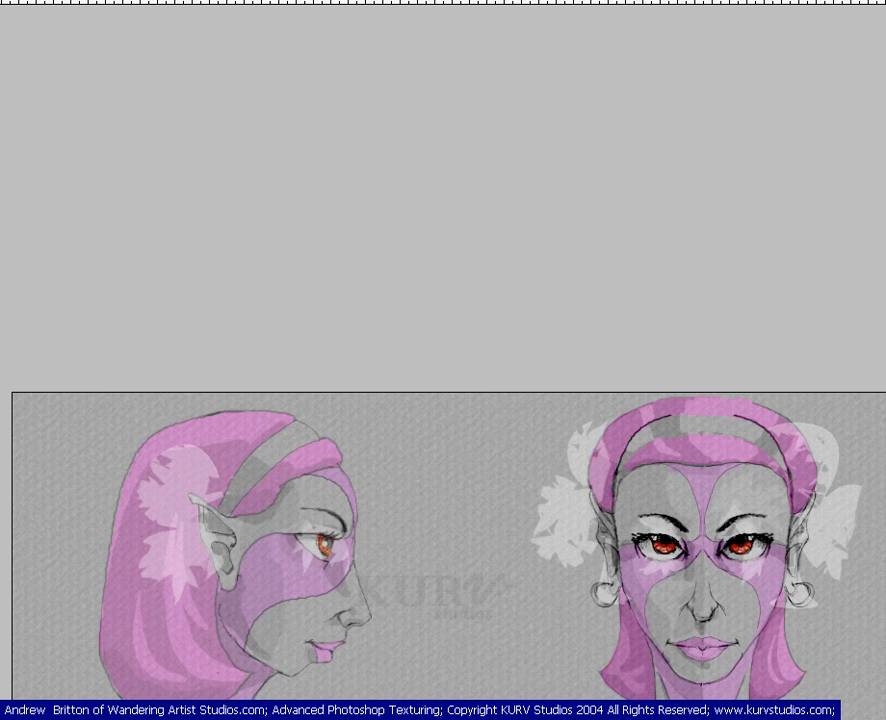
pyautogui.moveTo(449, 524); pyautogui.dragTo(398, 284)
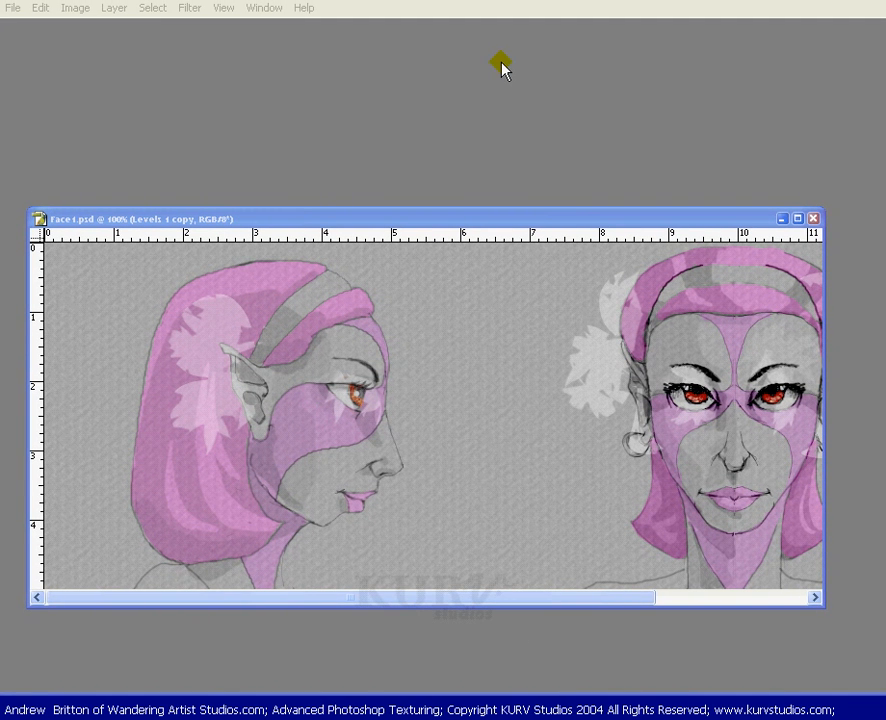
# - Show the toolbox and options bar with the other palettes hidden, and move the Face1.psd window slightly down
pyautogui.click(526, 156)
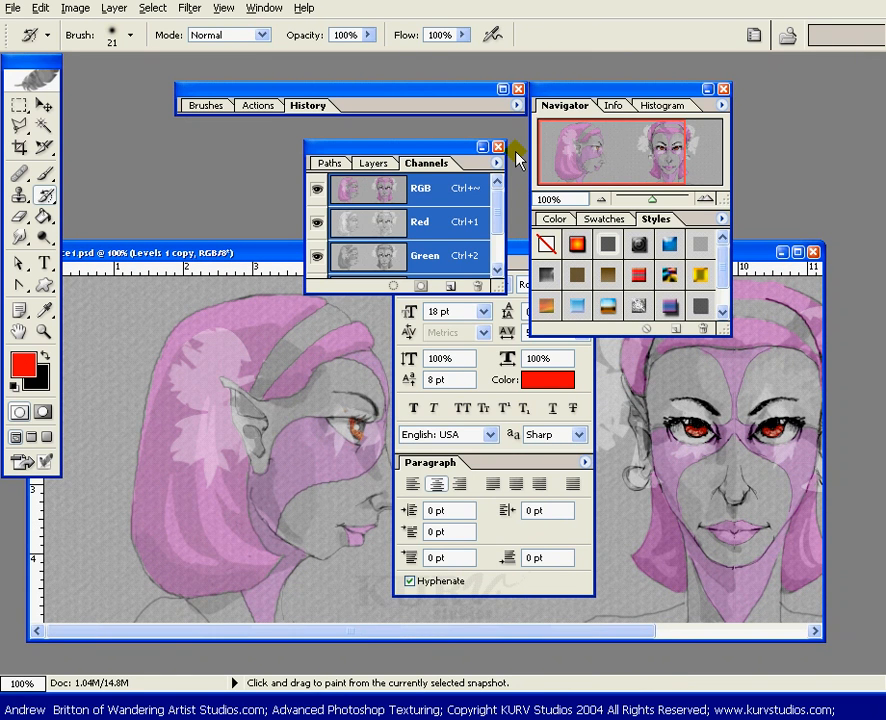
pyautogui.hotkey('shift', 'Tab')
pyautogui.moveTo(633, 255); pyautogui.dragTo(643, 285)
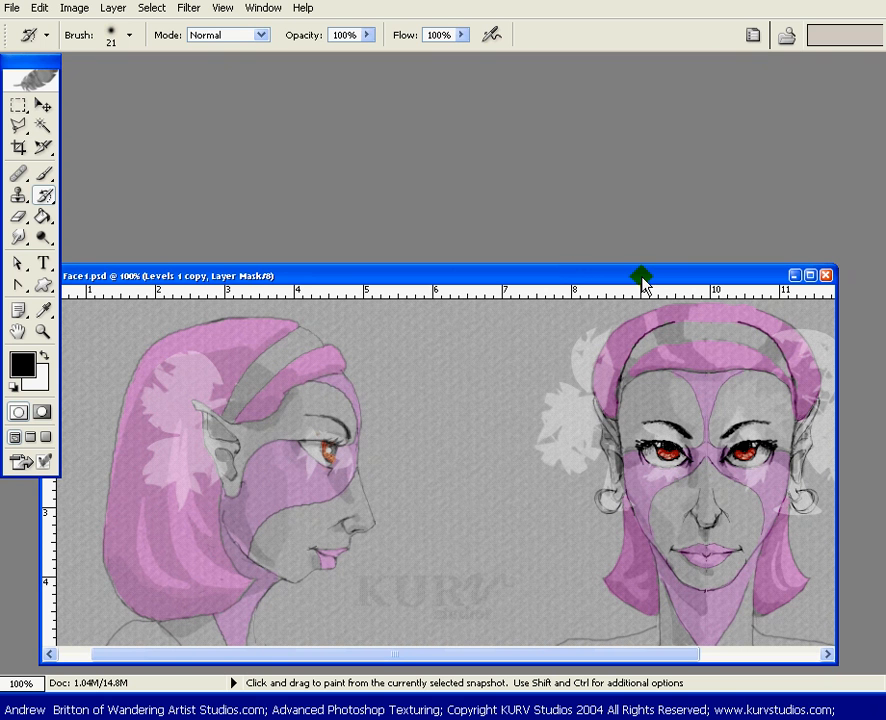
# - Set the RGB working space to Adobe RGB (1998) in the Color Settings
pyautogui.click(39, 9)
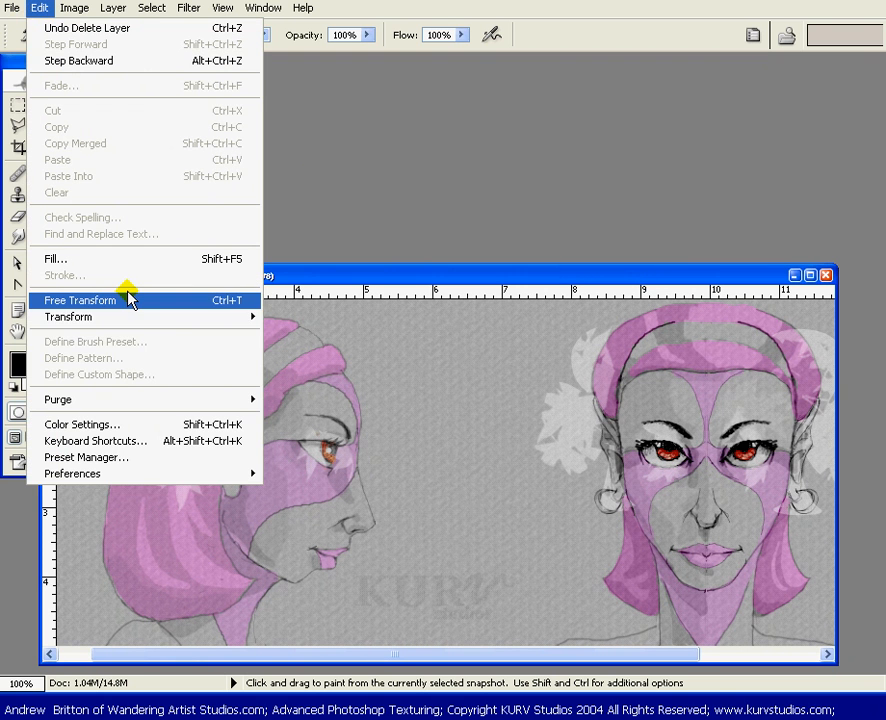
pyautogui.click(129, 424)
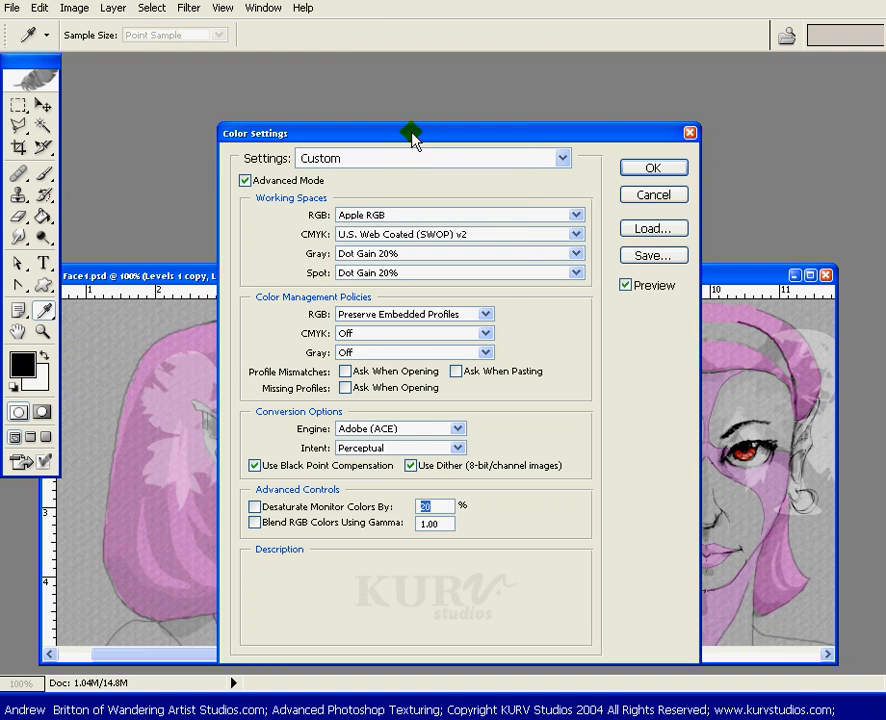
pyautogui.moveTo(416, 134); pyautogui.dragTo(273, 86)
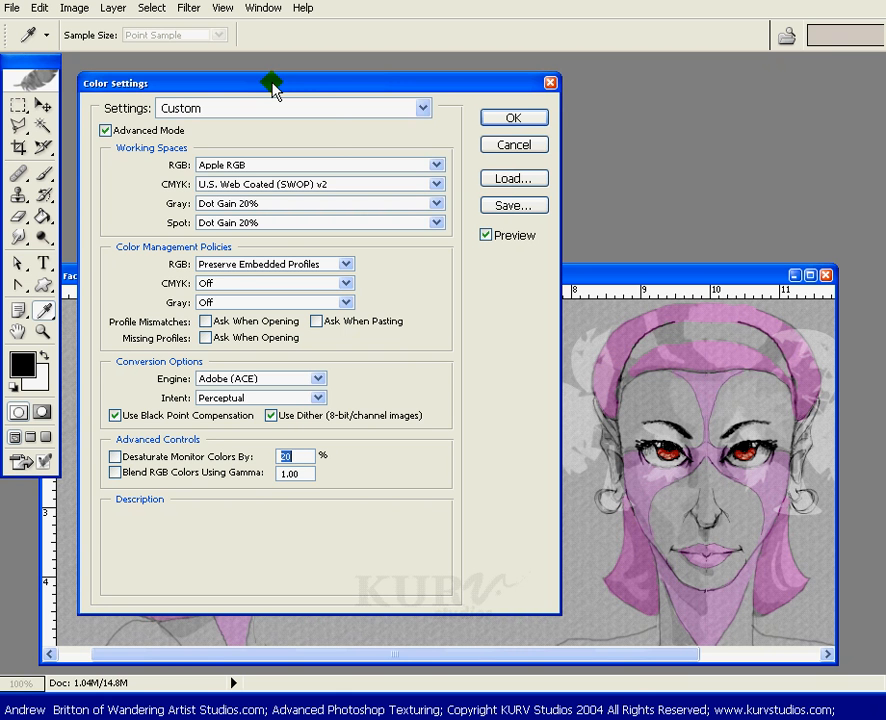
pyautogui.click(436, 166)
pyautogui.click(454, 150)
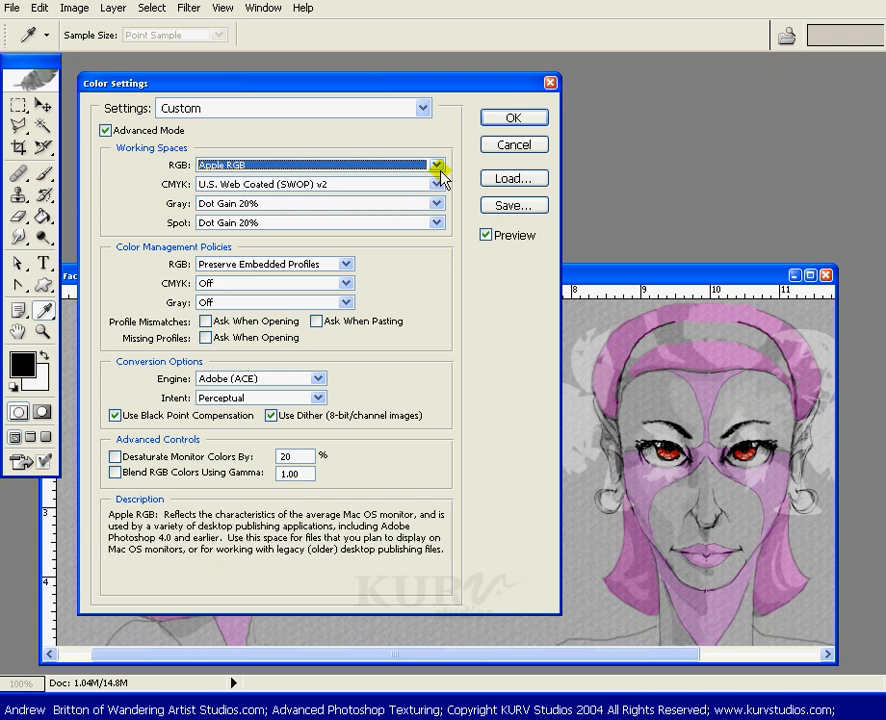
pyautogui.click(437, 166)
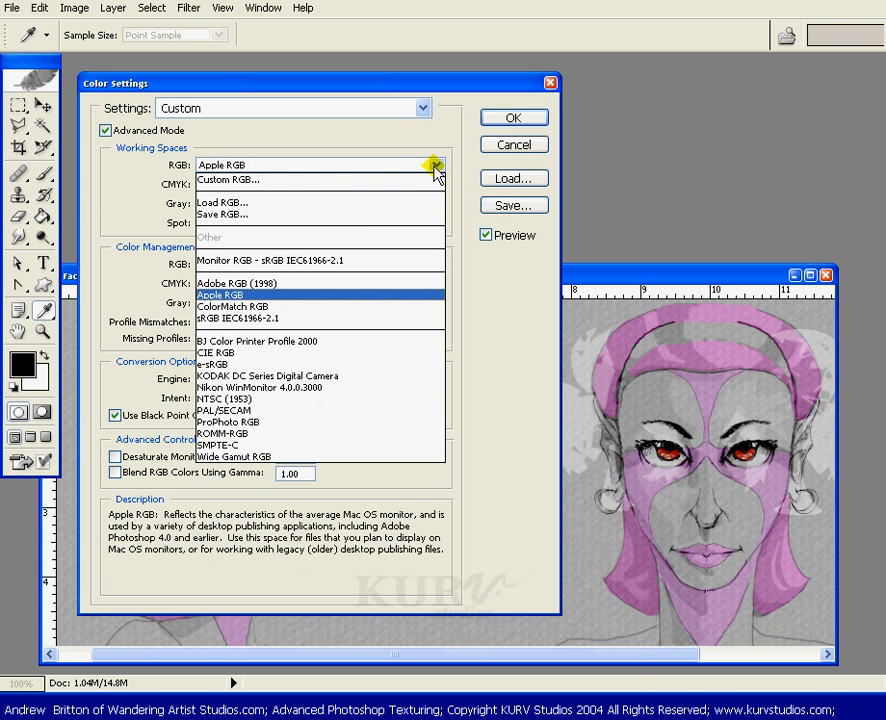
pyautogui.click(256, 283)
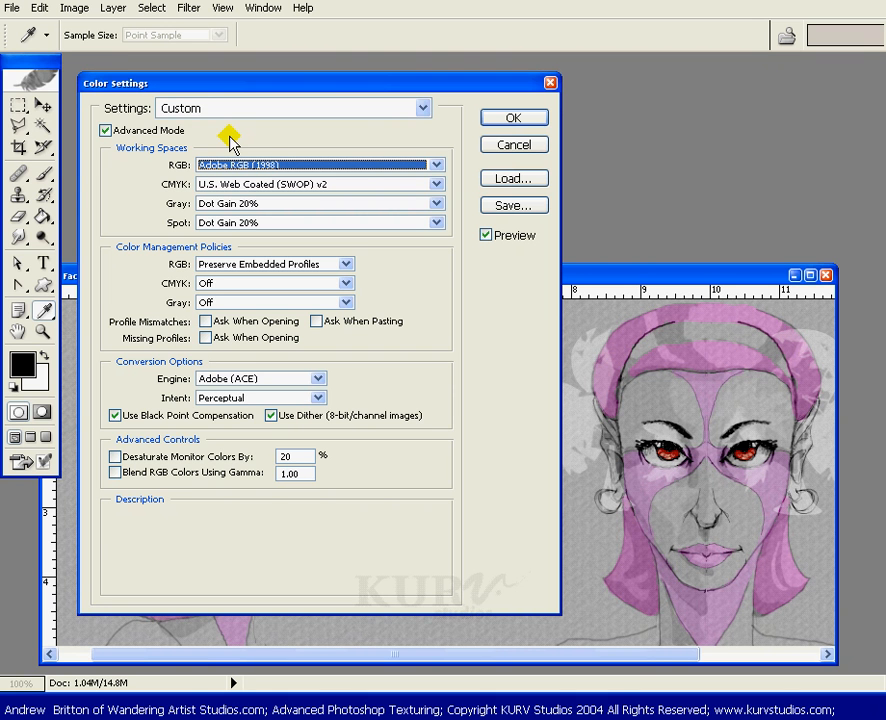
pyautogui.click(436, 164)
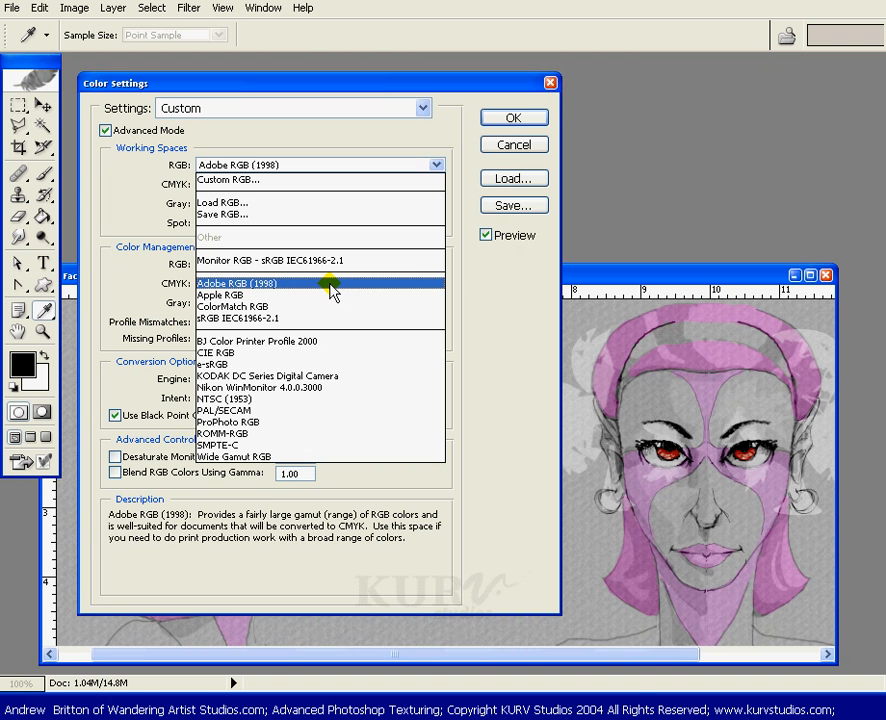
pyautogui.click(331, 286)
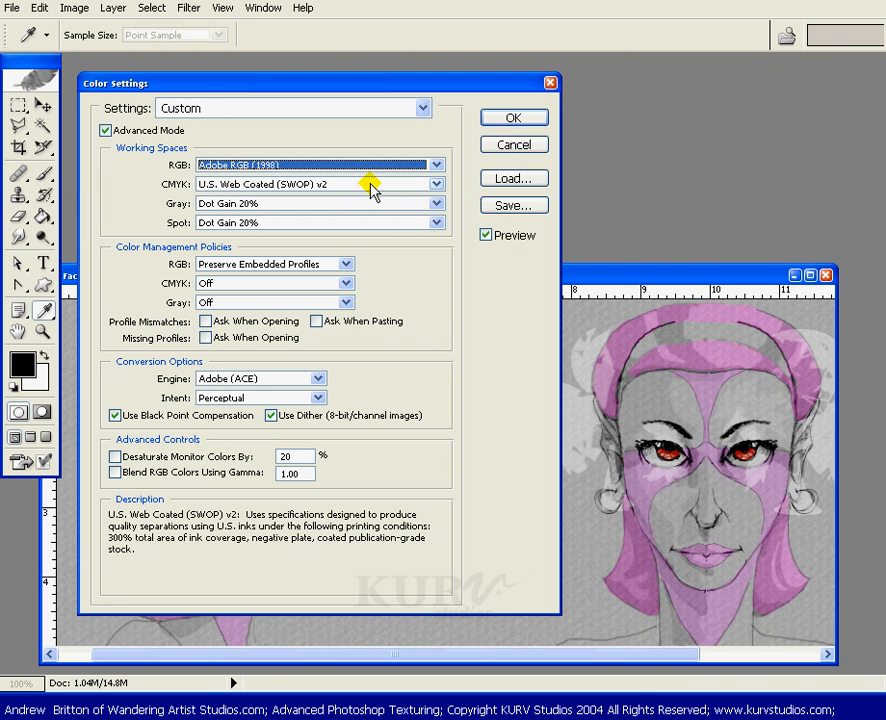
# - Review the CMYK working spaces, keep U.S. Web Coated (SWOP) v2, and apply the color settings
pyautogui.click(438, 185)
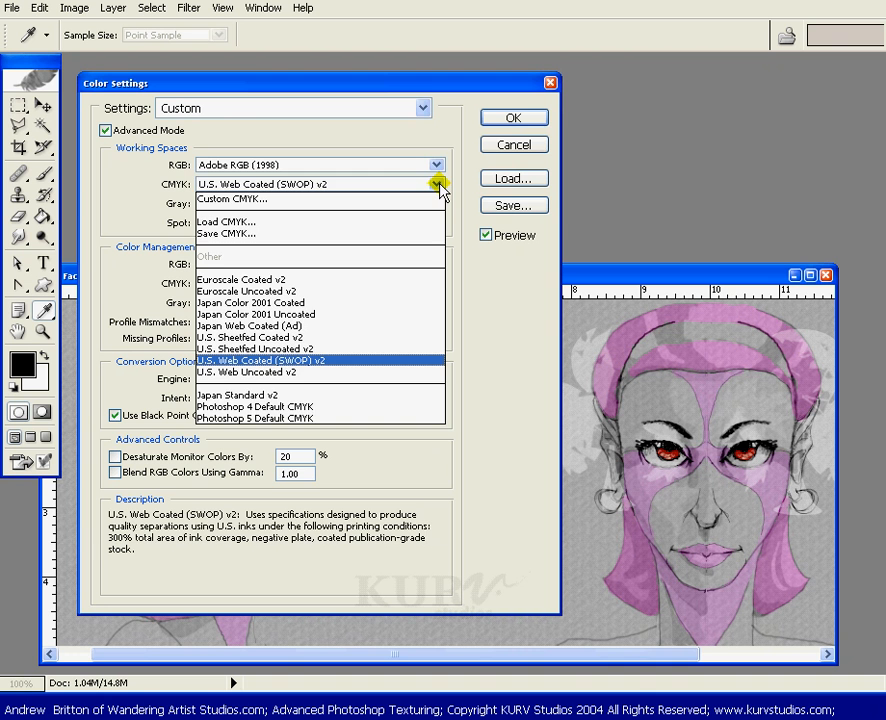
pyautogui.click(455, 158)
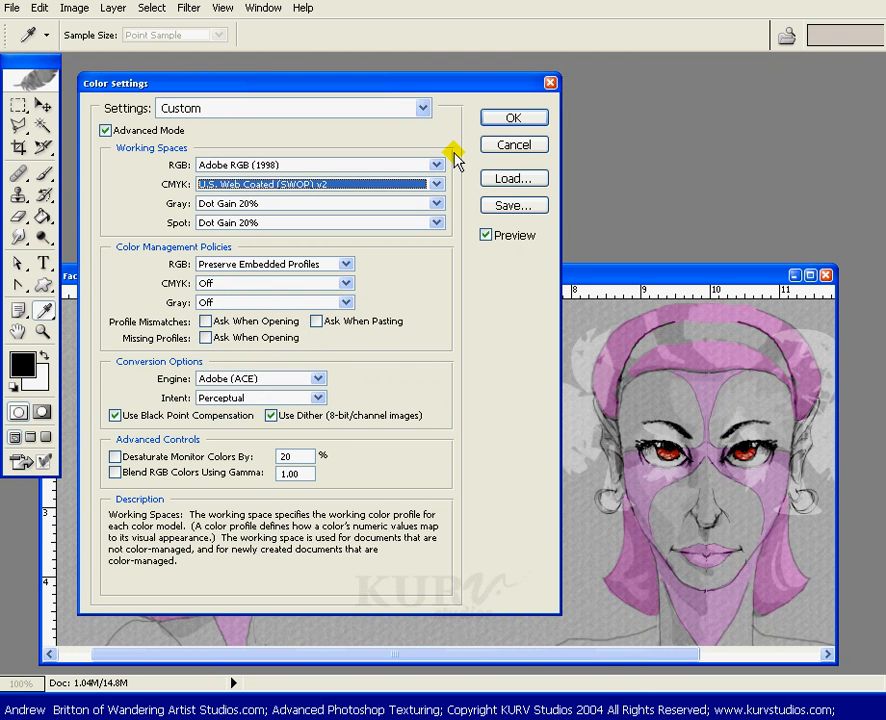
pyautogui.moveTo(421, 185)
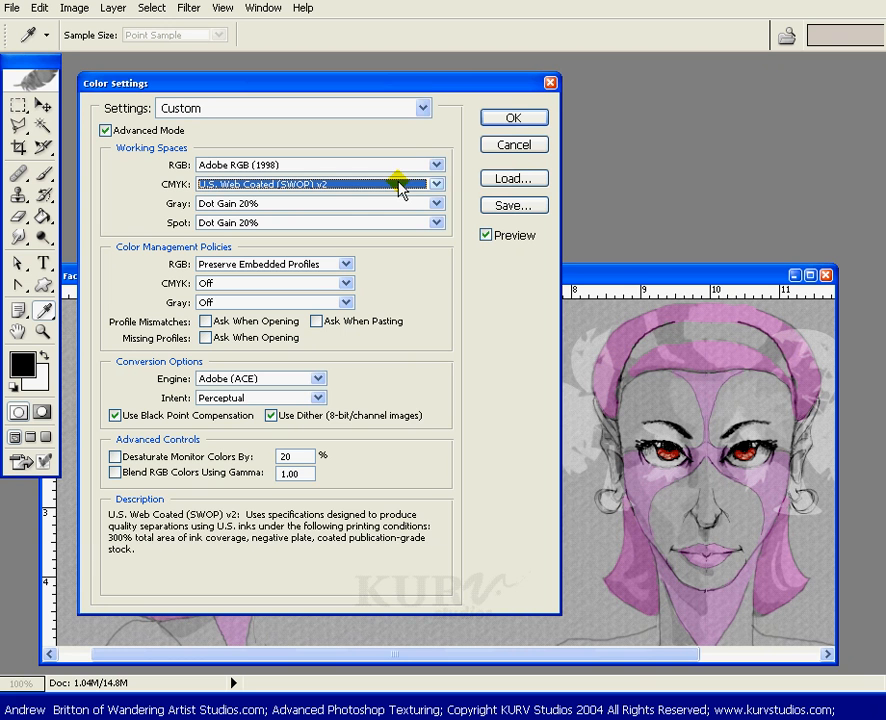
pyautogui.moveTo(448, 89); pyautogui.dragTo(455, 88)
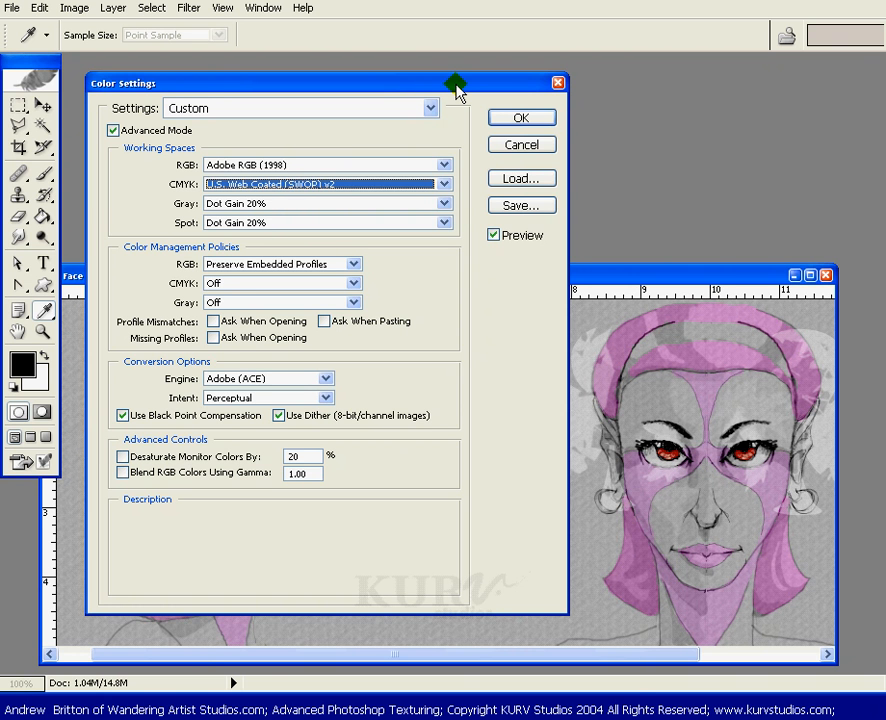
pyautogui.moveTo(456, 88); pyautogui.dragTo(464, 90)
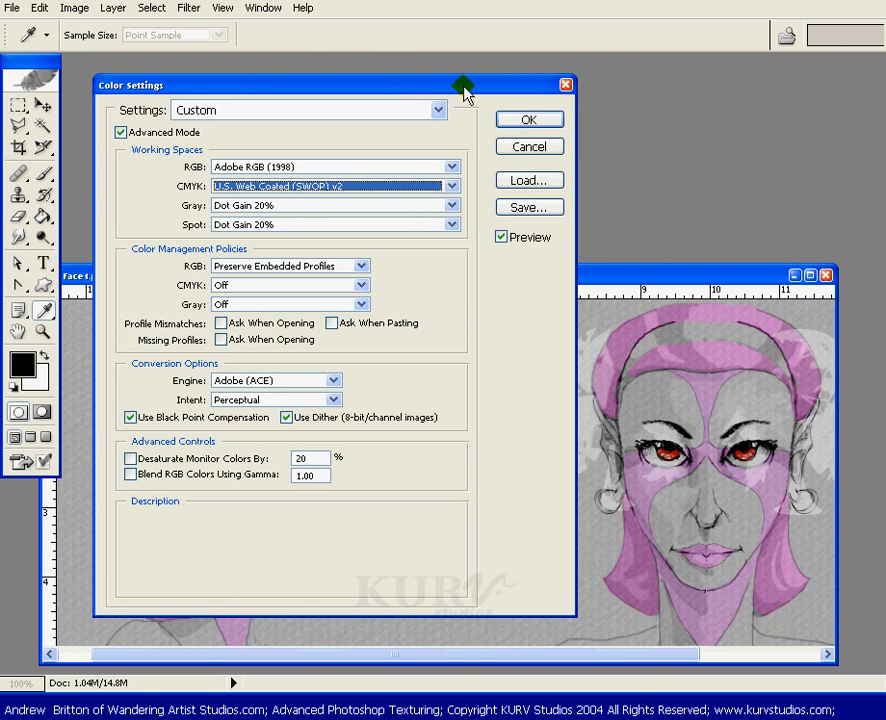
pyautogui.click(518, 120)
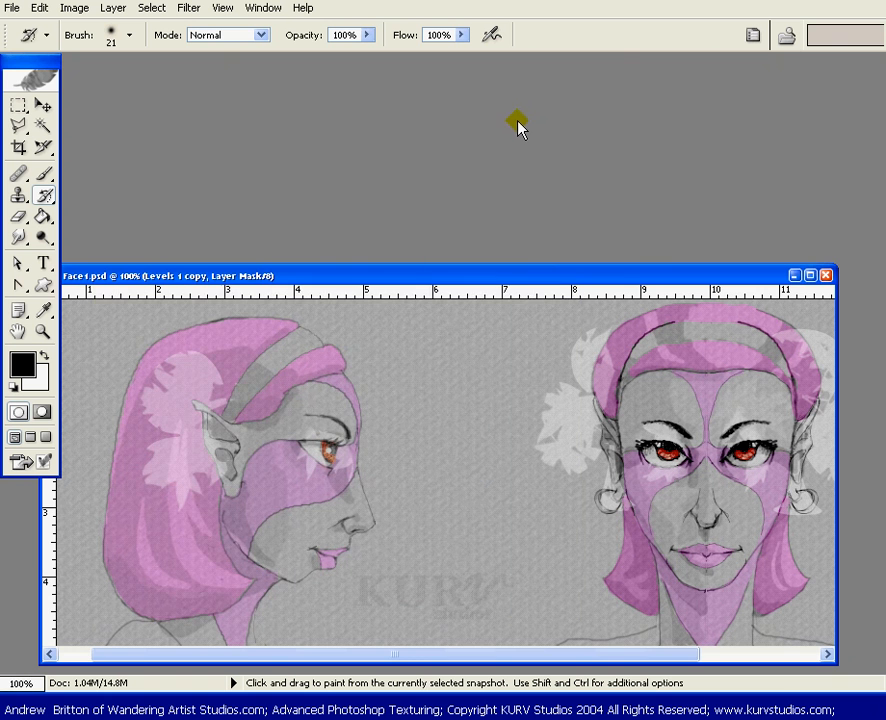
# - Move the Face1.psd window clear of the toolbox and shorten the program window to make room below the status bar
pyautogui.click(536, 290)
pyautogui.moveTo(525, 279); pyautogui.dragTo(545, 258)
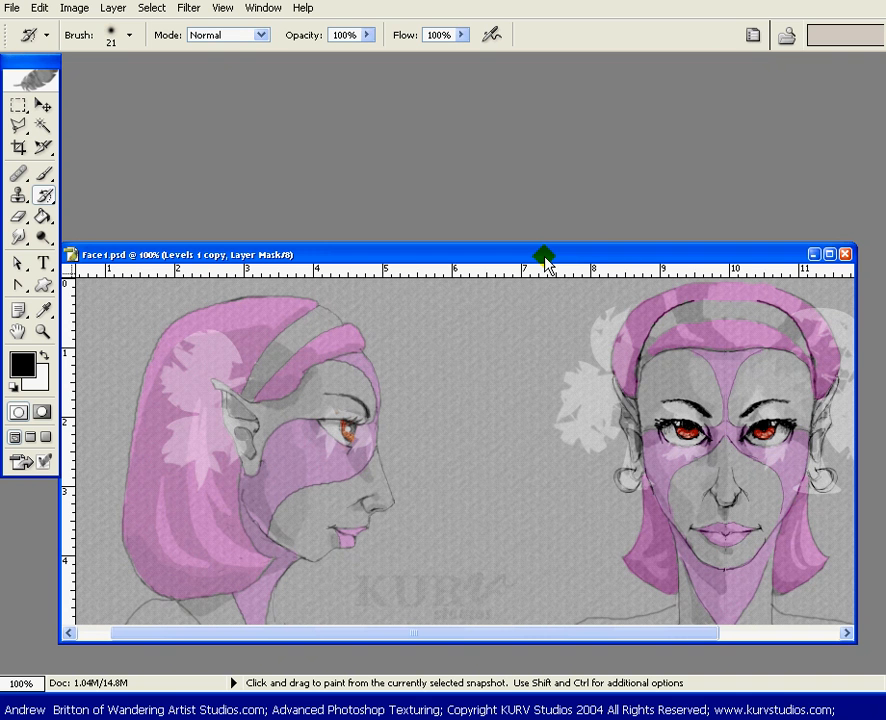
pyautogui.click(232, 683)
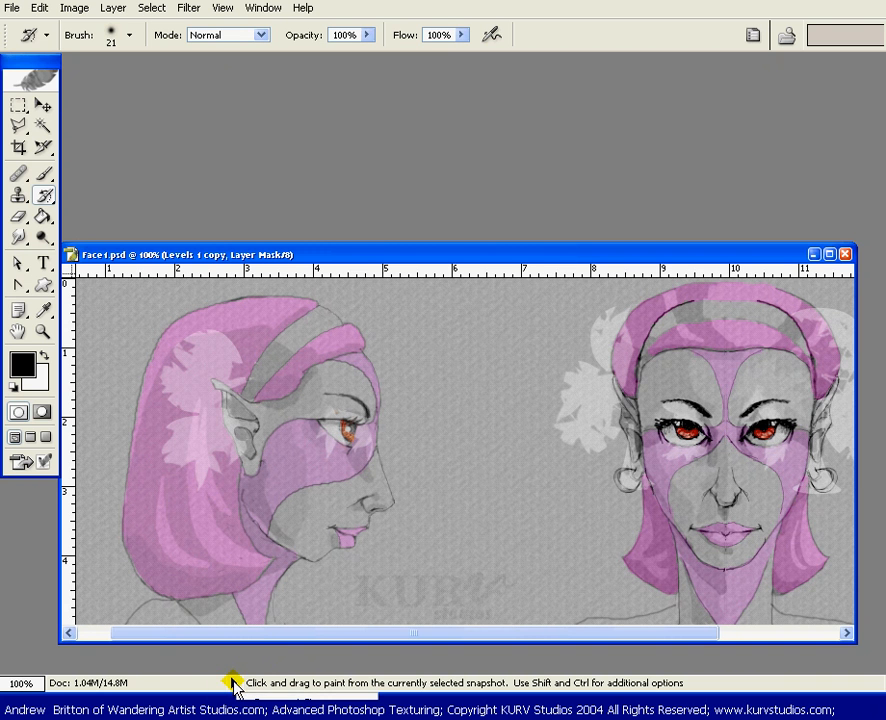
pyautogui.click(228, 688)
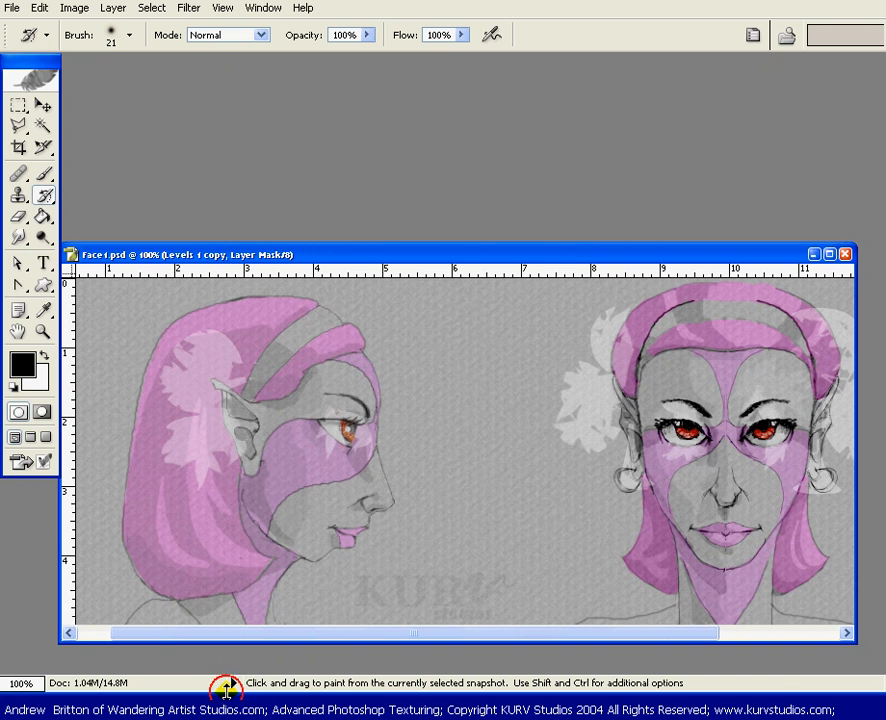
pyautogui.moveTo(228, 688); pyautogui.dragTo(226, 598)
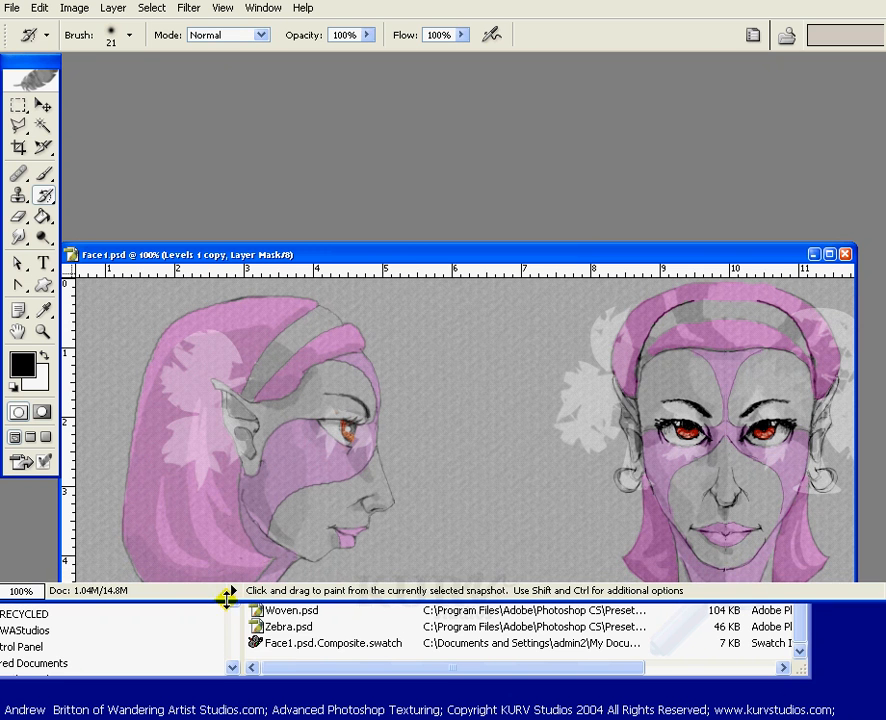
# - Shorten the program window a little more and set the status bar to display the Current Tool
pyautogui.click(232, 591)
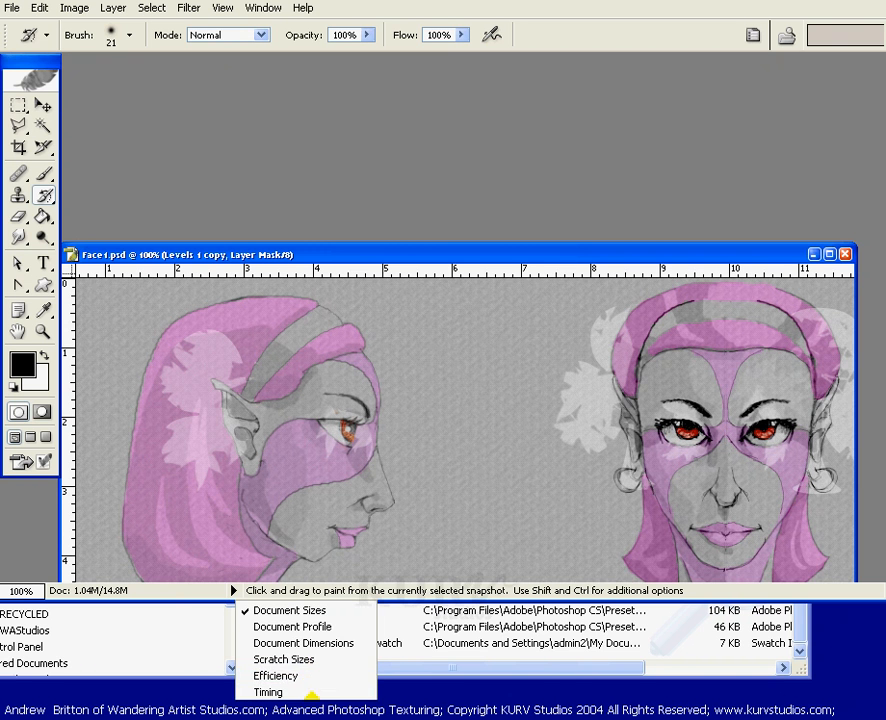
pyautogui.click(176, 588)
pyautogui.moveTo(182, 600); pyautogui.dragTo(184, 570)
pyautogui.click(234, 560)
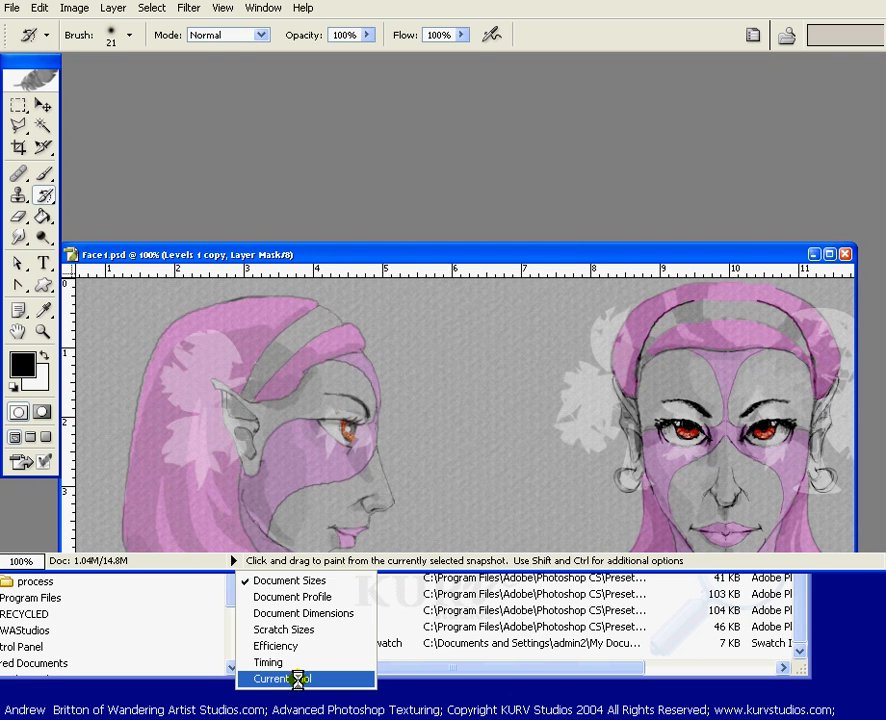
pyautogui.click(272, 678)
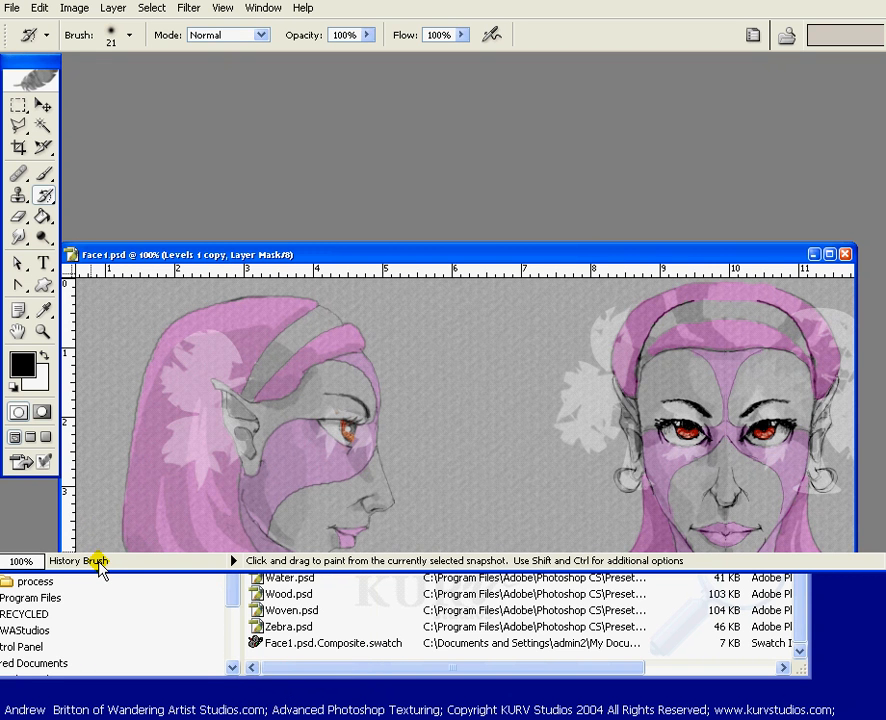
# - Set the status bar to display Document Sizes and stretch the program window back down to its full height
pyautogui.click(233, 560)
pyautogui.click(258, 580)
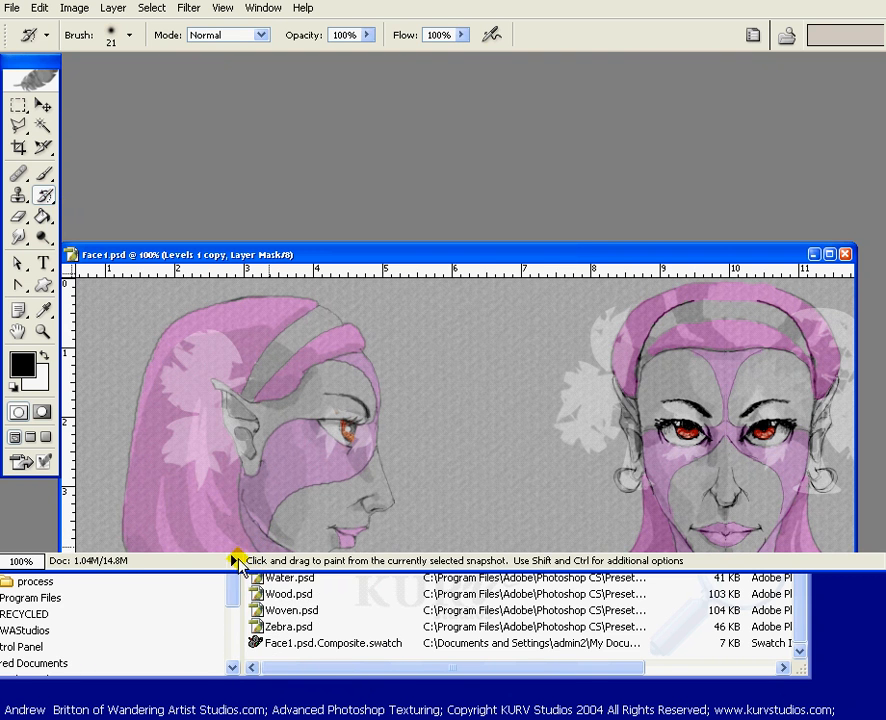
pyautogui.moveTo(242, 568); pyautogui.dragTo(260, 688)
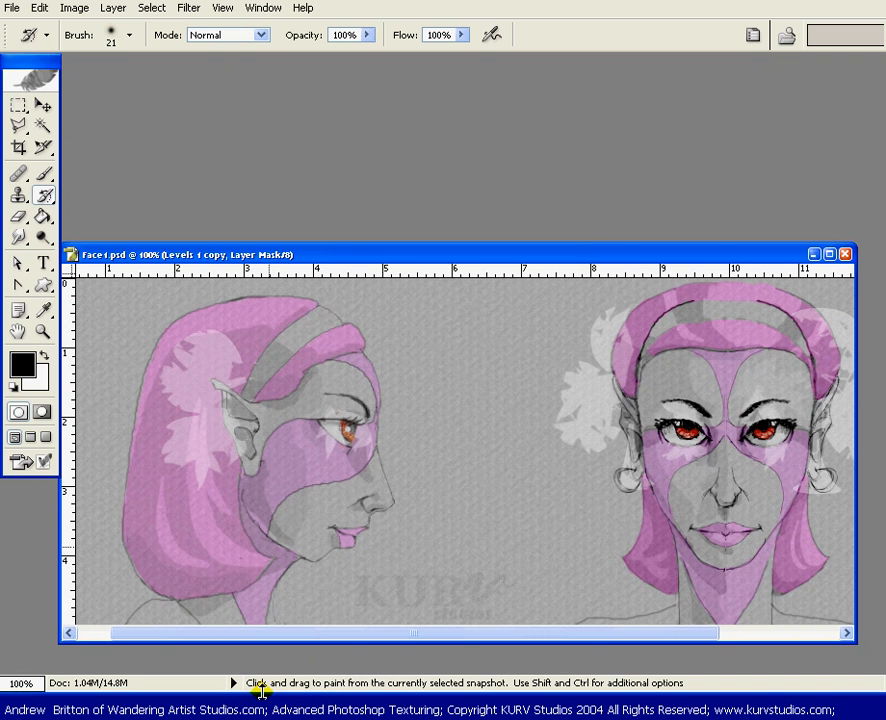